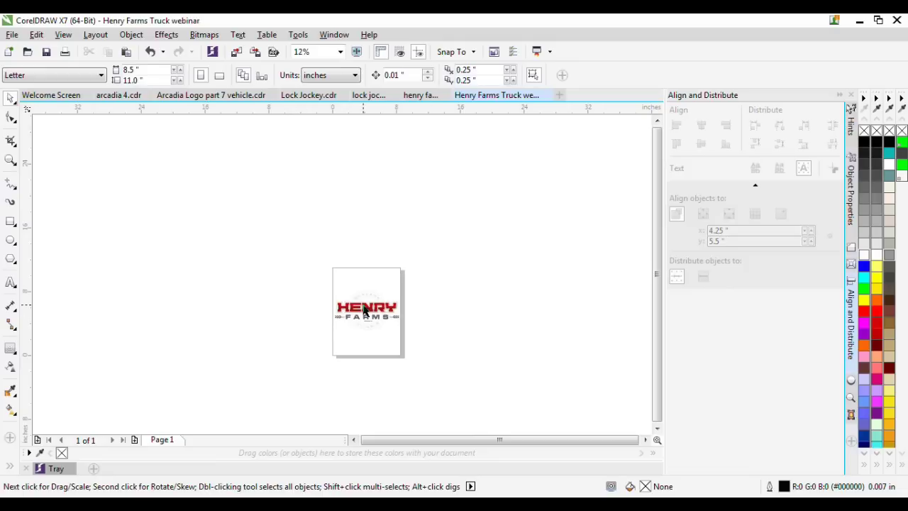
pyautogui.scroll(2, 360, 303)
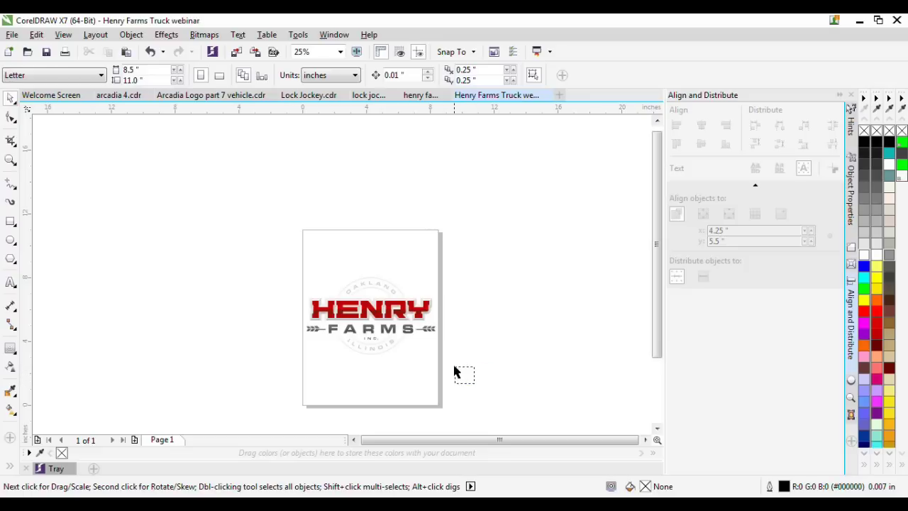
pyautogui.scroll(1, 363, 325)
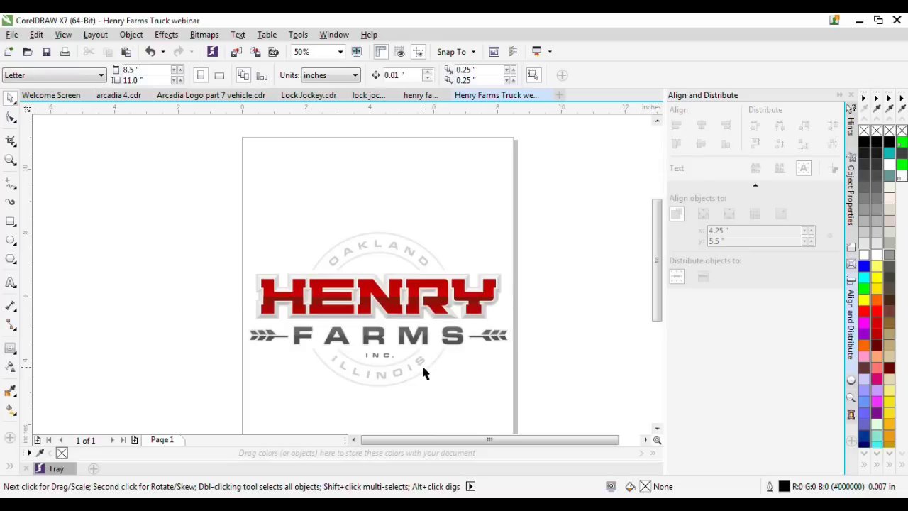
pyautogui.moveTo(186, 187)
pyautogui.mouseDown()
pyautogui.moveTo(231, 246)
pyautogui.moveTo(190, 193)
pyautogui.mouseUp()
# Import the photo henry farms inc truck.jpg at its original size and place it beside the logo page
pyautogui.scroll(-1, 410, 197)
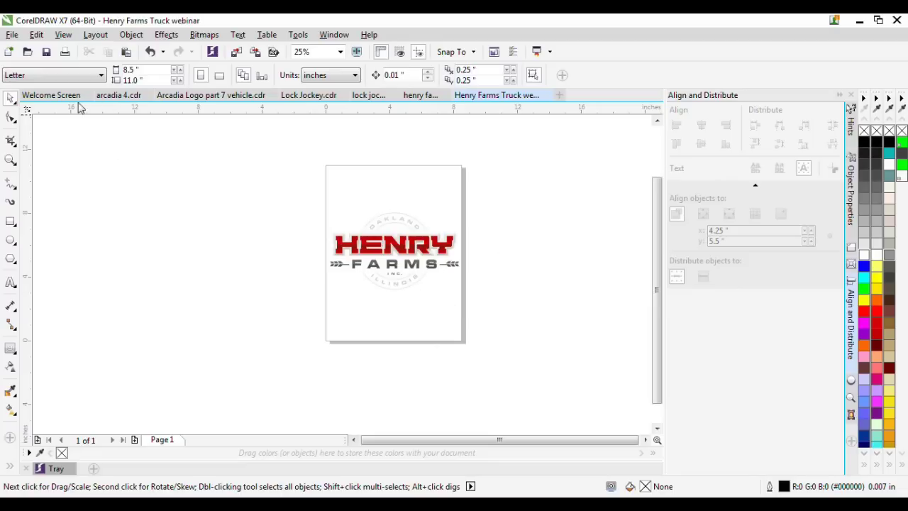
pyautogui.click(13, 39)
pyautogui.click(61, 242)
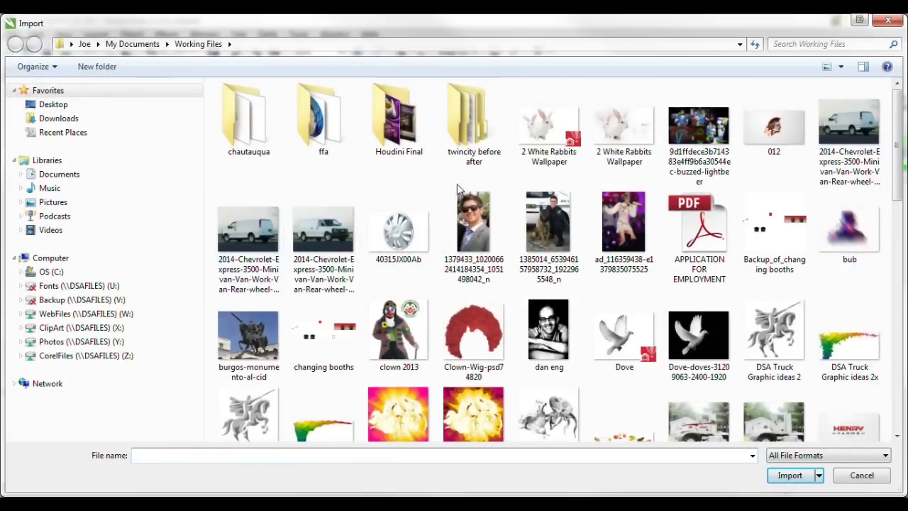
pyautogui.moveTo(899, 188); pyautogui.dragTo(902, 276)
pyautogui.click(777, 152)
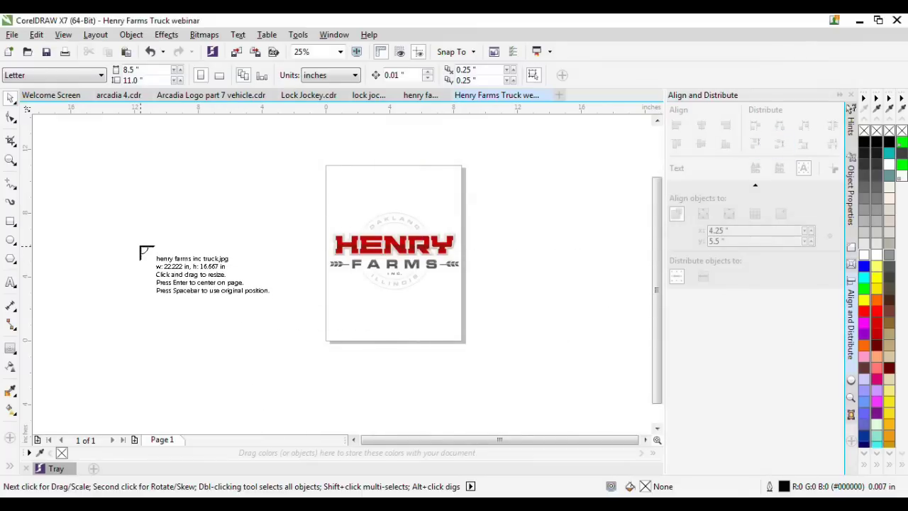
pyautogui.click(494, 231)
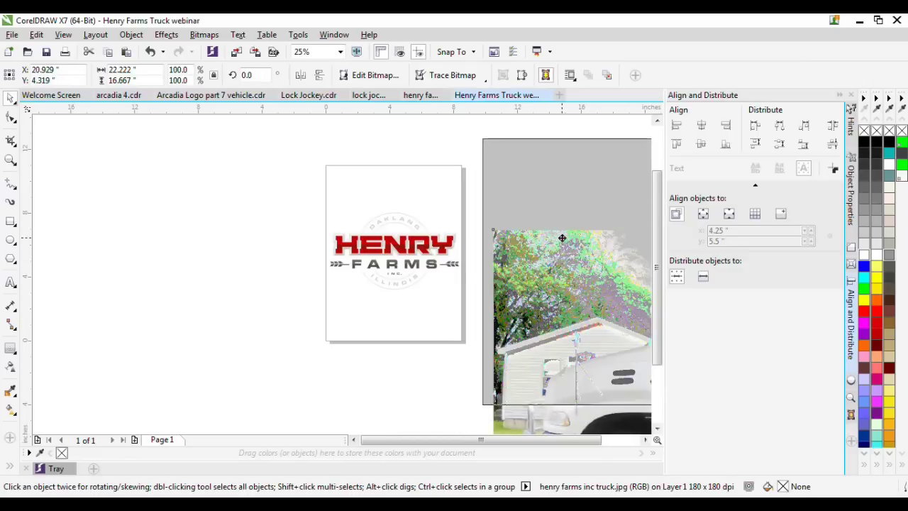
pyautogui.moveTo(580, 439); pyautogui.dragTo(605, 446)
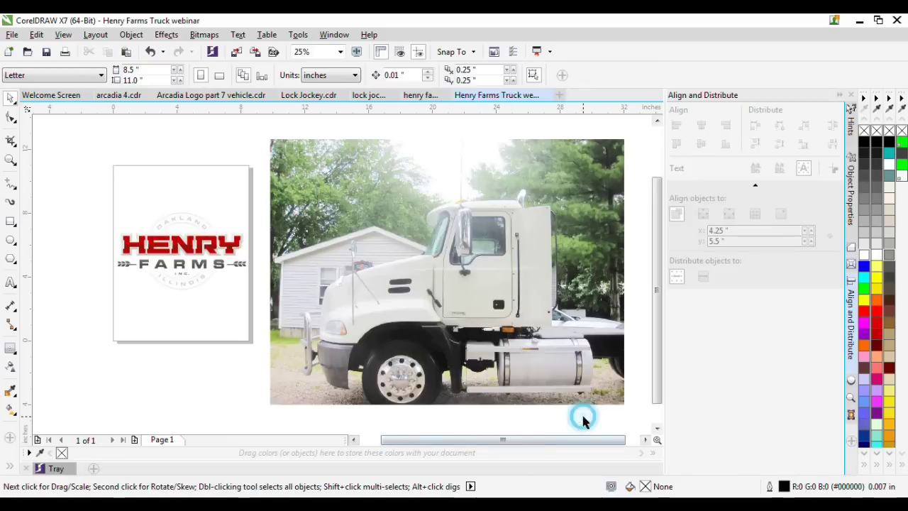
# Open the truck photo in the Image Adjustment Lab and set its white point from the truck's door
pyautogui.click(424, 264)
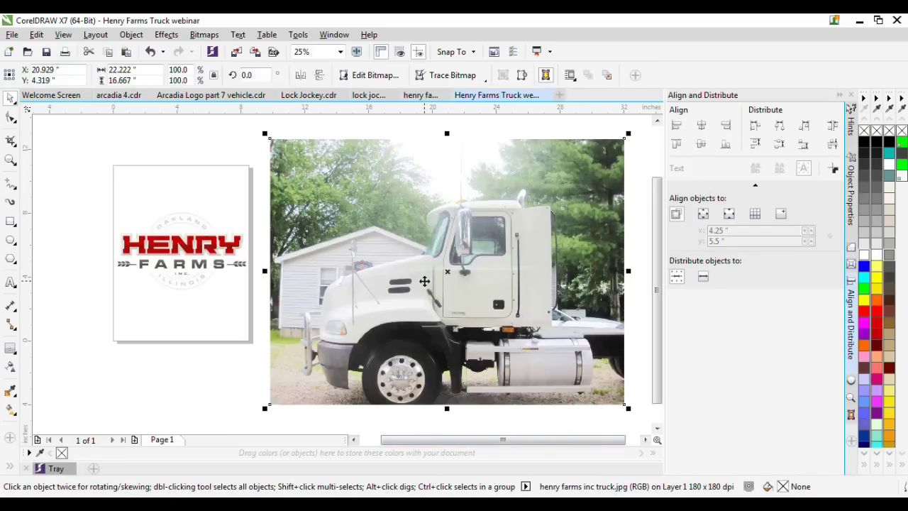
pyautogui.click(206, 34)
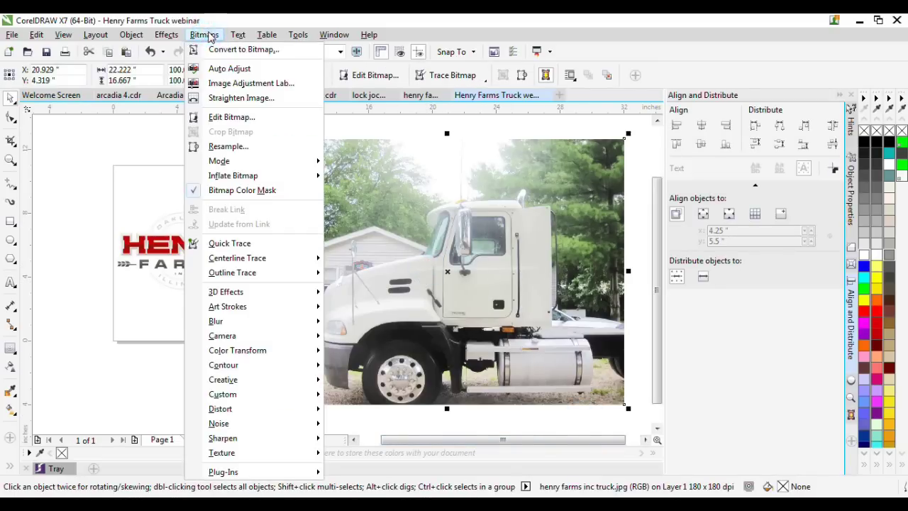
pyautogui.click(249, 83)
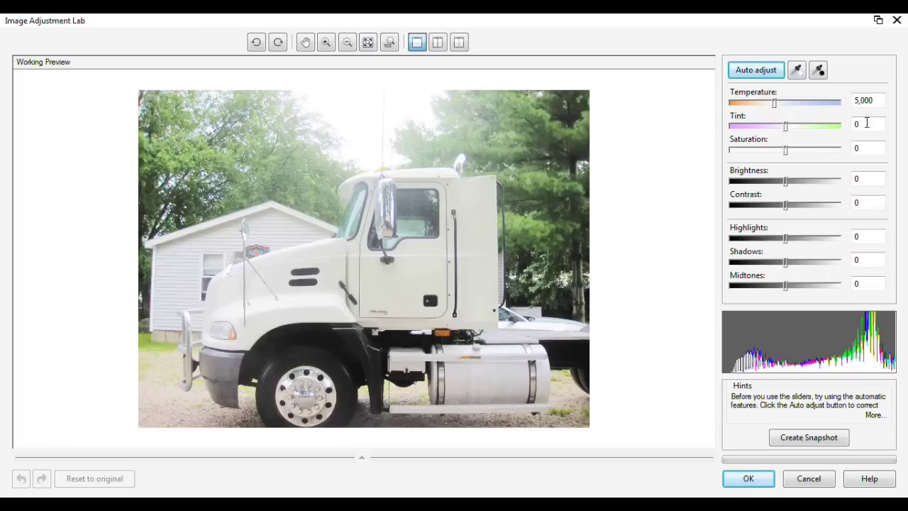
pyautogui.click(798, 73)
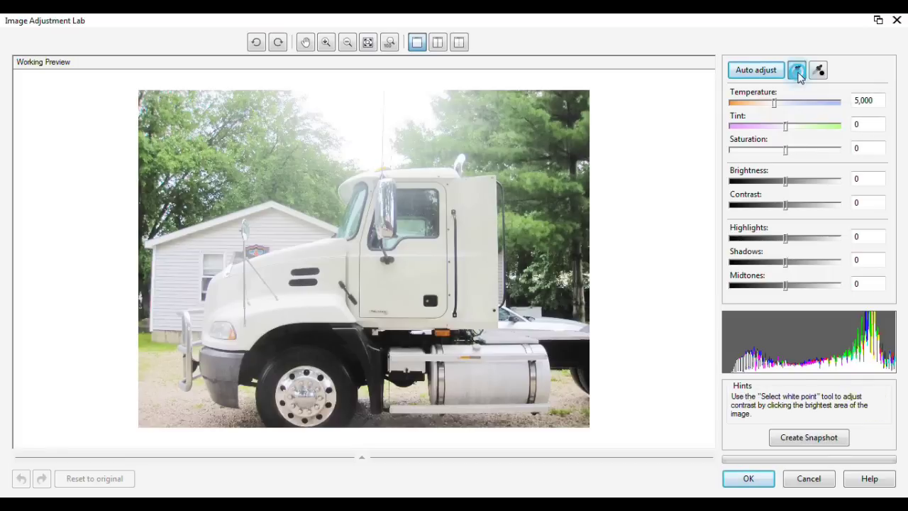
pyautogui.click(389, 277)
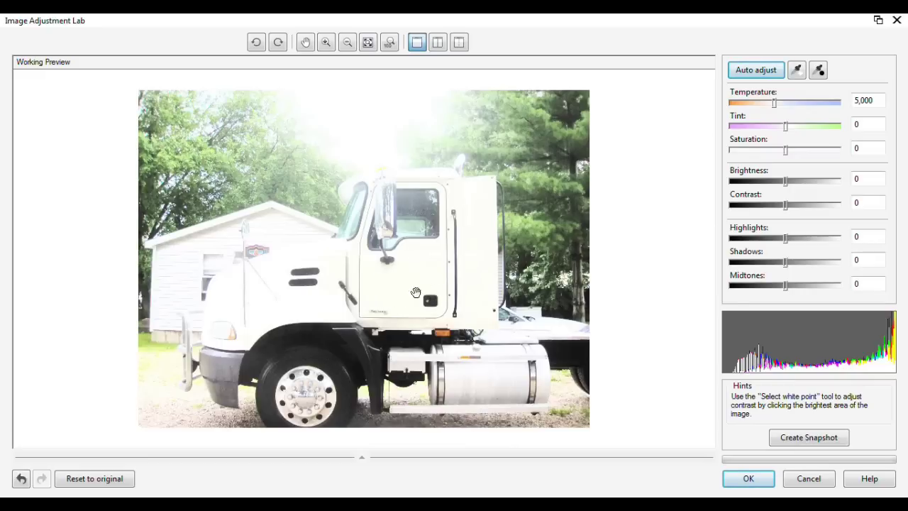
# Set the truck photo's brightness to -1 and contrast to 19, and apply the adjustments
pyautogui.moveTo(784, 181); pyautogui.dragTo(796, 207)
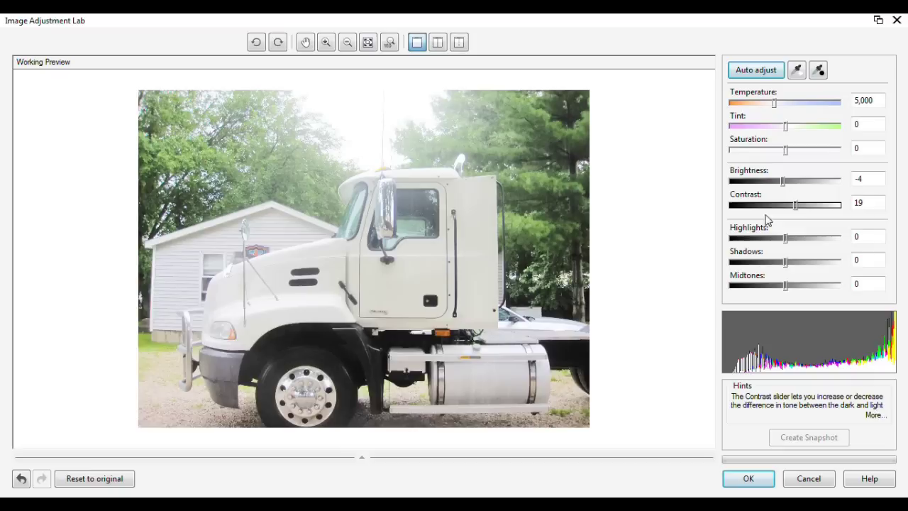
pyautogui.click(783, 182)
pyautogui.moveTo(783, 182); pyautogui.dragTo(789, 184)
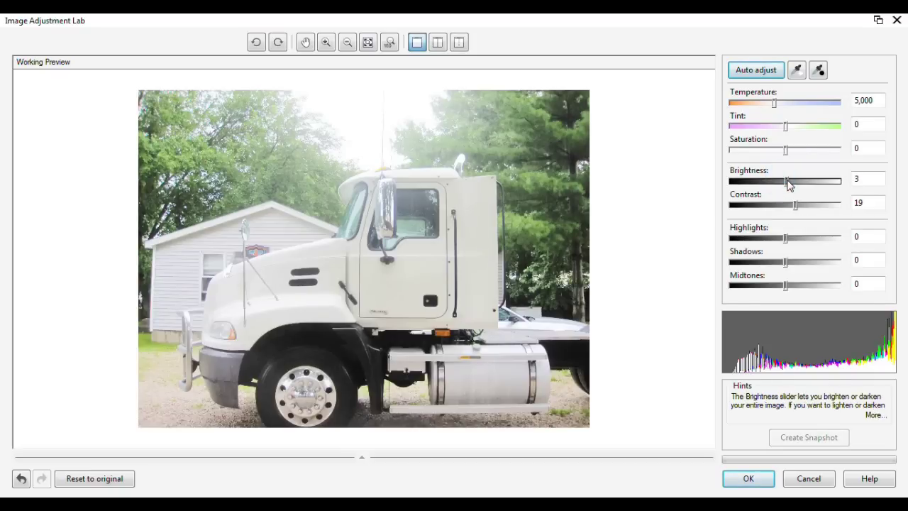
pyautogui.moveTo(787, 183); pyautogui.dragTo(785, 183)
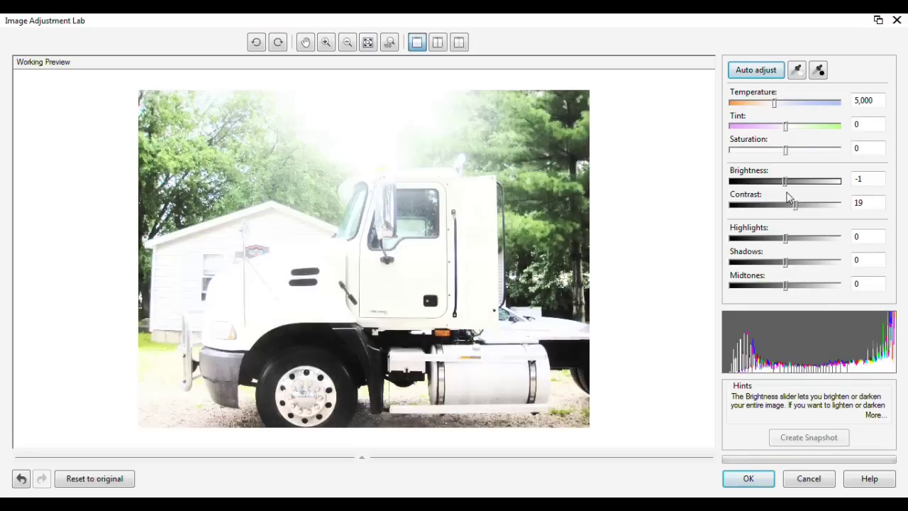
pyautogui.click(786, 182)
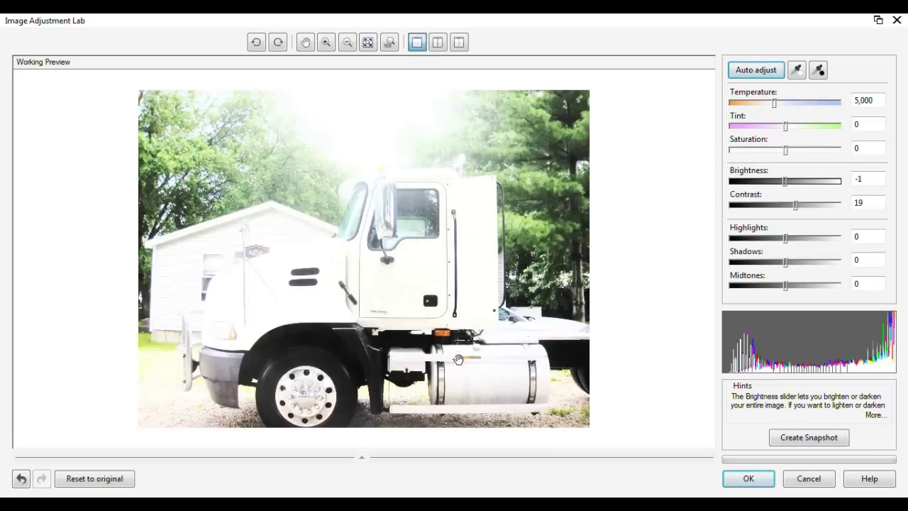
pyautogui.click(748, 479)
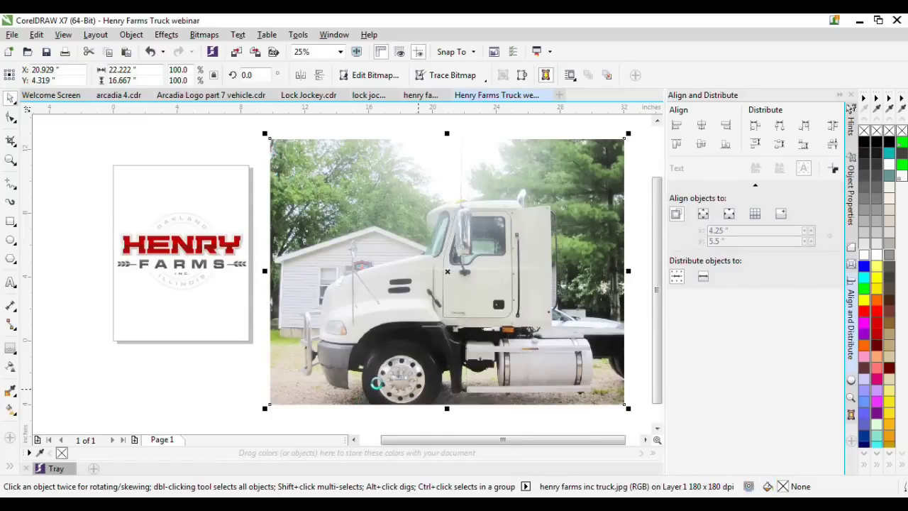
pyautogui.click(533, 419)
pyautogui.moveTo(546, 443); pyautogui.dragTo(552, 441)
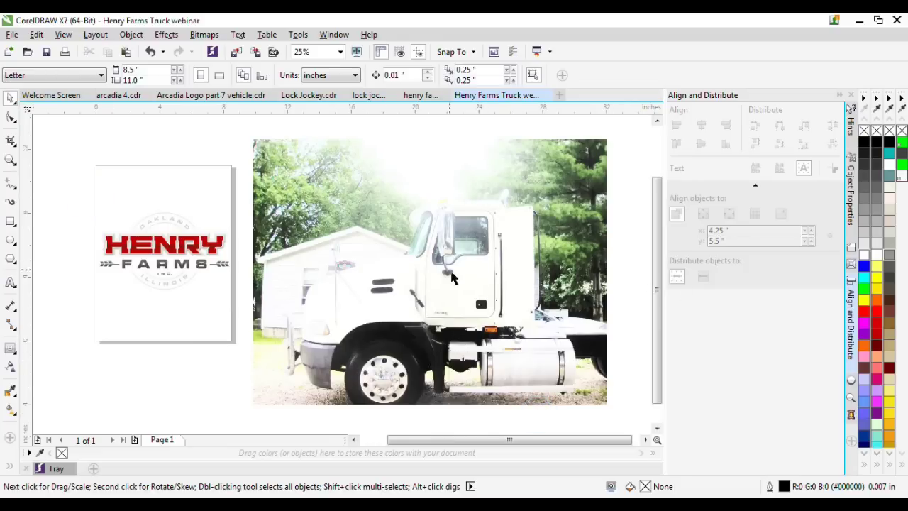
# Draw a thin rectangle about 4.3 by 0.23 inches spanning the full width of the truck's door
pyautogui.scroll(2, 482, 278)
pyautogui.scroll(-1, 481, 278)
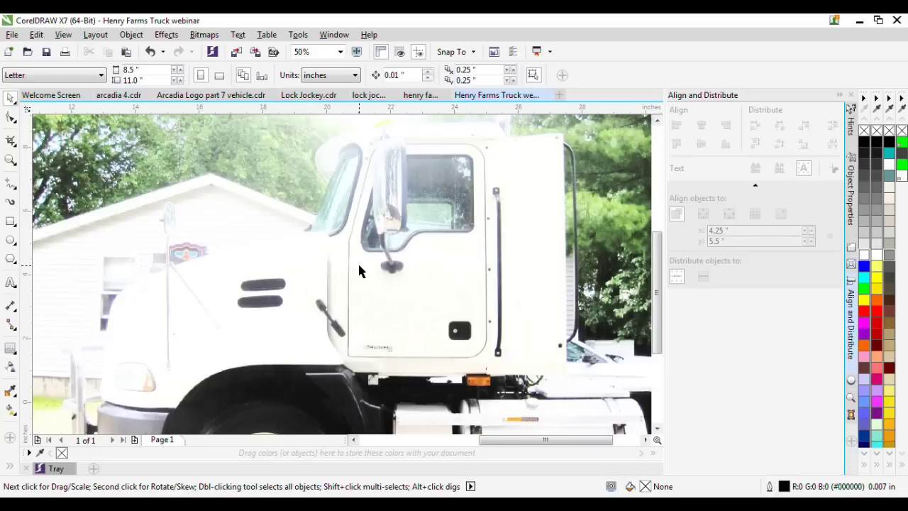
pyautogui.click(11, 221)
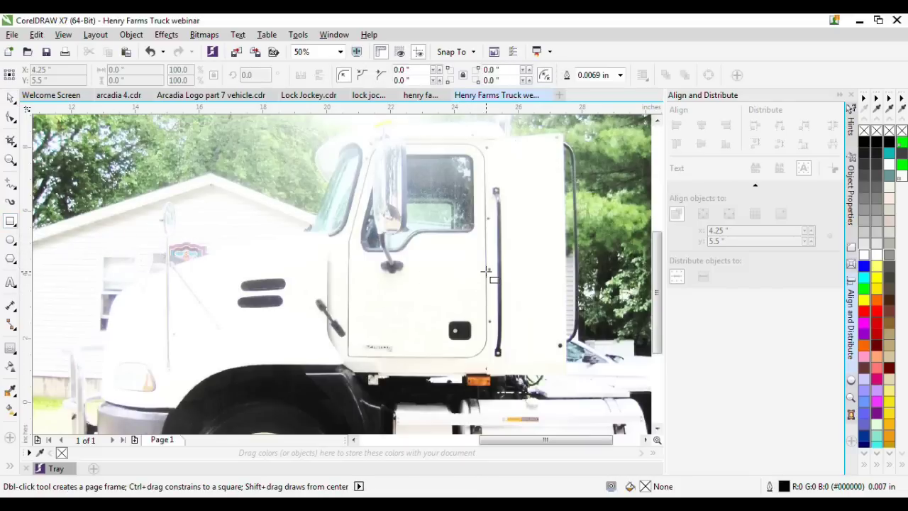
pyautogui.moveTo(348, 273); pyautogui.dragTo(485, 282)
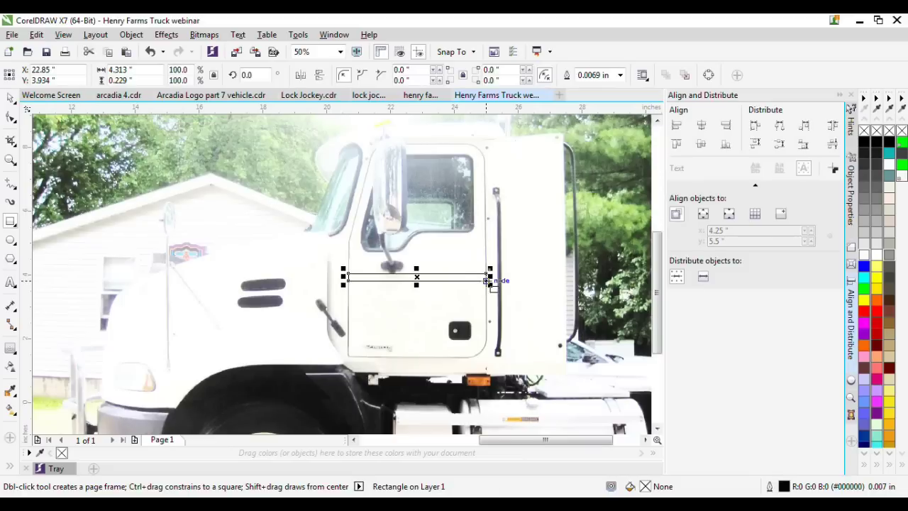
# Resize the door-width rectangle proportionally to a width of 34.25 inches
pyautogui.click(146, 69)
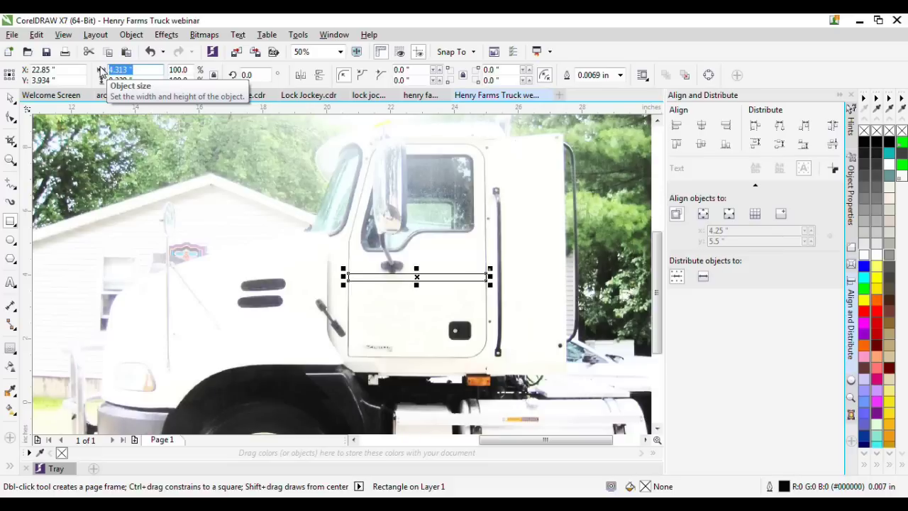
pyautogui.write('34.25')
pyautogui.press('Return')
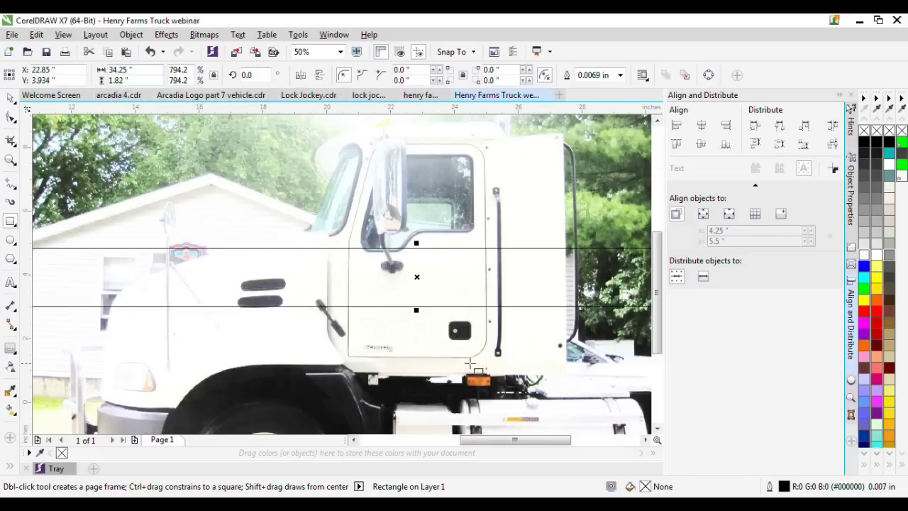
pyautogui.scroll(-3, 340, 263)
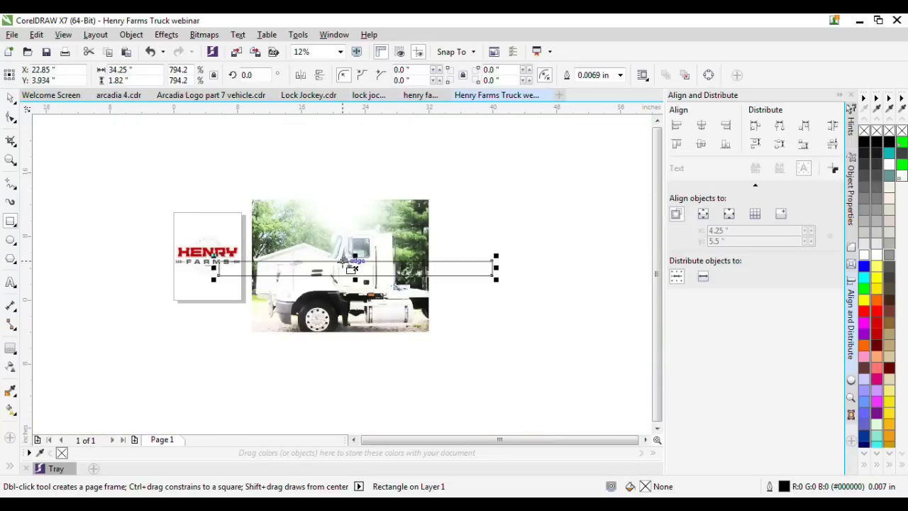
pyautogui.scroll(2, 365, 271)
pyautogui.scroll(2, 368, 271)
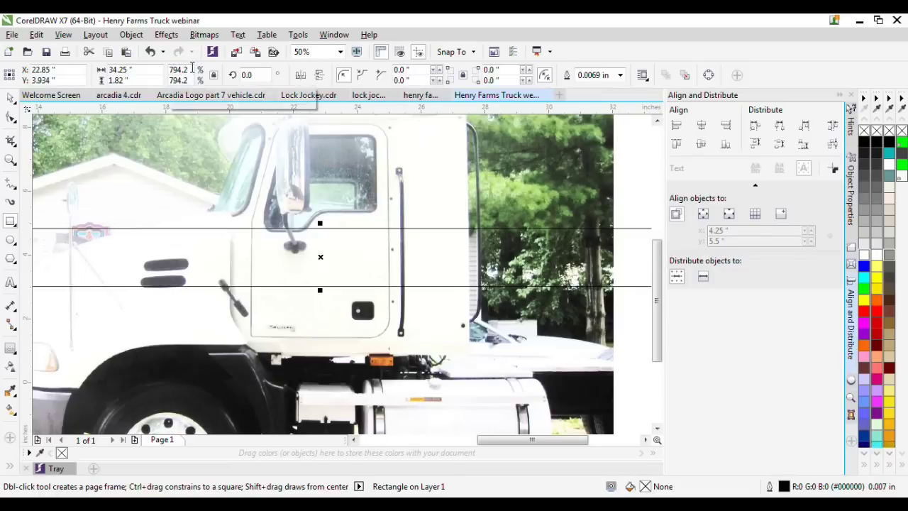
# Copy the rectangle's horizontal scale percentage and select the truck photo
pyautogui.moveTo(192, 69); pyautogui.dragTo(167, 71)
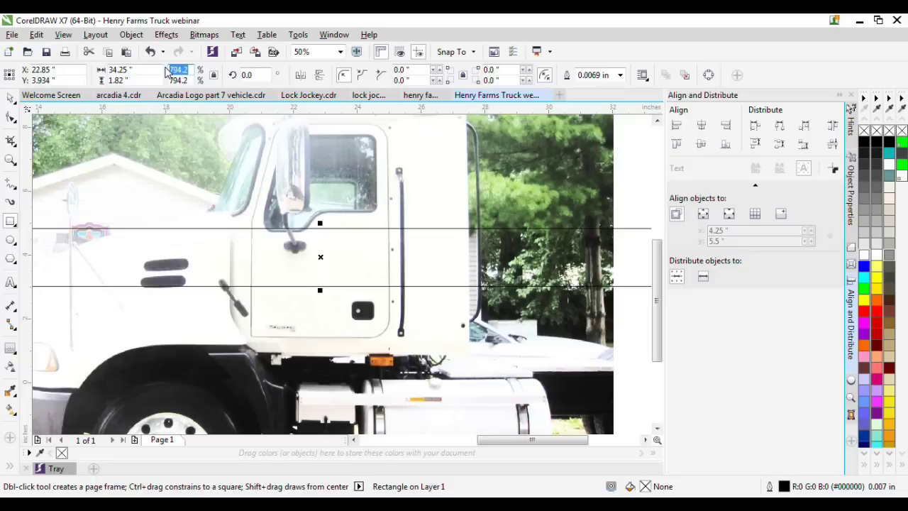
pyautogui.click(10, 97)
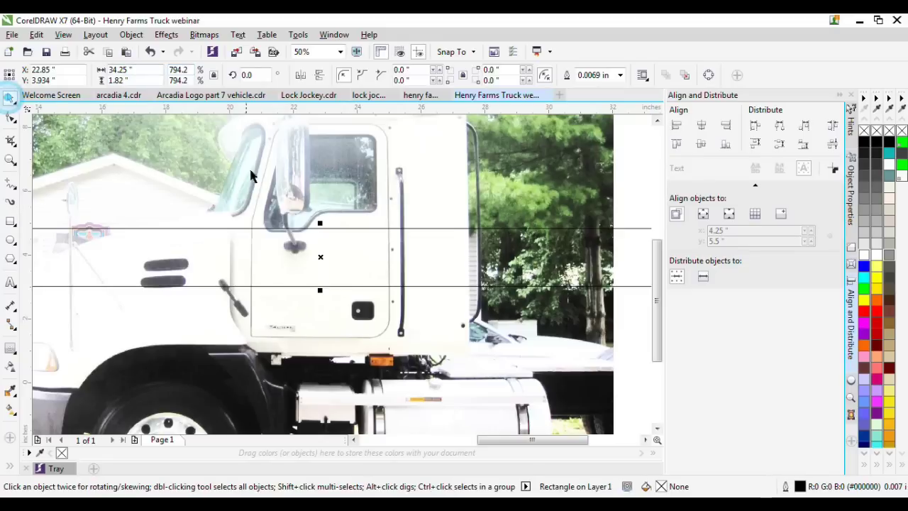
pyautogui.scroll(-1, 342, 181)
pyautogui.click(342, 163)
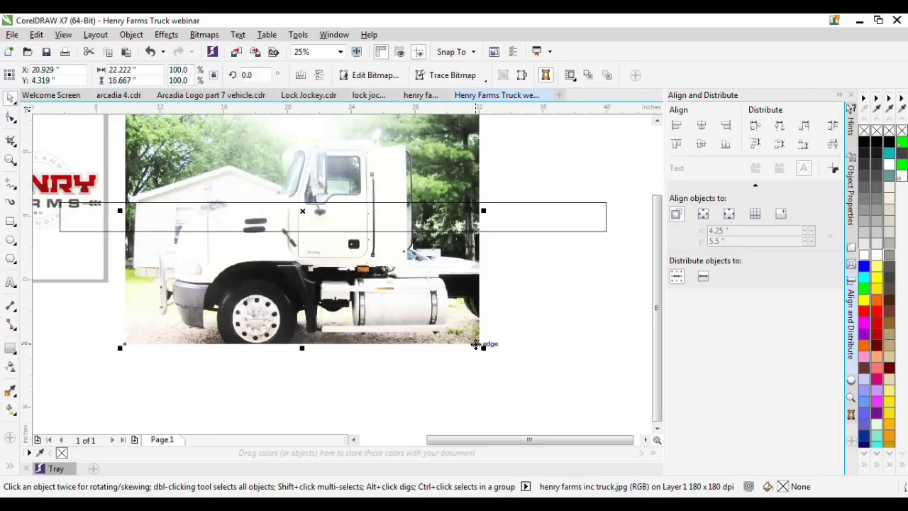
pyautogui.moveTo(482, 346); pyautogui.dragTo(523, 377)
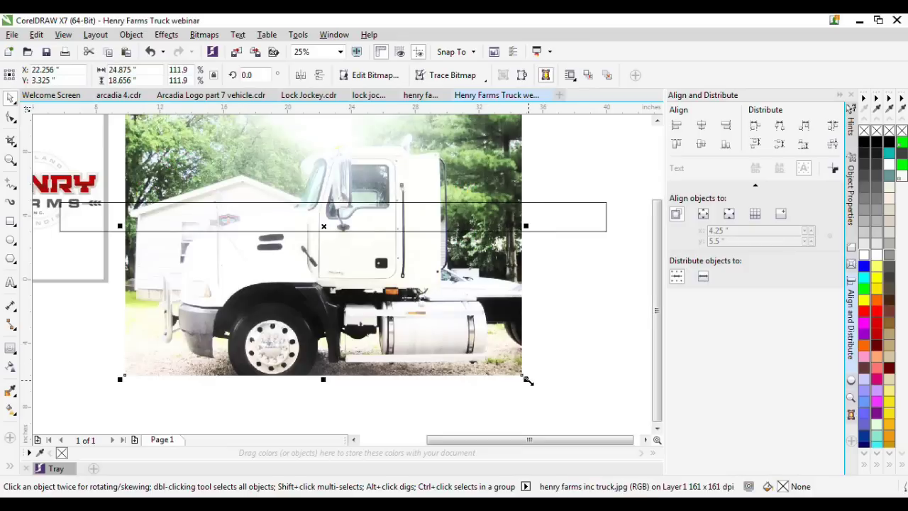
pyautogui.hotkey('ctrl', 'z')
pyautogui.moveTo(490, 351); pyautogui.dragTo(552, 381)
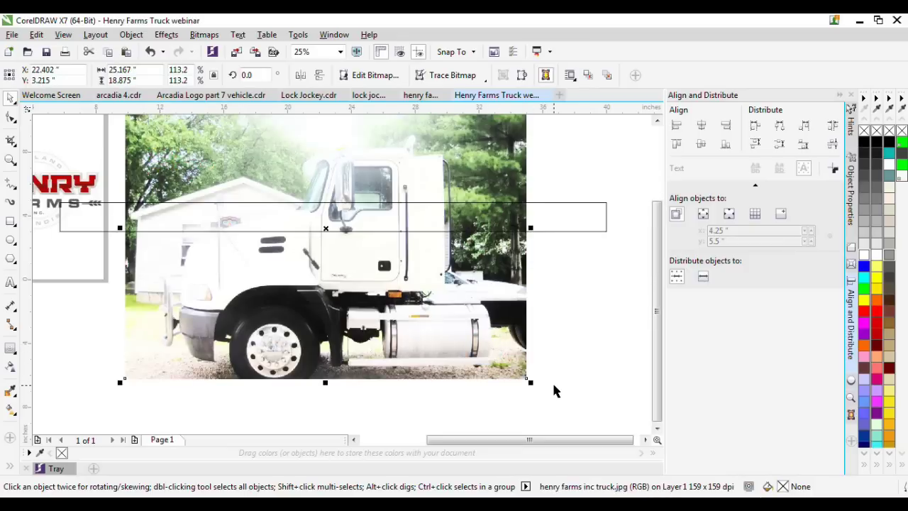
pyautogui.hotkey('ctrl', 'z')
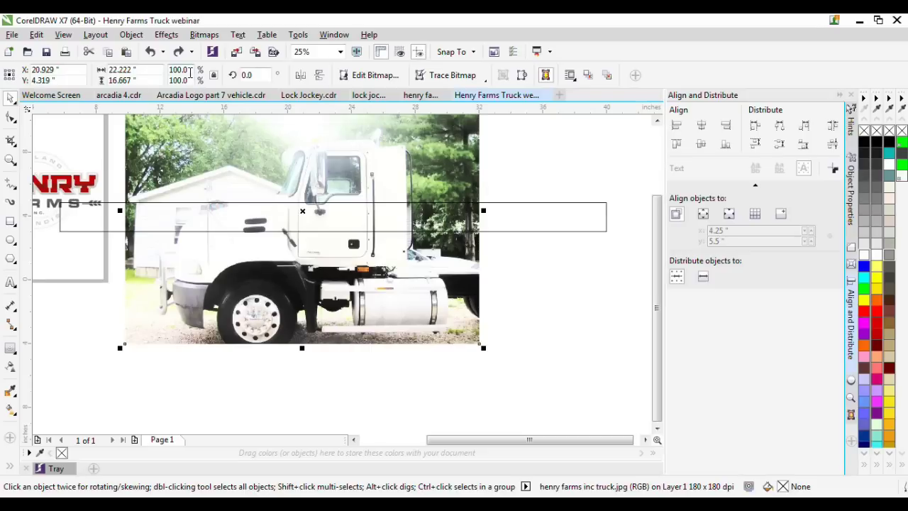
# Scale the truck photo proportionally to 794.2% to bring it to full size
pyautogui.doubleClick(179, 70)
pyautogui.write('794.2')
pyautogui.click(215, 78)
pyautogui.hotkey('ctrl', 'shift', 'z')
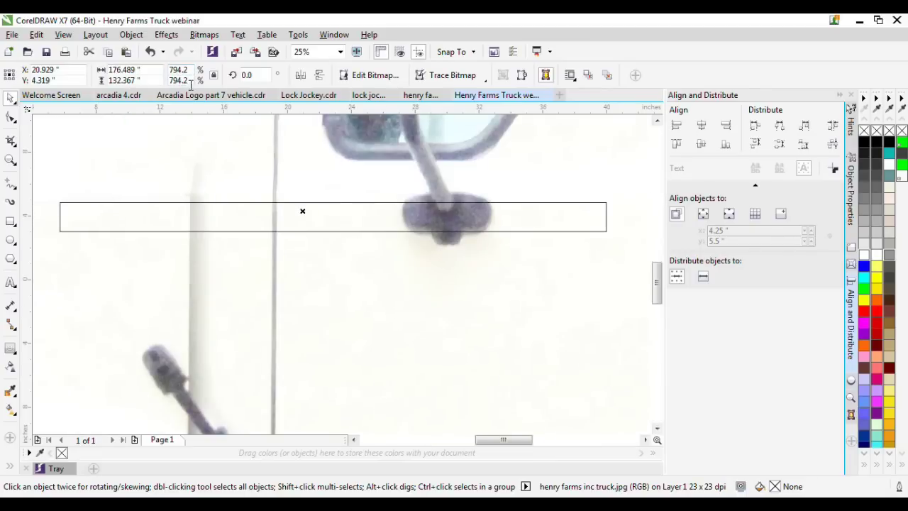
pyautogui.scroll(-2, 335, 270)
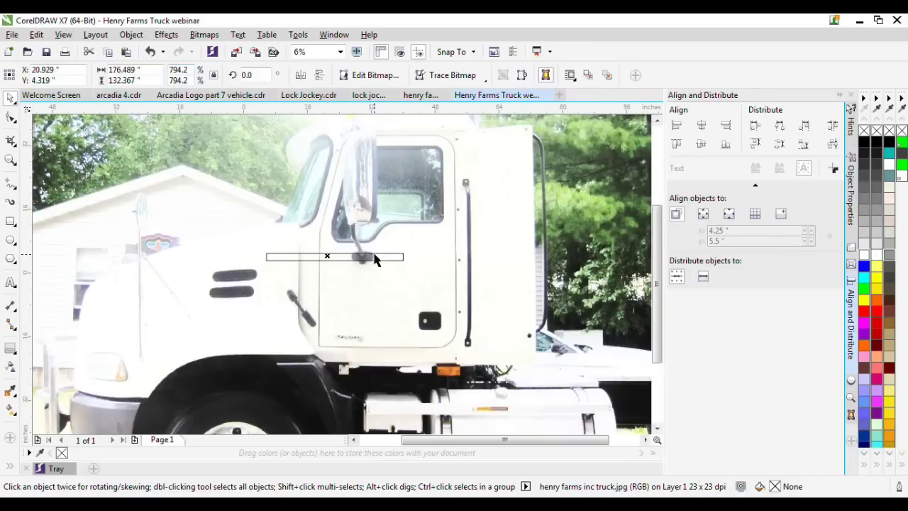
# Delete the measuring rectangle from the truck's door and select the truck photo
pyautogui.click(385, 255)
pyautogui.moveTo(387, 255); pyautogui.dragTo(428, 265)
pyautogui.press('Delete')
pyautogui.click(454, 293)
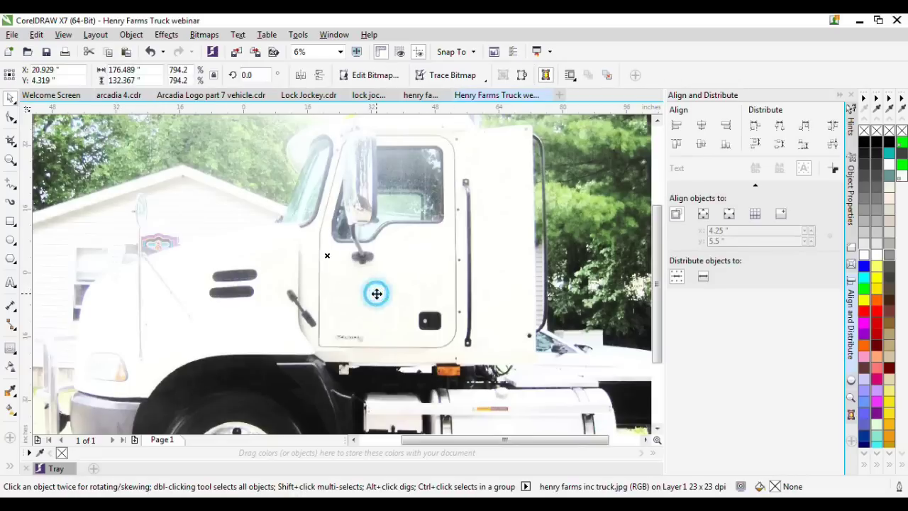
# Reposition the truck photo behind the Henry Farms logo, with the logo's four objects selected over the cab
pyautogui.scroll(-2, 481, 273)
pyautogui.moveTo(450, 319); pyautogui.dragTo(509, 305)
pyautogui.moveTo(448, 295); pyautogui.dragTo(328, 295)
pyautogui.click(572, 314)
pyautogui.moveTo(221, 307); pyautogui.dragTo(185, 266)
pyautogui.moveTo(131, 328); pyautogui.dragTo(497, 220)
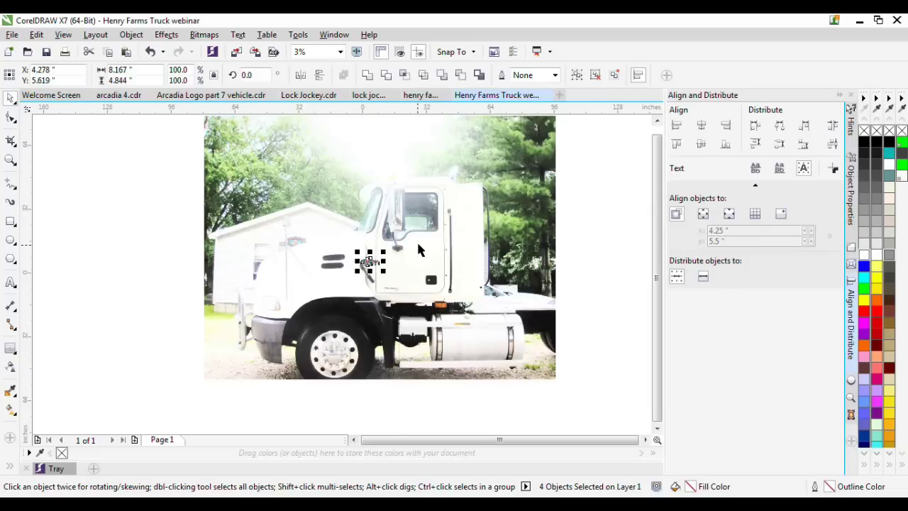
# Move the Henry Farms logo from the cab's front edge onto the truck's door, below the window
pyautogui.scroll(1, 416, 241)
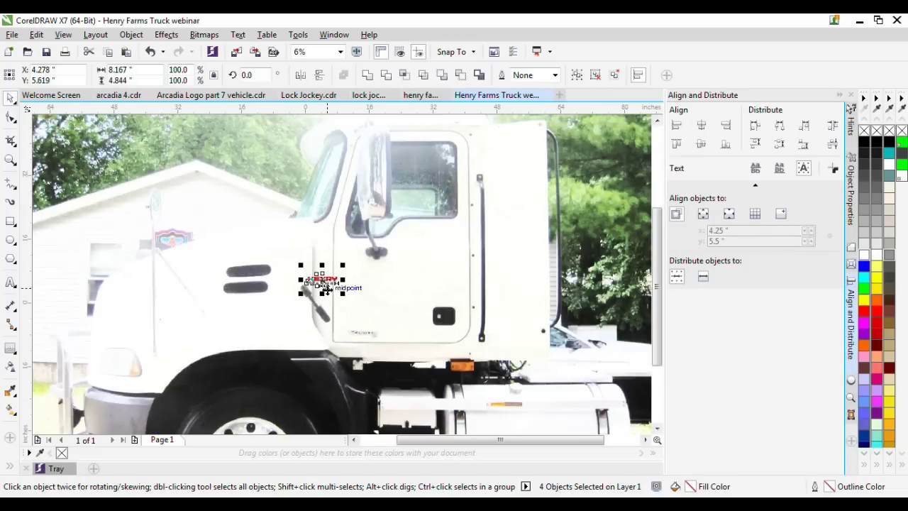
pyautogui.moveTo(334, 280); pyautogui.dragTo(423, 278)
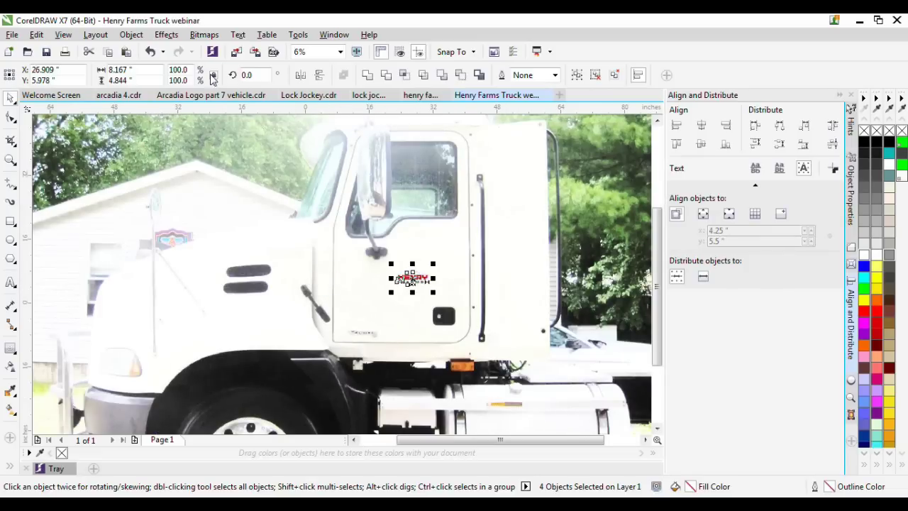
pyautogui.click(132, 36)
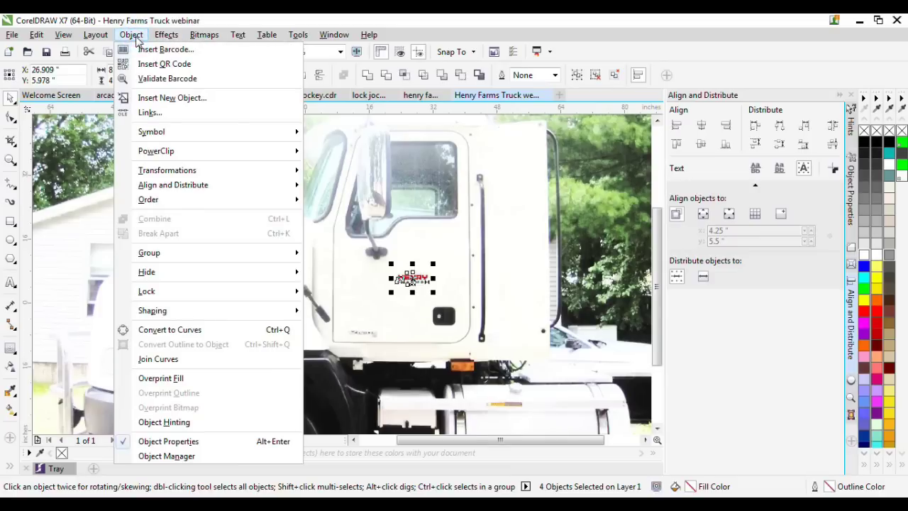
pyautogui.moveTo(176, 204)
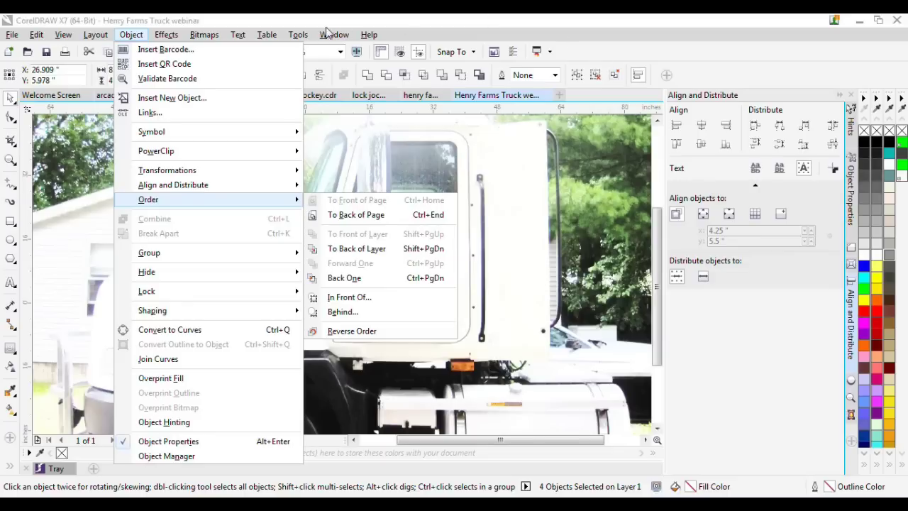
pyautogui.click(522, 18)
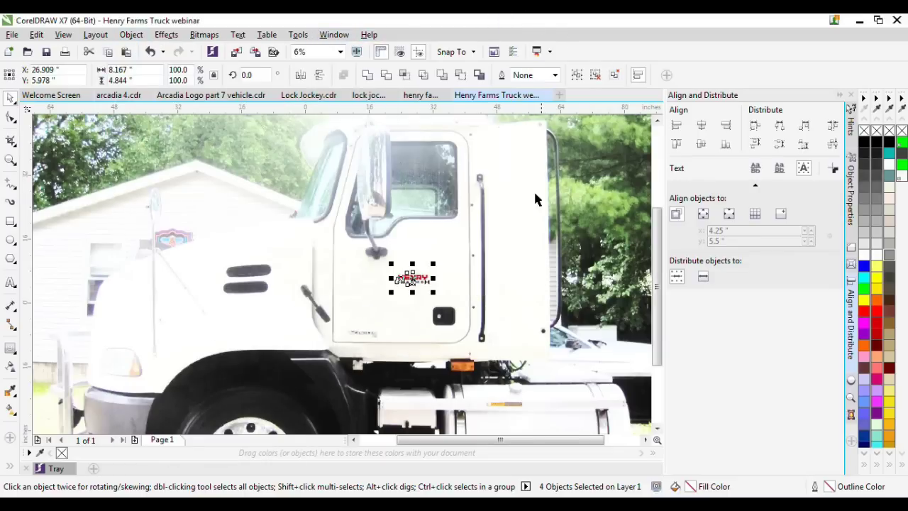
# Enlarge the logo proportionally about its center to about 25.5 inches wide on the door
pyautogui.moveTo(408, 282); pyautogui.dragTo(418, 278)
pyautogui.moveTo(419, 278); pyautogui.dragTo(409, 281)
pyautogui.moveTo(432, 267); pyautogui.dragTo(471, 243)
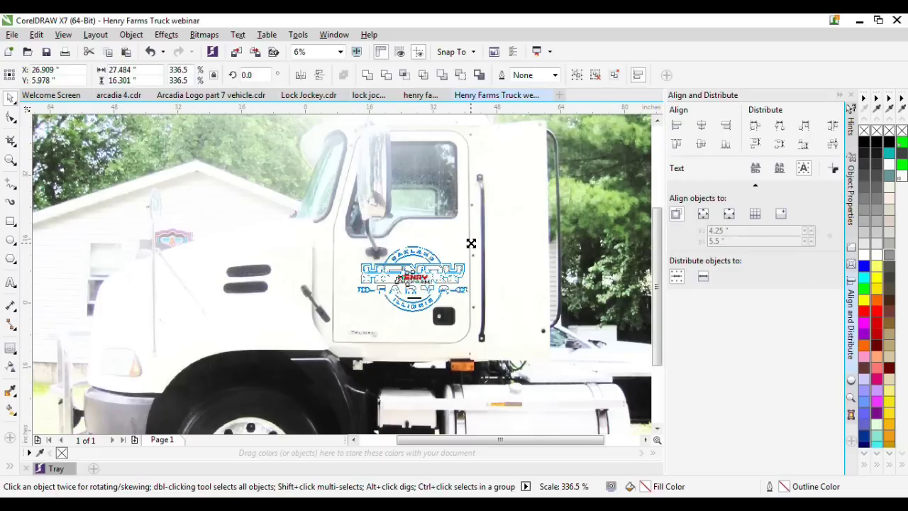
pyautogui.moveTo(471, 243); pyautogui.dragTo(469, 244)
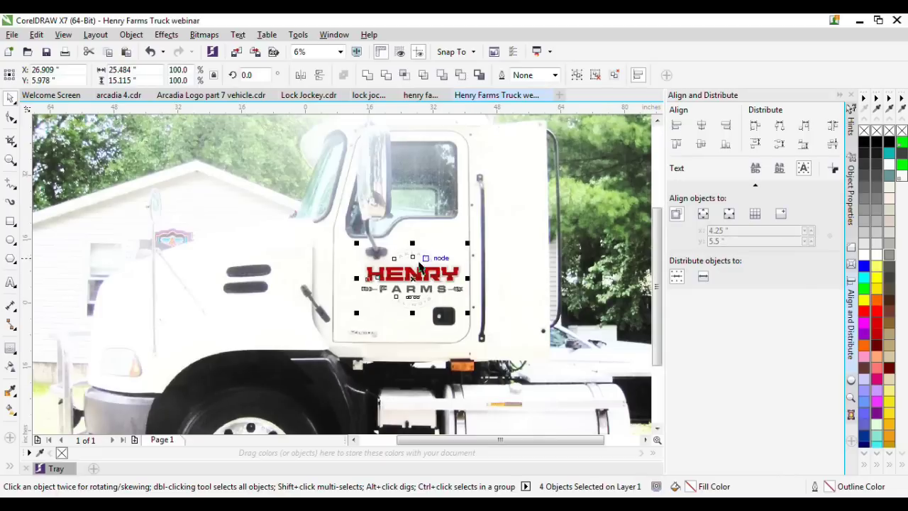
# Shift the logo forward and down on the door to about X 23.8, Y 4.1 inches, between the mirror bracket and the handle
pyautogui.scroll(2, 412, 273)
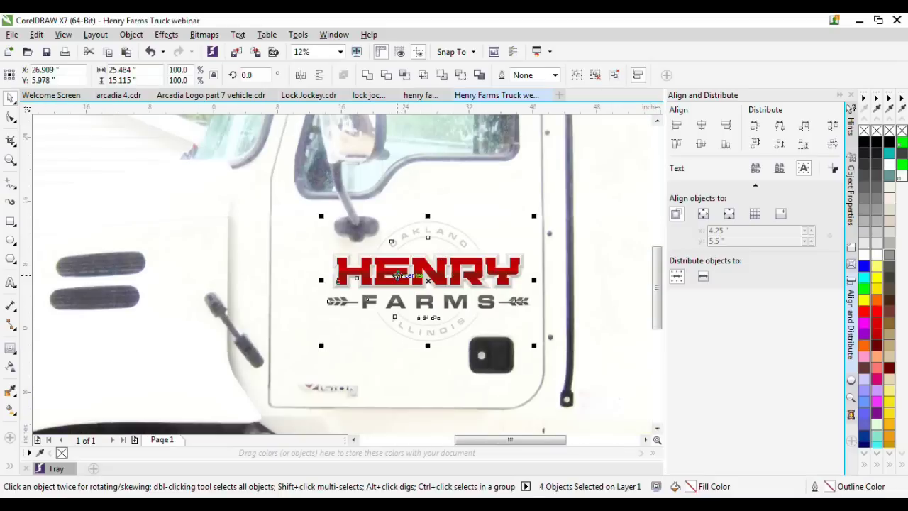
pyautogui.moveTo(425, 274); pyautogui.dragTo(389, 286)
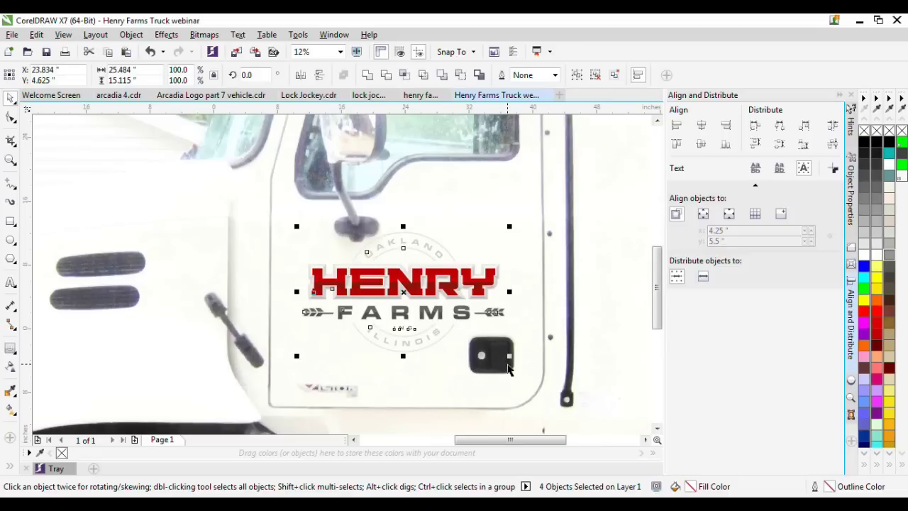
pyautogui.press('Down')
pyautogui.press('Down')
pyautogui.press('Down')
pyautogui.press('Down')
pyautogui.press('Down')
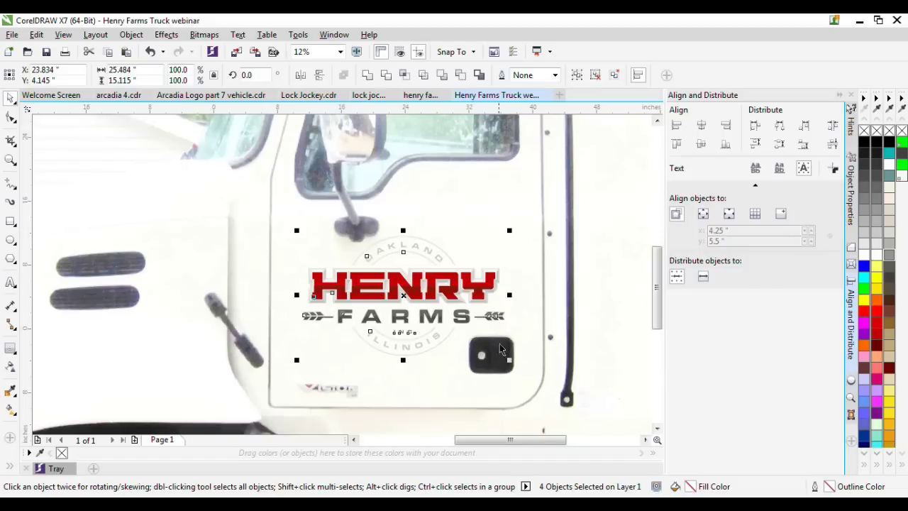
# Enlarge the door logo proportionally about its center to about 27.4 inches wide
pyautogui.moveTo(509, 361); pyautogui.dragTo(518, 364)
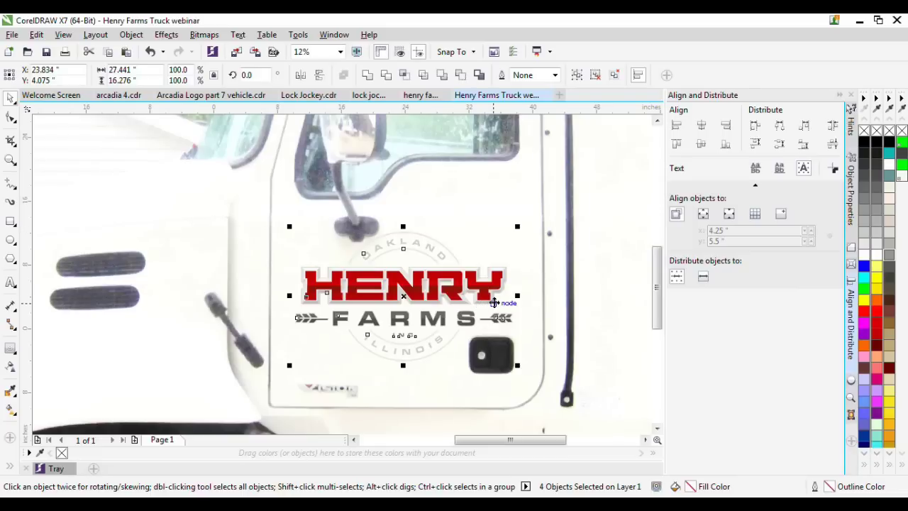
pyautogui.scroll(-2, 493, 302)
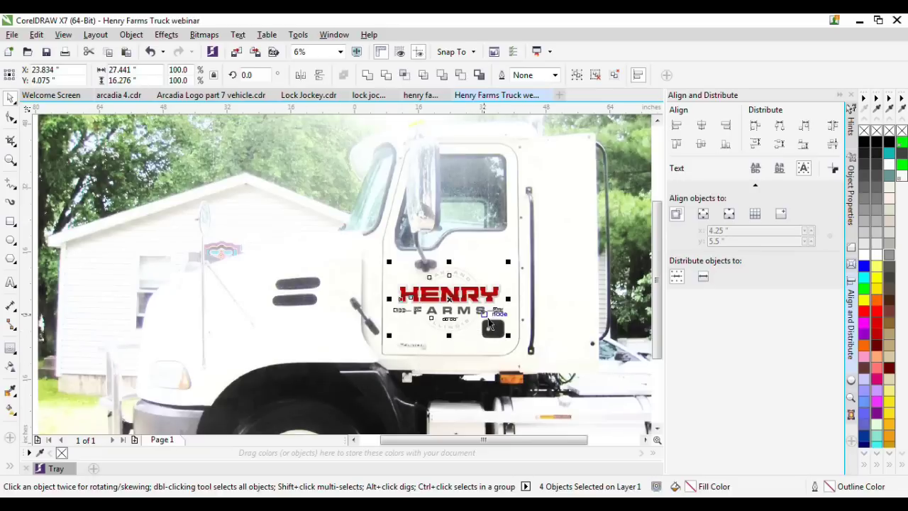
pyautogui.scroll(1, 499, 310)
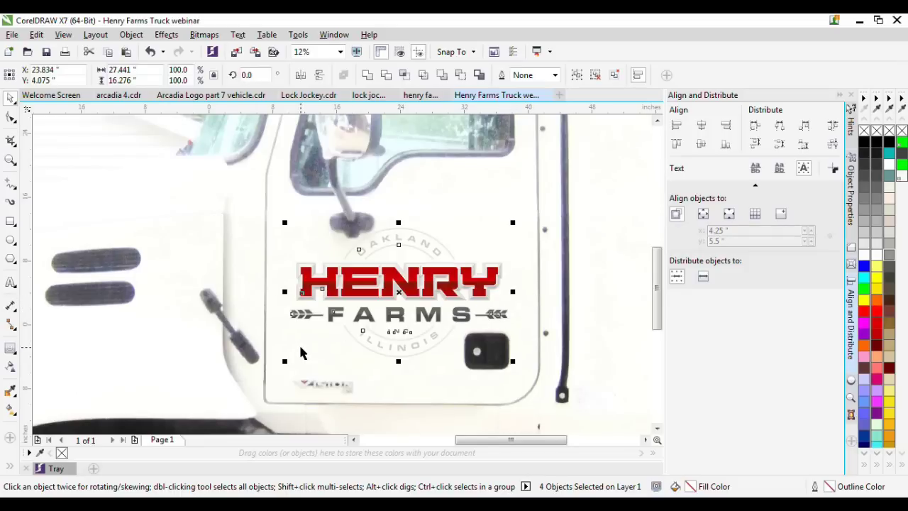
# Try shrinking the logo toward its upper rear corner to about 19.9 inches wide, and undo the resize
pyautogui.moveTo(285, 361); pyautogui.dragTo(345, 346)
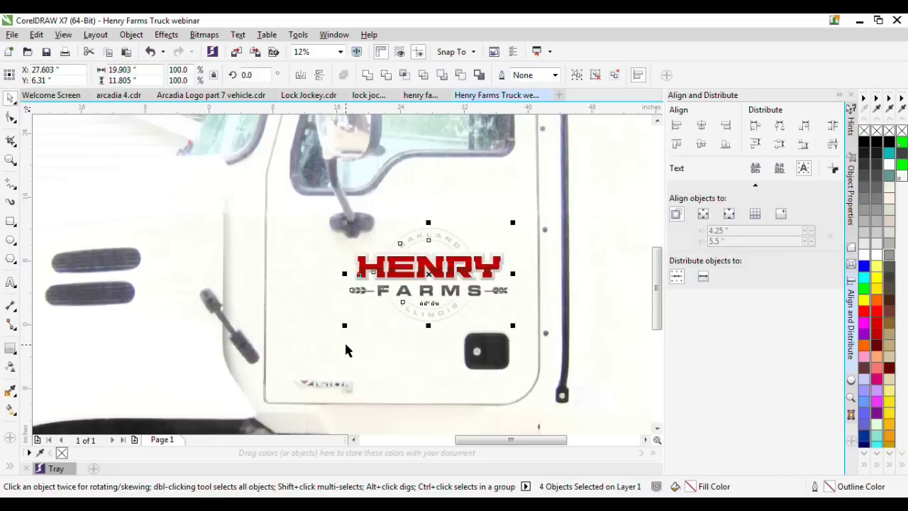
pyautogui.hotkey('ctrl', 'z')
# Nudge the logo down to about Y 3.9 inches on the door and select the truck photo instead
pyautogui.press('Down')
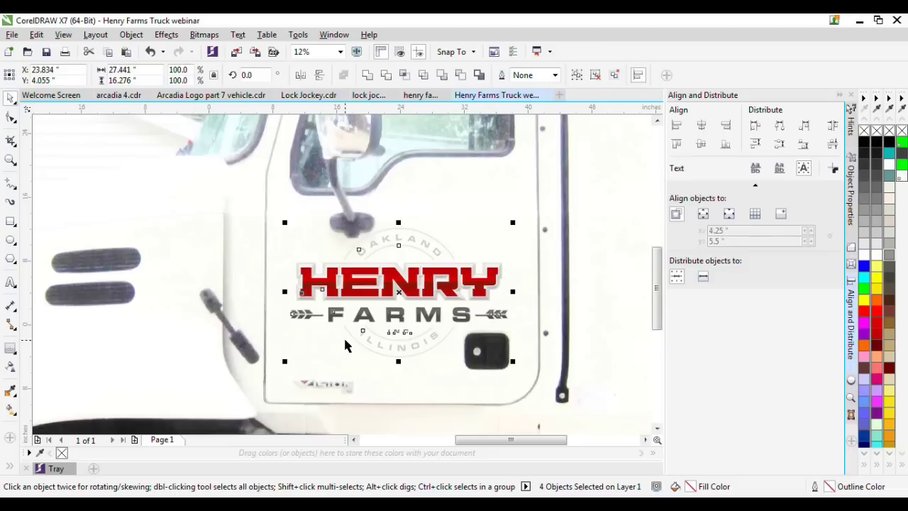
pyautogui.scroll(-1, 497, 328)
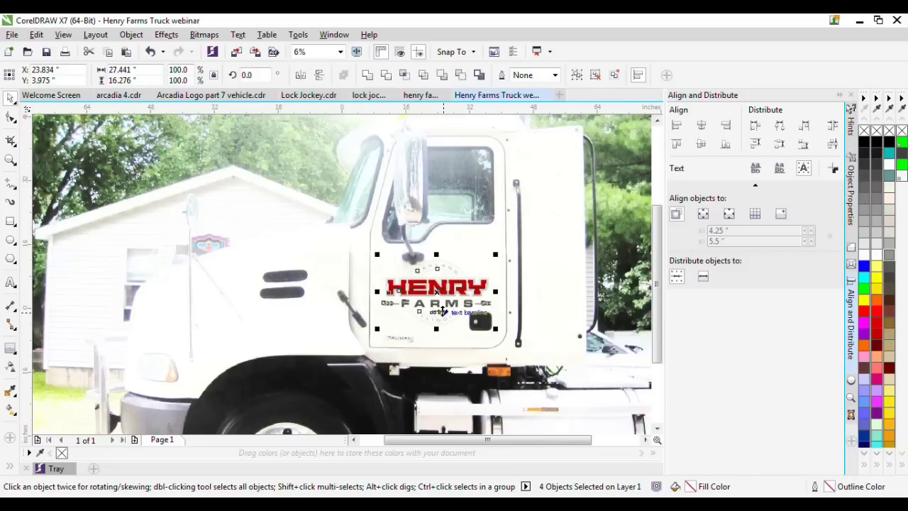
pyautogui.scroll(2, 418, 277)
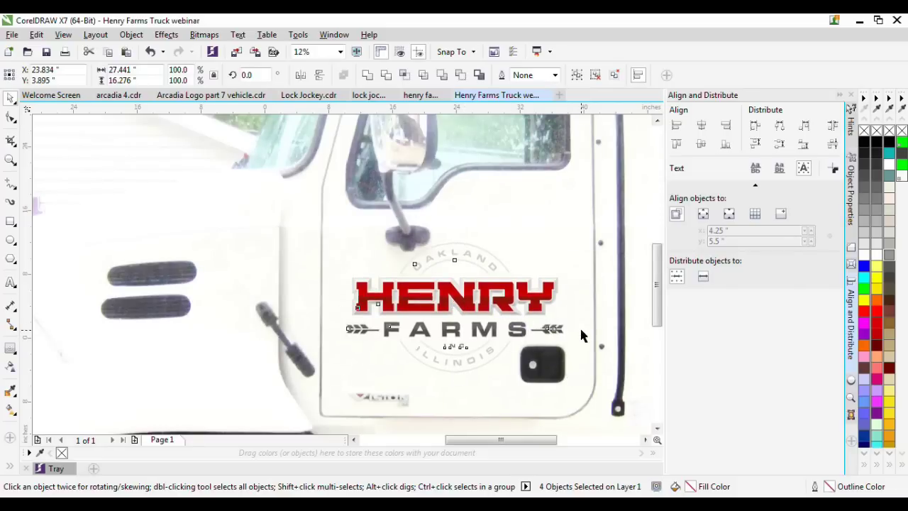
pyautogui.click(506, 395)
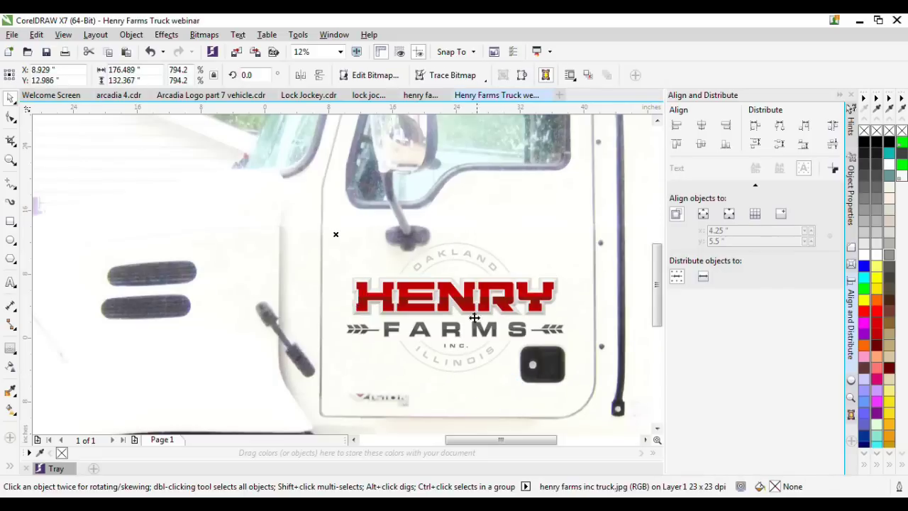
# Draw a straight freehand line from the front of the hood to the cab's rear edge, about 107.5 inches wide and 13.5 inches high
pyautogui.scroll(-2, 479, 296)
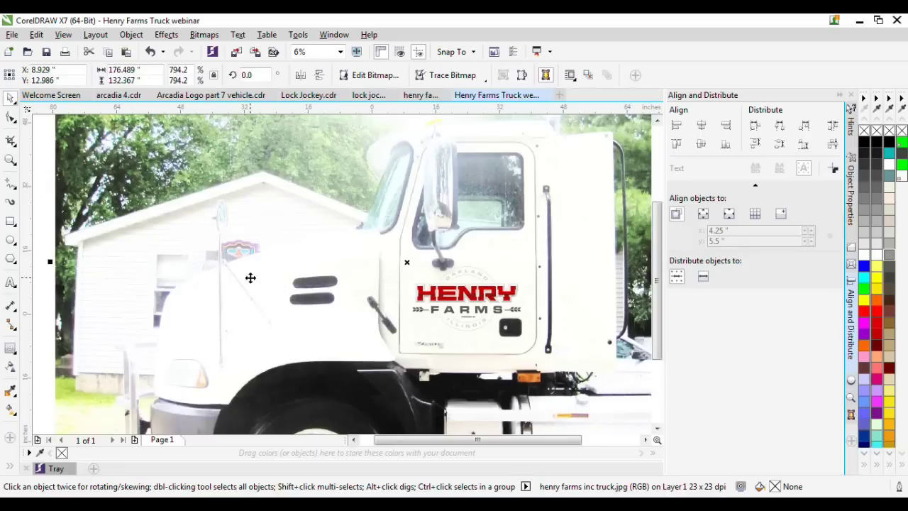
pyautogui.click(10, 183)
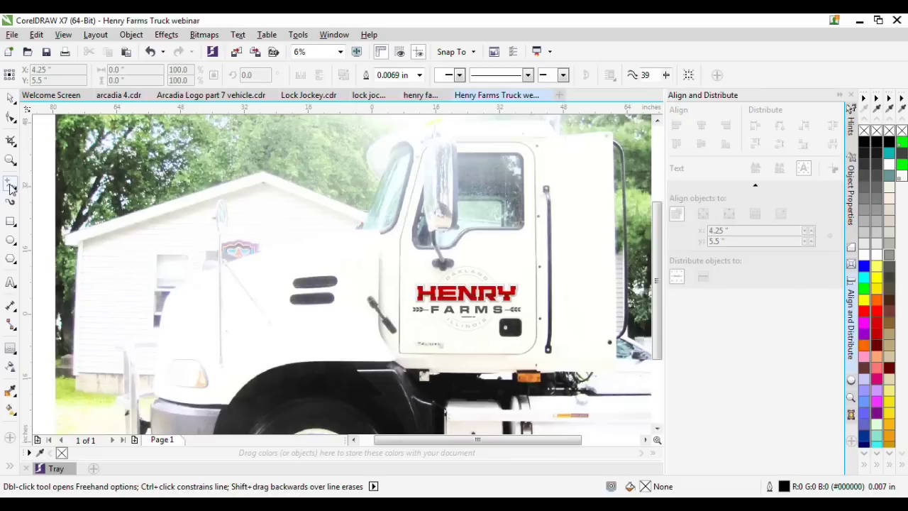
pyautogui.click(182, 302)
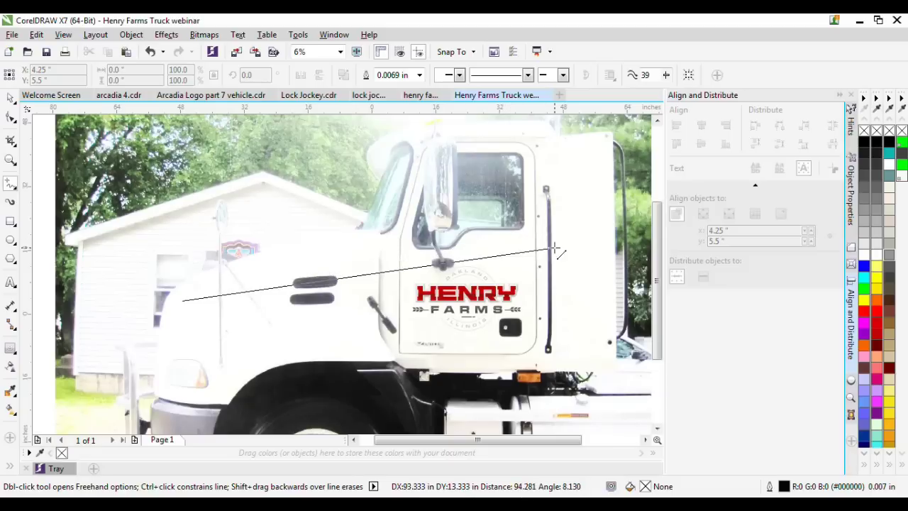
pyautogui.click(611, 247)
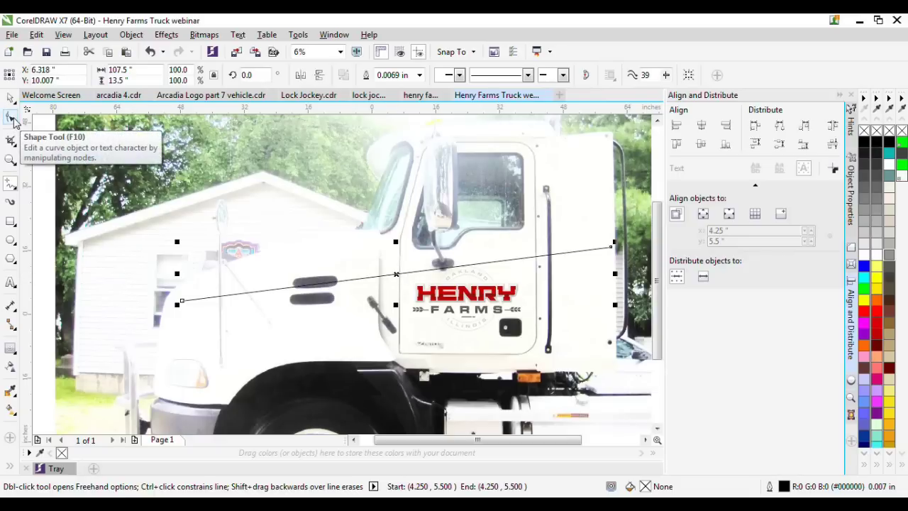
# Convert the line to a curve and bend its front part upward to follow the hood above the vents
pyautogui.click(11, 118)
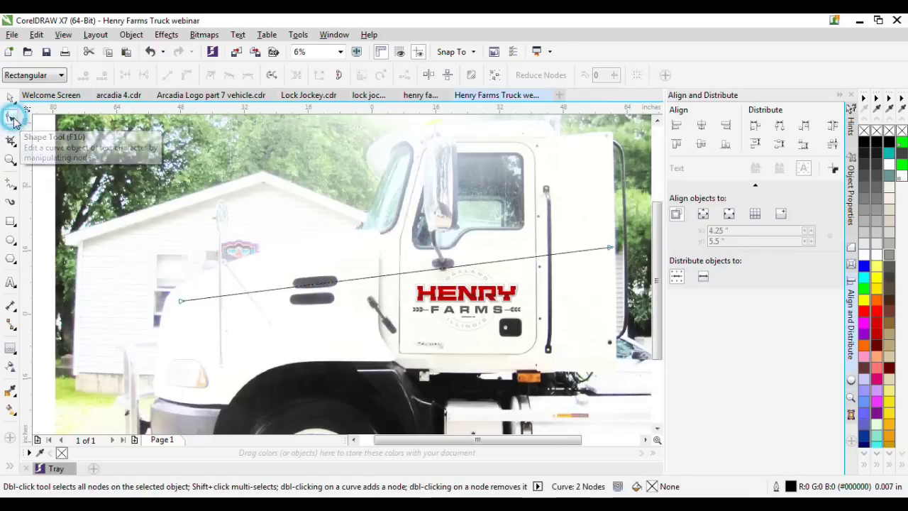
pyautogui.rightClick(391, 274)
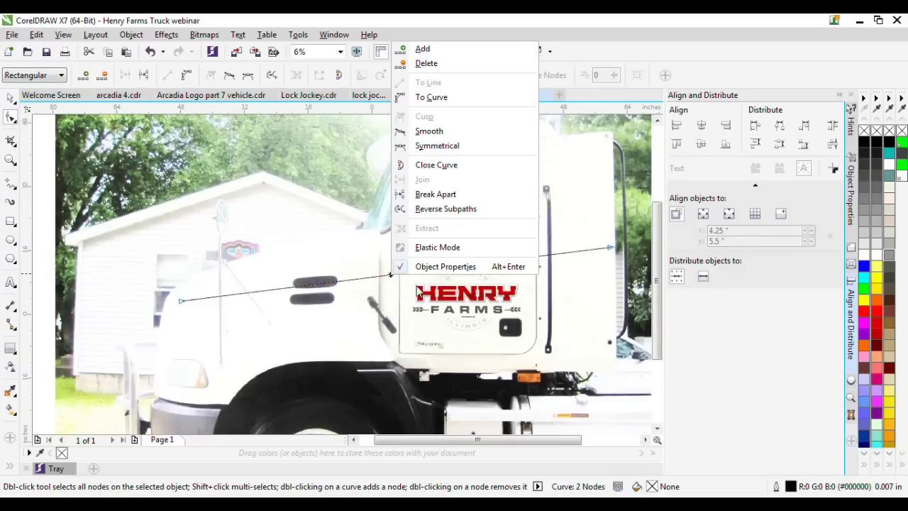
pyautogui.click(441, 99)
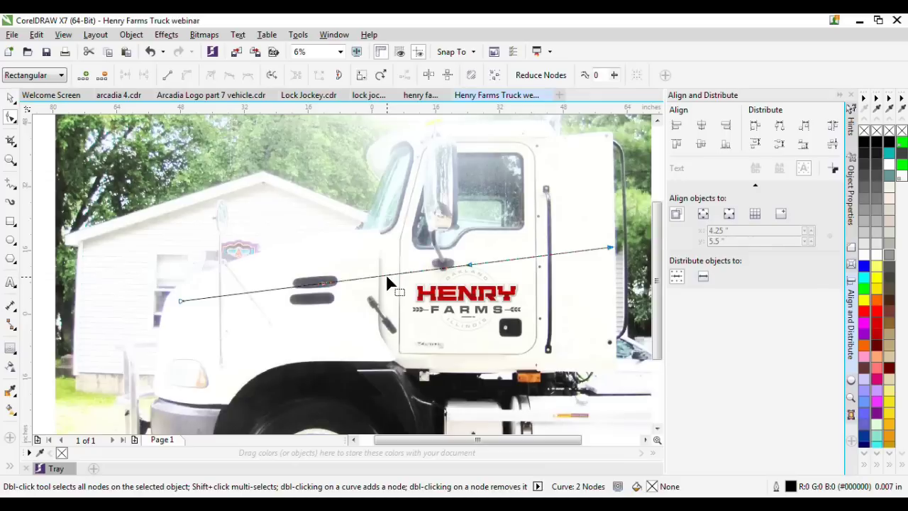
pyautogui.moveTo(390, 275); pyautogui.dragTo(321, 259)
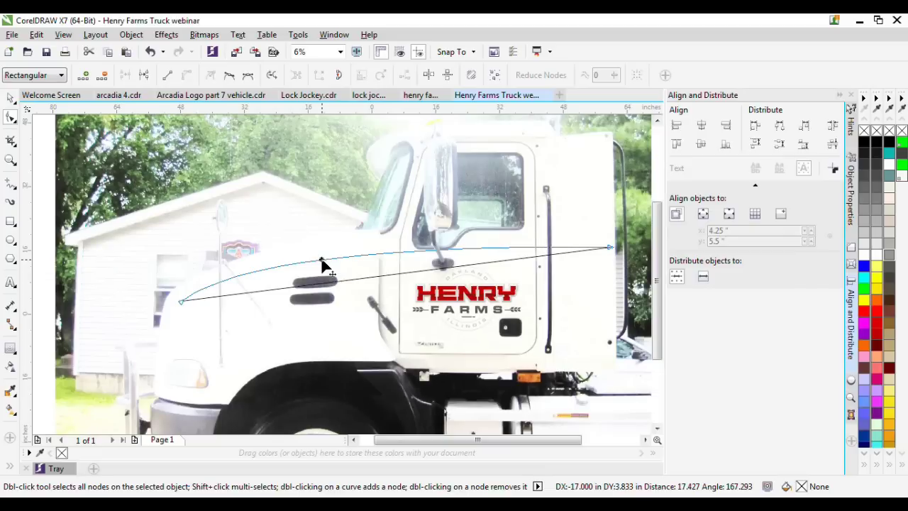
pyautogui.moveTo(321, 263); pyautogui.dragTo(323, 261)
# Add a node to the curve near the front edge of the door, just below the window's front corner
pyautogui.scroll(2, 414, 261)
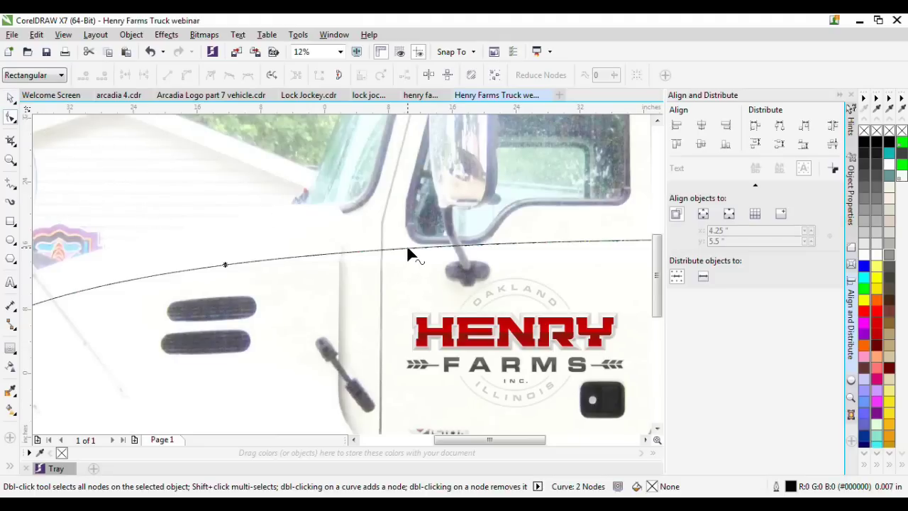
pyautogui.click(408, 250)
pyautogui.doubleClick(408, 250)
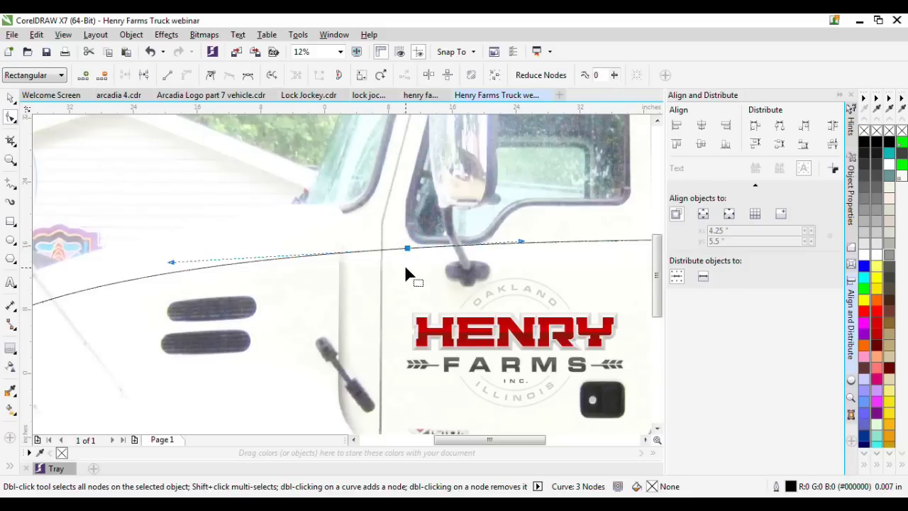
pyautogui.scroll(-2, 451, 249)
pyautogui.scroll(1, 437, 252)
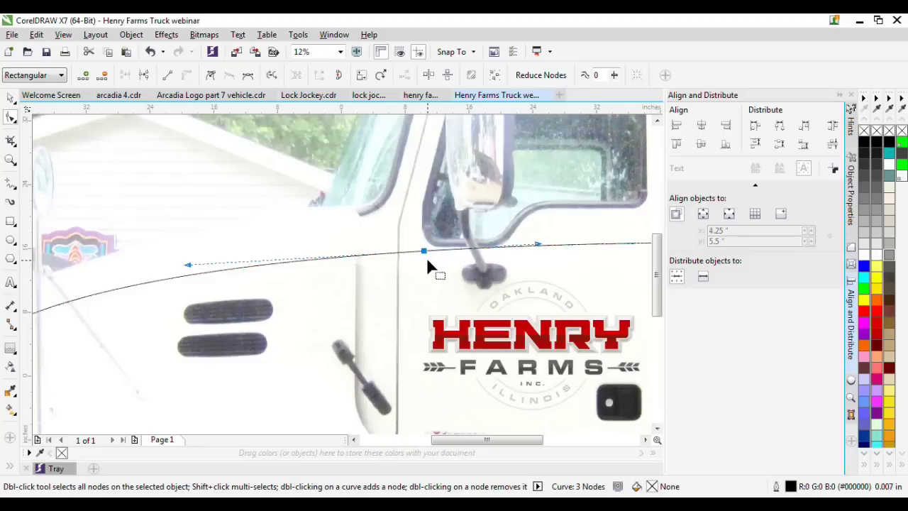
pyautogui.scroll(-1, 553, 258)
pyautogui.scroll(1, 537, 240)
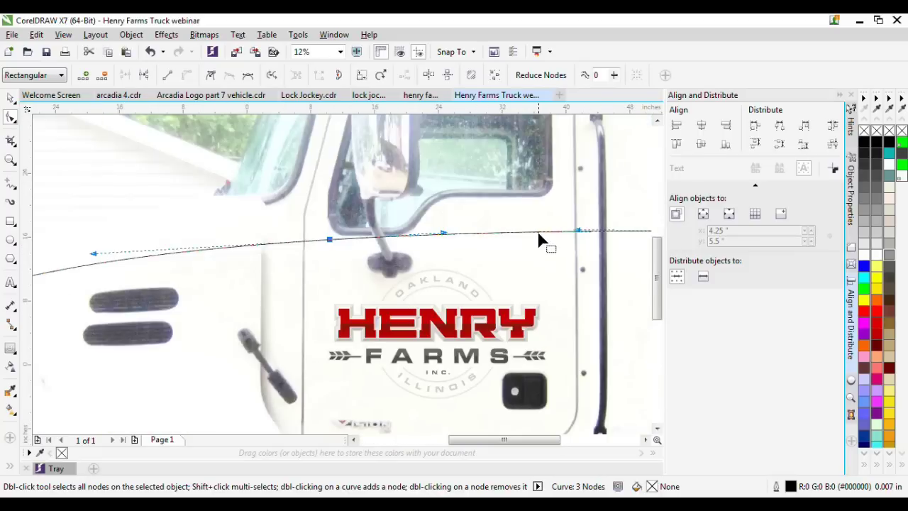
# Convert the curve's rear segment, from the door node to the cab's rear edge, to a straight line
pyautogui.rightClick(542, 234)
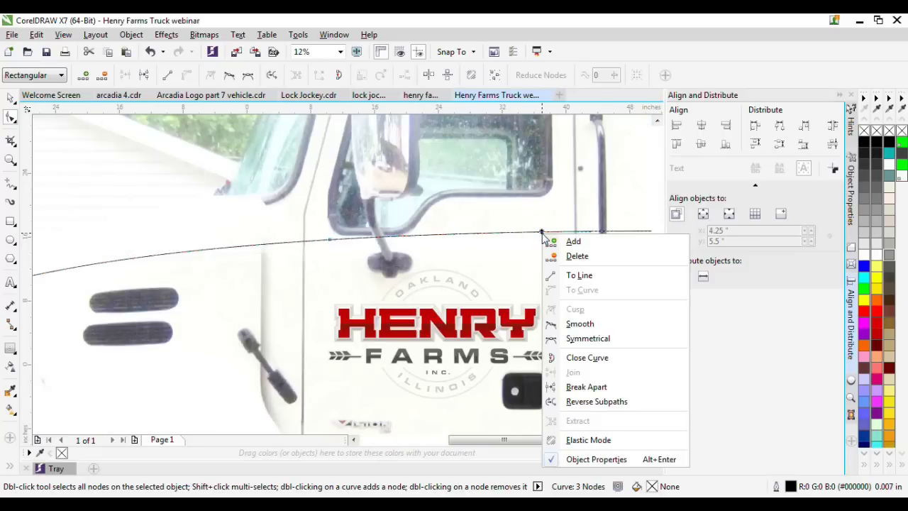
pyautogui.click(578, 276)
pyautogui.scroll(-1, 490, 261)
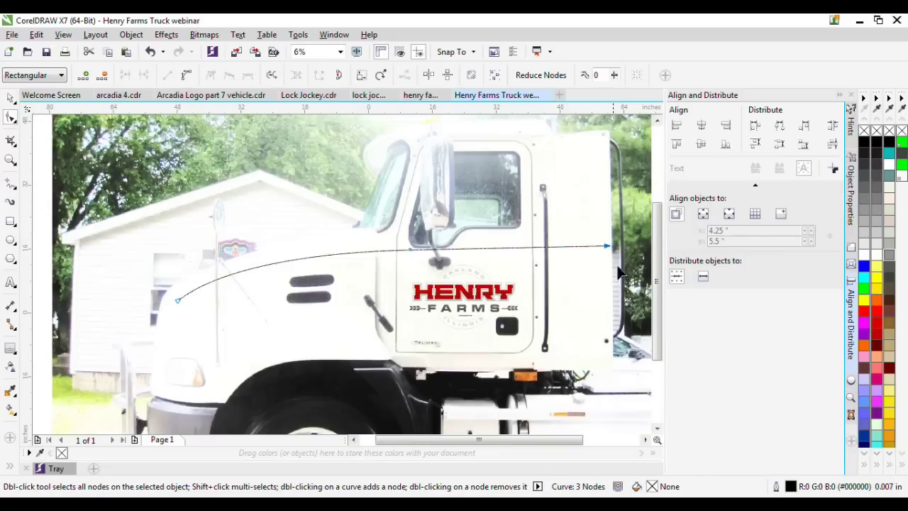
# Lower the stripe line's end node at the cab's rear edge slightly to level the rear segment
pyautogui.scroll(1, 594, 239)
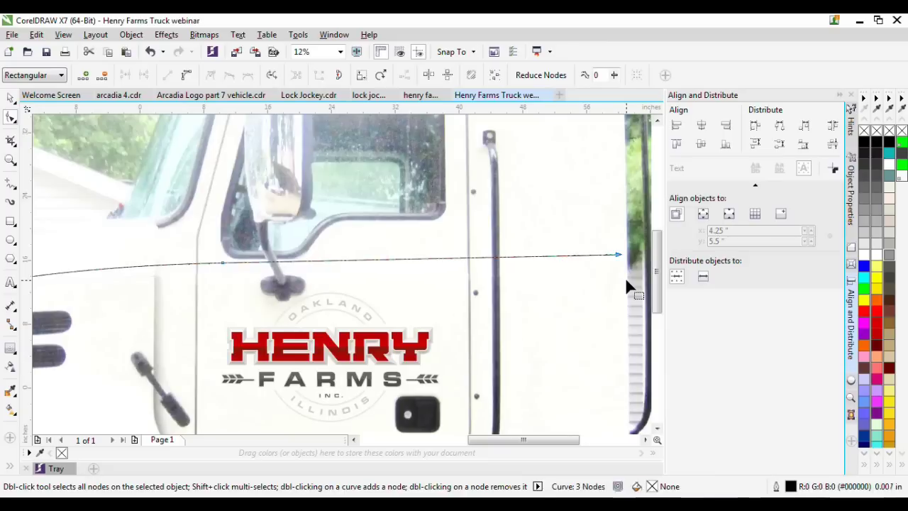
pyautogui.click(620, 257)
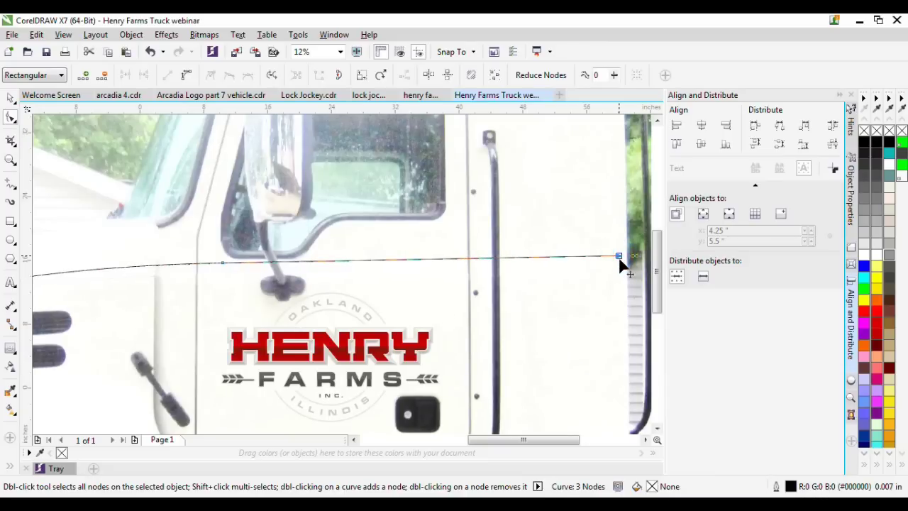
pyautogui.moveTo(624, 261); pyautogui.dragTo(625, 263)
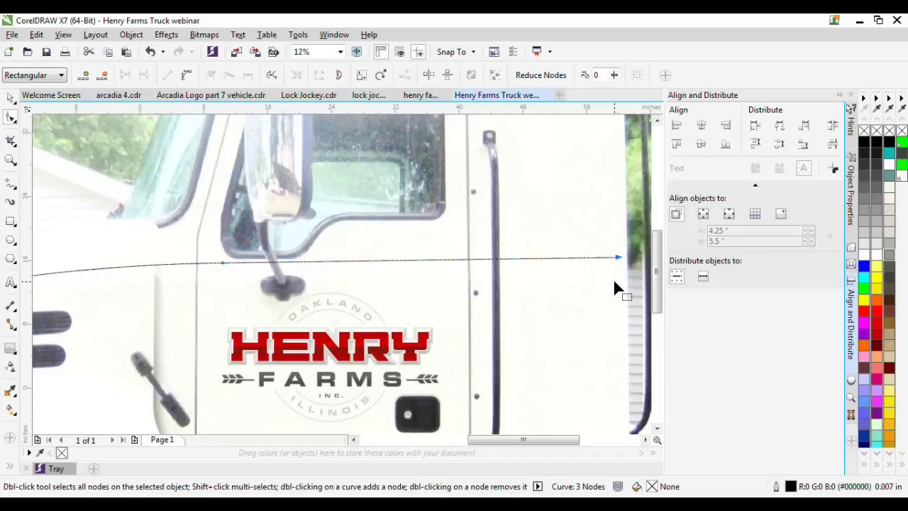
# Level the line's rear end node and close the stripe with straight segments running below its curve, slanting up at the door's front edge
pyautogui.moveTo(637, 277); pyautogui.dragTo(588, 236)
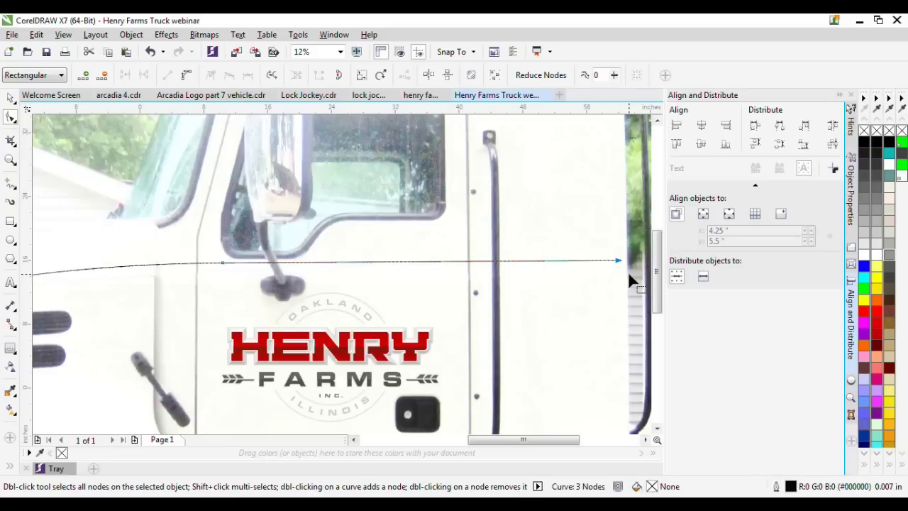
pyautogui.scroll(-2, 582, 250)
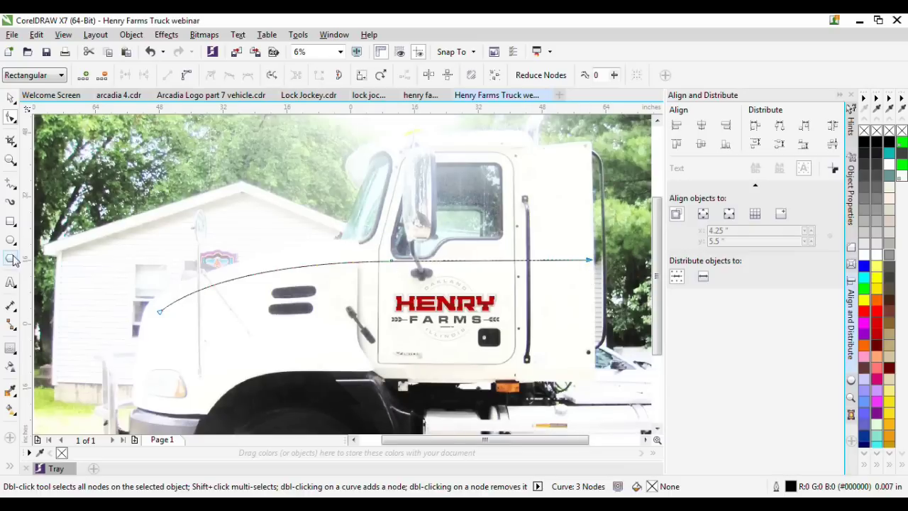
pyautogui.click(12, 187)
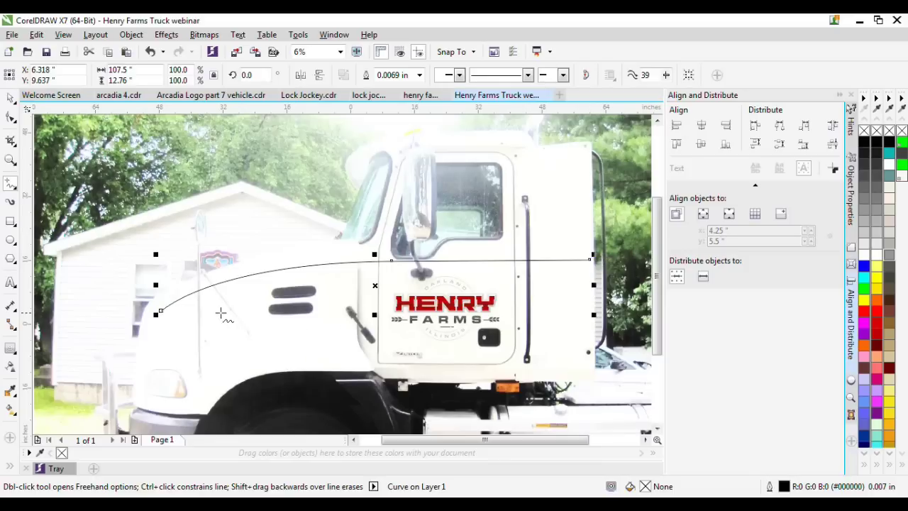
pyautogui.click(161, 310)
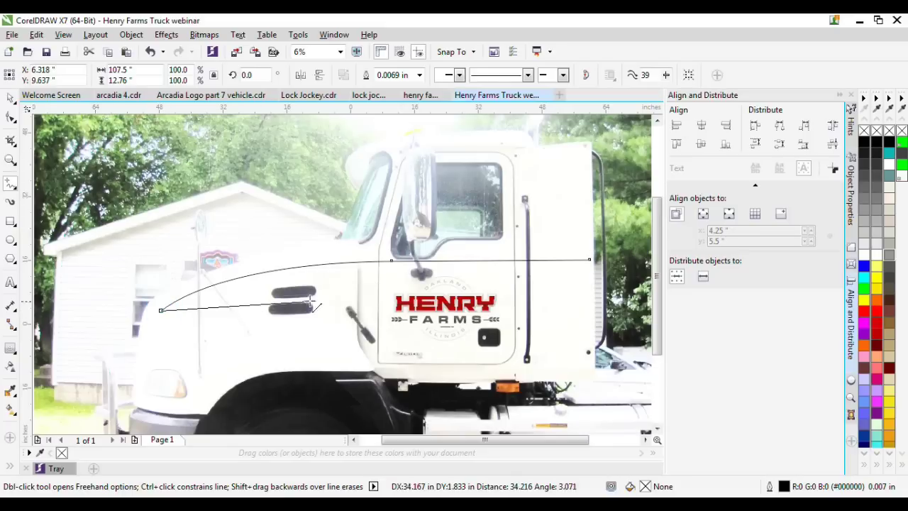
pyautogui.click(366, 293)
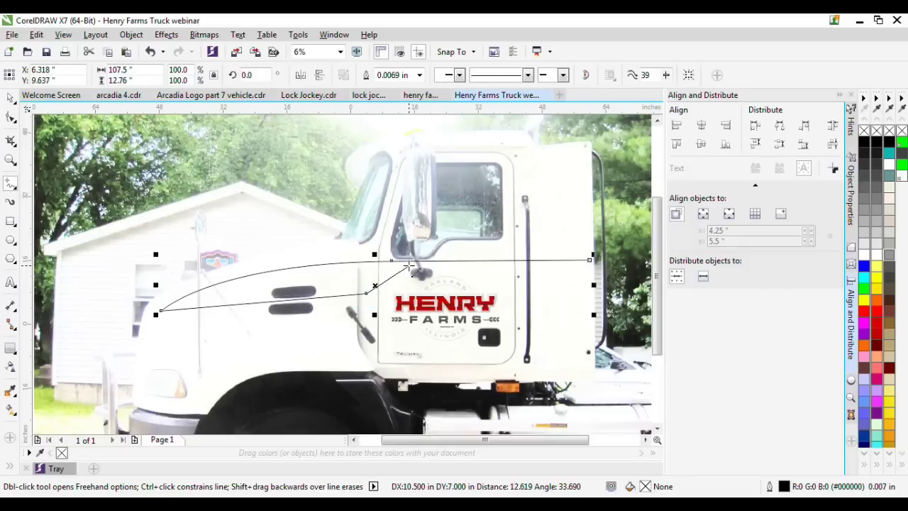
pyautogui.click(408, 264)
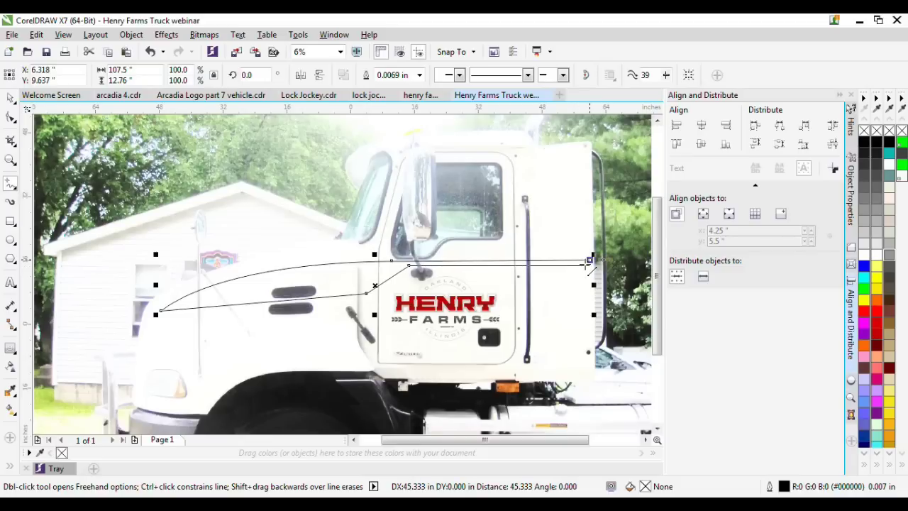
pyautogui.click(576, 269)
pyautogui.doubleClick(591, 260)
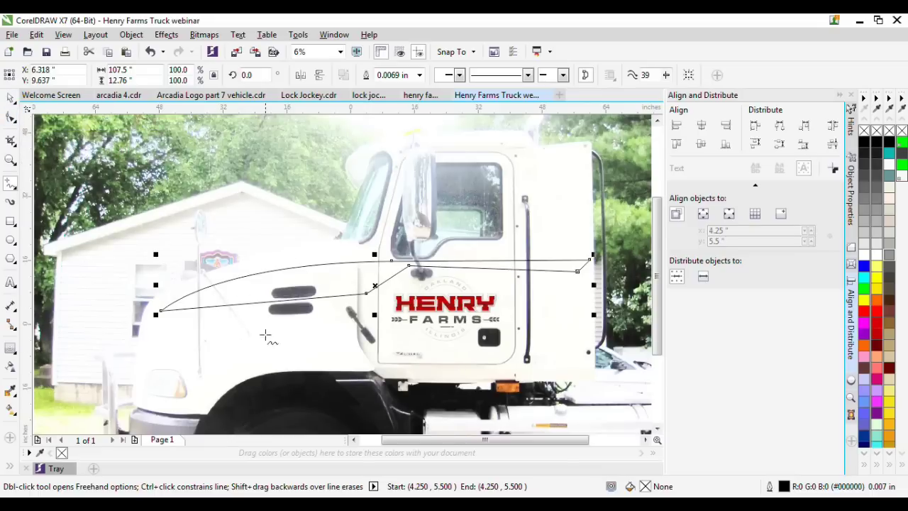
pyautogui.click(156, 351)
pyautogui.click(489, 312)
pyautogui.press('F10')
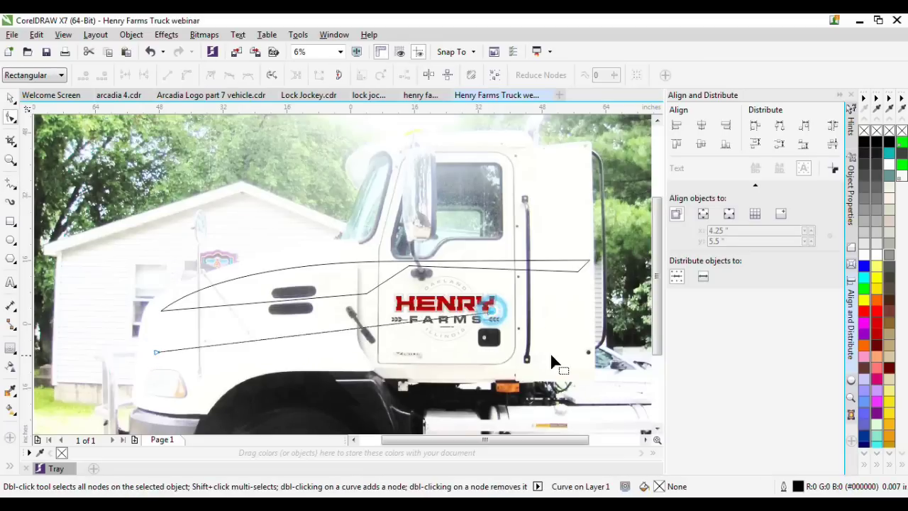
pyautogui.press('Delete')
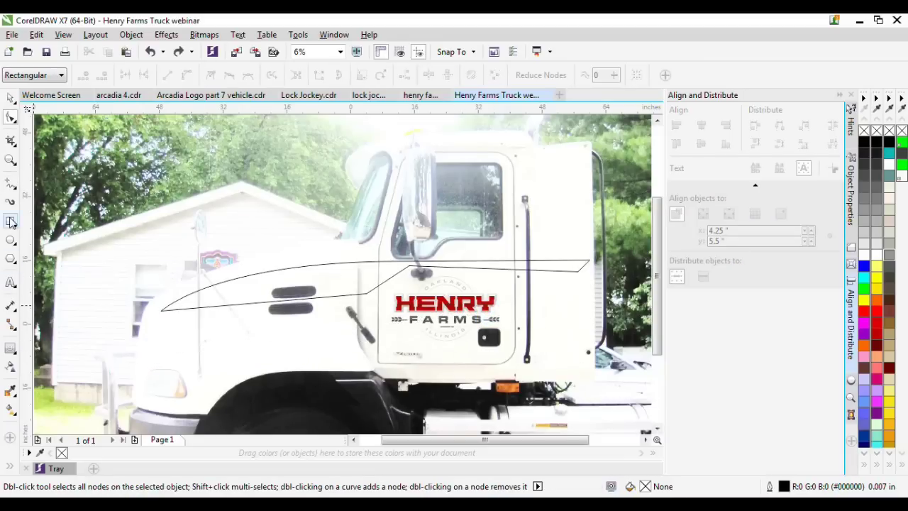
pyautogui.click(10, 184)
pyautogui.click(155, 344)
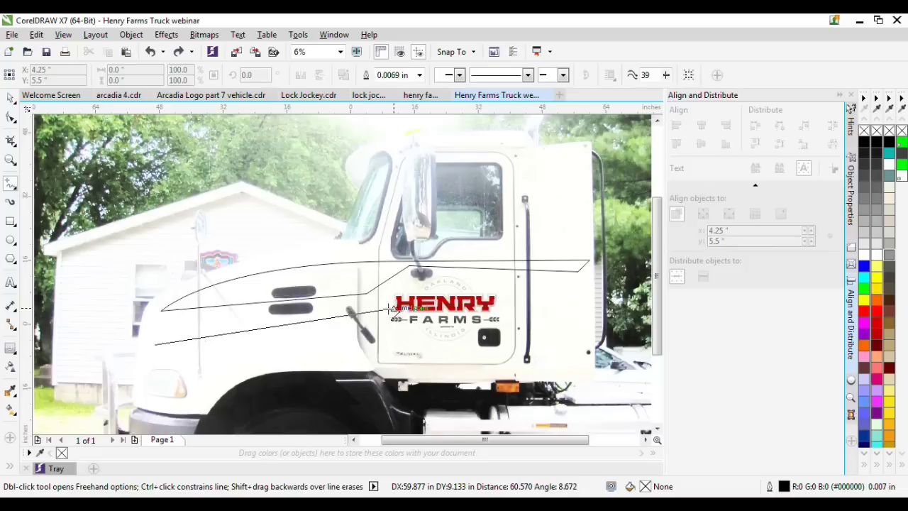
pyautogui.click(377, 312)
pyautogui.click(568, 310)
pyautogui.click(565, 329)
pyautogui.click(363, 330)
pyautogui.click(313, 348)
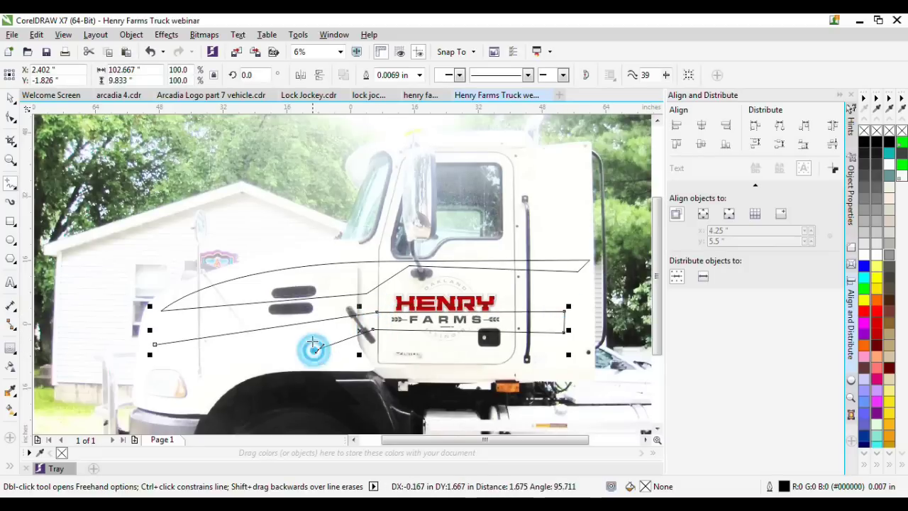
pyautogui.click(154, 343)
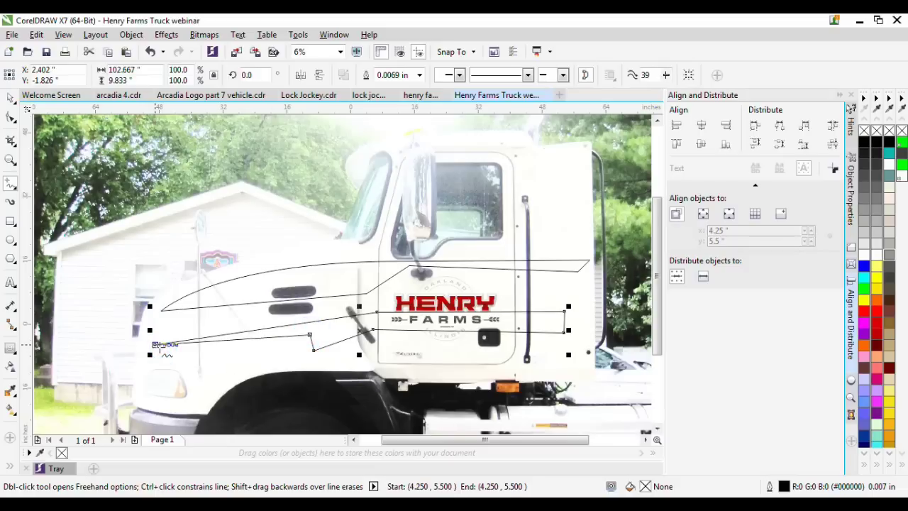
pyautogui.press('Delete')
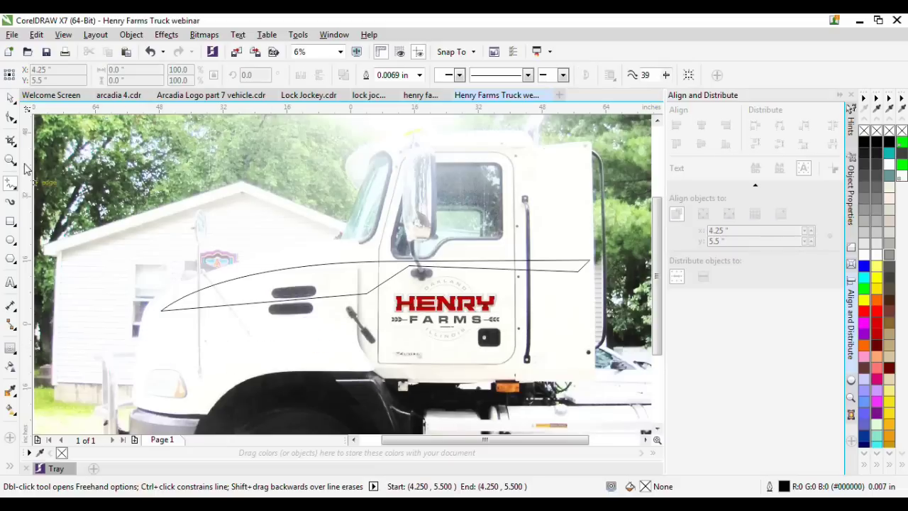
# Move the stripe's lower rear node directly beneath its upper end node at the cab's rear edge, levelling the lower line
pyautogui.click(11, 118)
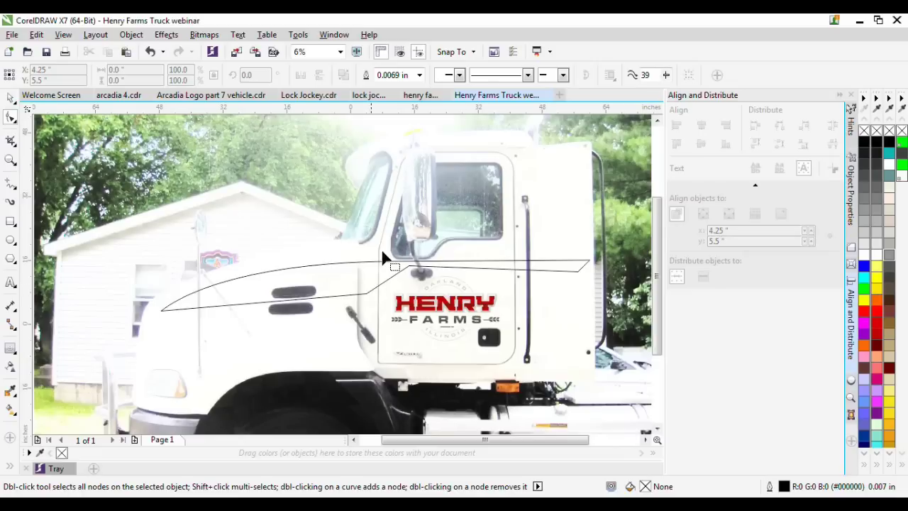
pyautogui.click(580, 270)
pyautogui.scroll(1, 580, 270)
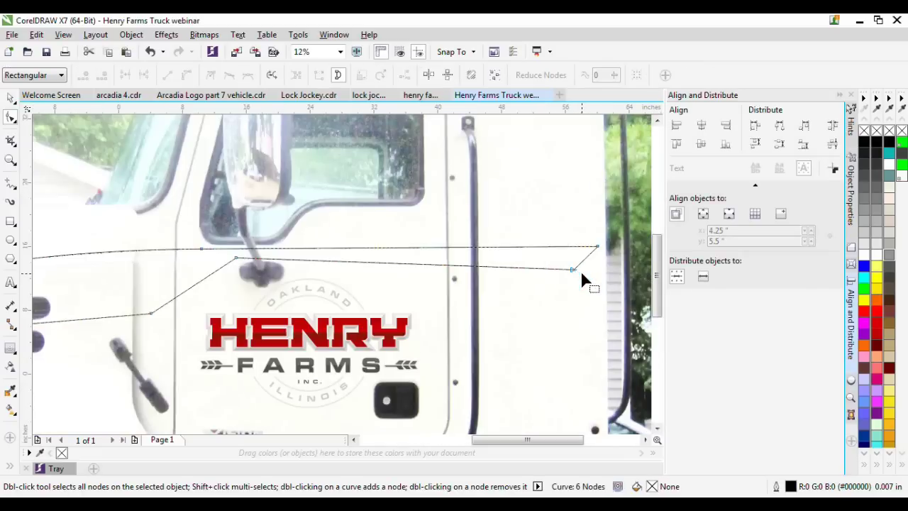
pyautogui.scroll(-1, 576, 270)
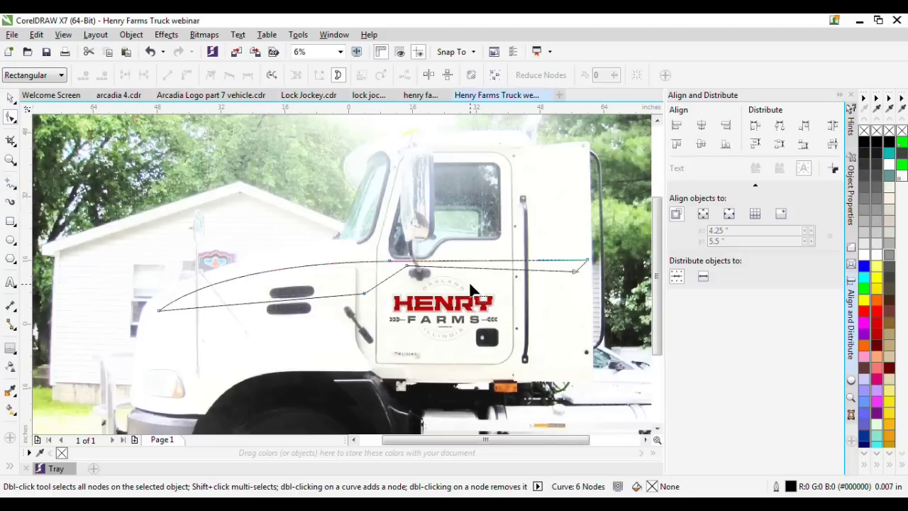
pyautogui.press('space')
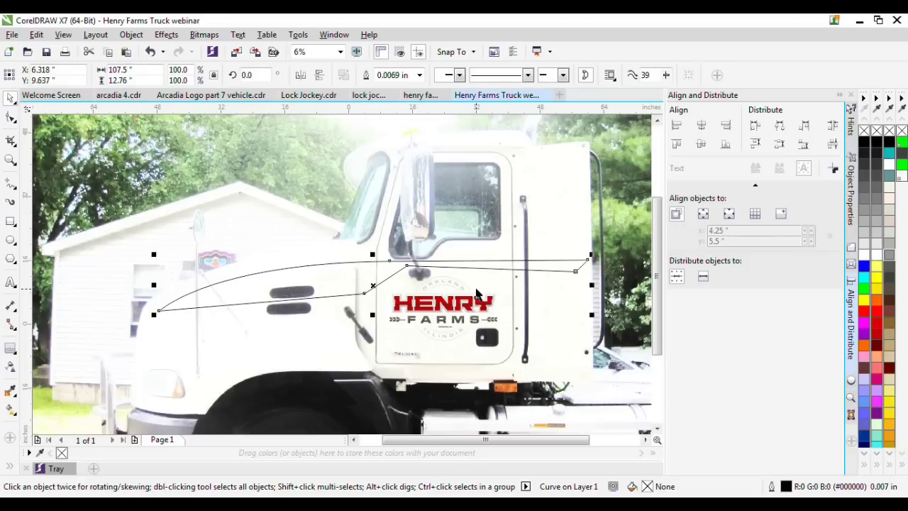
pyautogui.click(10, 118)
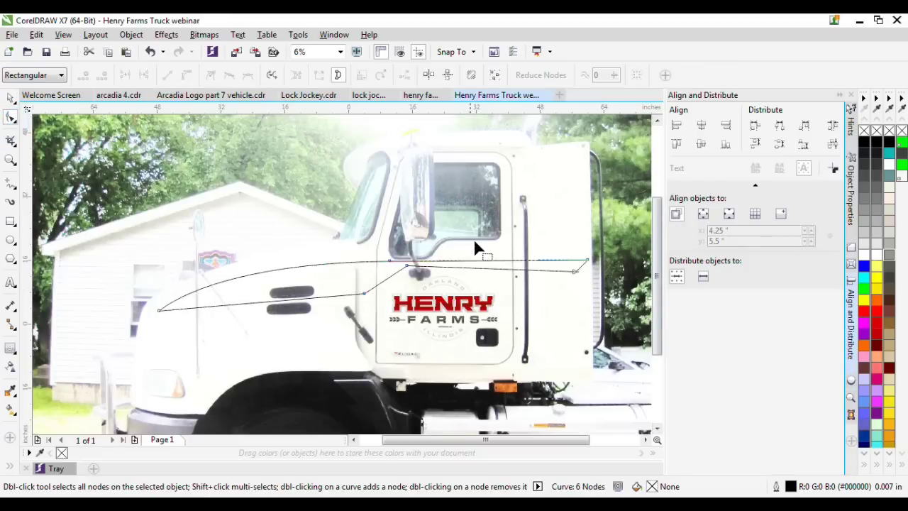
pyautogui.scroll(2, 574, 272)
pyautogui.moveTo(573, 263); pyautogui.dragTo(600, 261)
pyautogui.scroll(-2, 580, 266)
# Convert the stripe's lower front segment to a curve and bend it upward to pass above the hood vents
pyautogui.scroll(2, 322, 281)
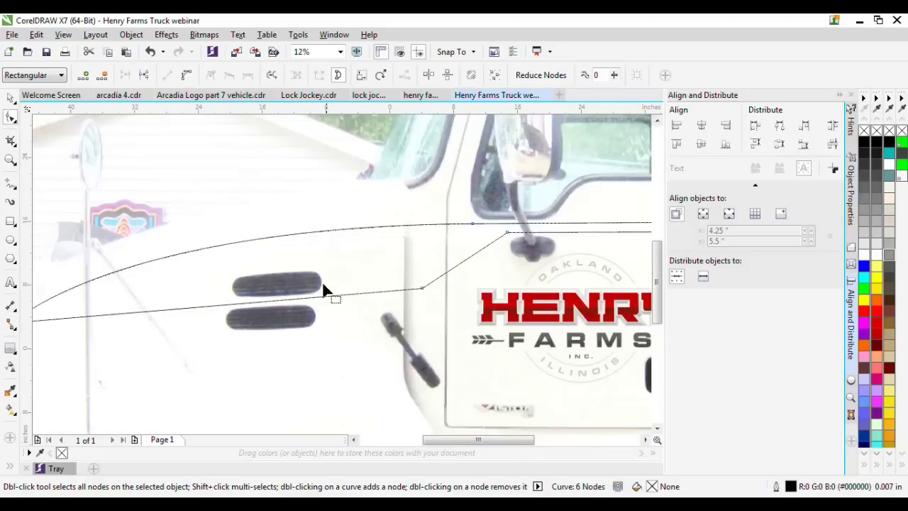
pyautogui.rightClick(322, 299)
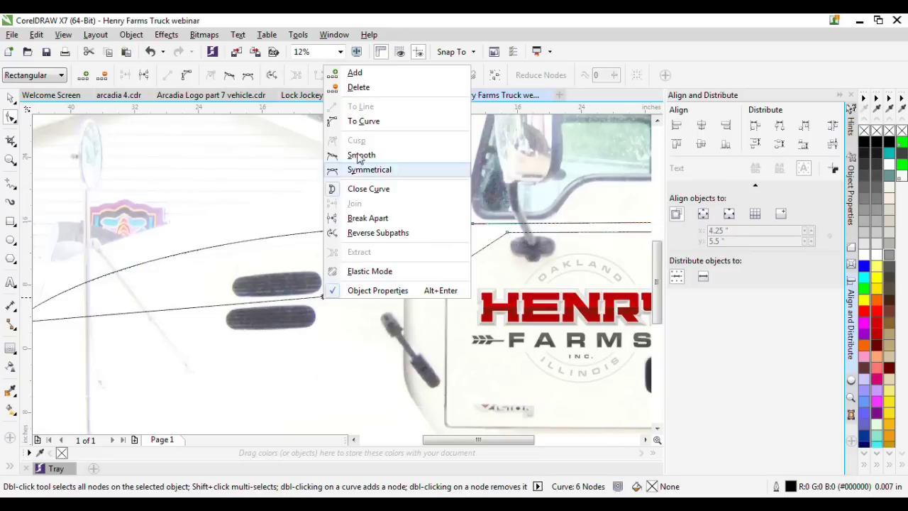
pyautogui.click(362, 122)
pyautogui.moveTo(269, 304); pyautogui.dragTo(284, 263)
pyautogui.scroll(-2, 403, 271)
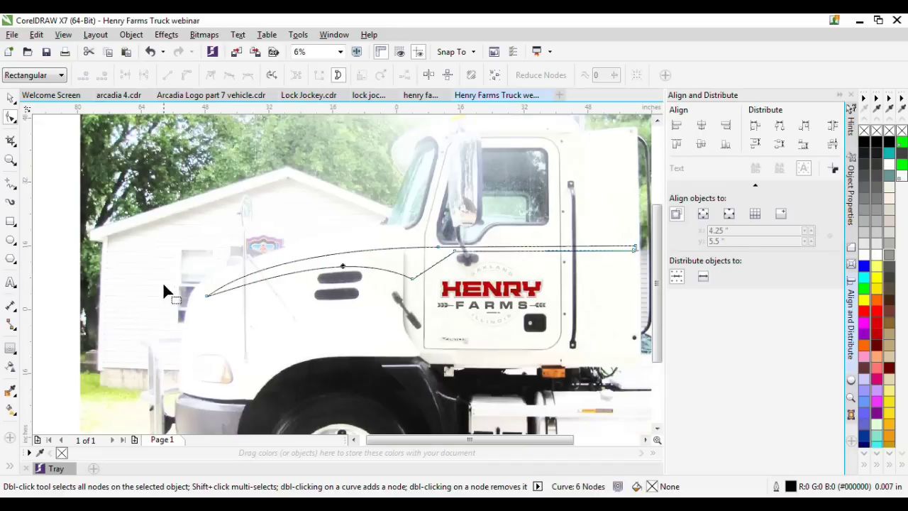
# Adjust the lower front curve's control handles at the front tip and the pointed rear node to refine the taper above the vents
pyautogui.click(205, 295)
pyautogui.scroll(2, 268, 297)
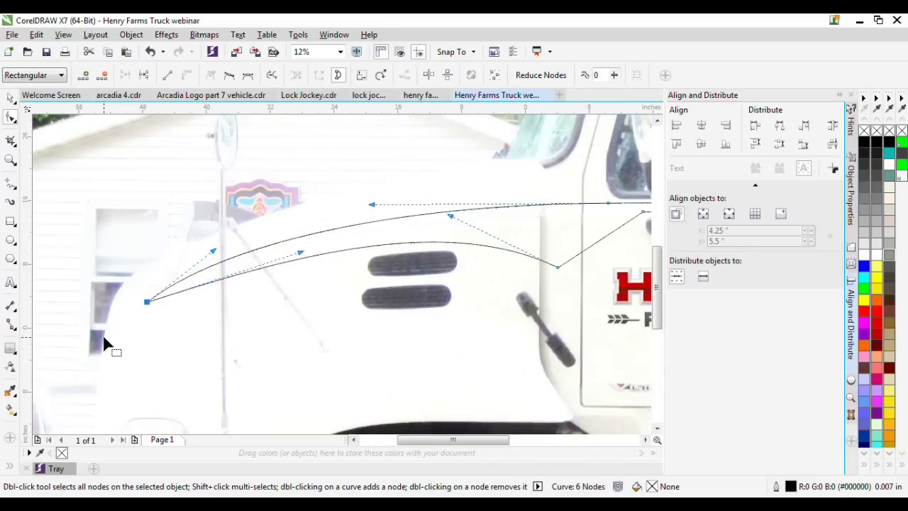
pyautogui.moveTo(303, 255); pyautogui.dragTo(277, 241)
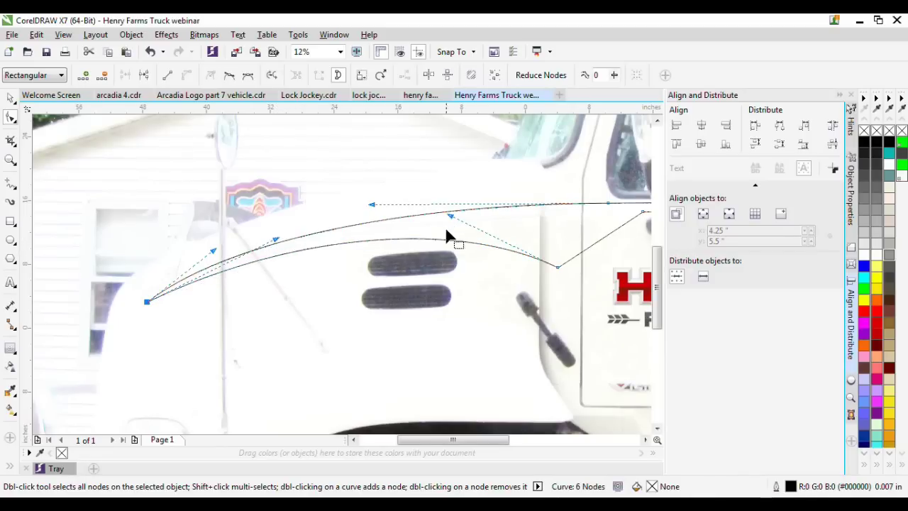
pyautogui.moveTo(448, 214); pyautogui.dragTo(470, 219)
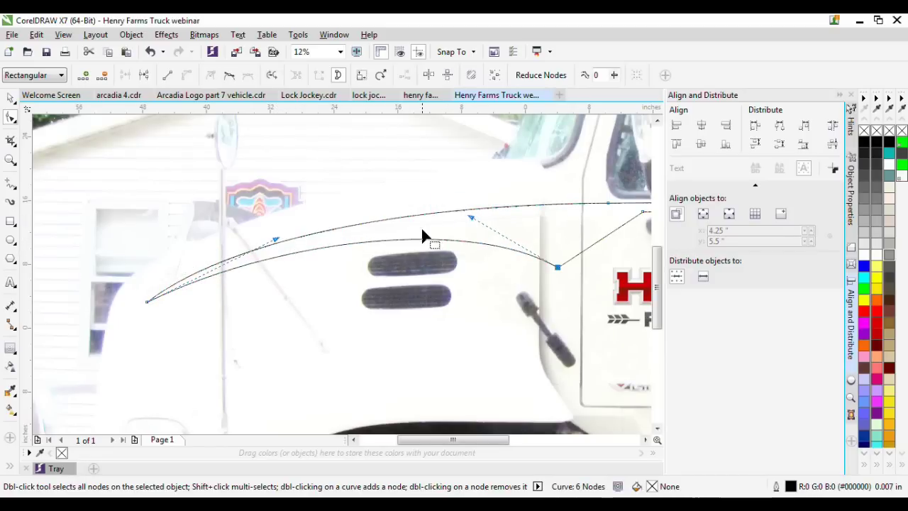
# Convert the slanted segment at the door's front edge to a curve and bend it toward the hood
pyautogui.press('F3')
pyautogui.scroll(1, 474, 231)
pyautogui.rightClick(450, 260)
pyautogui.press('Escape')
pyautogui.rightClick(450, 260)
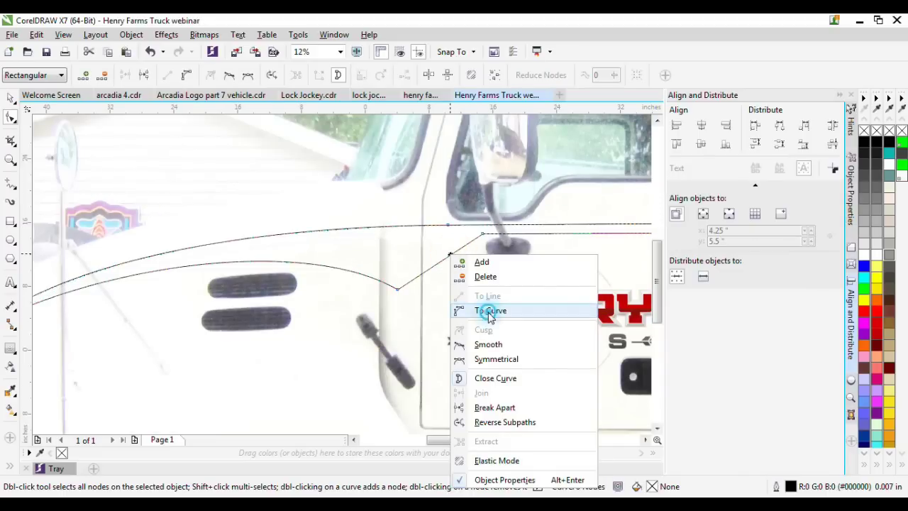
pyautogui.click(489, 308)
pyautogui.moveTo(456, 252); pyautogui.dragTo(395, 249)
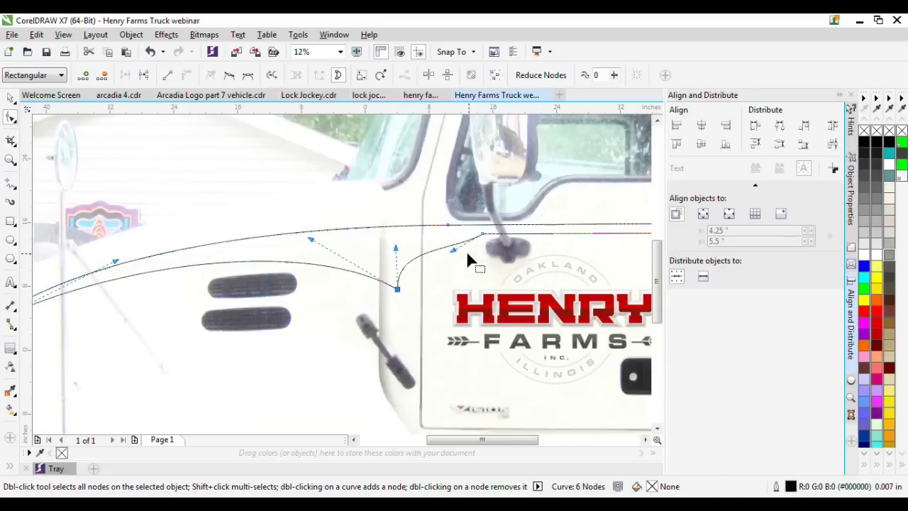
# Make the node beside the mirror bracket smooth so the bent segment flows into the straight lower line
pyautogui.scroll(2, 482, 237)
pyautogui.moveTo(424, 263); pyautogui.dragTo(409, 232)
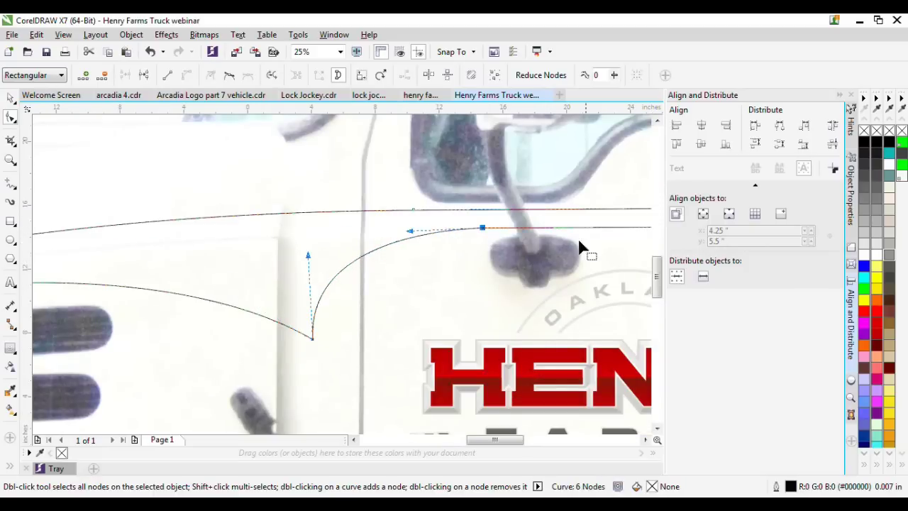
pyautogui.hotkey('ctrl', 'z')
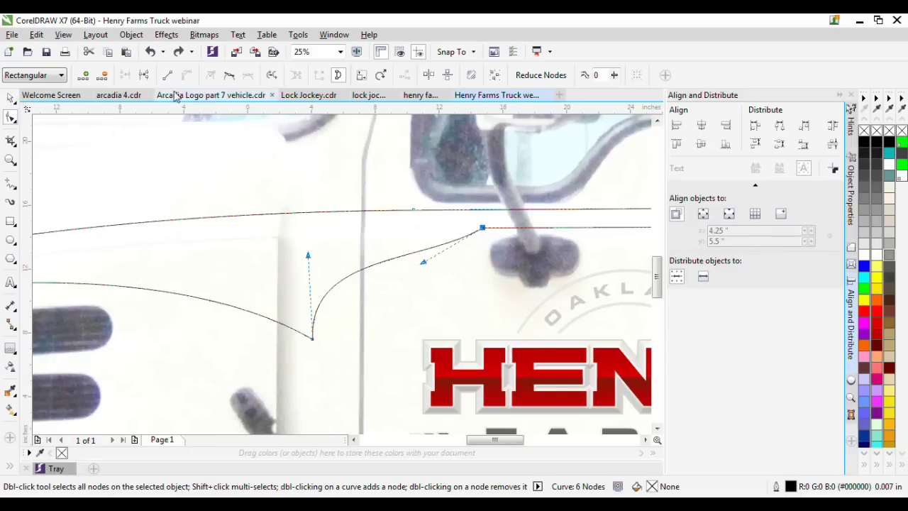
pyautogui.click(227, 76)
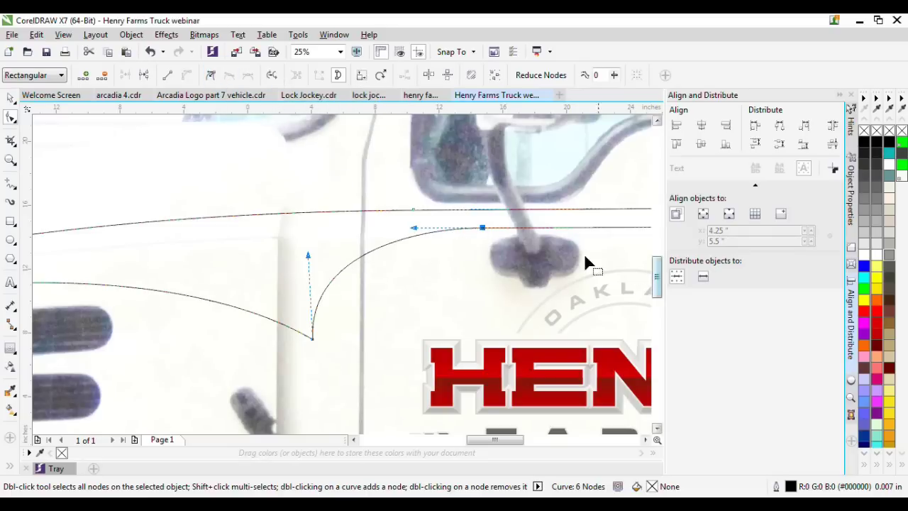
pyautogui.scroll(-2, 345, 245)
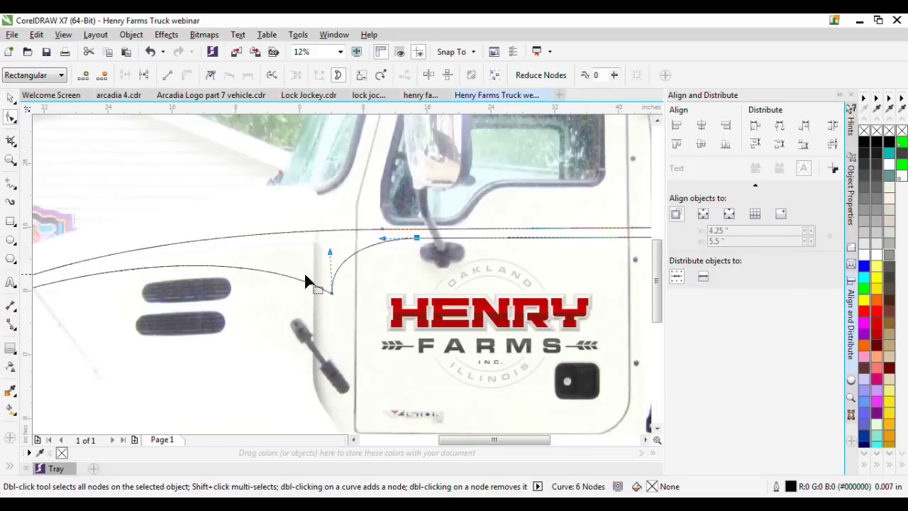
pyautogui.scroll(-2, 303, 230)
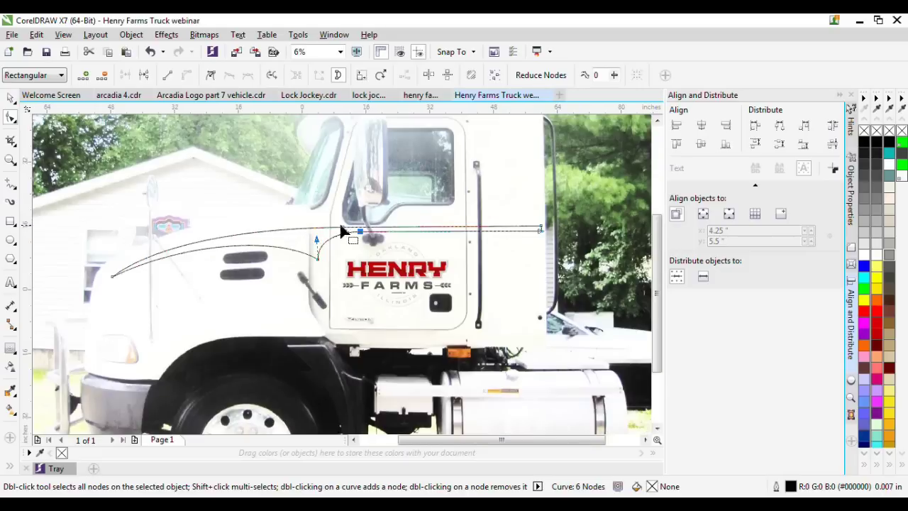
# Shift the whole stripe outline slightly toward the front of the truck and activate the Freehand tool
pyautogui.scroll(2, 504, 238)
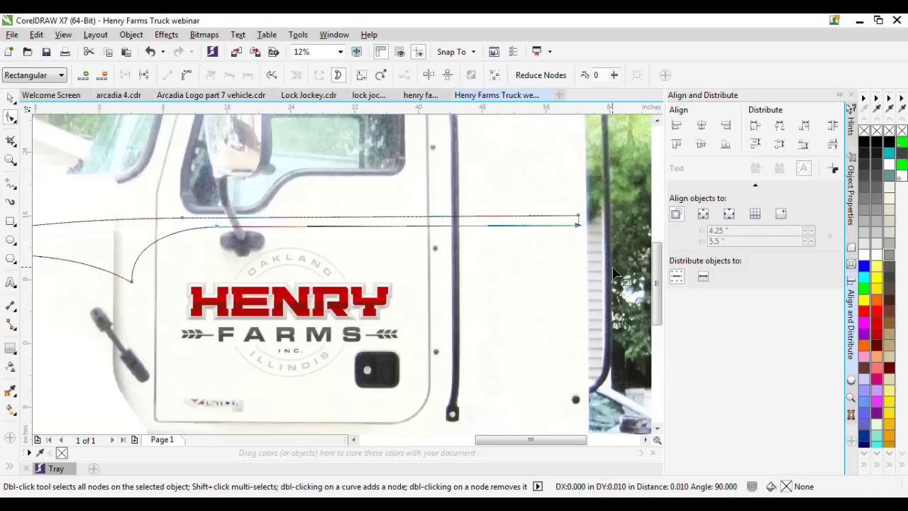
pyautogui.scroll(-1, 611, 271)
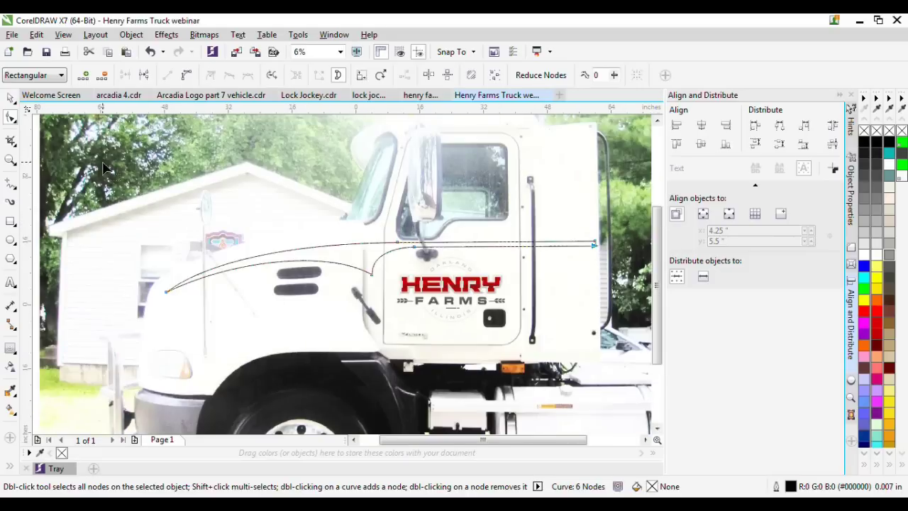
pyautogui.click(10, 97)
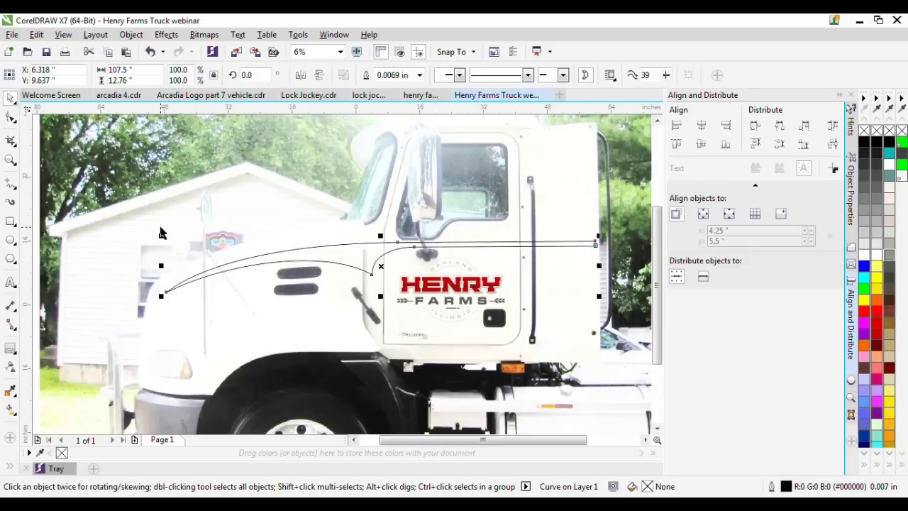
pyautogui.moveTo(195, 267); pyautogui.dragTo(196, 263)
pyautogui.click(10, 183)
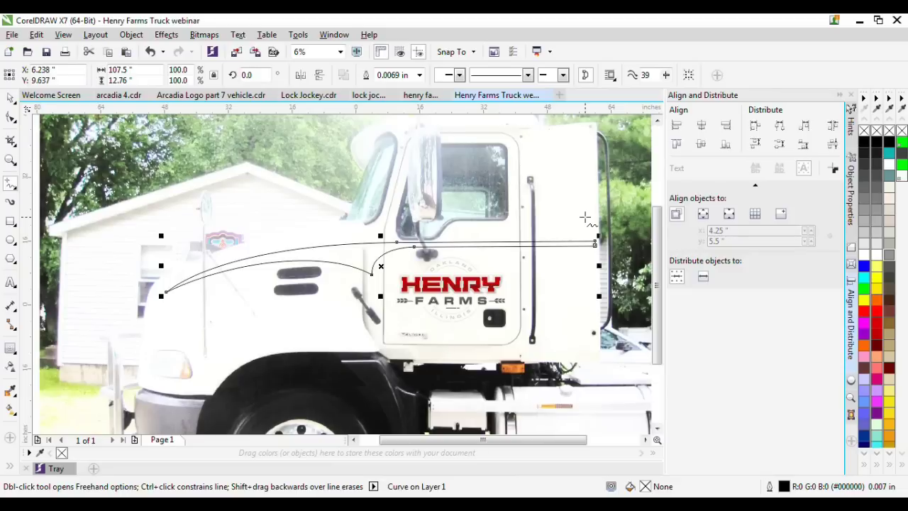
# Draw a closed four-sided outline above the stripe behind the mirror, peaking behind the door window, about 37.4 by 11.2 in
pyautogui.scroll(2, 611, 219)
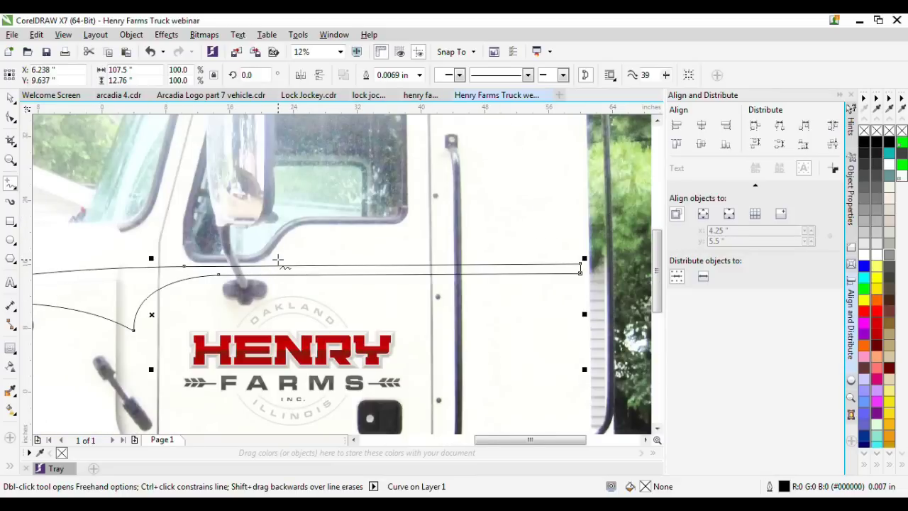
pyautogui.click(284, 254)
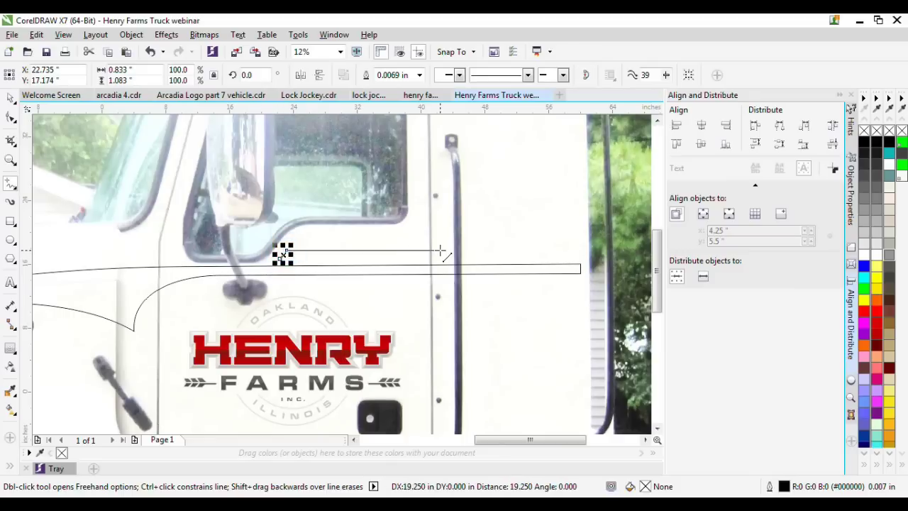
pyautogui.click(438, 169)
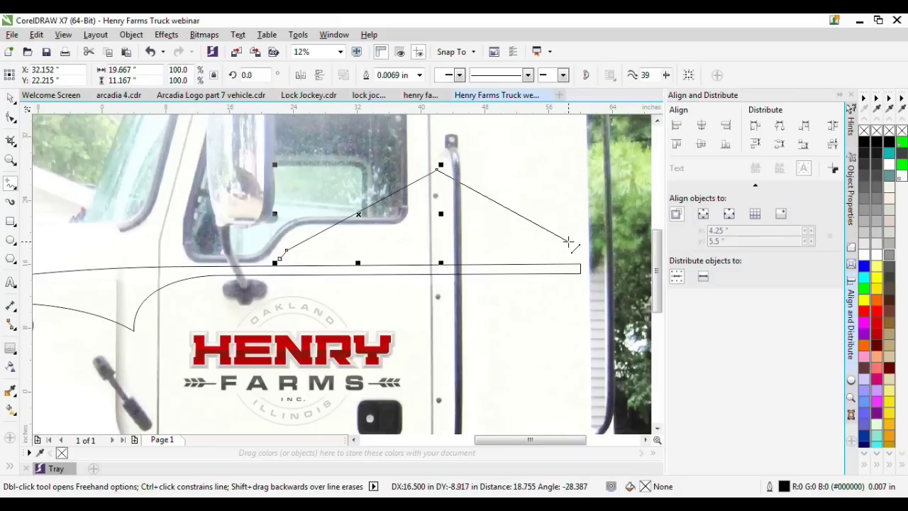
pyautogui.click(578, 254)
pyautogui.click(282, 259)
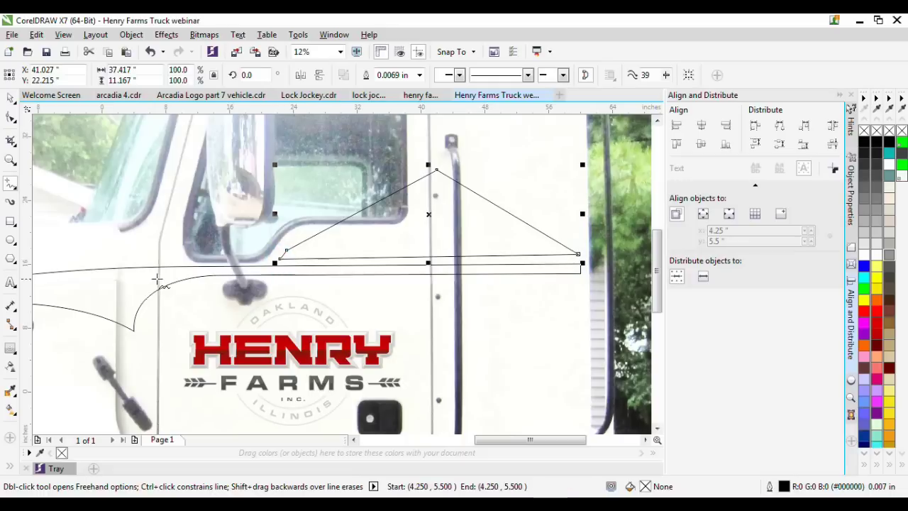
# Convert all segments of the new outline to curves and bend the long front slope down and rearward into a concave hook
pyautogui.click(10, 117)
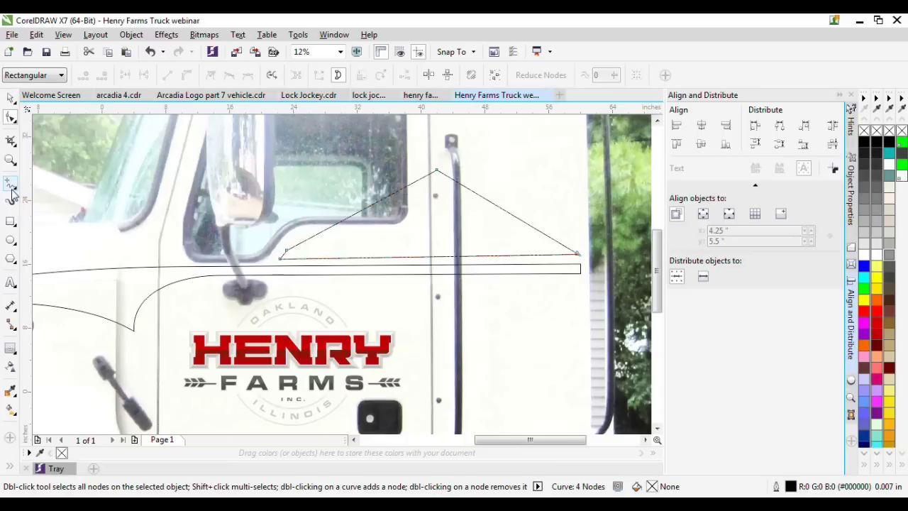
pyautogui.moveTo(234, 138); pyautogui.dragTo(546, 280)
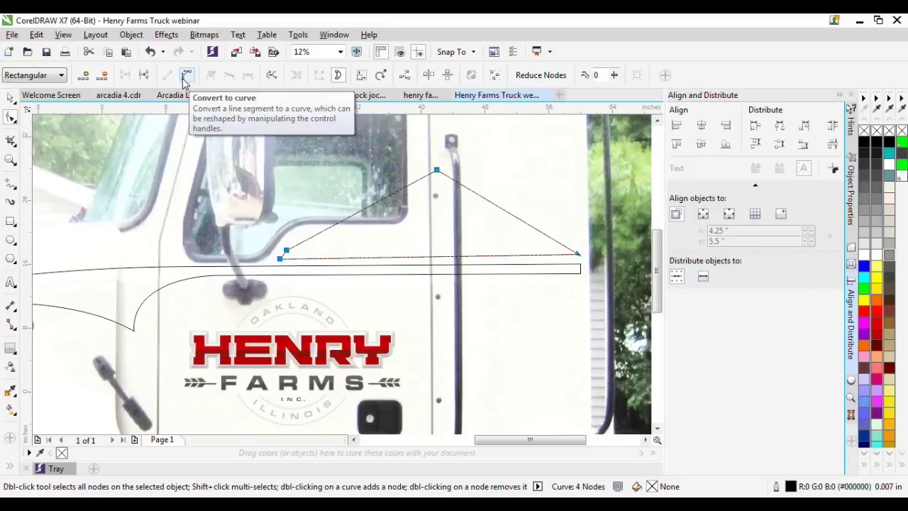
pyautogui.click(187, 75)
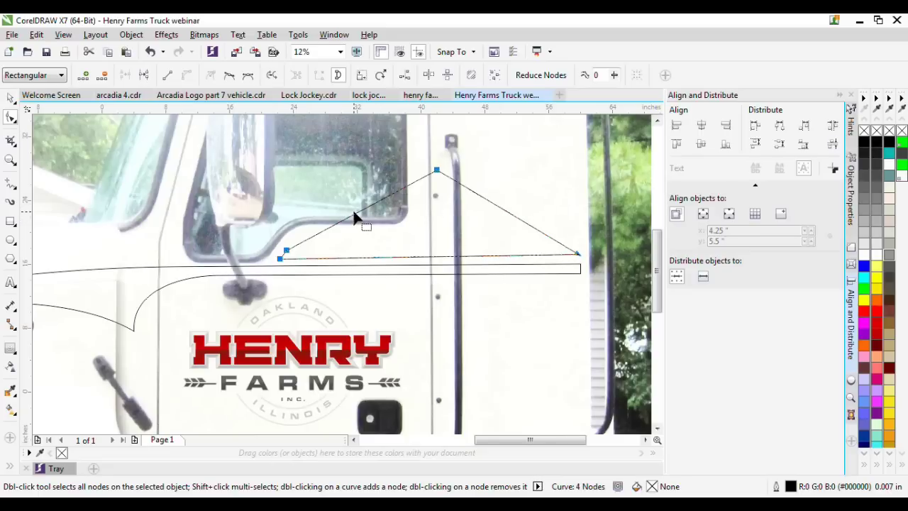
pyautogui.moveTo(357, 212); pyautogui.dragTo(454, 237)
pyautogui.moveTo(452, 231); pyautogui.dragTo(451, 230)
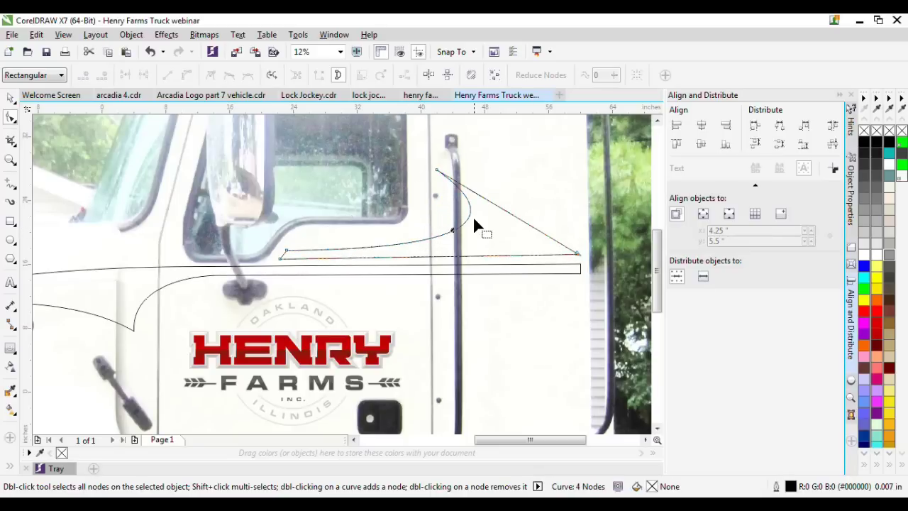
# Bend the outline's rear slope outward and up into a convex arc from the peak to the rear corner
pyautogui.rightClick(489, 206)
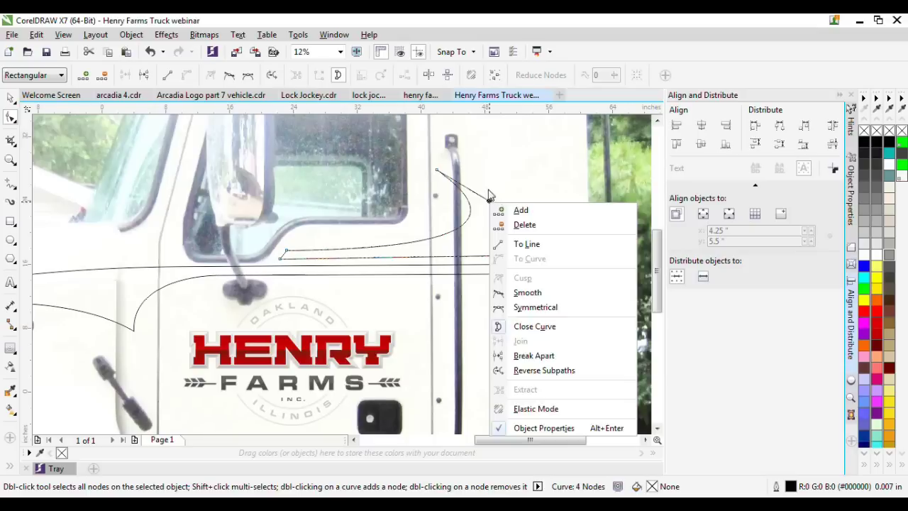
pyautogui.click(500, 209)
pyautogui.moveTo(505, 212); pyautogui.dragTo(522, 183)
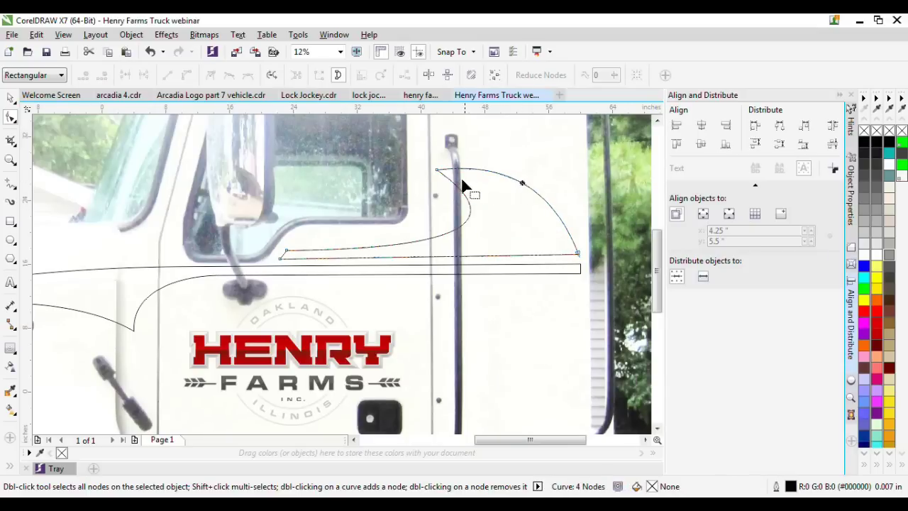
# Add a node on the lower part of the inner curve and reshape the peak's control handle to round the hook
pyautogui.click(437, 171)
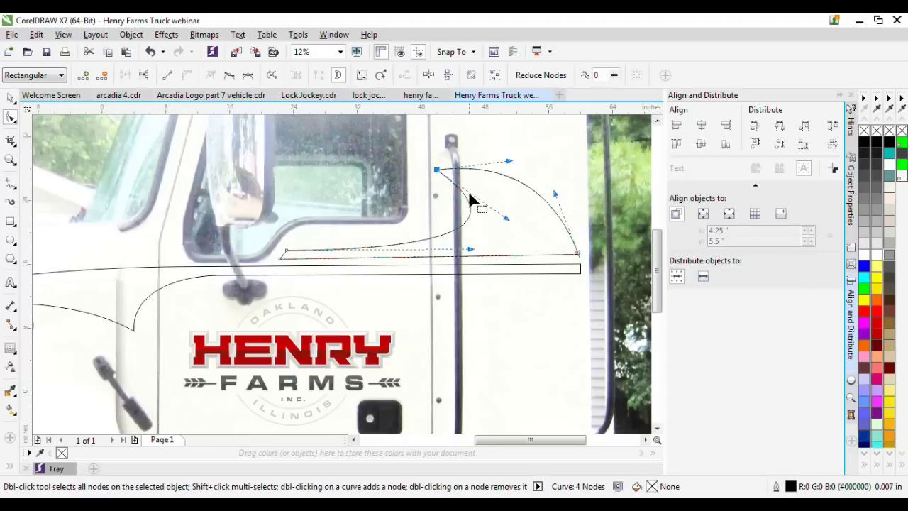
pyautogui.doubleClick(464, 219)
pyautogui.scroll(2, 468, 199)
pyautogui.moveTo(465, 190); pyautogui.dragTo(487, 166)
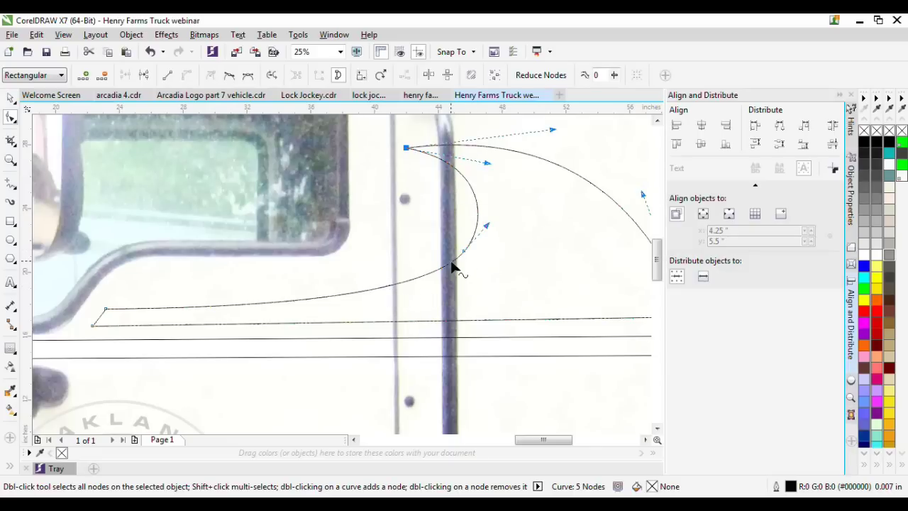
# Add nodes on either side of the inner curve's bend and delete the node between them
pyautogui.doubleClick(405, 282)
pyautogui.moveTo(527, 259); pyautogui.dragTo(449, 239)
pyautogui.press('Delete')
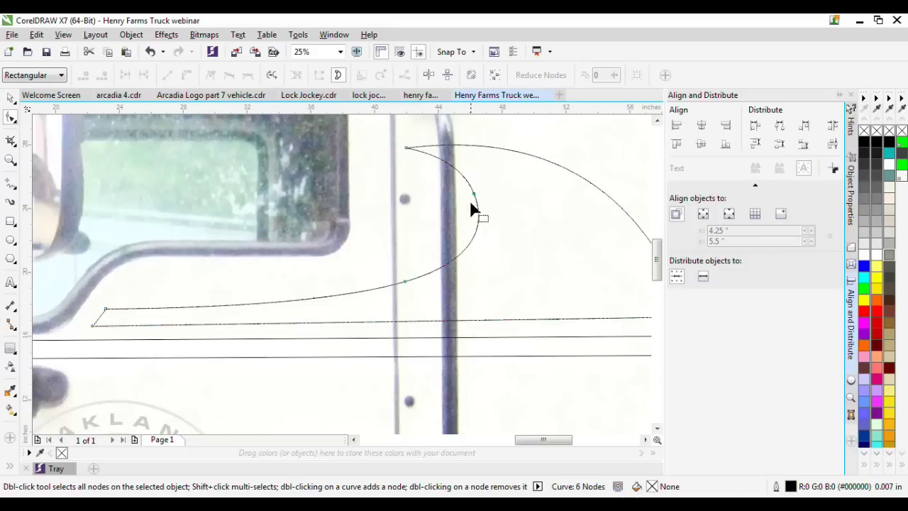
pyautogui.hotkey('ctrl', 'z')
pyautogui.hotkey('ctrl', 'shift', 'z')
pyautogui.scroll(-2, 454, 279)
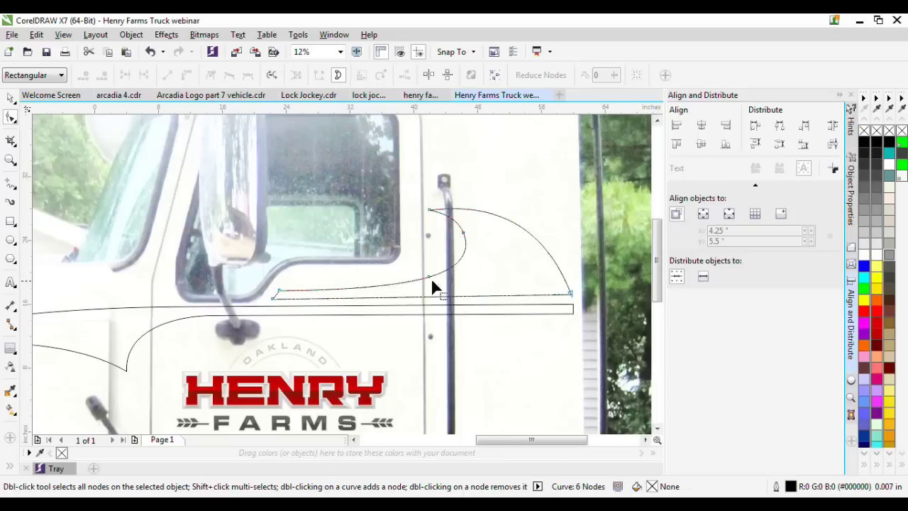
# Pull the rear corner node's control handle rearward to make the fin outline's outer arc fuller
pyautogui.click(275, 291)
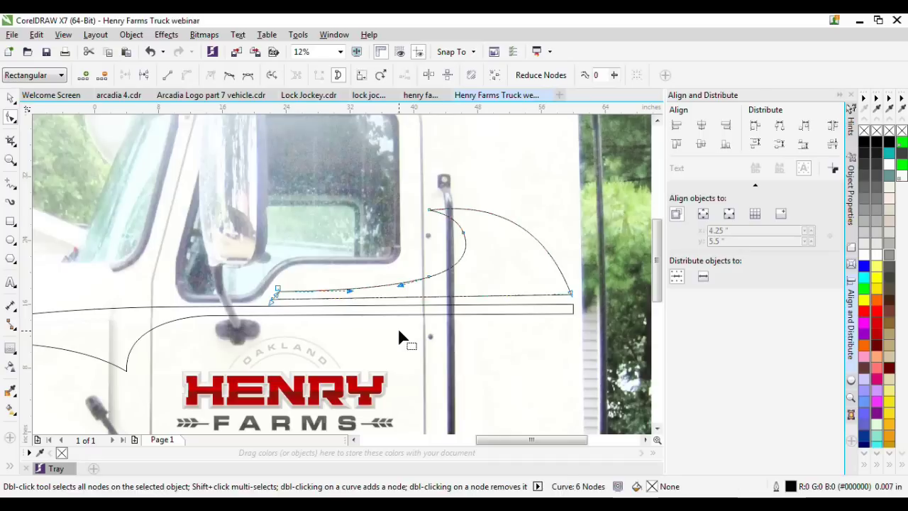
pyautogui.click(11, 98)
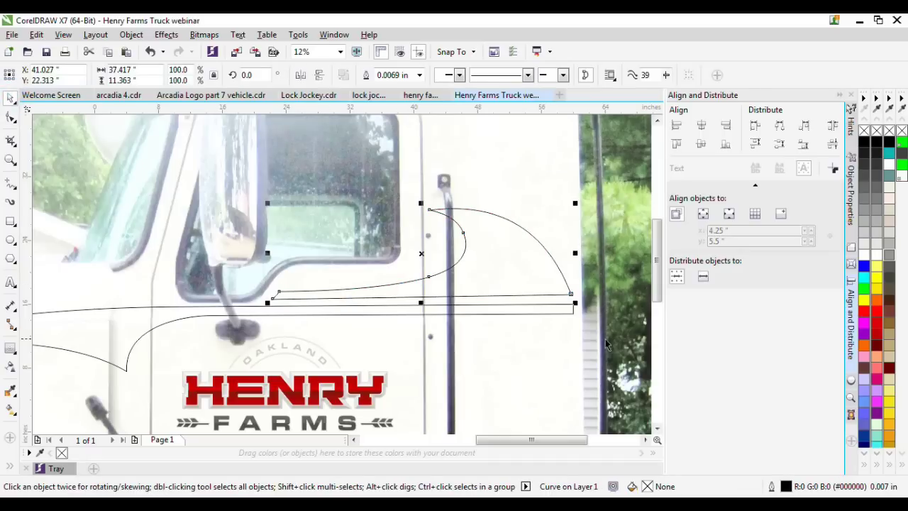
pyautogui.scroll(-1, 614, 342)
pyautogui.click(11, 117)
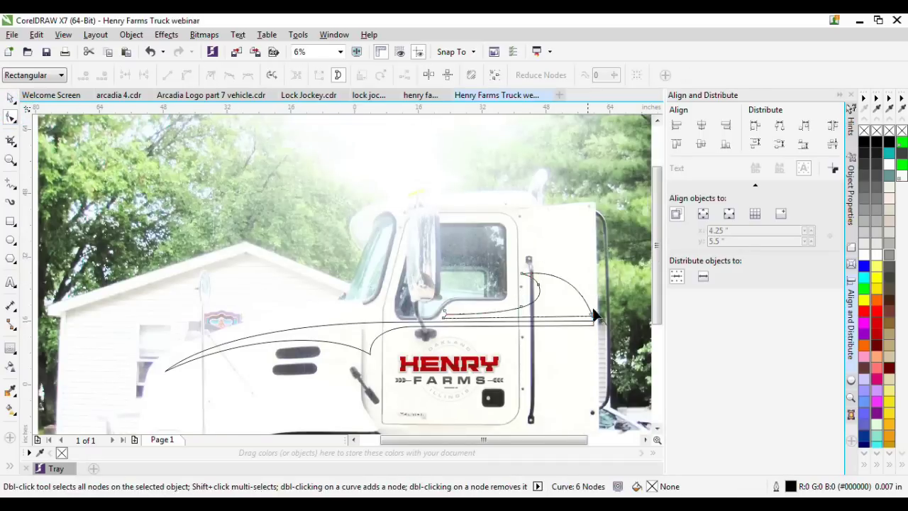
pyautogui.scroll(1, 603, 320)
pyautogui.click(564, 259)
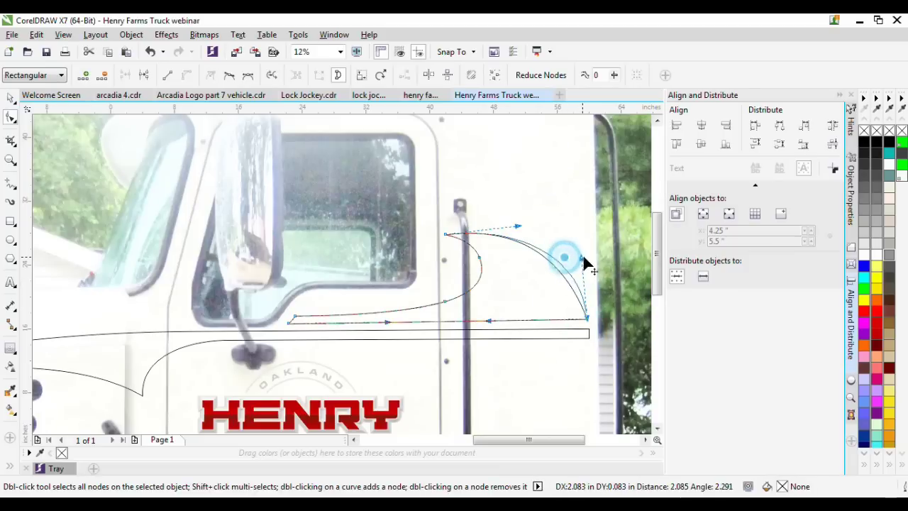
pyautogui.scroll(-1, 583, 268)
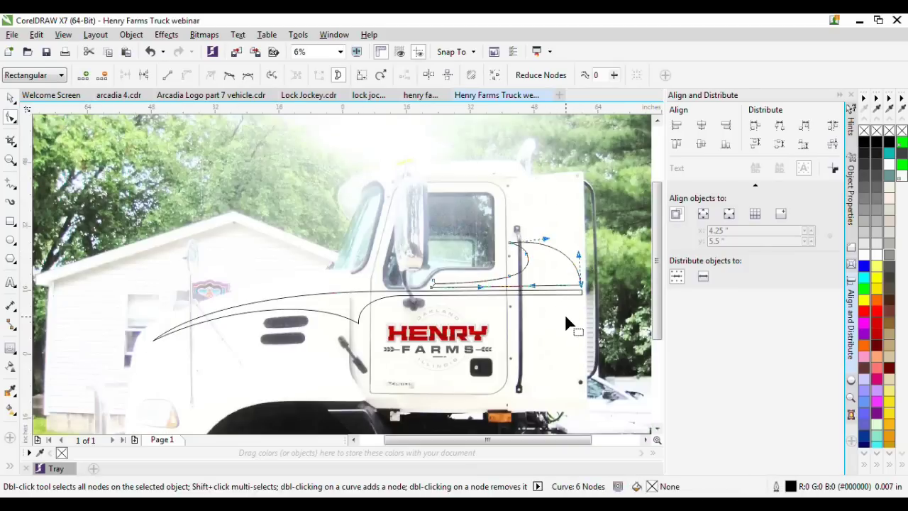
# Select the long stripe outline along the hood and cab and fill it with Bright Red
pyautogui.click(11, 98)
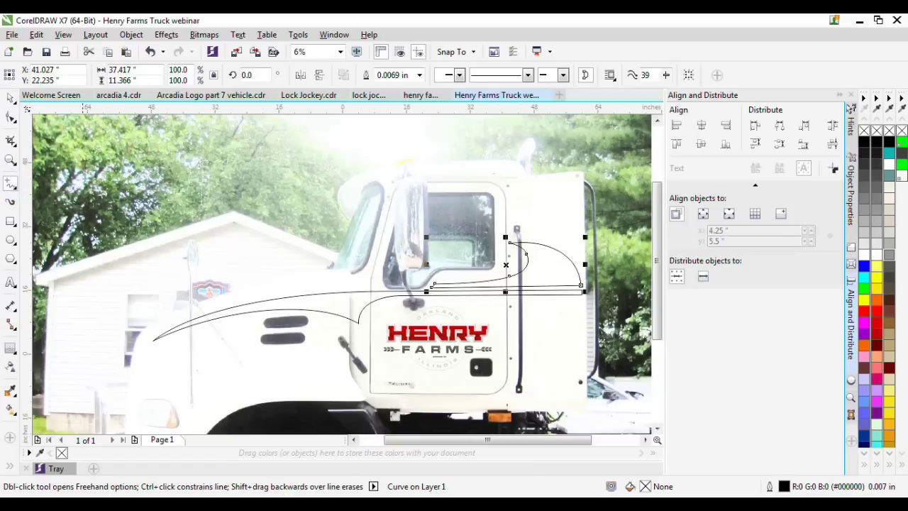
pyautogui.click(325, 301)
pyautogui.click(325, 298)
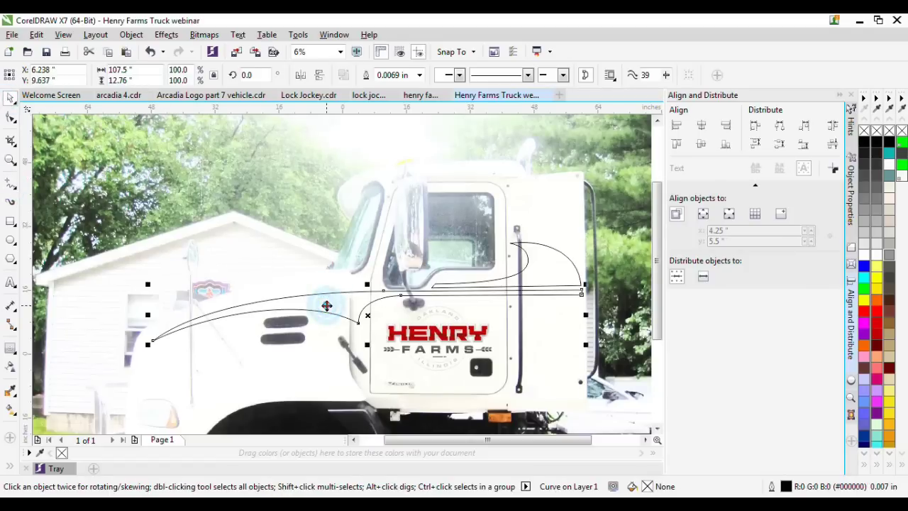
pyautogui.click(876, 331)
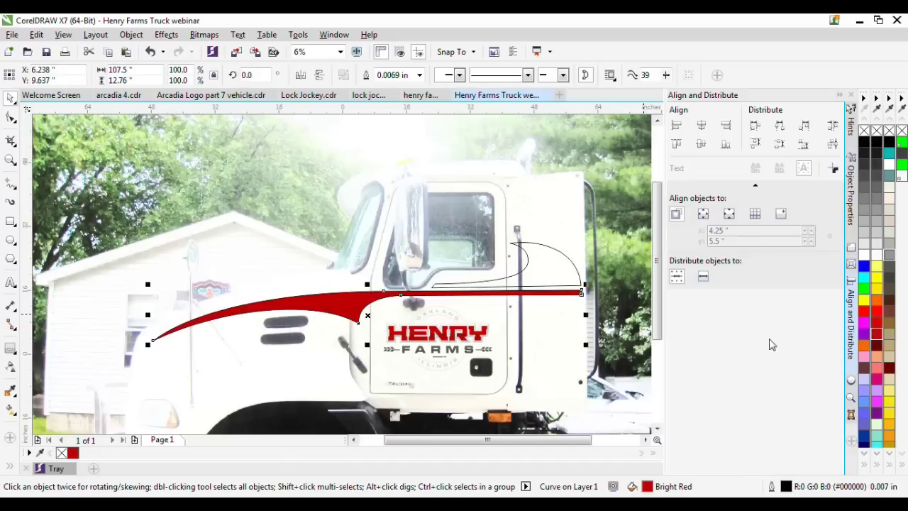
# Sample the dark red band in the logo's HENRY lettering with the Color Eyedropper and apply it to the stripe
pyautogui.scroll(1, 371, 318)
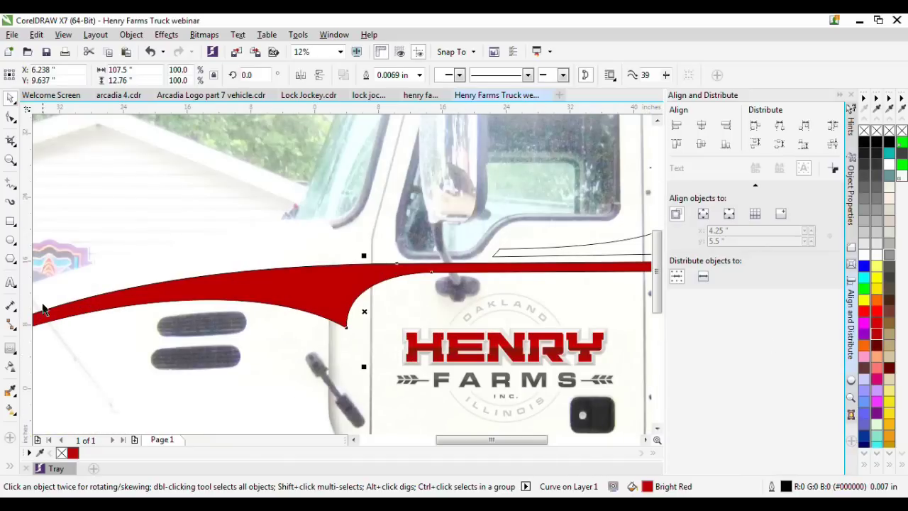
pyautogui.click(9, 397)
pyautogui.scroll(1, 426, 362)
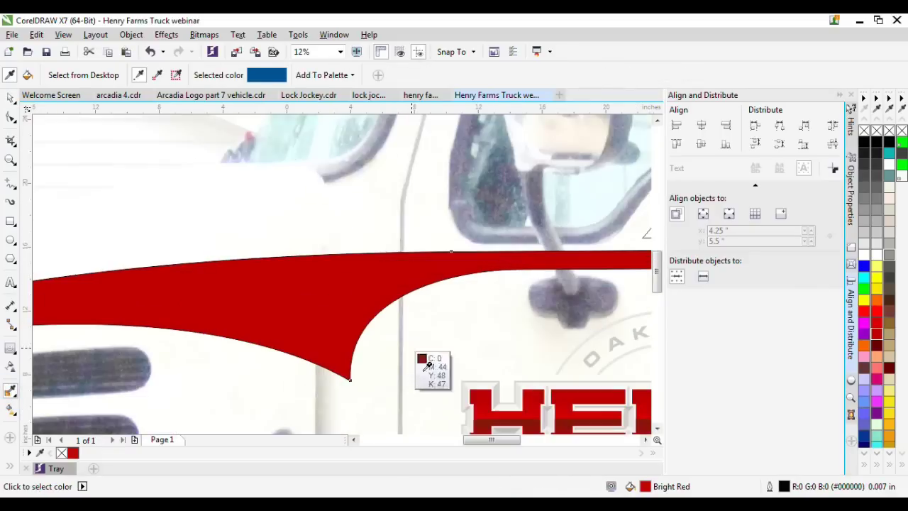
pyautogui.scroll(-1, 452, 312)
pyautogui.scroll(1, 474, 361)
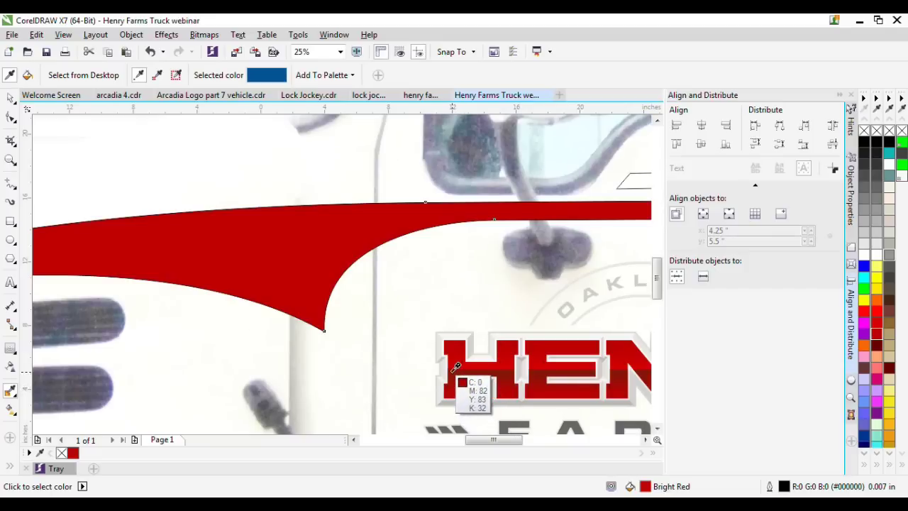
pyautogui.click(456, 367)
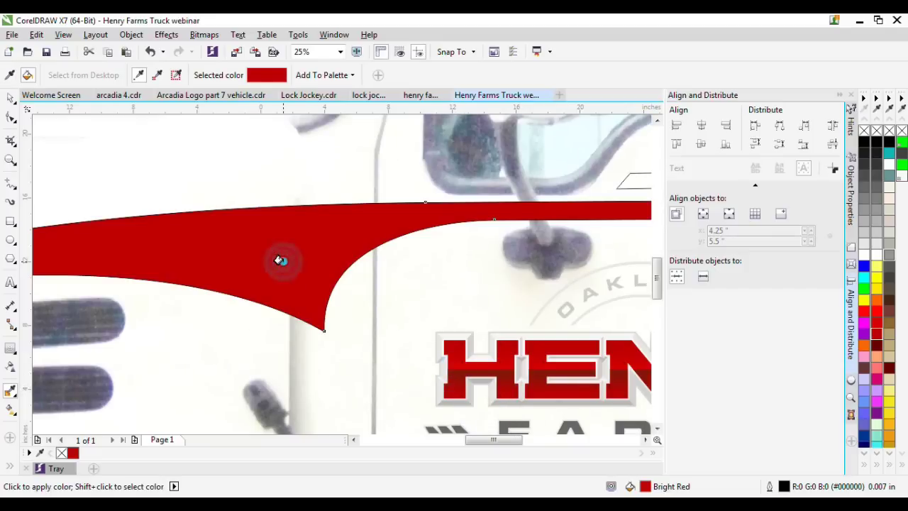
pyautogui.press('shift')
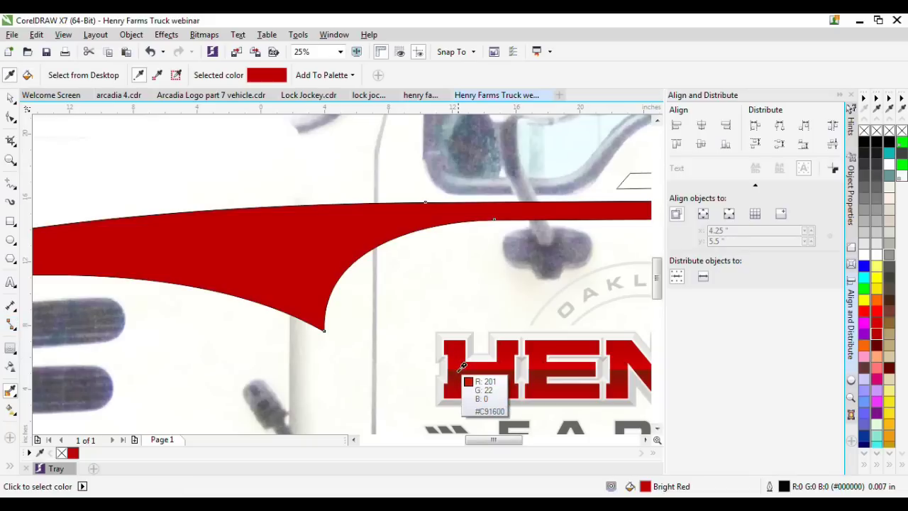
pyautogui.click(458, 368)
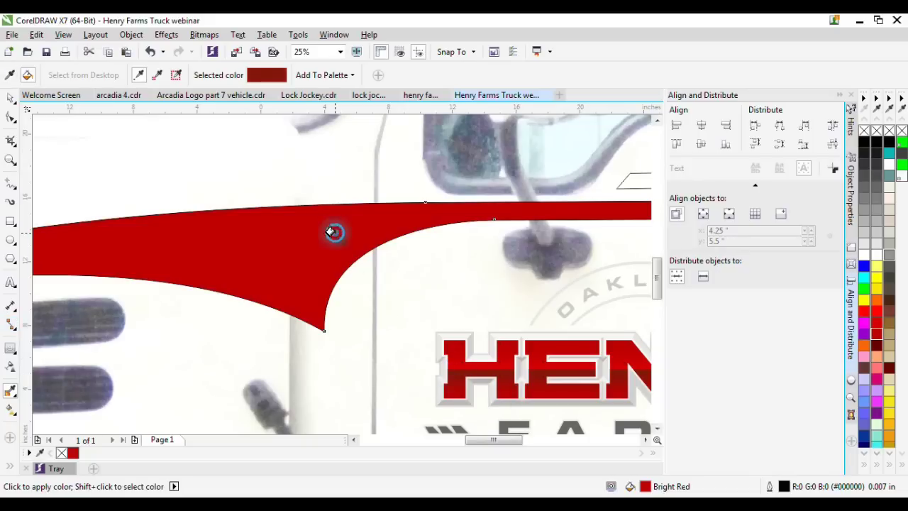
pyautogui.click(332, 232)
pyautogui.scroll(-1, 356, 239)
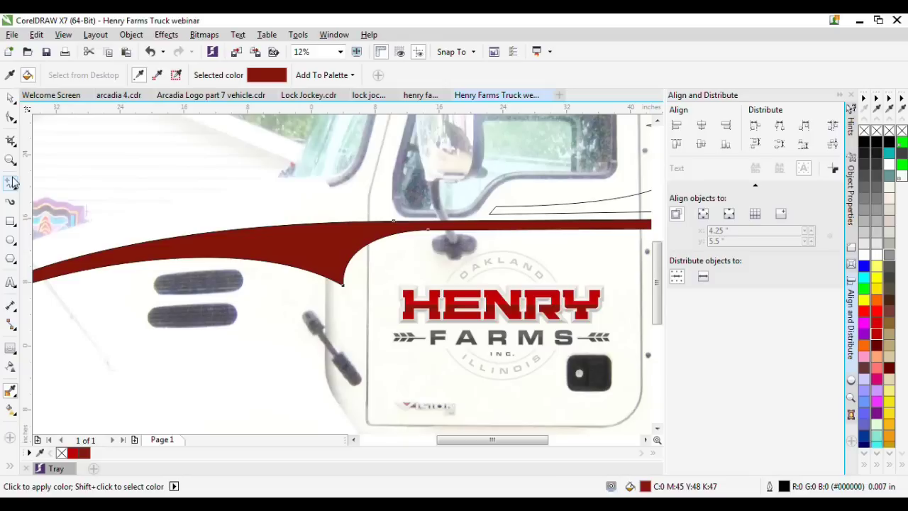
# Draw a straight-segment line inside the stripe from its rear end past the door's front edge to the front tip, spanning about 107.5 in
pyautogui.click(11, 183)
pyautogui.scroll(-1, 250, 215)
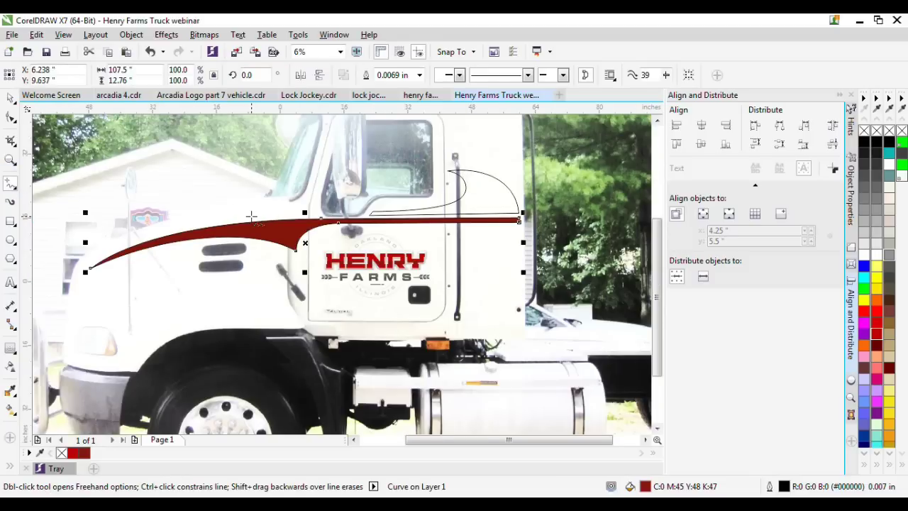
pyautogui.scroll(1, 291, 217)
pyautogui.scroll(-1, 497, 229)
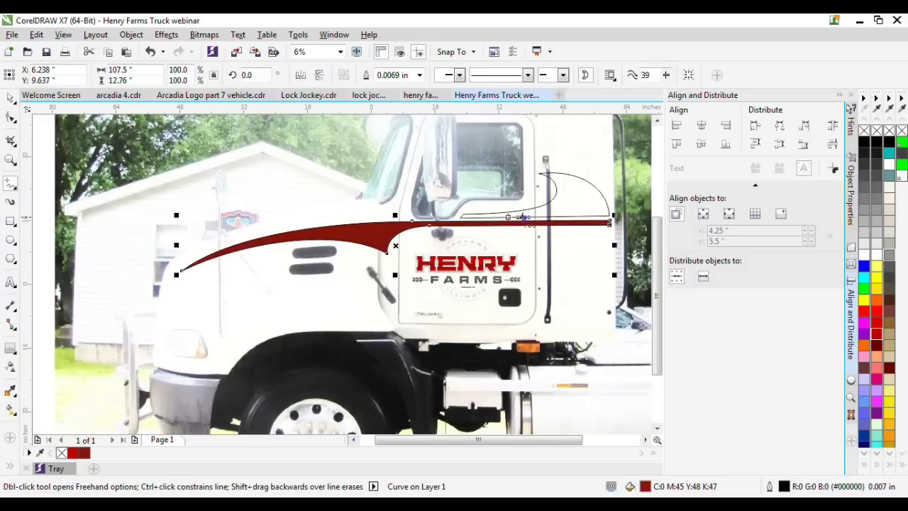
pyautogui.scroll(1, 612, 230)
pyautogui.click(625, 238)
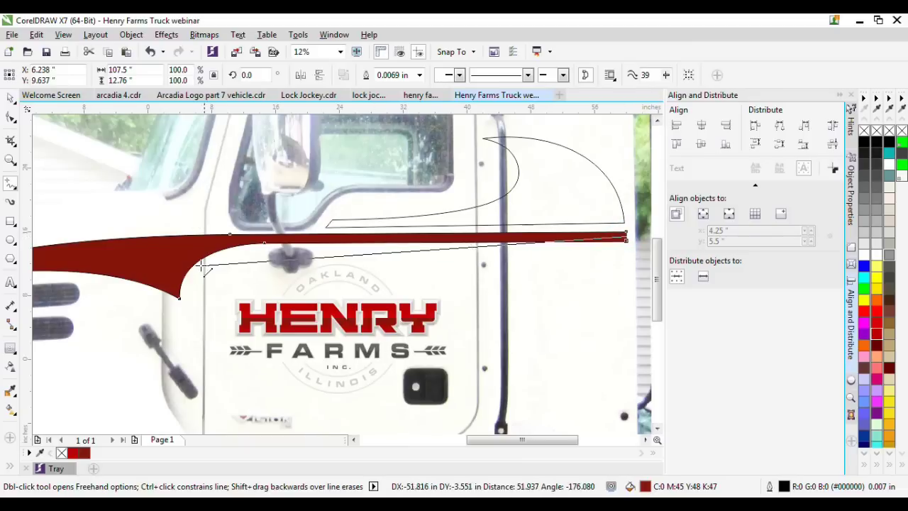
pyautogui.doubleClick(219, 239)
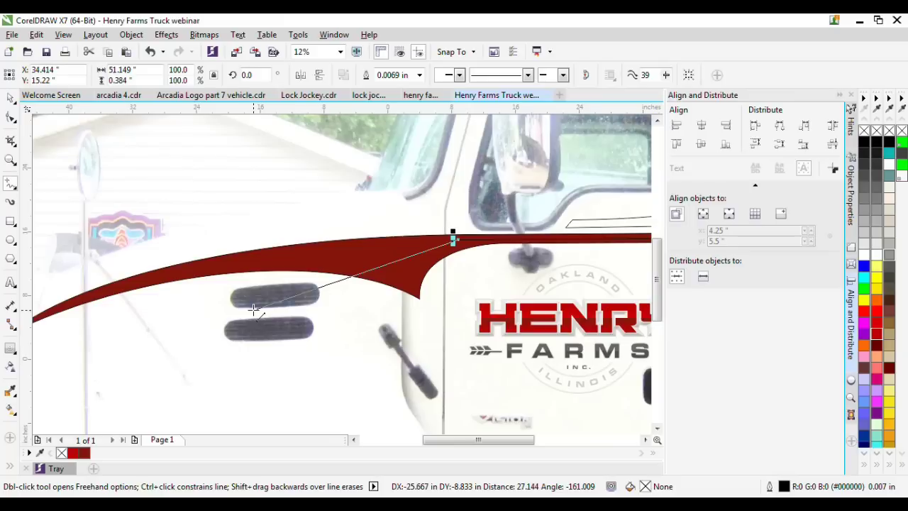
pyautogui.click(391, 259)
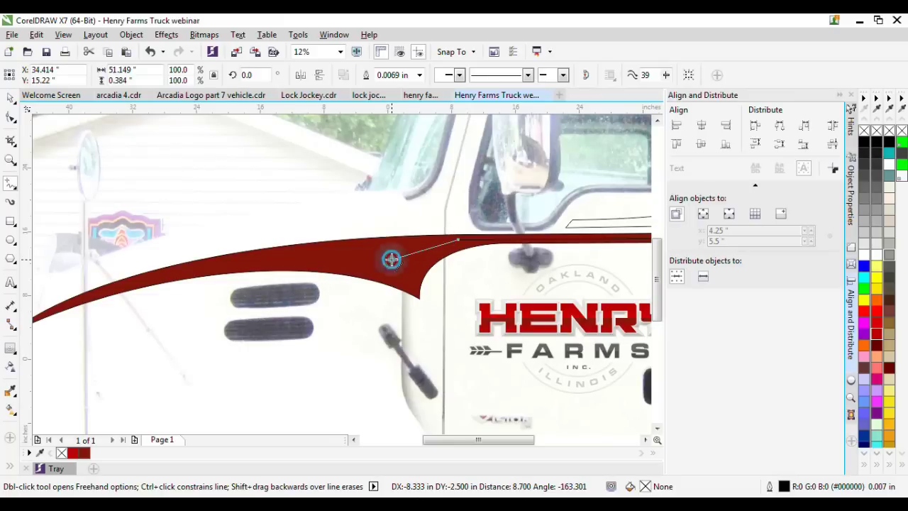
pyautogui.click(121, 333)
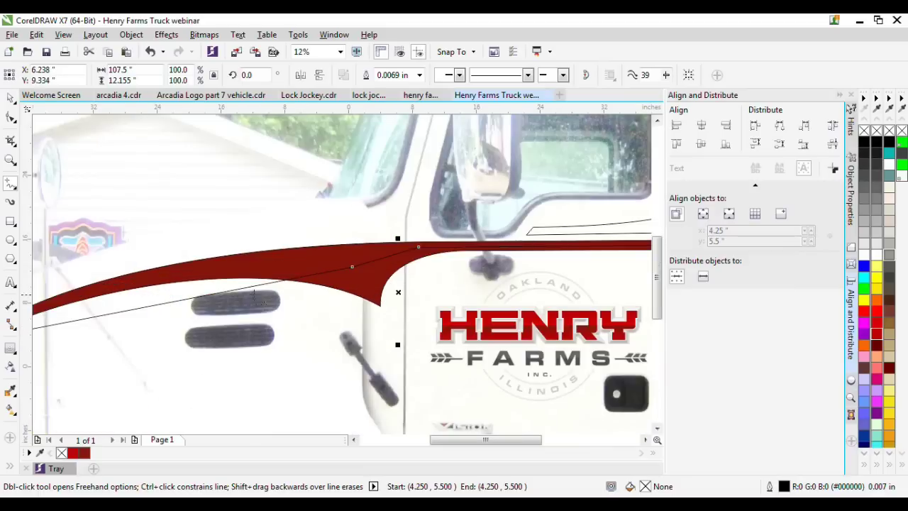
# Convert the inner line's hood segment to a curve and bend it with its handles to follow the stripe's arc
pyautogui.click(11, 117)
pyautogui.rightClick(173, 302)
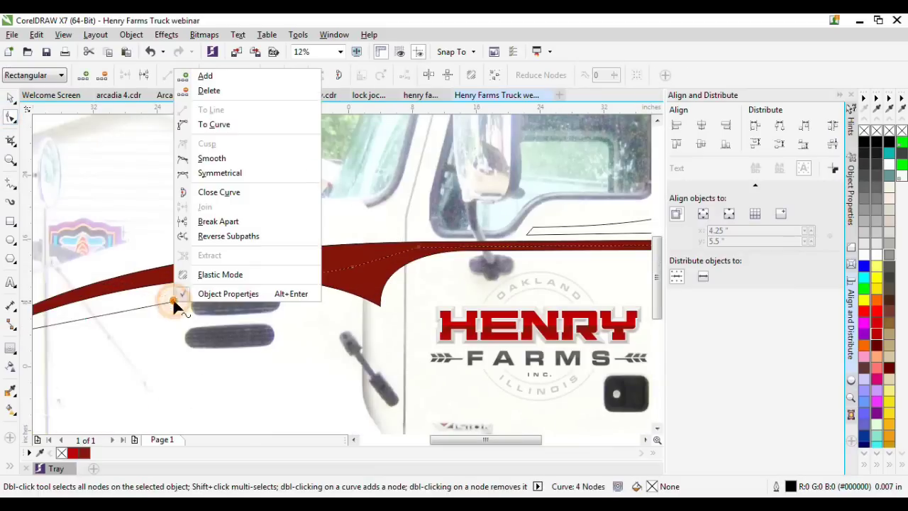
pyautogui.click(214, 124)
pyautogui.moveTo(170, 300); pyautogui.dragTo(158, 284)
pyautogui.scroll(-2, 106, 305)
pyautogui.scroll(2, 96, 311)
pyautogui.scroll(-2, 106, 320)
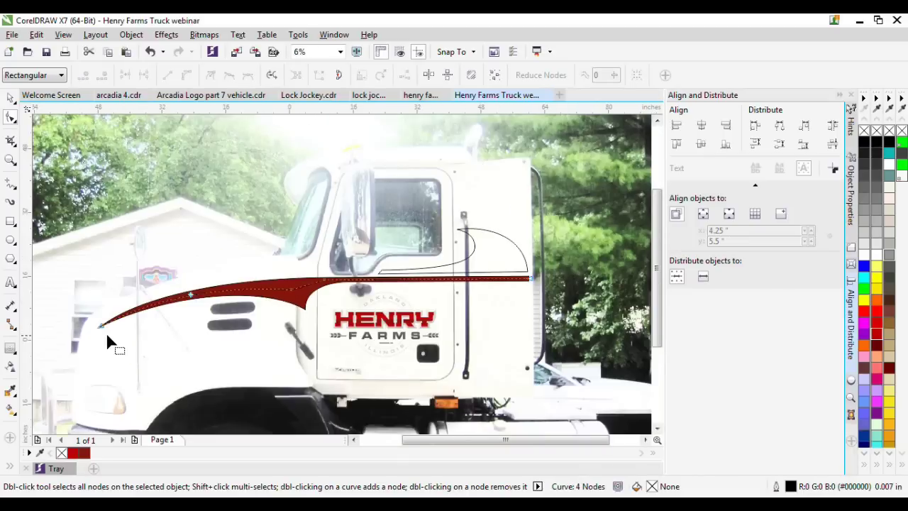
pyautogui.scroll(2, 71, 348)
pyautogui.scroll(1, 312, 210)
pyautogui.moveTo(298, 211); pyautogui.dragTo(270, 214)
pyautogui.scroll(-2, 263, 248)
pyautogui.scroll(1, 468, 224)
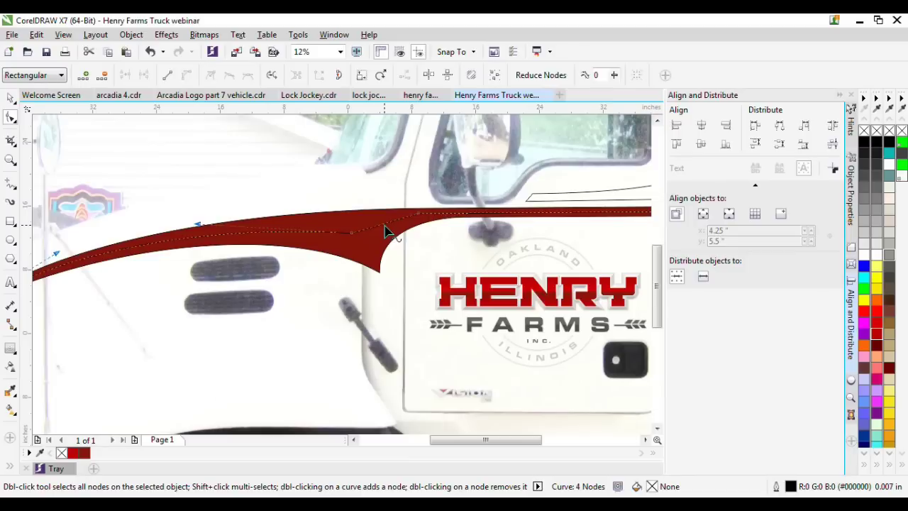
# Convert the inner line's short segment ahead of the door to a curve, arch it with its handles, and make its rear node smooth
pyautogui.rightClick(386, 231)
pyautogui.click(427, 274)
pyautogui.scroll(1, 380, 234)
pyautogui.moveTo(378, 234); pyautogui.dragTo(312, 212)
pyautogui.moveTo(410, 212)
pyautogui.mouseDown()
pyautogui.moveTo(391, 198)
pyautogui.moveTo(400, 203)
pyautogui.mouseUp()
pyautogui.click(432, 211)
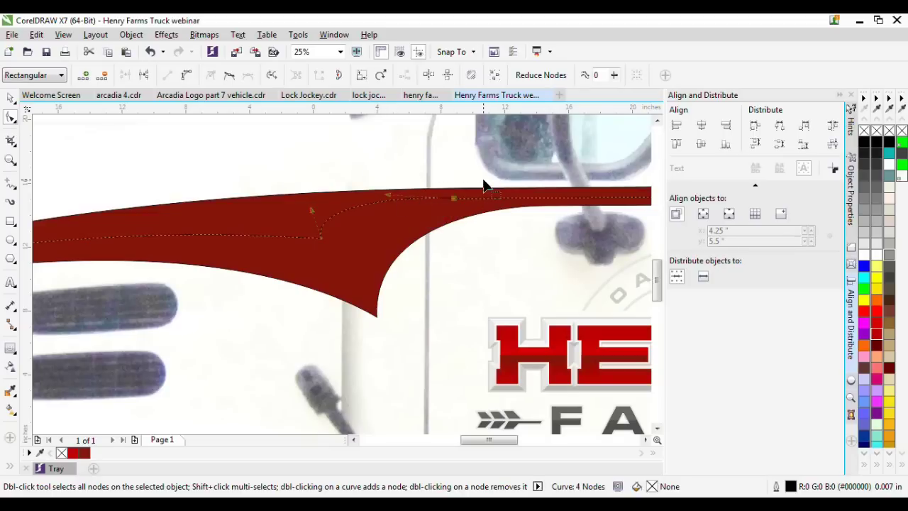
pyautogui.click(228, 74)
pyautogui.scroll(-3, 227, 182)
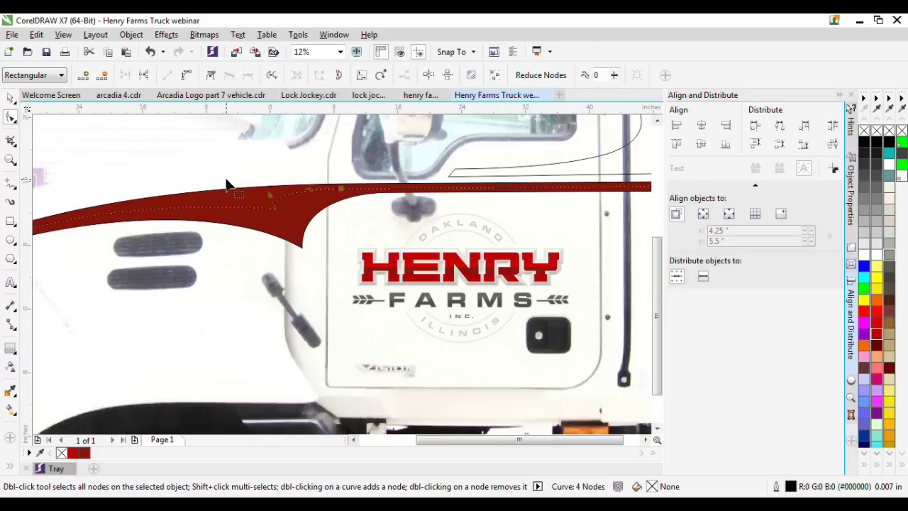
pyautogui.scroll(1, 438, 182)
pyautogui.scroll(-2, 523, 203)
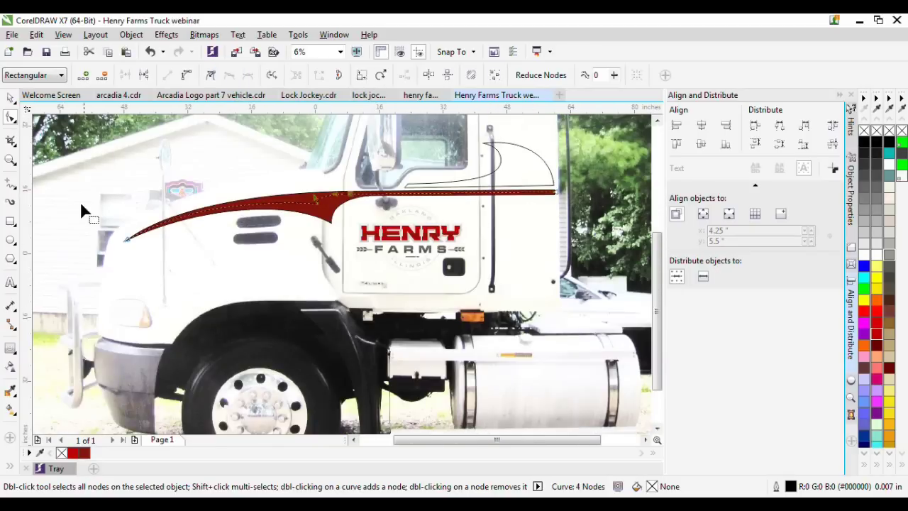
# Extend the inner line from its front tip above the hood and cab to its rear end, closing an outline about 126 by 20.9 in
pyautogui.click(11, 99)
pyautogui.click(246, 247)
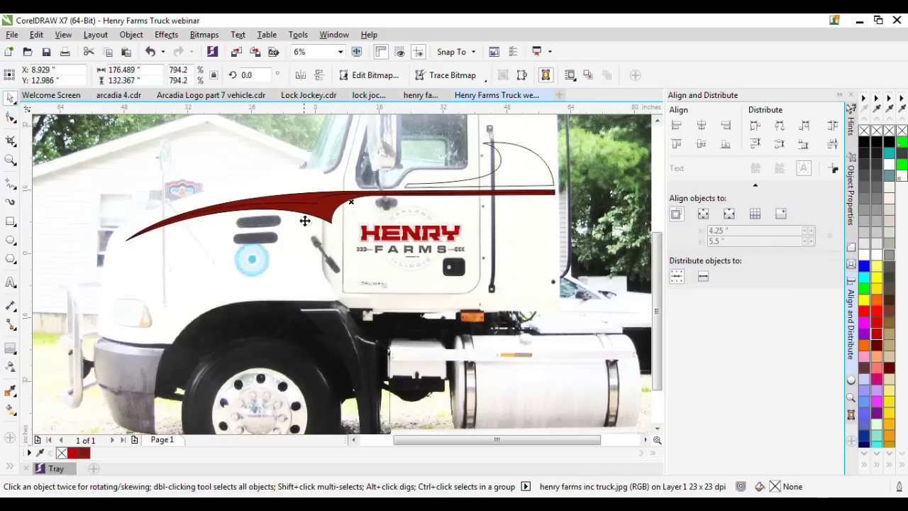
pyautogui.click(314, 202)
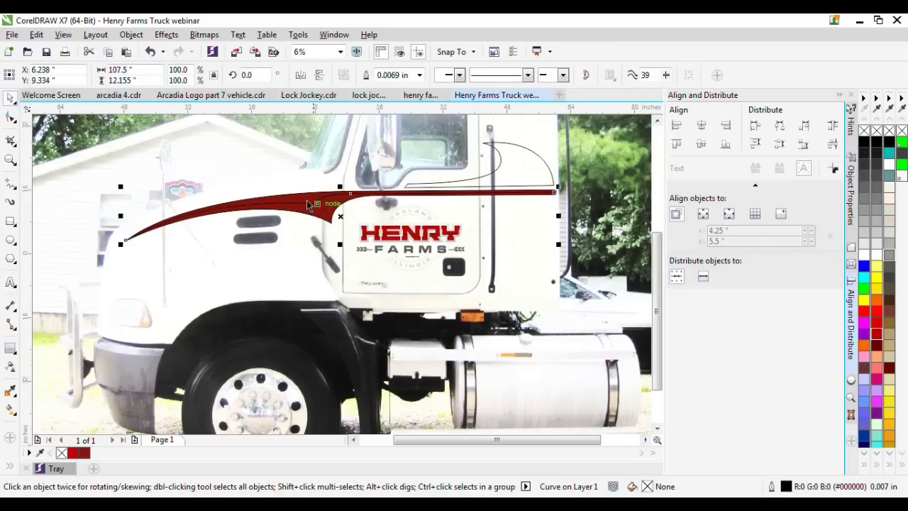
pyautogui.scroll(2, 230, 184)
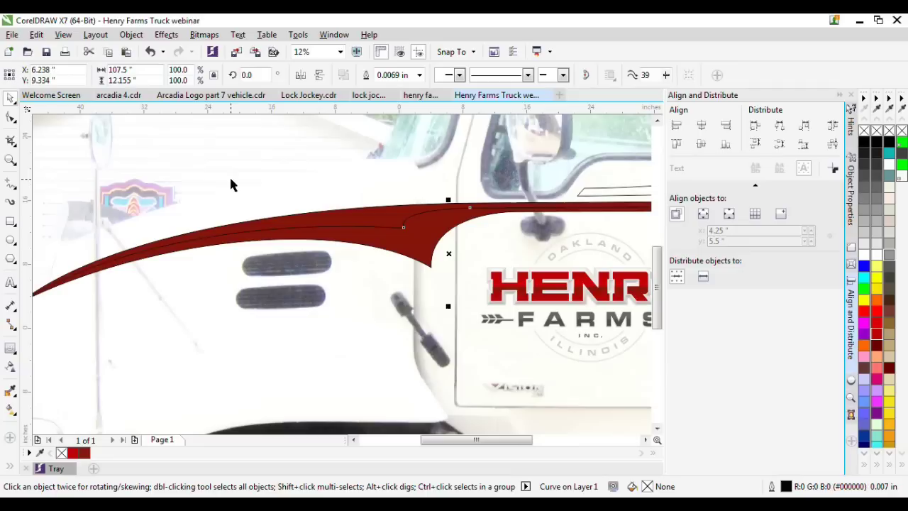
pyautogui.scroll(-2, 422, 242)
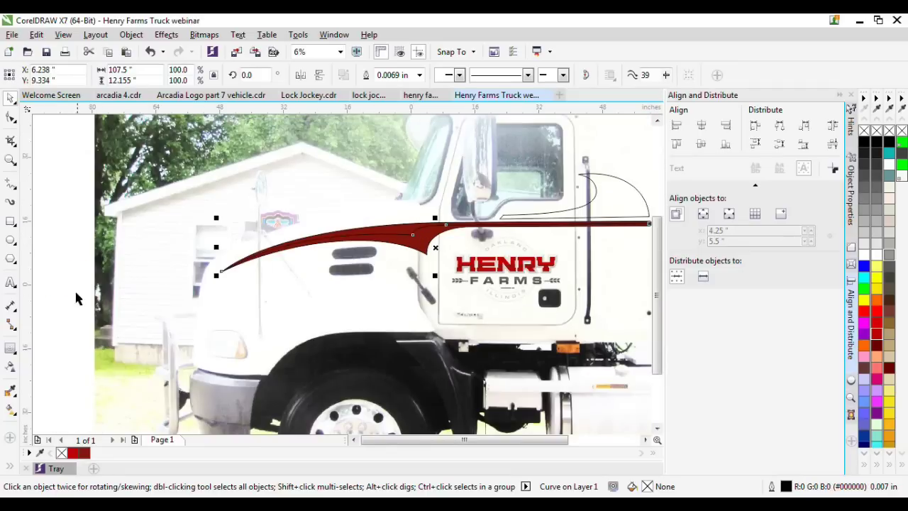
pyautogui.click(10, 183)
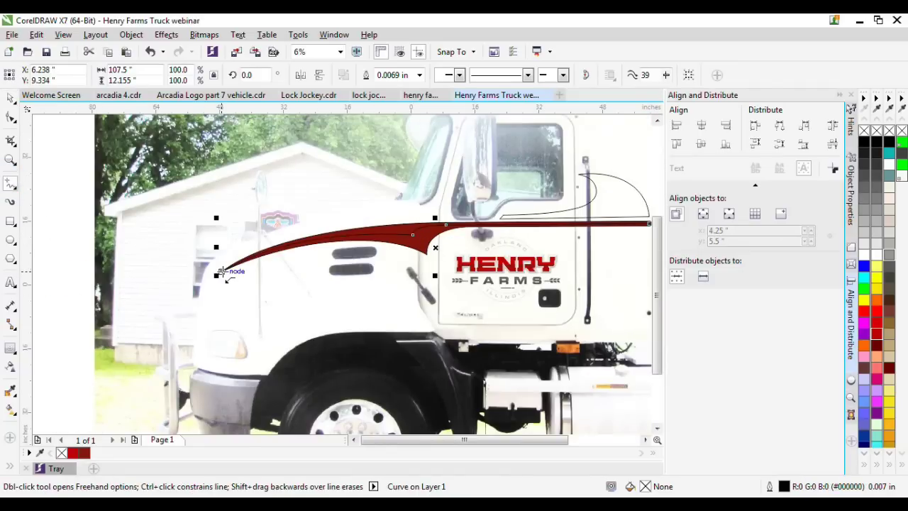
pyautogui.click(220, 271)
pyautogui.doubleClick(196, 244)
pyautogui.click(468, 190)
pyautogui.hscroll(3, 497, 191)
pyautogui.click(611, 201)
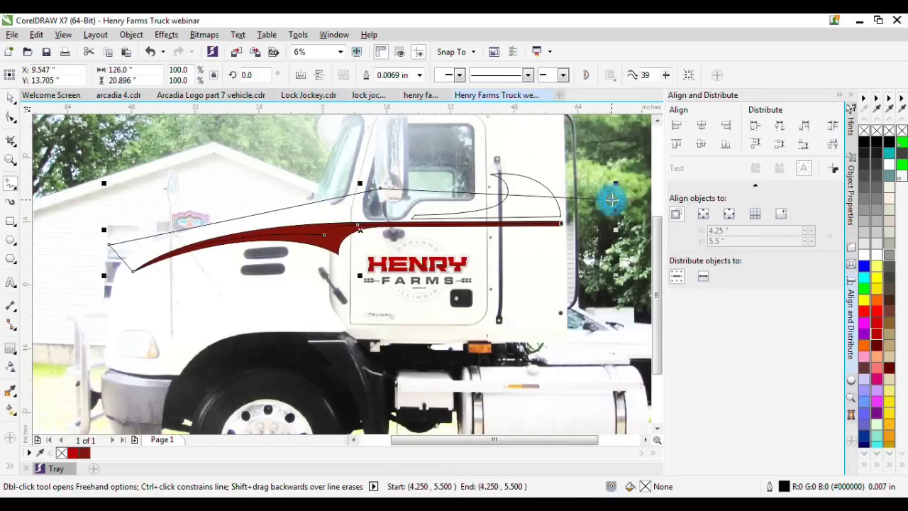
pyautogui.click(560, 223)
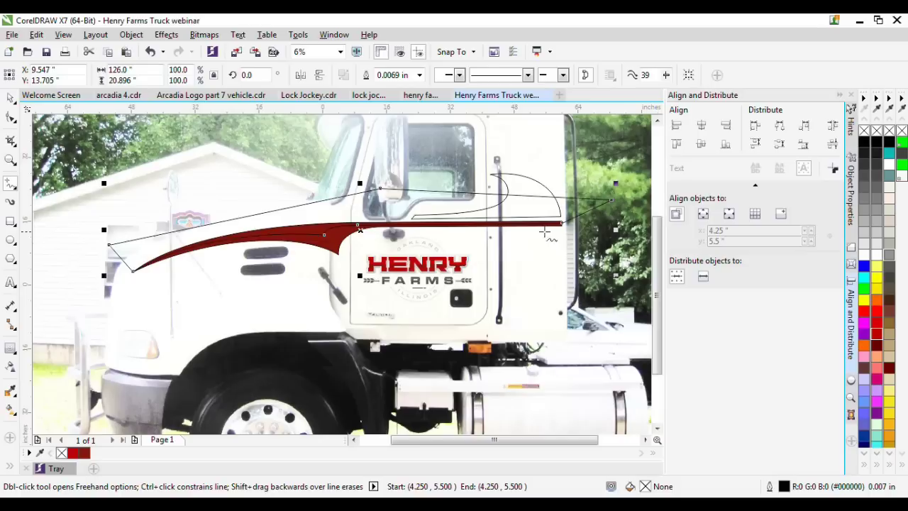
# Draw a closed test triangle about 13.8 by 8.6 in below the stripe's rear end, filled blue, and delete it
pyautogui.scroll(2, 573, 302)
pyautogui.click(480, 261)
pyautogui.doubleClick(594, 261)
pyautogui.doubleClick(529, 328)
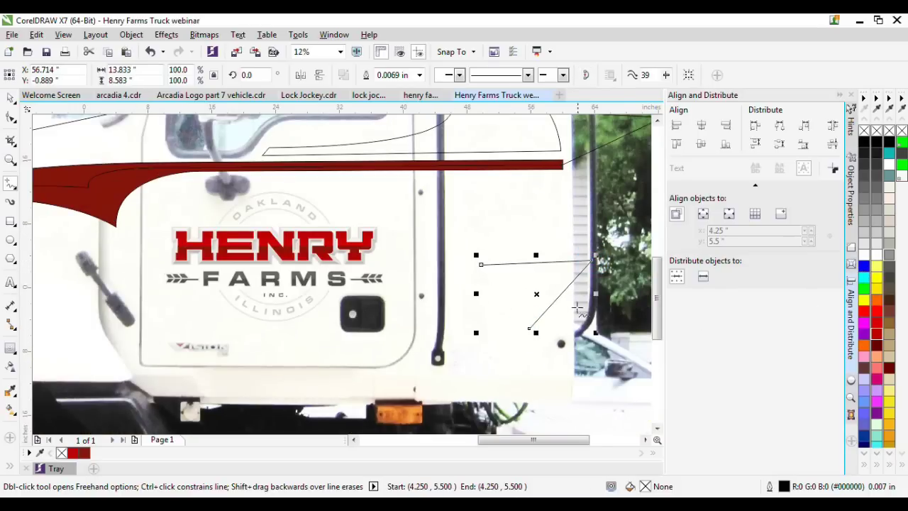
pyautogui.click(864, 266)
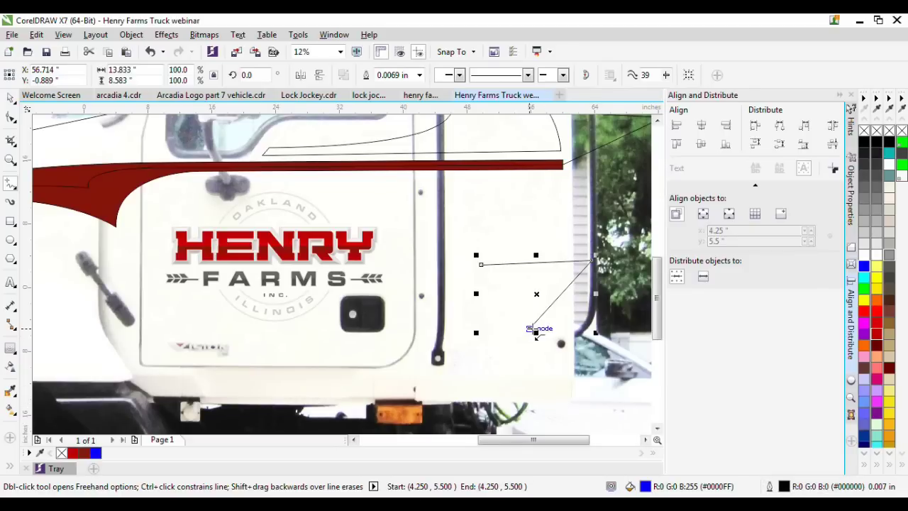
pyautogui.click(537, 332)
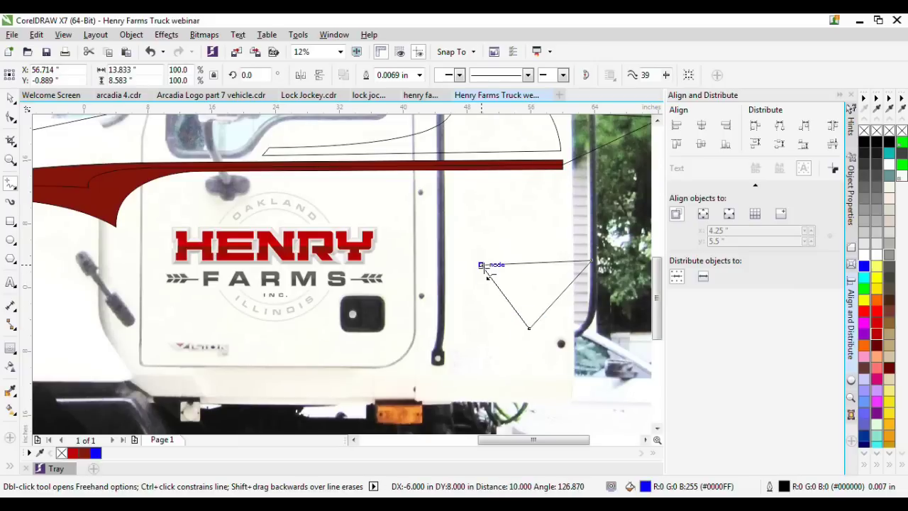
pyautogui.click(486, 272)
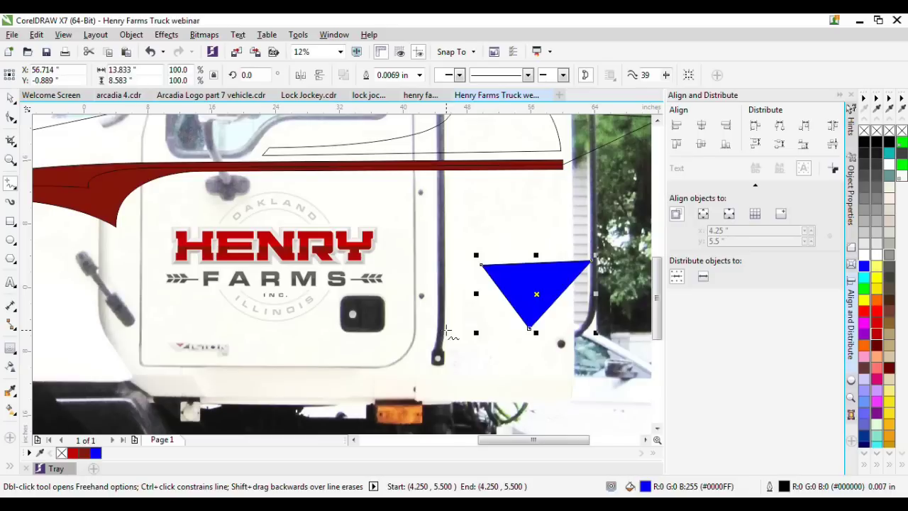
pyautogui.press('Delete')
# Select the closed outline together with the dark red stripe and create a new shape from their overlap with Intersect
pyautogui.scroll(-1, 506, 341)
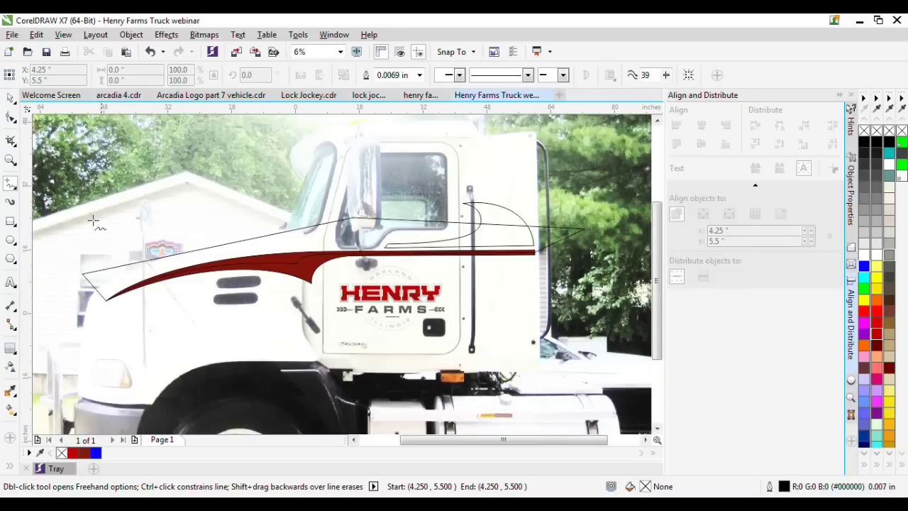
pyautogui.click(10, 97)
pyautogui.click(299, 233)
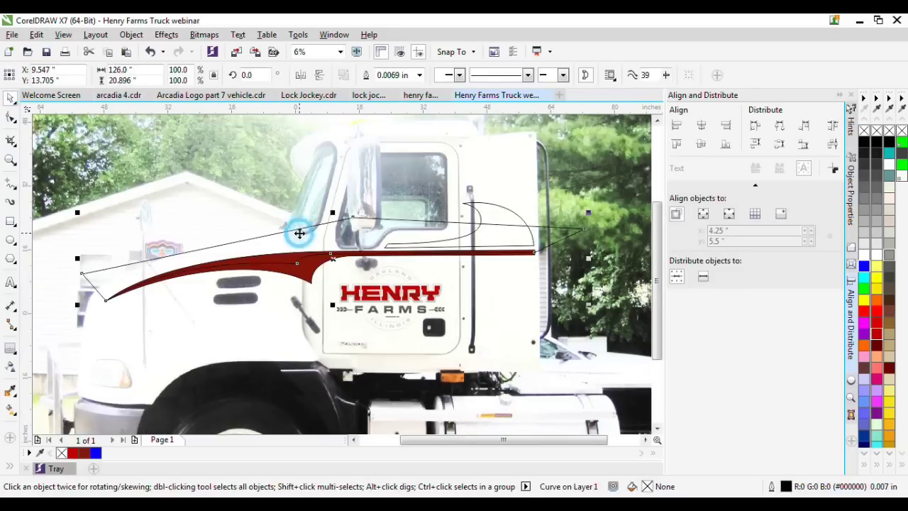
pyautogui.scroll(1, 305, 248)
pyautogui.scroll(-1, 392, 301)
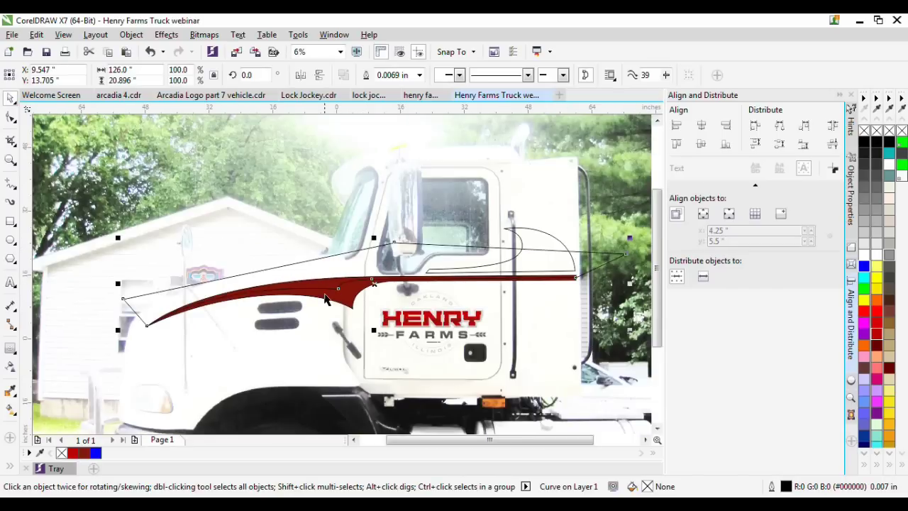
pyautogui.scroll(1, 338, 298)
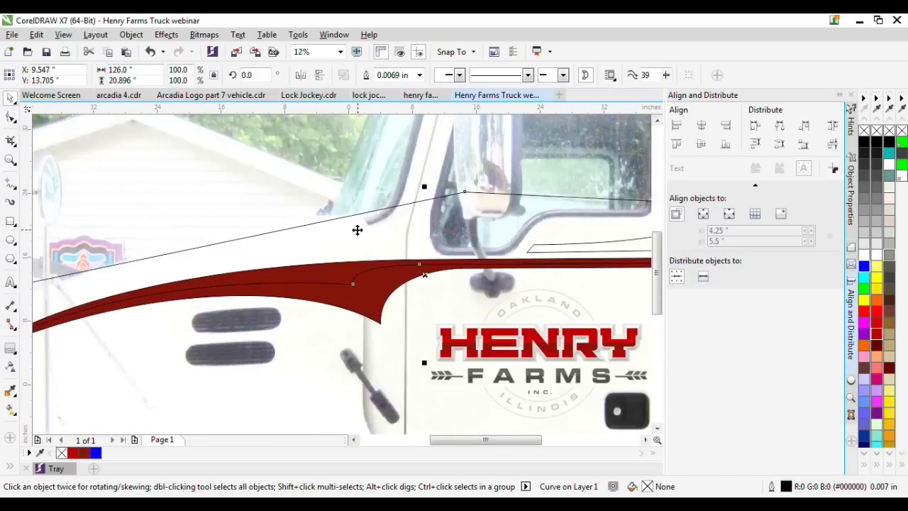
pyautogui.keyDown('shift'); pyautogui.click(355, 315); pyautogui.keyUp('shift')
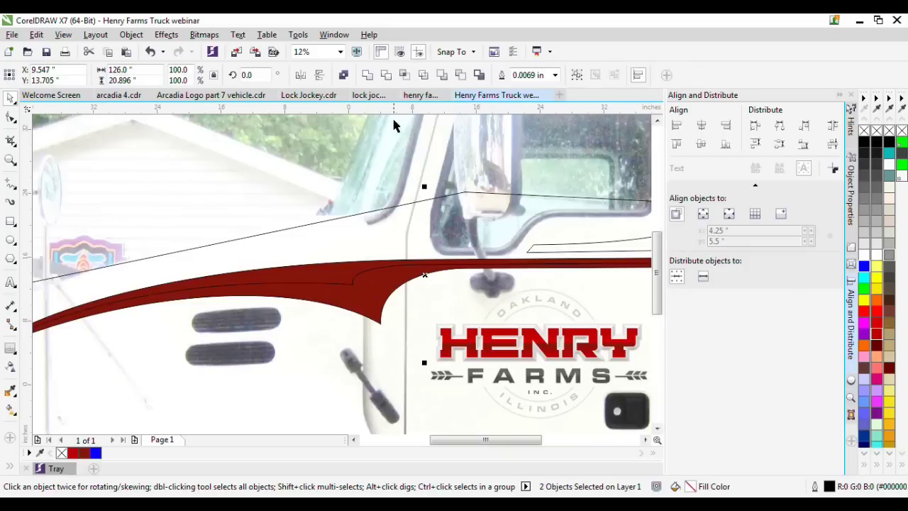
pyautogui.click(404, 75)
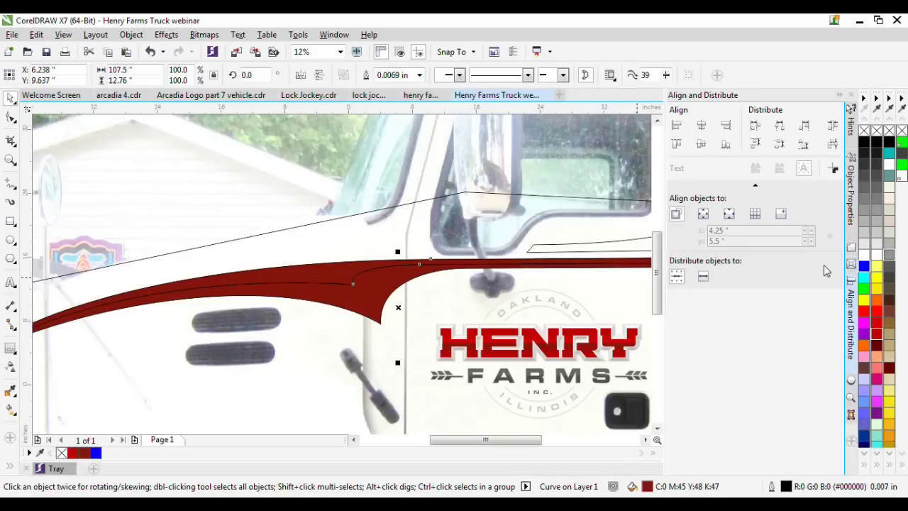
# Fill the intersected upper stripe shape with green, change it to bright red, and select the closed outline above it
pyautogui.click(863, 288)
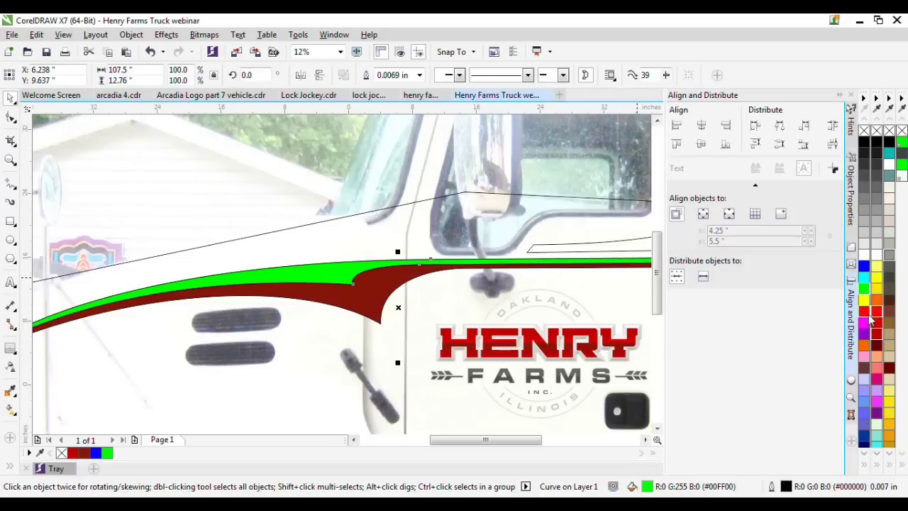
pyautogui.click(864, 310)
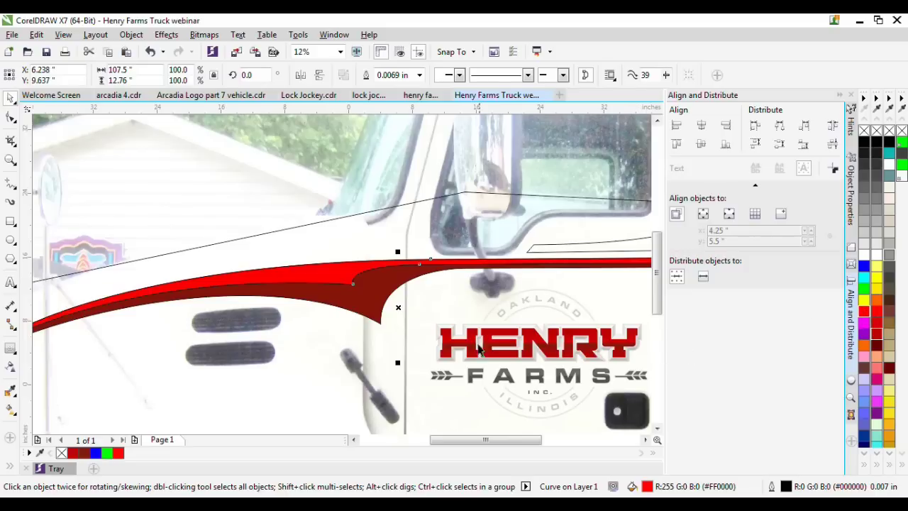
pyautogui.click(346, 241)
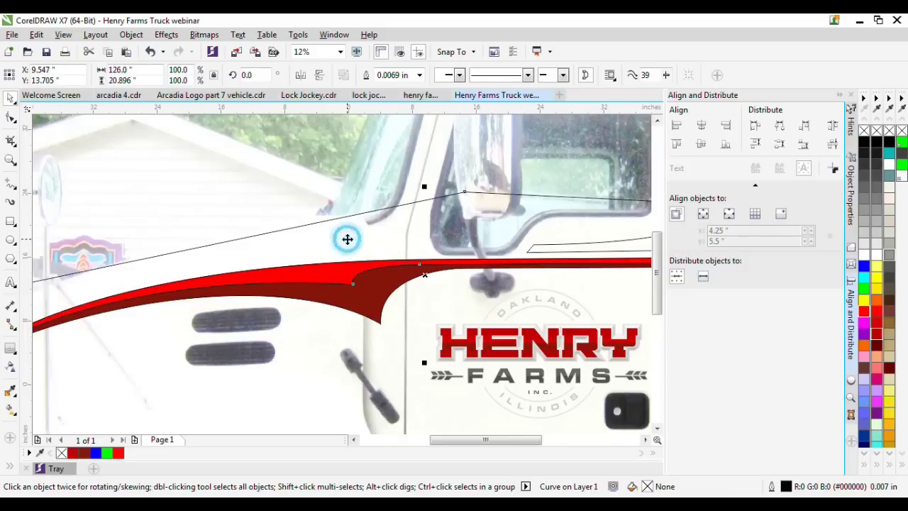
pyautogui.click(361, 182)
pyautogui.click(380, 223)
pyautogui.scroll(-2, 387, 223)
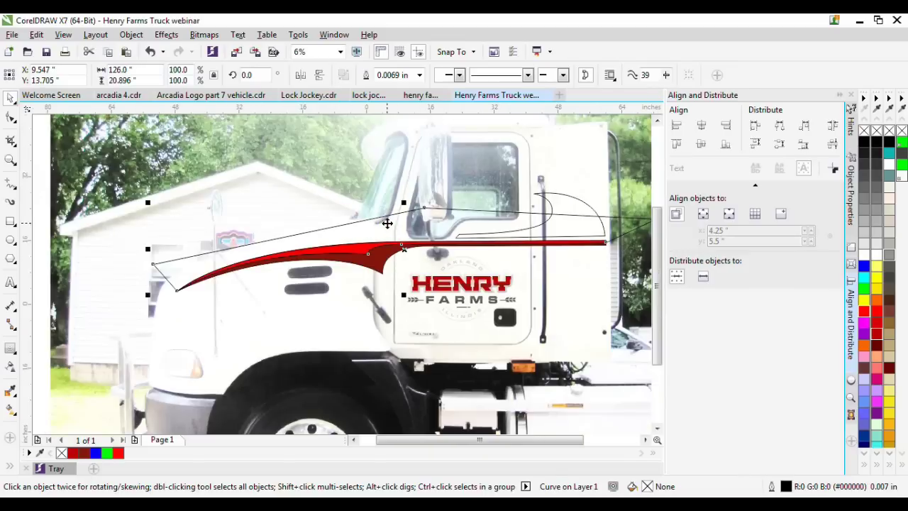
# Undo the fills, the intersection, the test triangle and the outline extension, back to the open inner line
pyautogui.hotkey('ctrl', 'z')
pyautogui.hotkey('ctrl', 'z')
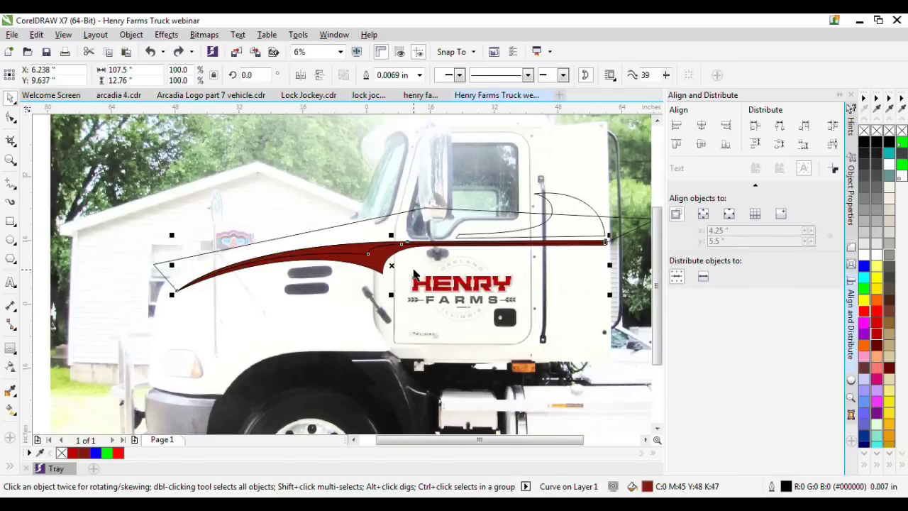
pyautogui.hotkey('ctrl', 'z')
pyautogui.hotkey('ctrl', 'z')
pyautogui.hotkey('ctrl', 'z')
pyautogui.hotkey('ctrl', 'z')
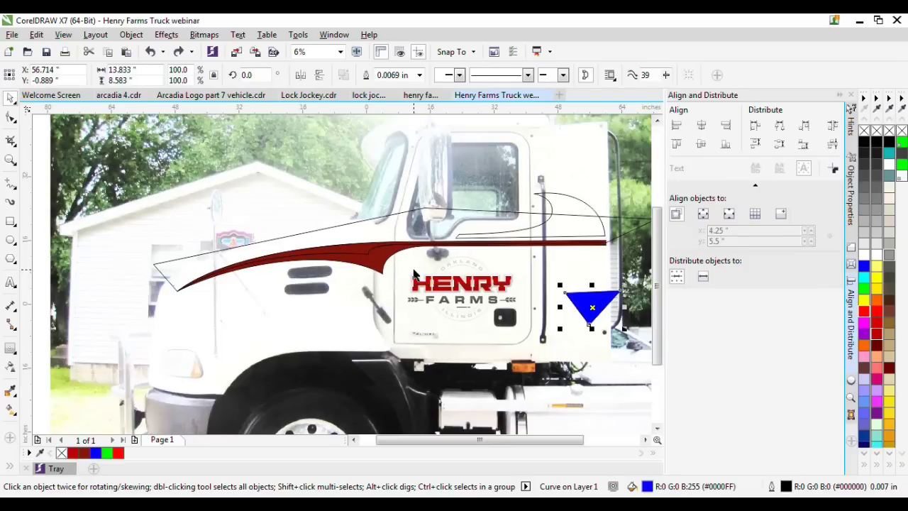
pyautogui.hotkey('ctrl', 'z')
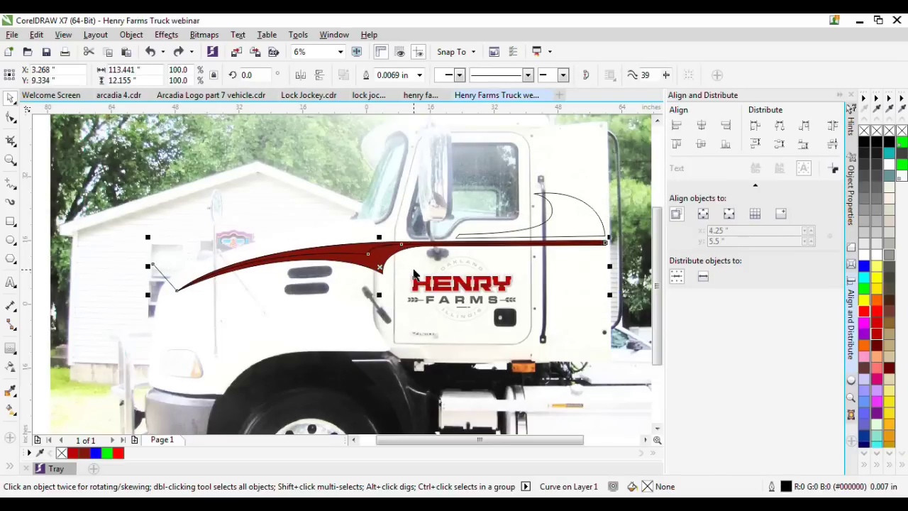
pyautogui.hotkey('ctrl', 'z')
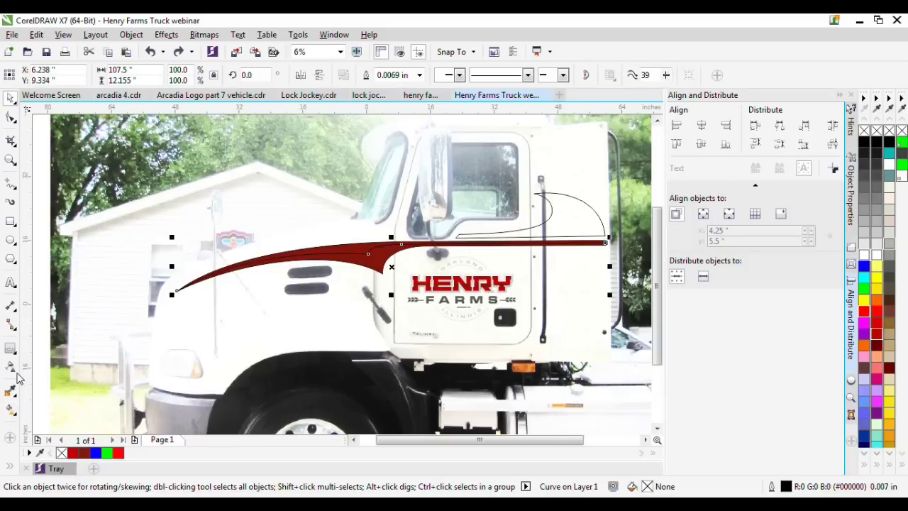
# Use the Smart Fill tool to create a blue shape from the stripe area above the inner line
pyautogui.click(10, 469)
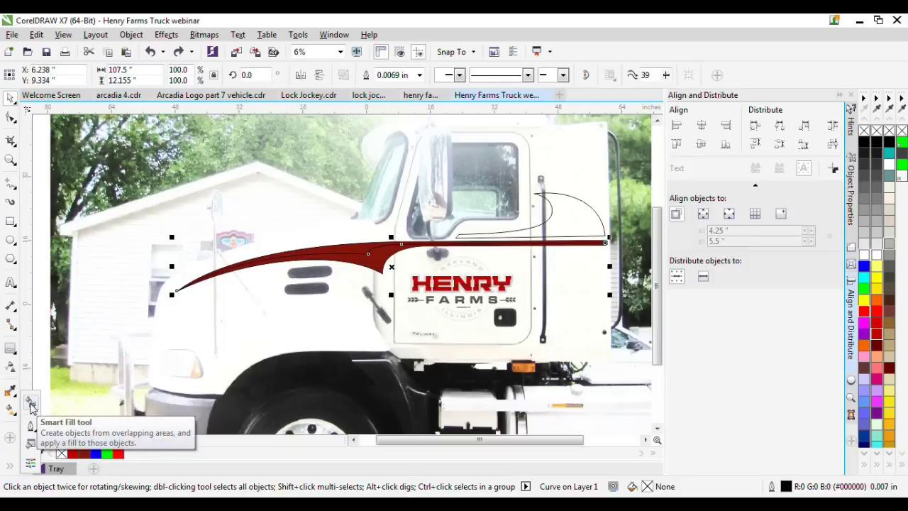
pyautogui.click(32, 403)
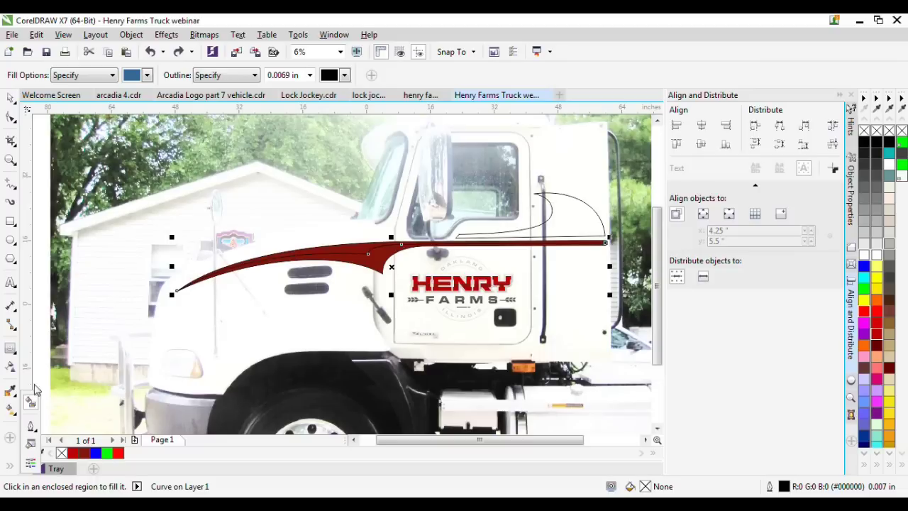
pyautogui.click(36, 330)
pyautogui.scroll(2, 367, 249)
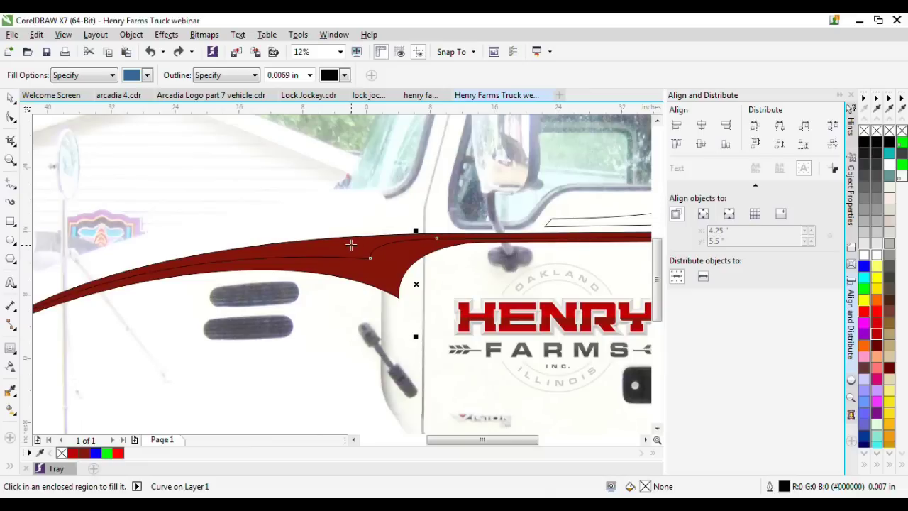
pyautogui.click(351, 245)
pyautogui.scroll(-2, 310, 271)
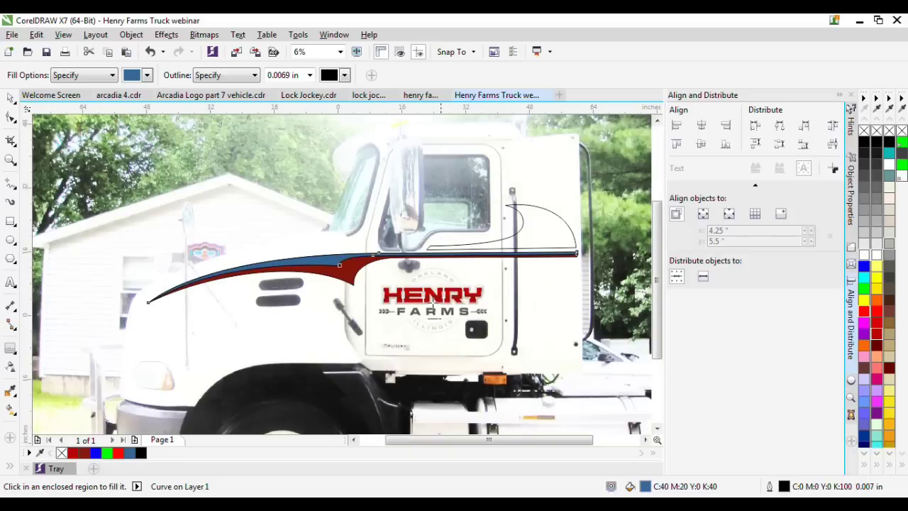
# Draw two straight lines and two freehand curves over the house in the photo so that they cross and enclose an area
pyautogui.click(10, 98)
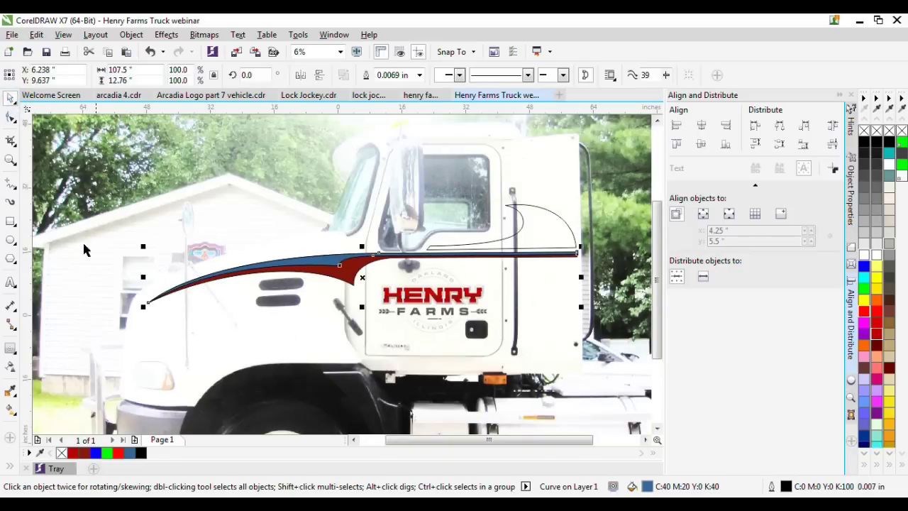
pyautogui.click(11, 185)
pyautogui.scroll(2, 225, 203)
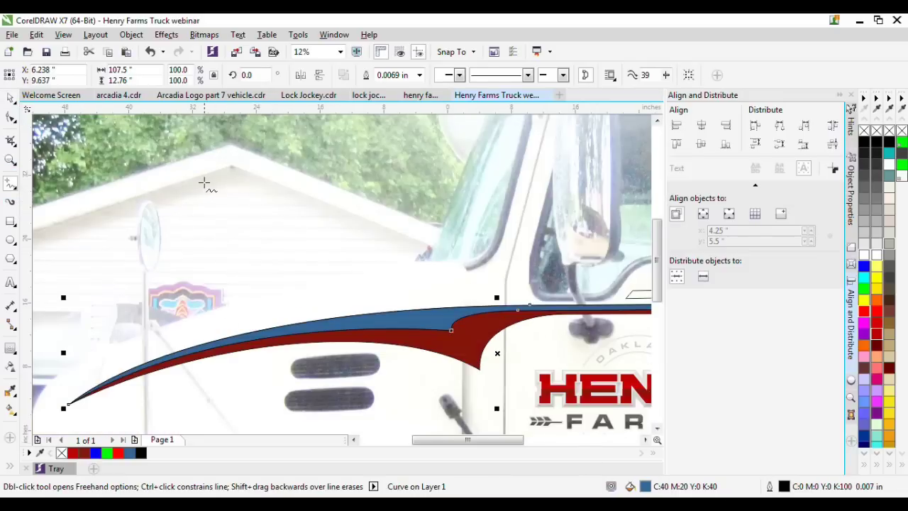
pyautogui.click(211, 204)
pyautogui.click(250, 275)
pyautogui.click(190, 245)
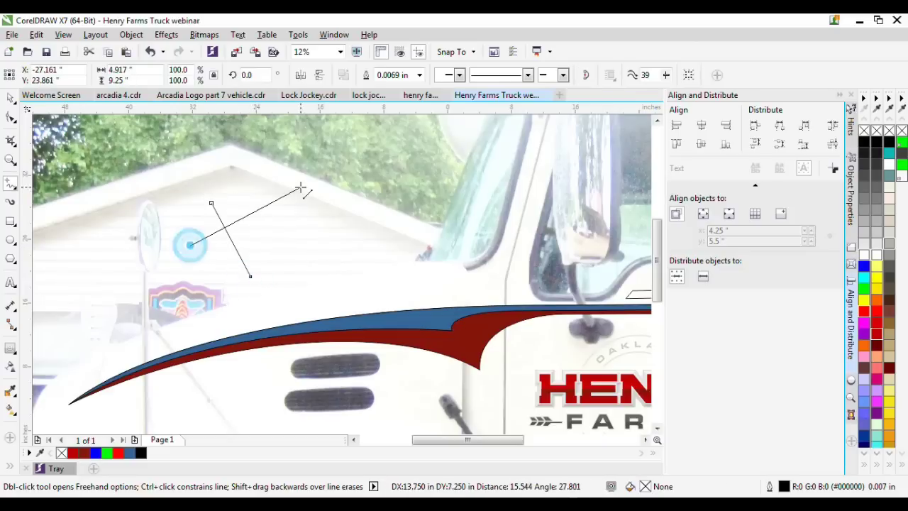
pyautogui.click(295, 179)
pyautogui.press('Escape')
pyautogui.moveTo(234, 170)
pyautogui.mouseDown()
pyautogui.moveTo(336, 256)
pyautogui.moveTo(328, 252)
pyautogui.mouseUp()
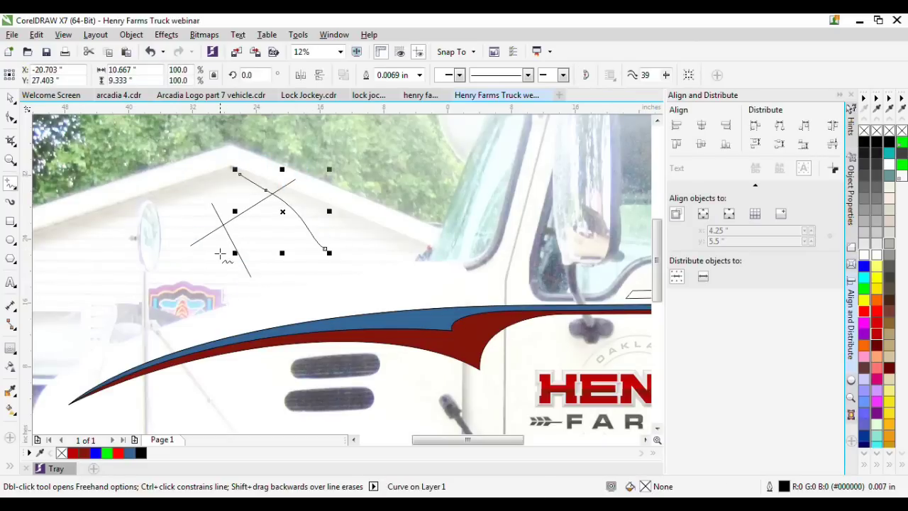
pyautogui.moveTo(203, 260)
pyautogui.mouseDown()
pyautogui.moveTo(253, 256)
pyautogui.moveTo(255, 228)
pyautogui.moveTo(302, 248)
pyautogui.moveTo(357, 206)
pyautogui.mouseUp()
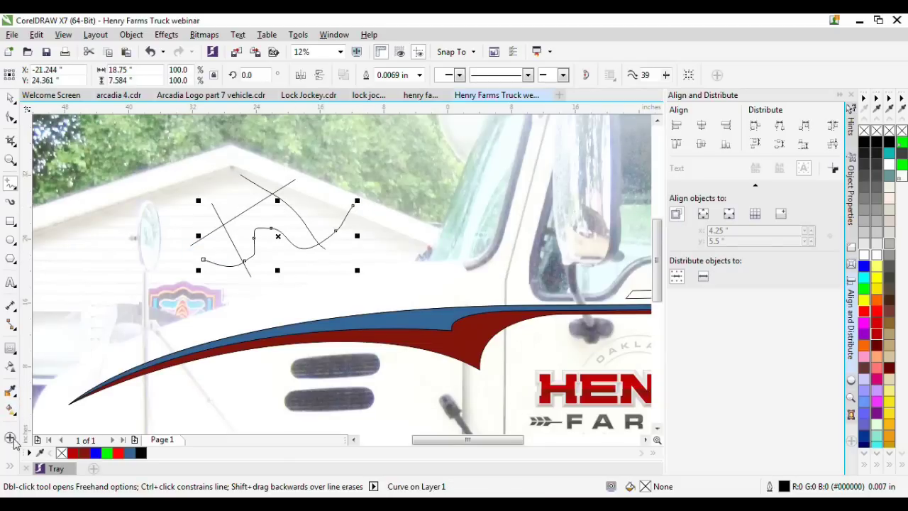
# Use the Smart Fill tool to create a blue shape from the area enclosed by the crossing lines
pyautogui.click(10, 466)
pyautogui.click(30, 403)
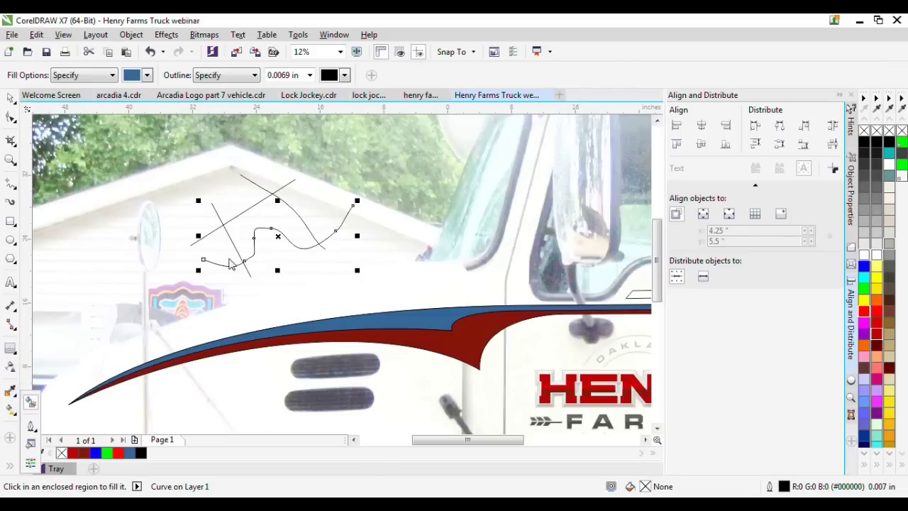
pyautogui.click(244, 219)
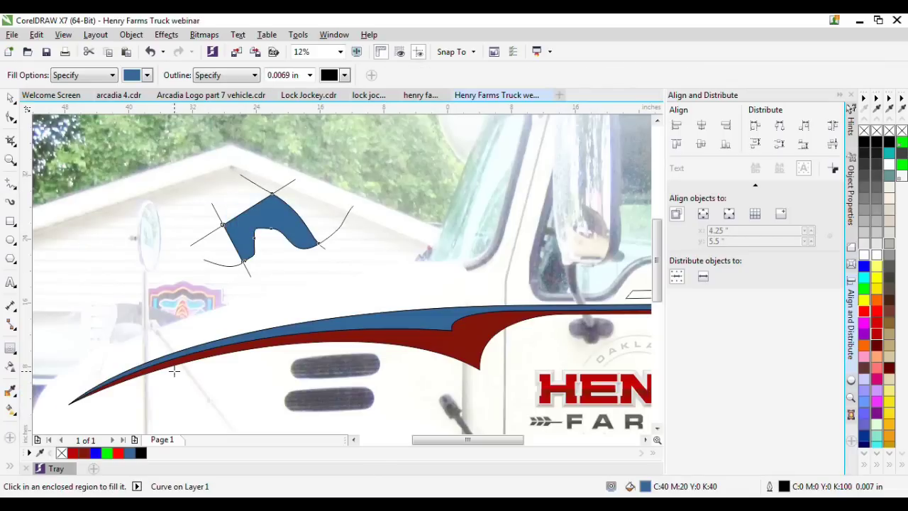
# Delete the blue test shape and the crossing lines over the house
pyautogui.click(10, 98)
pyautogui.moveTo(266, 217); pyautogui.dragTo(149, 217)
pyautogui.press('Delete')
pyautogui.scroll(-3, 292, 258)
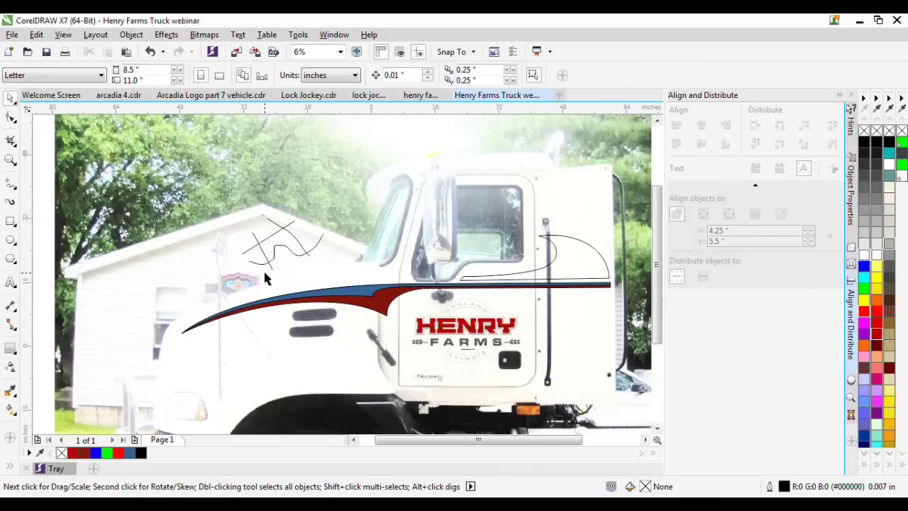
pyautogui.moveTo(99, 213); pyautogui.dragTo(312, 284)
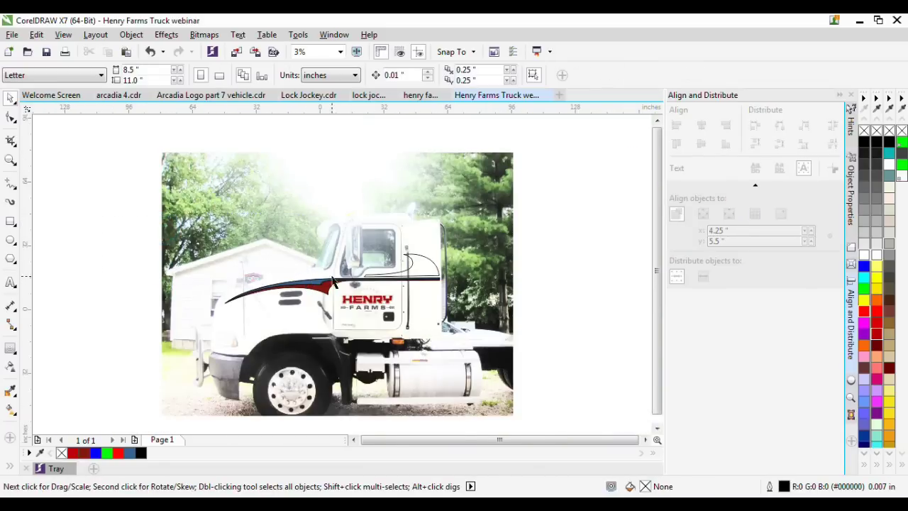
# Fill the blue upper stripe shape with bright red
pyautogui.scroll(2, 321, 292)
pyautogui.scroll(2, 321, 293)
pyautogui.click(274, 281)
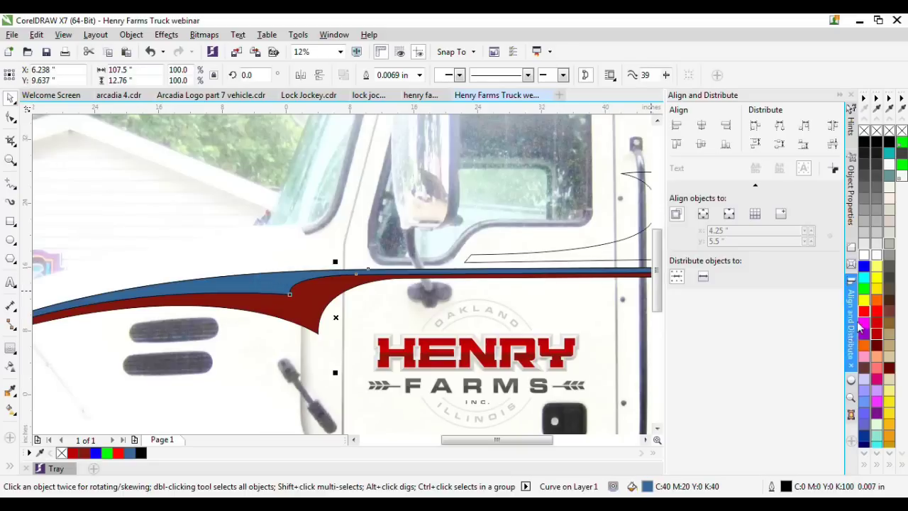
pyautogui.click(865, 313)
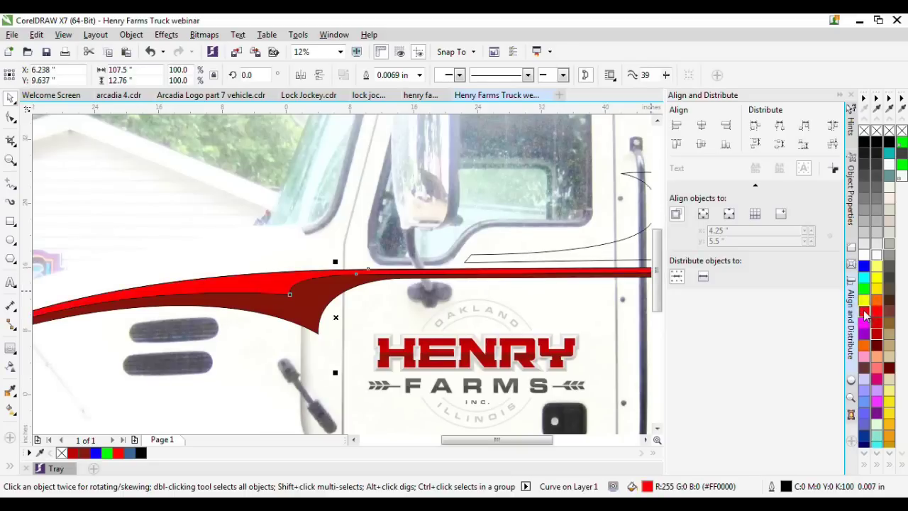
# Sample the red of the HENRY lettering with the Color Eyedropper and apply it to the upper stripe shape
pyautogui.click(10, 391)
pyautogui.scroll(4, 398, 347)
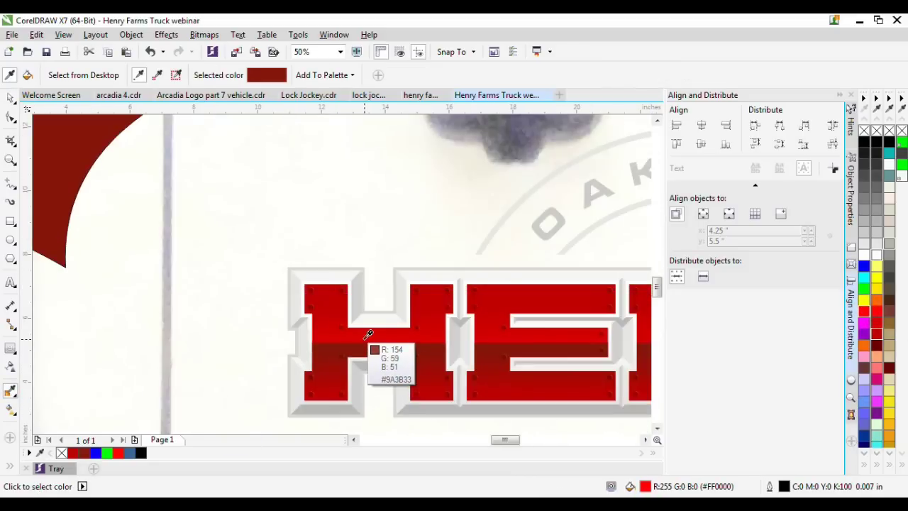
pyautogui.click(367, 335)
pyautogui.scroll(-2, 419, 336)
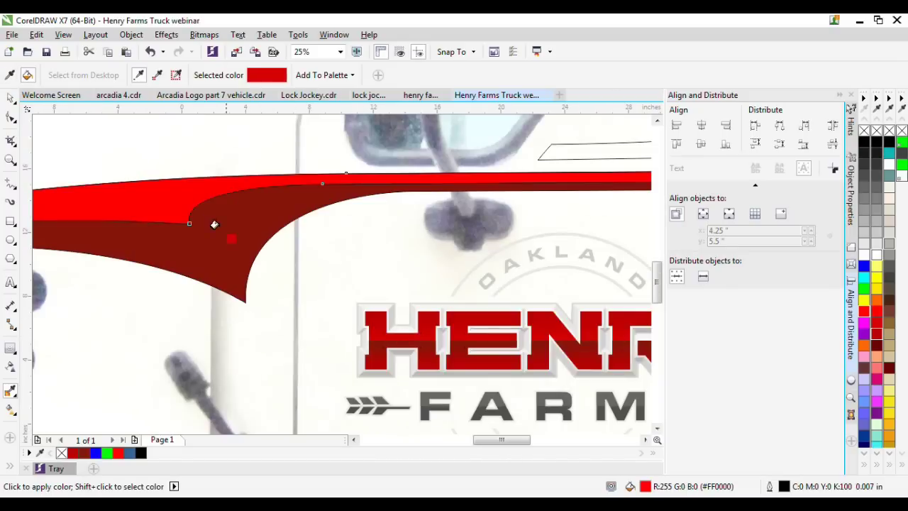
pyautogui.click(163, 191)
pyautogui.scroll(-2, 224, 249)
pyautogui.press('space')
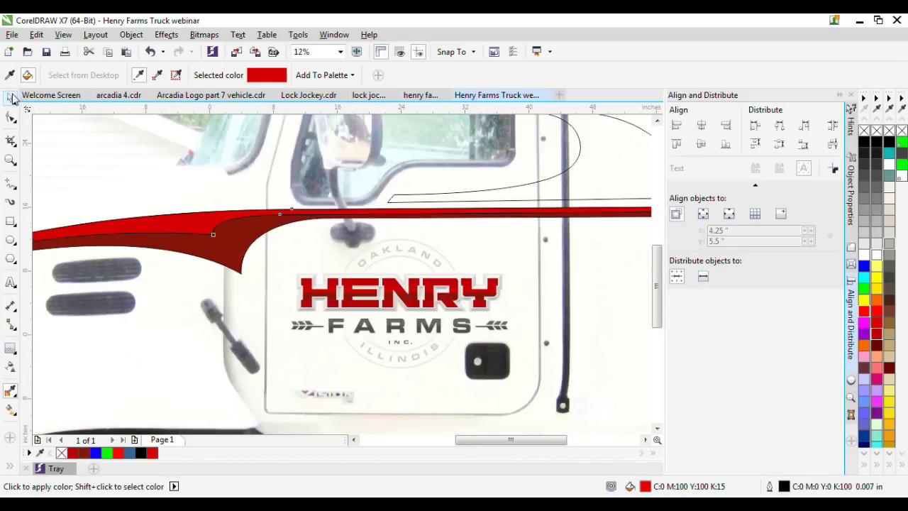
# Select only the dark red stripe shape that lies beneath the lighter red upper stripe
pyautogui.keyDown('shift'); pyautogui.click(223, 257); pyautogui.keyUp('shift')
pyautogui.scroll(-2, 222, 257)
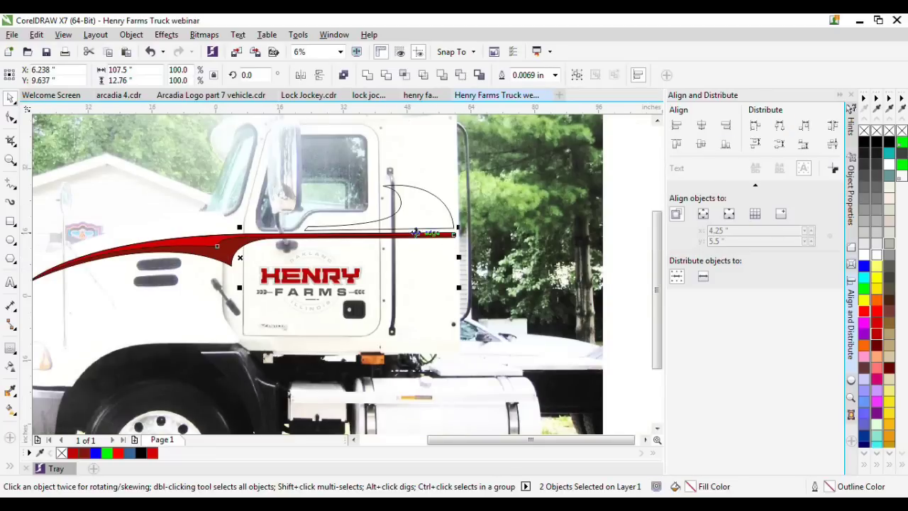
pyautogui.click(212, 289)
pyautogui.scroll(2, 186, 266)
pyautogui.click(257, 239)
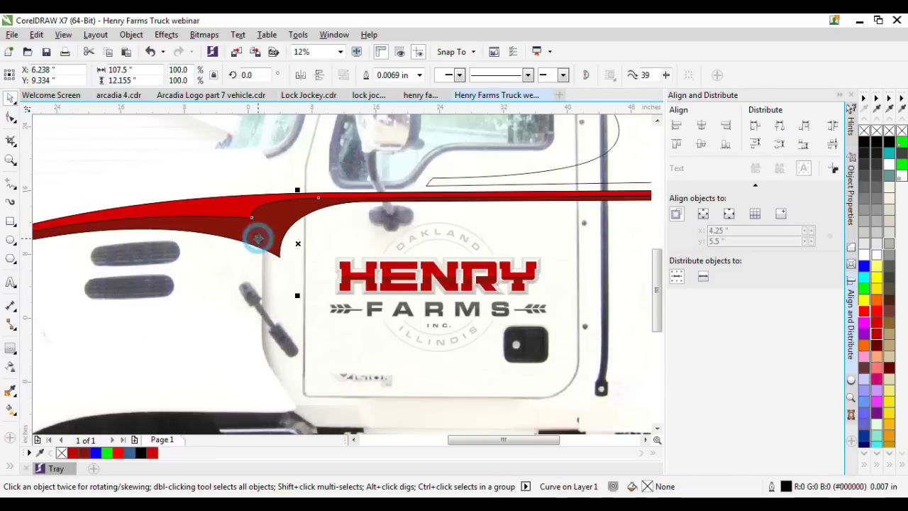
pyautogui.click(229, 260)
pyautogui.press('Tab')
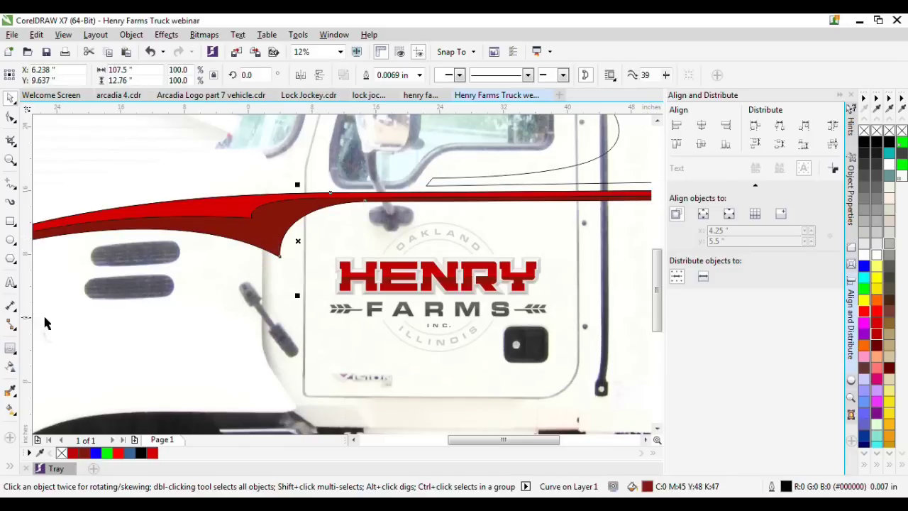
# Add a one-step outside contour with a 0.28 inch offset around the dark red stripe
pyautogui.click(11, 348)
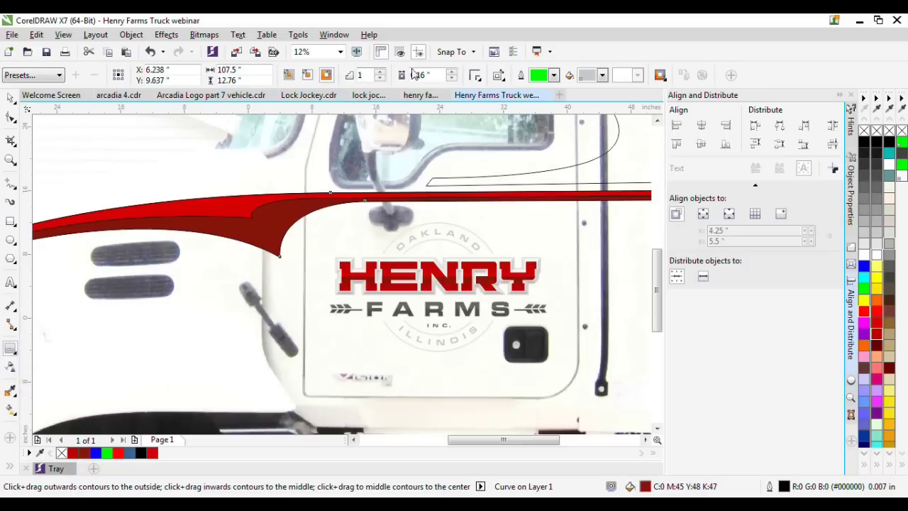
pyautogui.click(452, 72)
pyautogui.click(452, 73)
pyautogui.click(452, 72)
pyautogui.click(452, 72)
pyautogui.click(452, 73)
pyautogui.click(452, 73)
pyautogui.click(452, 73)
pyautogui.click(452, 73)
pyautogui.click(452, 72)
pyautogui.click(452, 72)
pyautogui.click(451, 73)
pyautogui.click(452, 72)
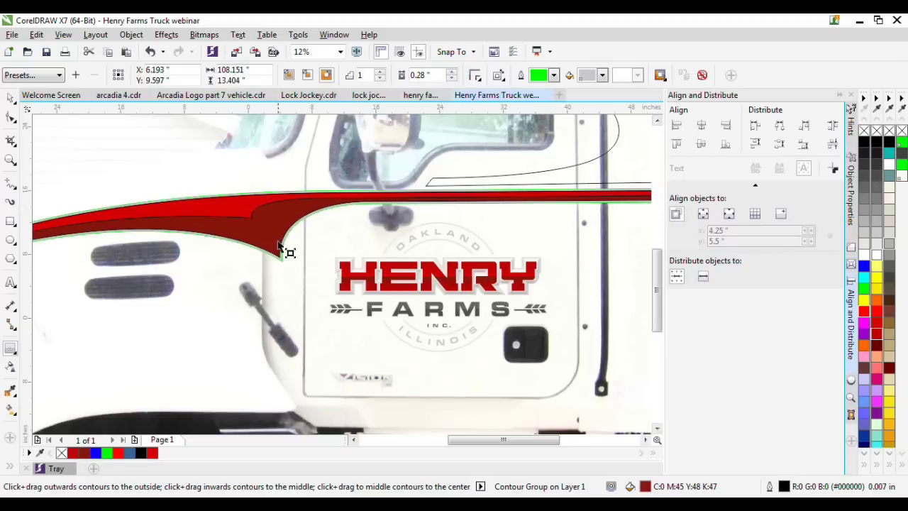
# Increase the stripe contour's offset to 0.45 inch
pyautogui.scroll(1, 245, 248)
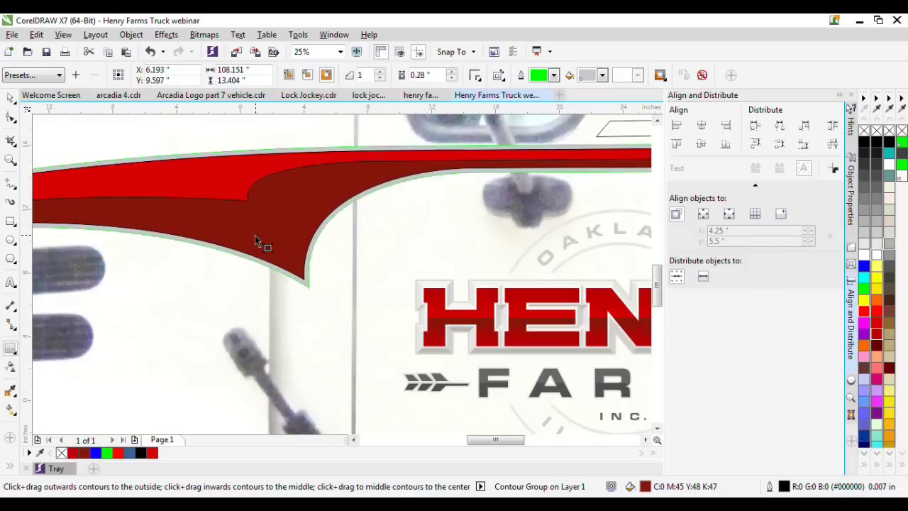
pyautogui.scroll(1, 254, 257)
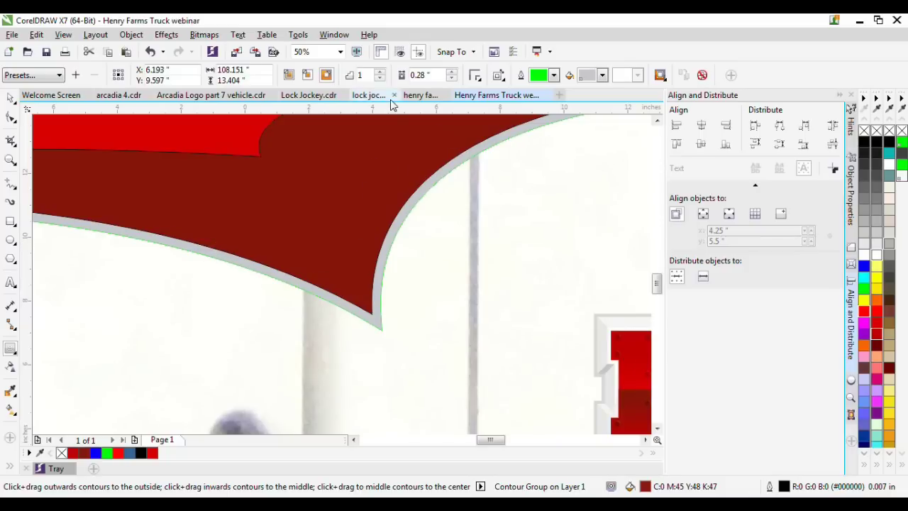
pyautogui.click(451, 72)
pyautogui.moveTo(451, 72); pyautogui.dragTo(454, 77)
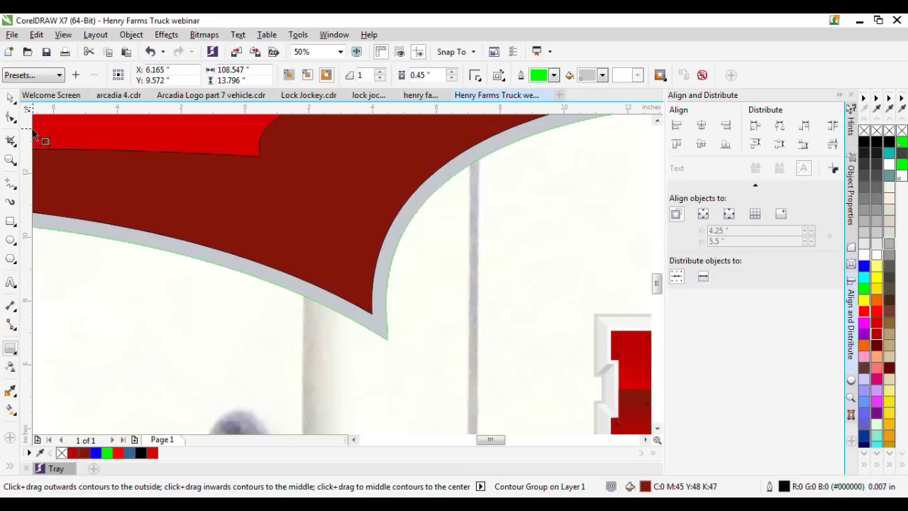
# Select the grey contour around the stripe and break the contour group apart
pyautogui.click(11, 97)
pyautogui.click(227, 288)
pyautogui.click(259, 283)
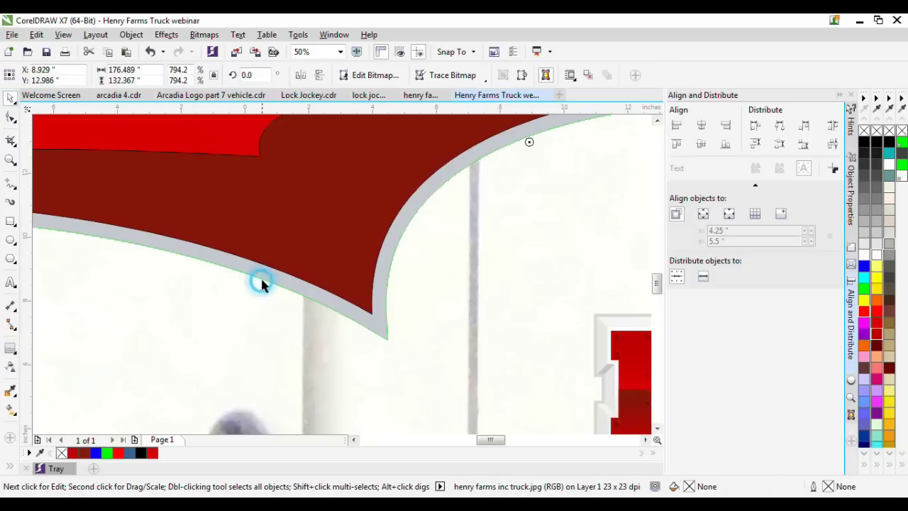
pyautogui.scroll(-1, 300, 284)
pyautogui.click(345, 306)
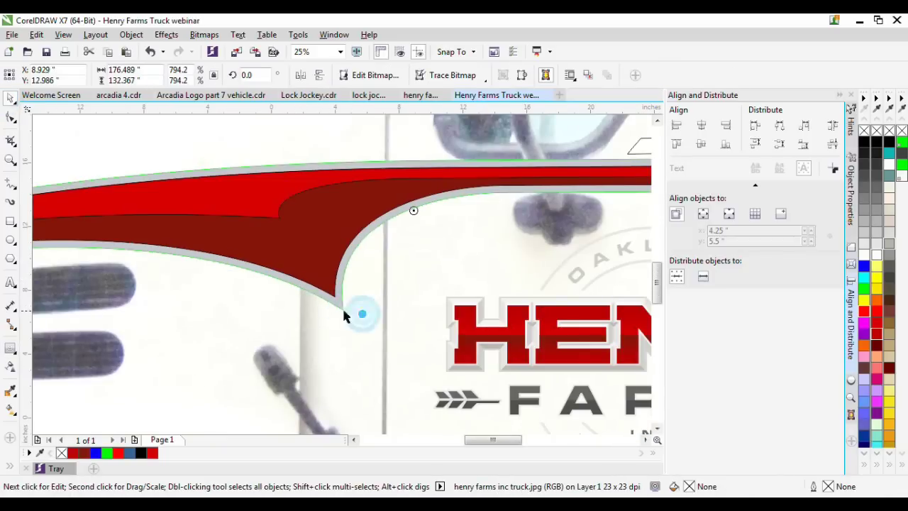
pyautogui.click(339, 308)
pyautogui.rightClick(339, 312)
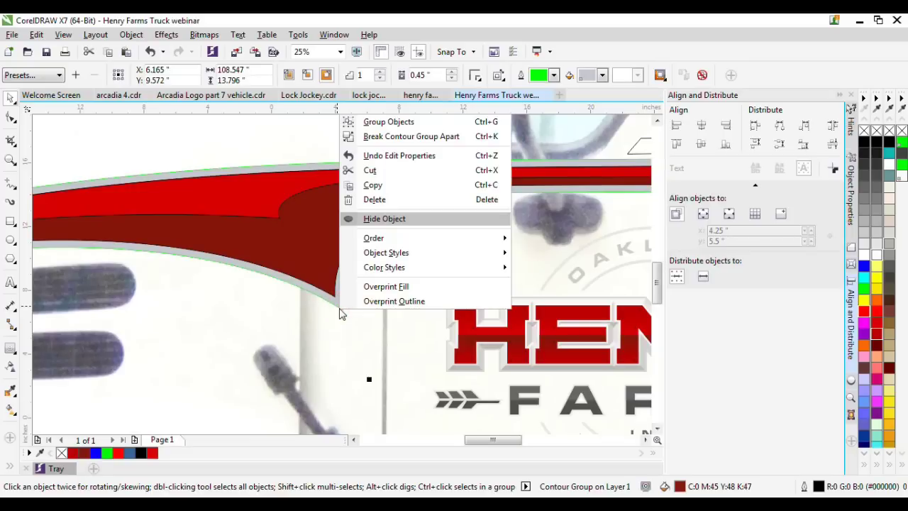
pyautogui.click(417, 137)
# Select the grey border, the dark red stripe and the lighter red stripe together and remove their outlines
pyautogui.click(400, 305)
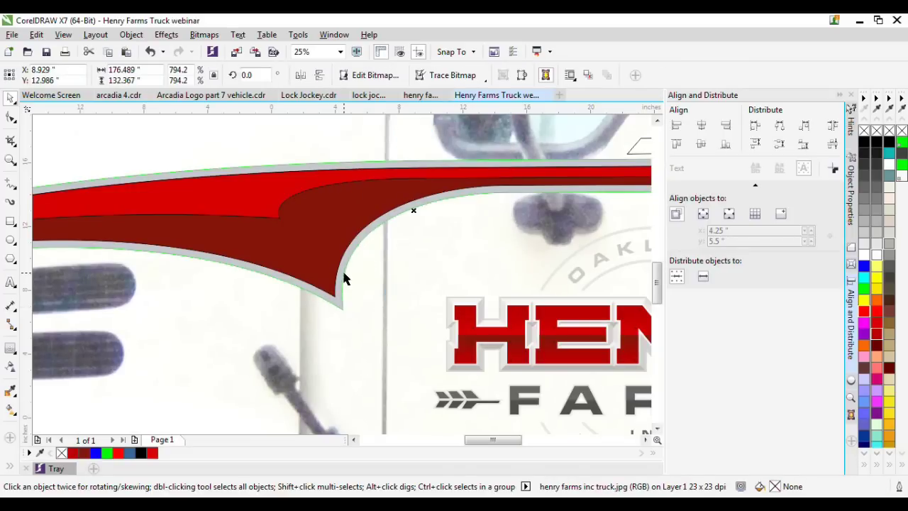
pyautogui.click(343, 272)
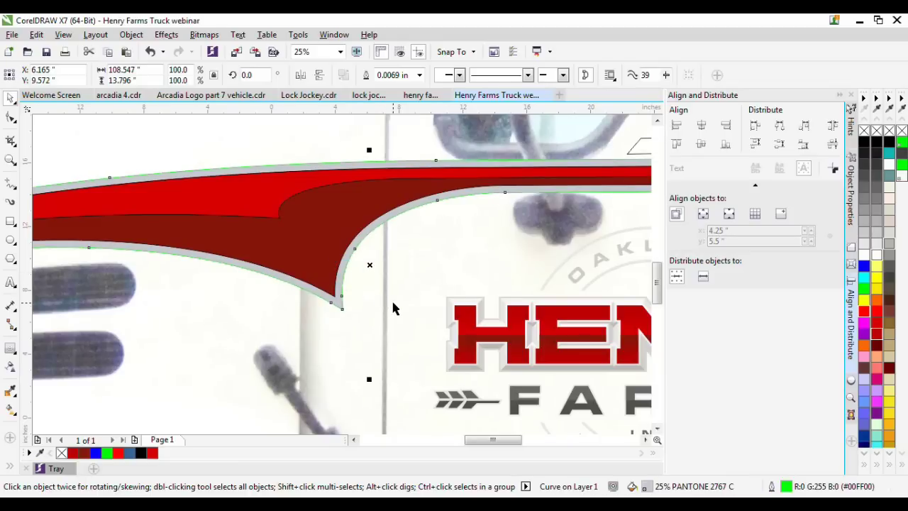
pyautogui.scroll(-2, 376, 260)
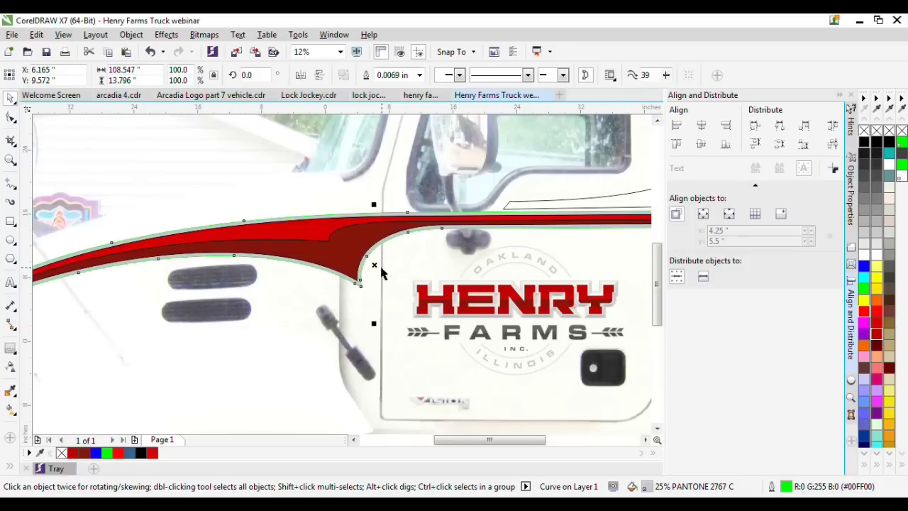
pyautogui.click(348, 290)
pyautogui.click(340, 265)
pyautogui.scroll(2, 351, 285)
pyautogui.keyDown('shift'); pyautogui.click(357, 276); pyautogui.keyUp('shift')
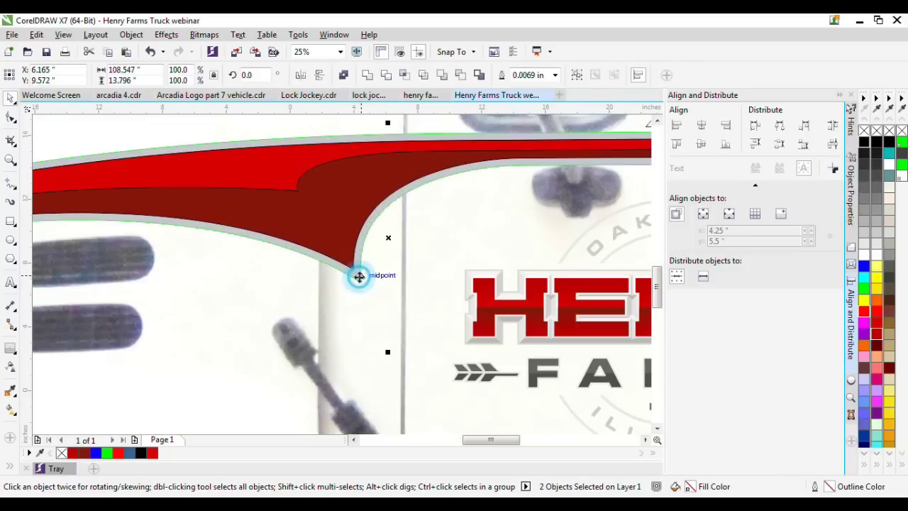
pyautogui.keyDown('shift'); pyautogui.click(282, 166); pyautogui.keyUp('shift')
pyautogui.rightClick(863, 130)
pyautogui.scroll(-2, 558, 237)
pyautogui.scroll(-1, 369, 297)
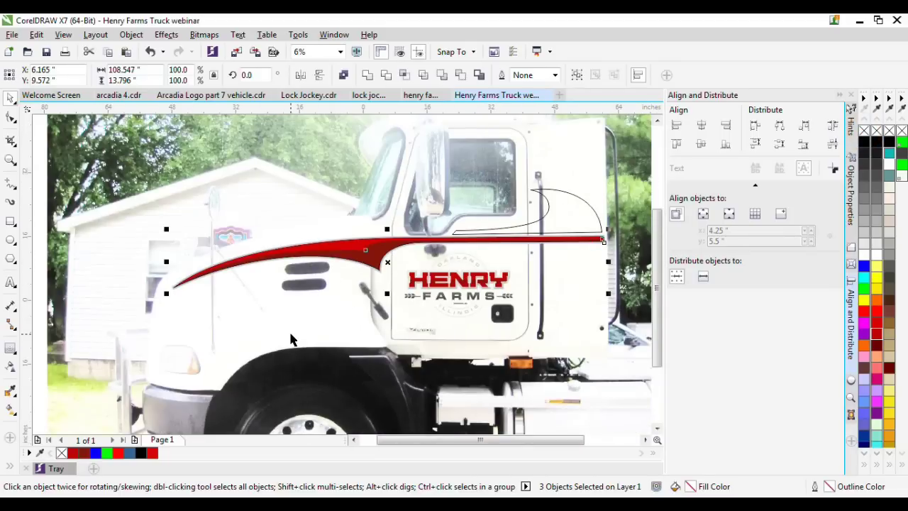
# Switch to the henry farms inc.cdr document and examine the shading, borders and fins of its finished truck stripes
pyautogui.click(428, 95)
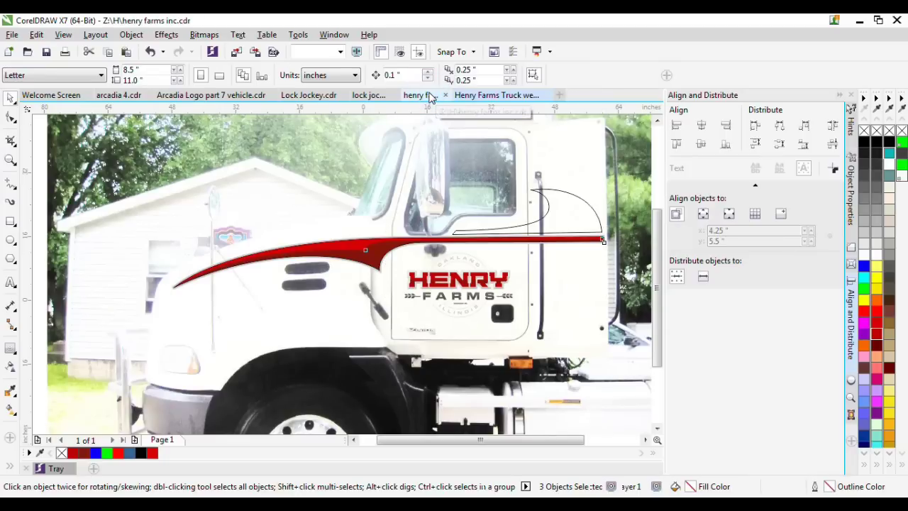
pyautogui.scroll(3, 391, 350)
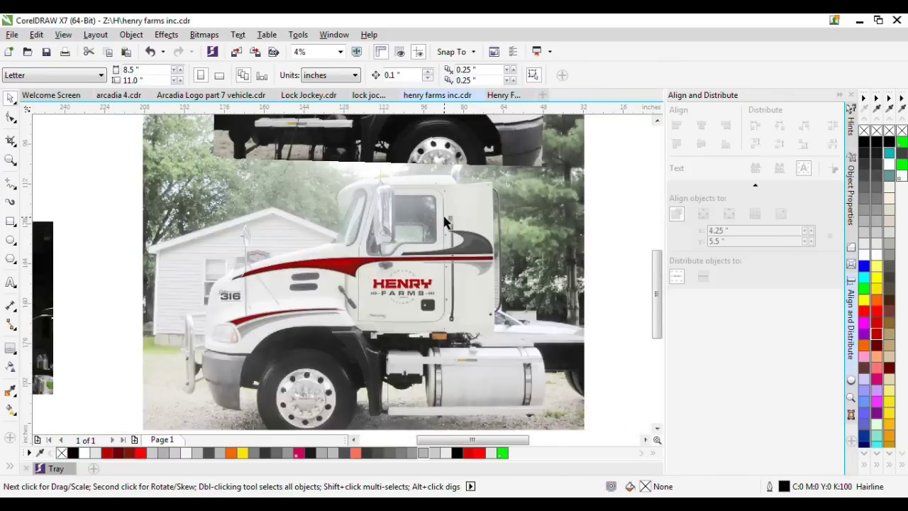
pyautogui.scroll(1, 381, 293)
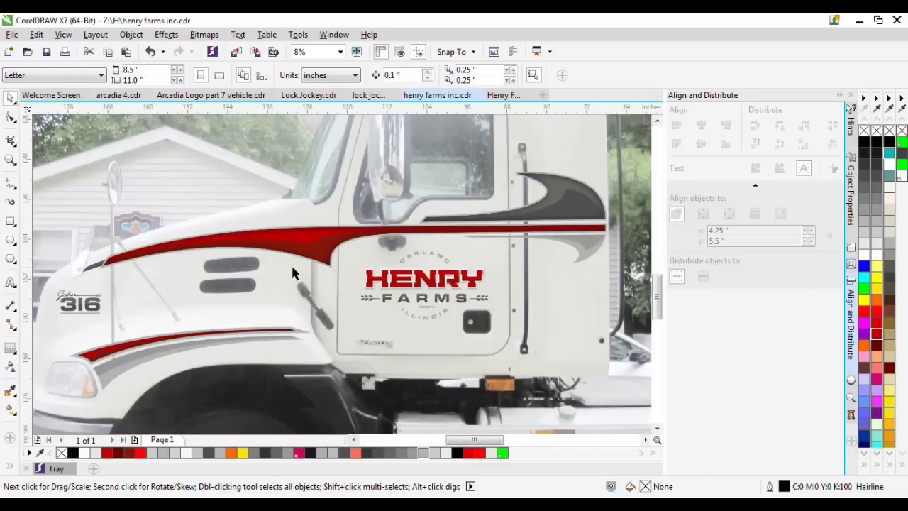
pyautogui.scroll(1, 545, 227)
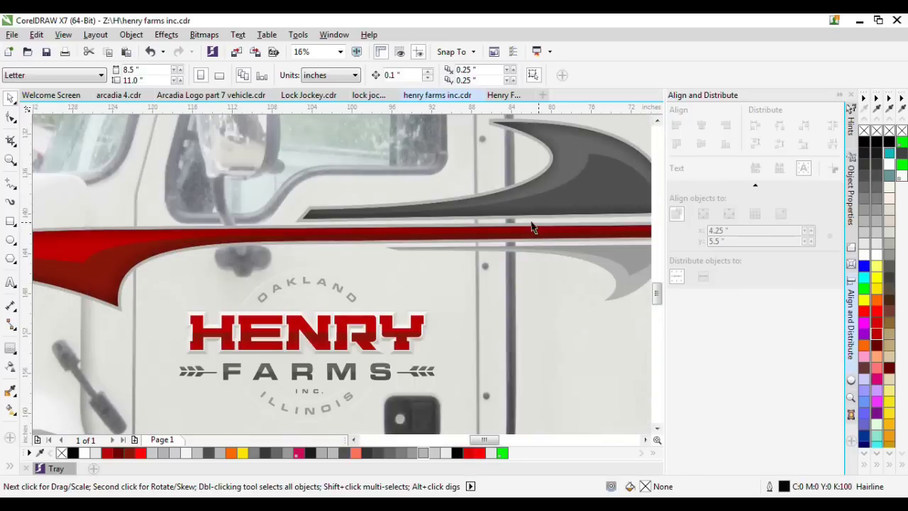
pyautogui.scroll(-1, 544, 228)
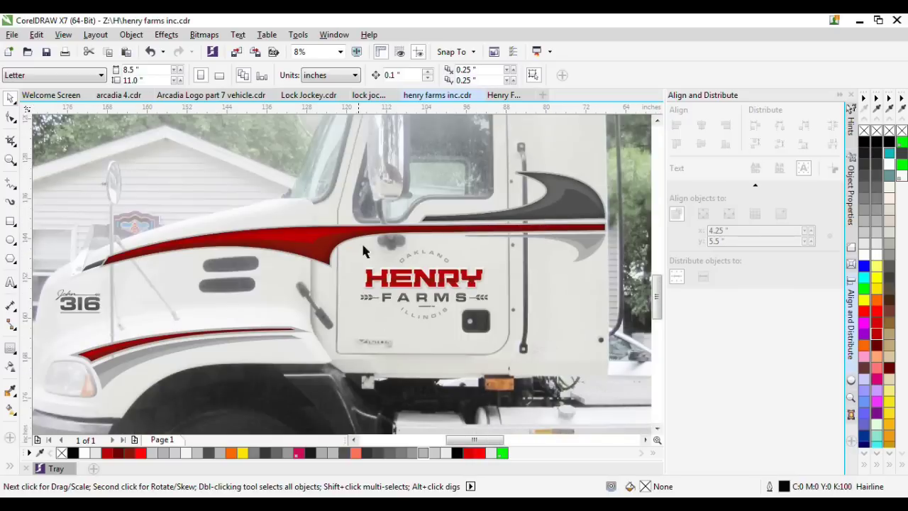
# Examine the stripes, fins, Henry Farms logo and 316 lettering on both side views of the truck
pyautogui.scroll(1, 94, 375)
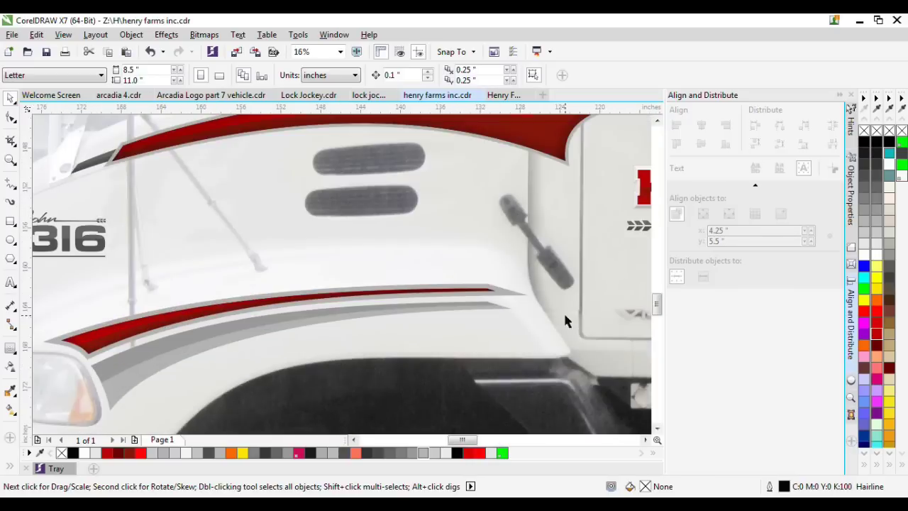
pyautogui.scroll(-1, 520, 328)
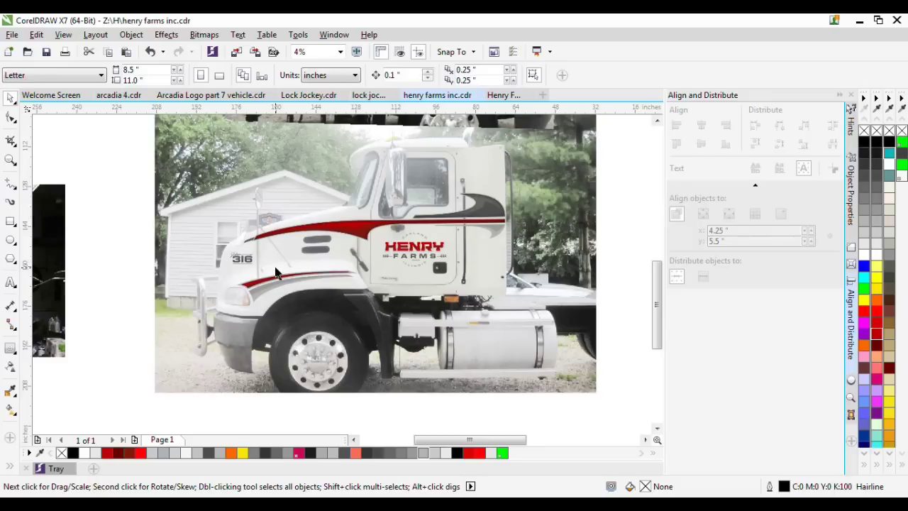
pyautogui.scroll(1, 277, 273)
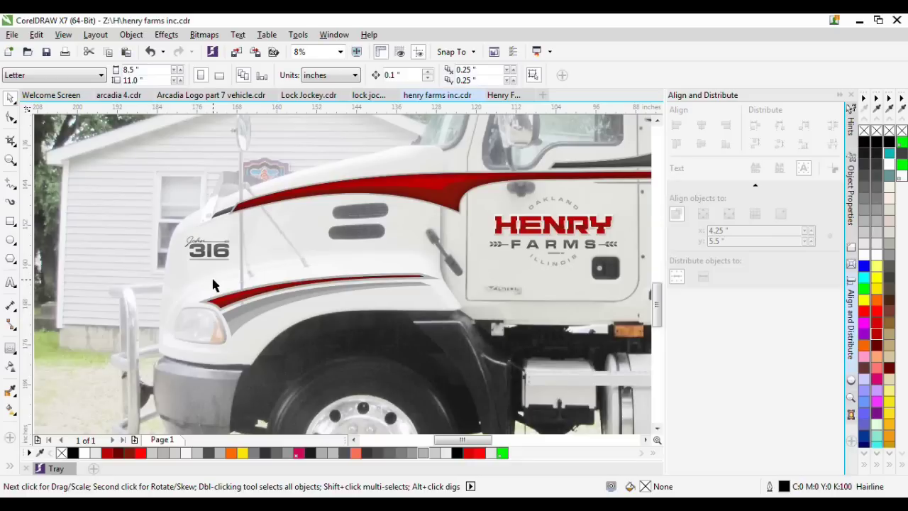
pyautogui.scroll(-1, 205, 273)
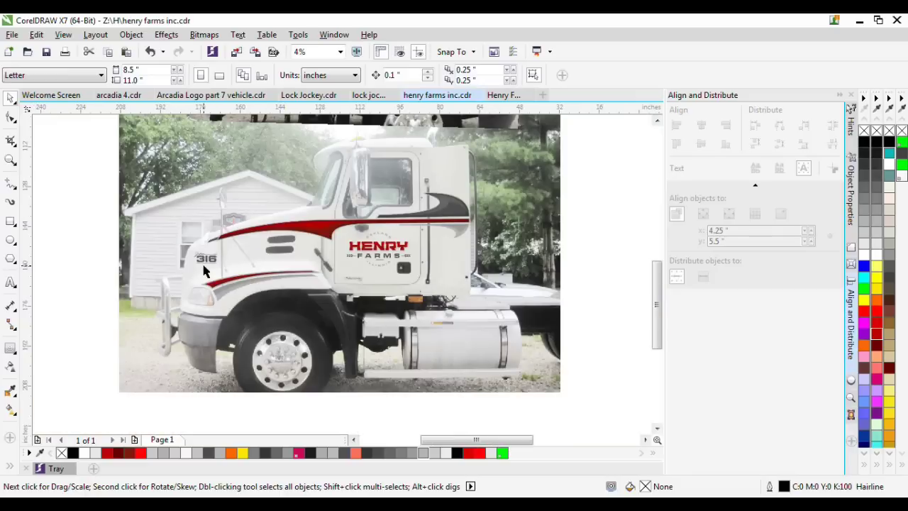
pyautogui.scroll(1, 190, 257)
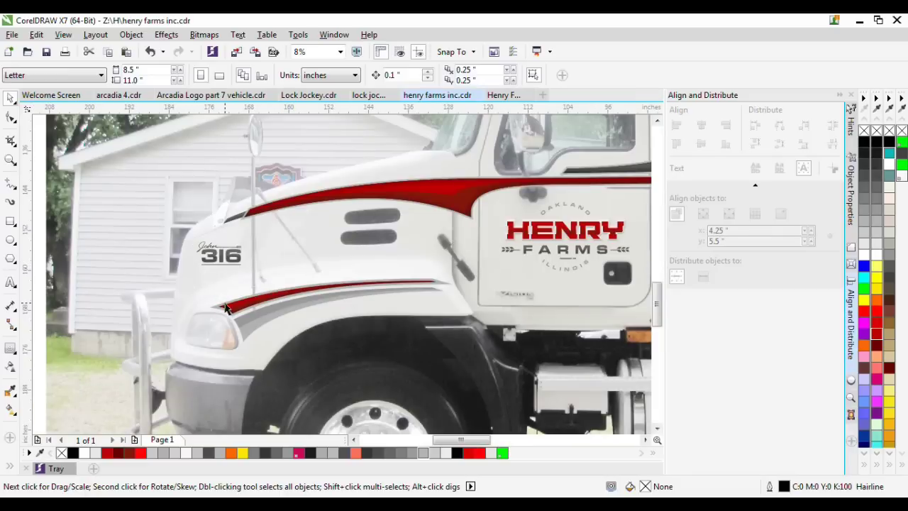
pyautogui.scroll(-1, 224, 307)
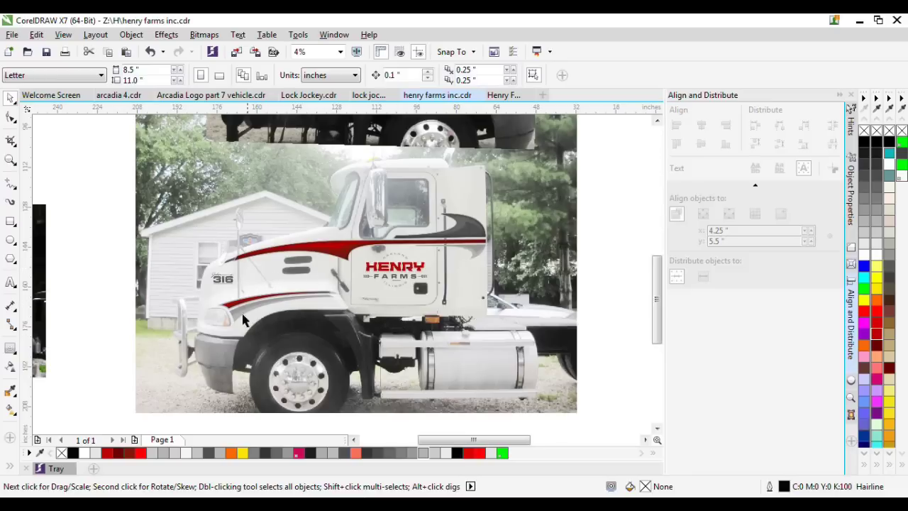
pyautogui.scroll(-2, 482, 334)
pyautogui.scroll(2, 436, 146)
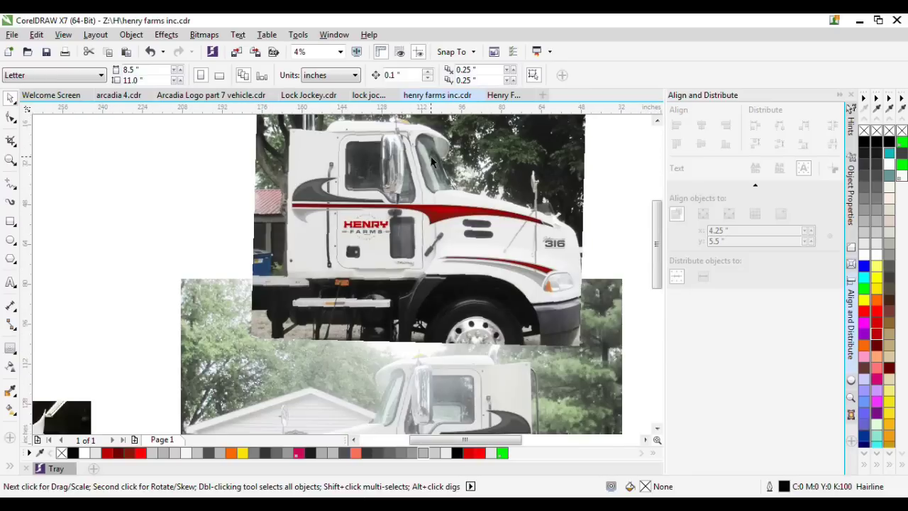
pyautogui.scroll(1, 432, 161)
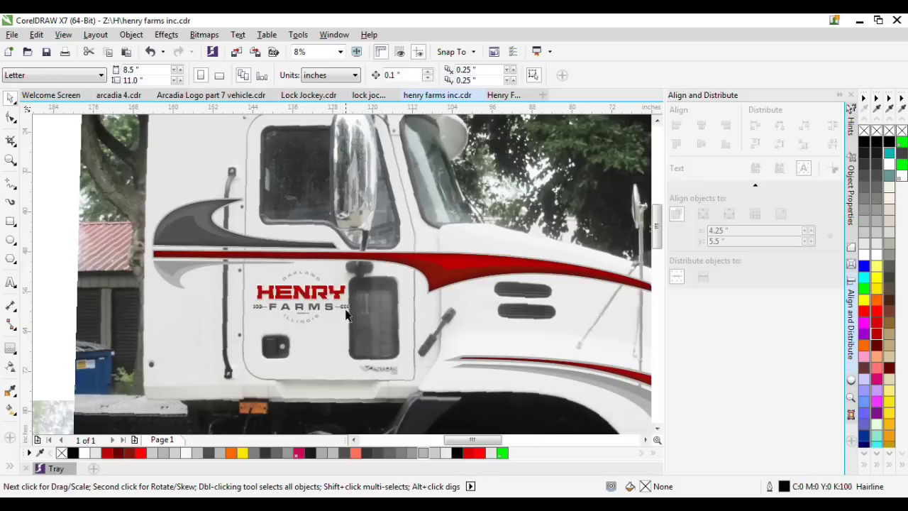
pyautogui.scroll(-2, 347, 316)
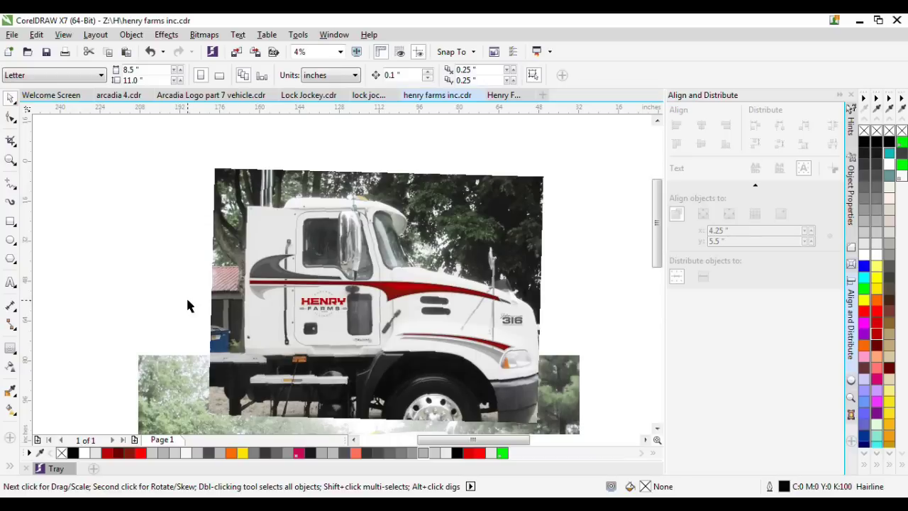
# Examine the hood graphic on the front photo and the two nested graphics layouts below the truck photos
pyautogui.scroll(-2, 399, 160)
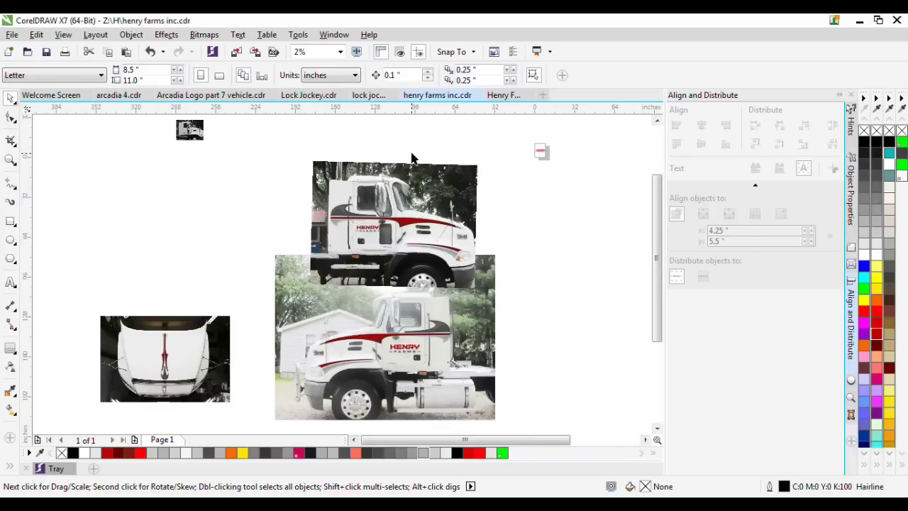
pyautogui.scroll(3, 139, 390)
pyautogui.scroll(1, 234, 274)
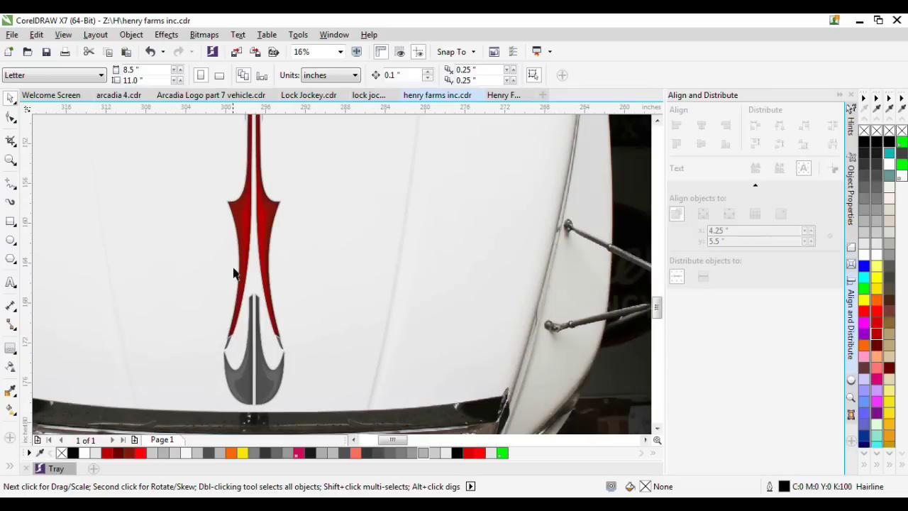
pyautogui.scroll(-1, 264, 268)
pyautogui.scroll(-1, 201, 298)
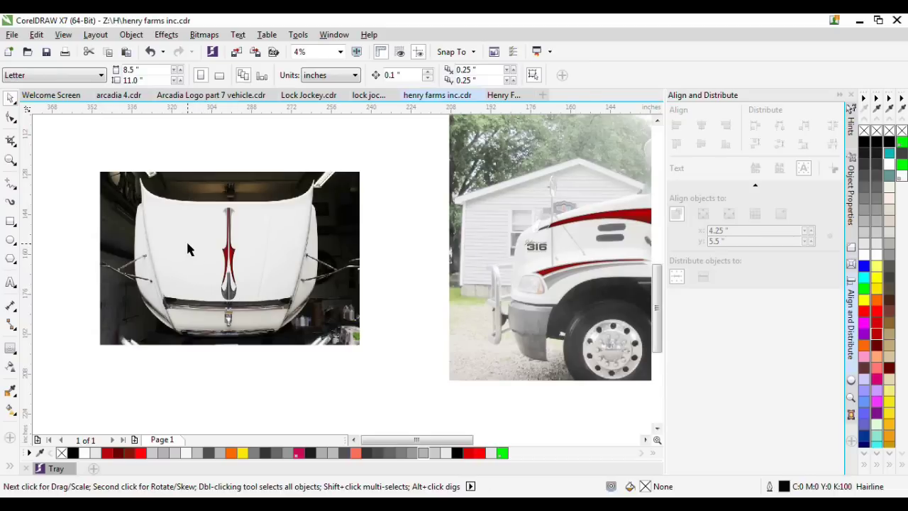
pyautogui.scroll(-1, 188, 246)
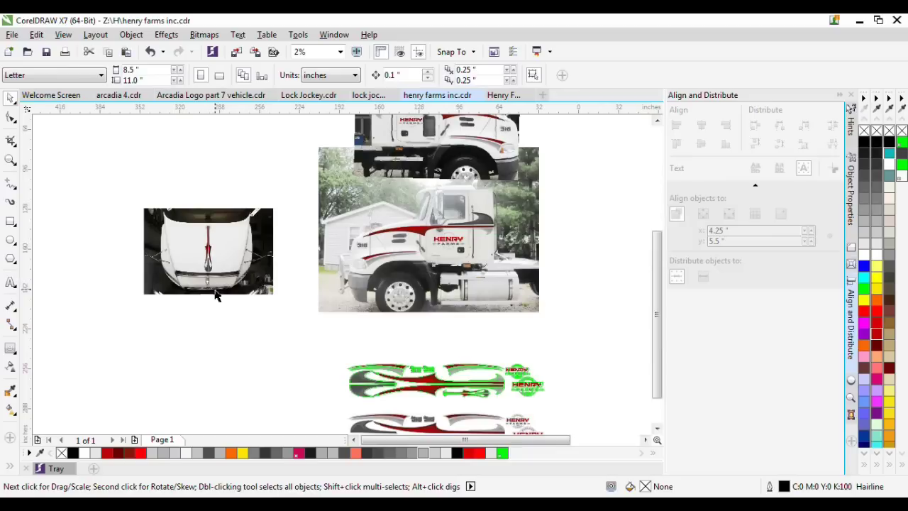
pyautogui.scroll(-1, 305, 298)
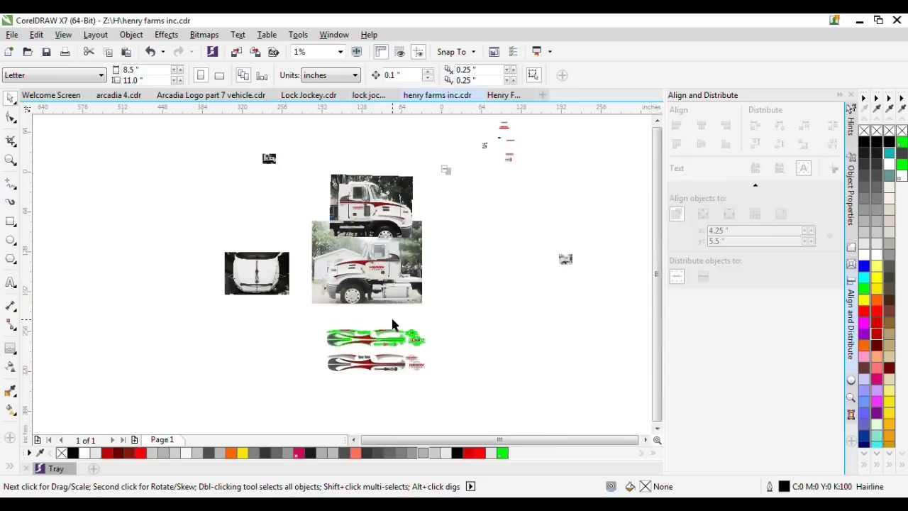
pyautogui.scroll(1, 386, 359)
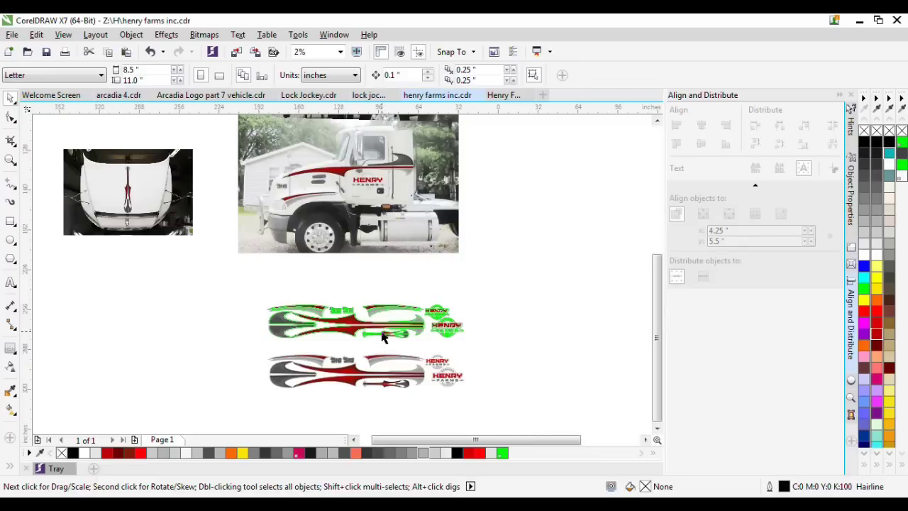
pyautogui.scroll(1, 383, 337)
pyautogui.scroll(-1, 382, 337)
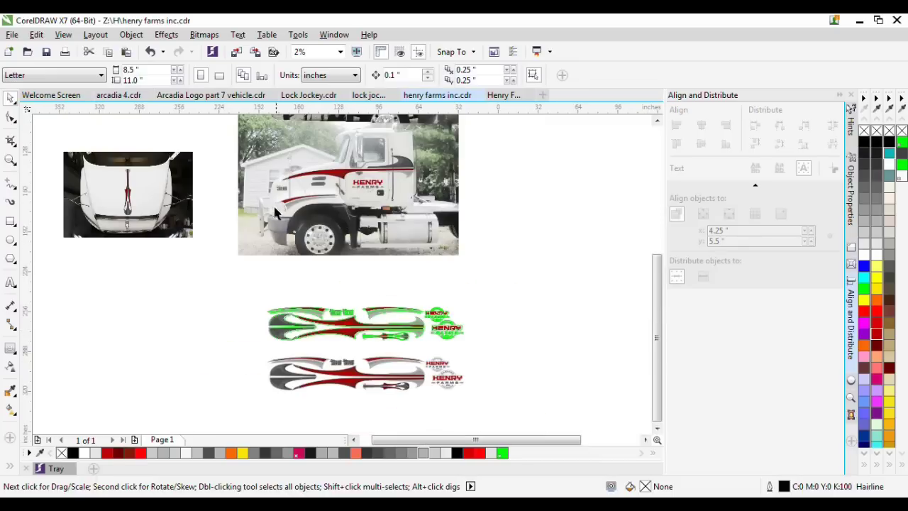
# Copy all stripes, the logo and the 316 lettering from the lower truck photo to the blank area beside the nested layouts
pyautogui.moveTo(231, 248); pyautogui.dragTo(477, 153)
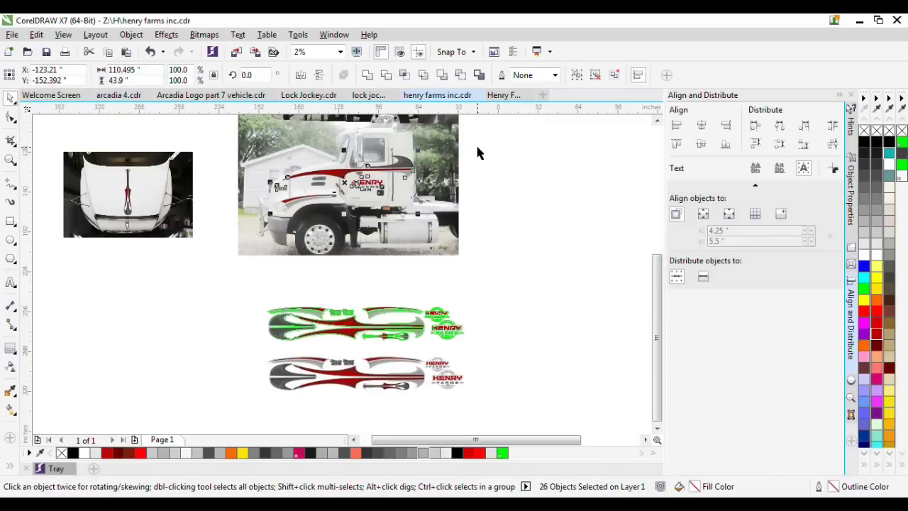
pyautogui.moveTo(410, 169); pyautogui.dragTo(605, 287)
pyautogui.scroll(1, 529, 324)
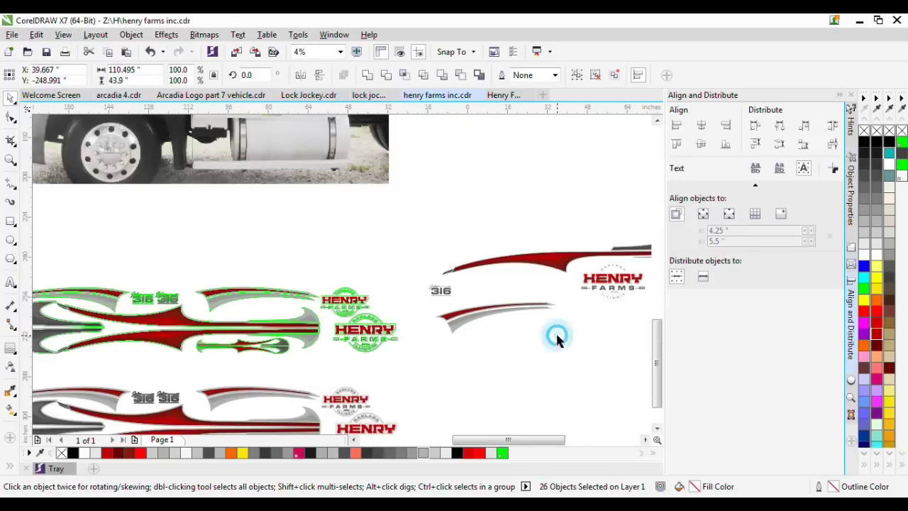
pyautogui.click(557, 339)
pyautogui.moveTo(408, 349); pyautogui.dragTo(532, 354)
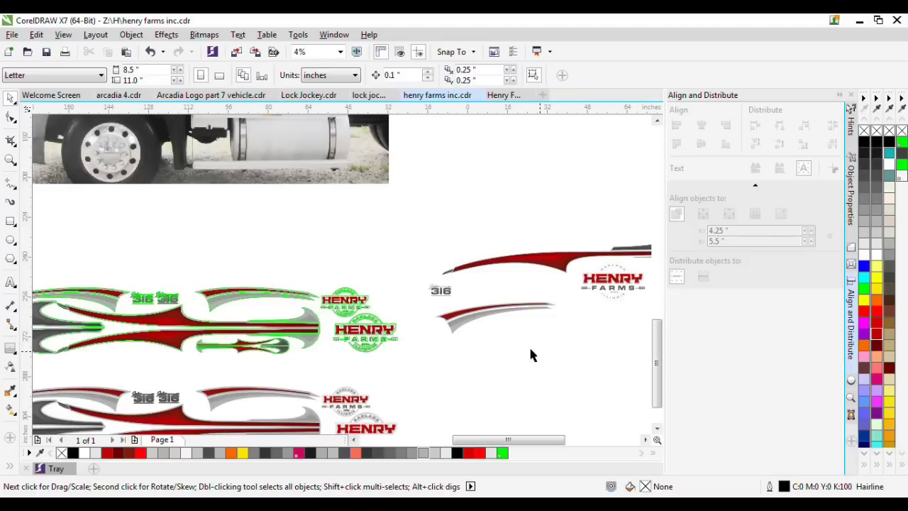
# Move the copied red and grey fender stripes down away from the other copies and rotate them to about 171.5 degrees
pyautogui.click(472, 324)
pyautogui.moveTo(576, 353); pyautogui.dragTo(424, 293)
pyautogui.moveTo(472, 314); pyautogui.dragTo(473, 353)
pyautogui.click(474, 359)
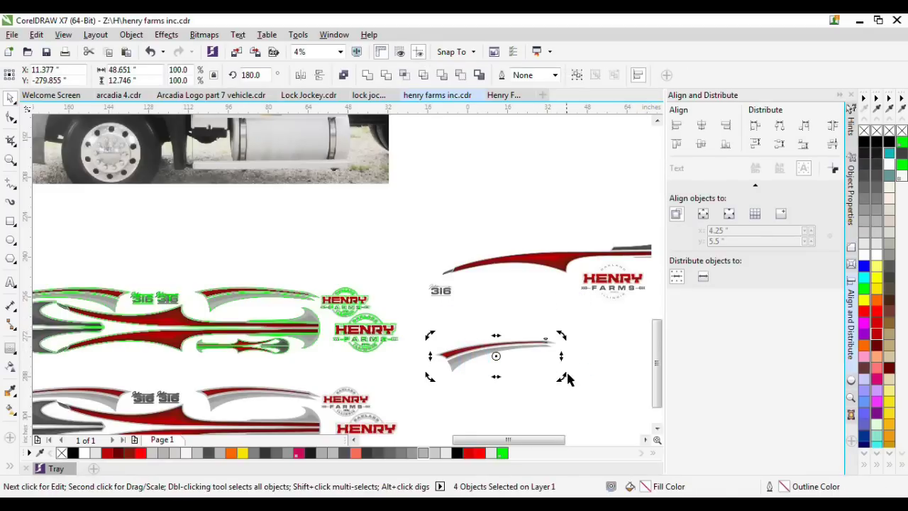
pyautogui.moveTo(563, 377); pyautogui.dragTo(559, 389)
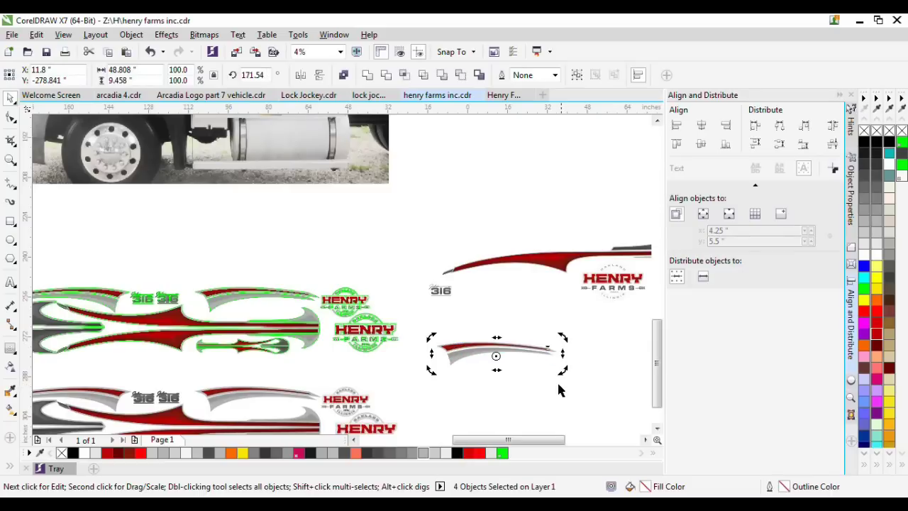
# Delete all the copied truck graphics from the blank area beside the nested layouts
pyautogui.scroll(-2, 468, 353)
pyautogui.click(564, 365)
pyautogui.moveTo(622, 370); pyautogui.dragTo(446, 255)
pyautogui.press('Delete')
pyautogui.scroll(2, 348, 374)
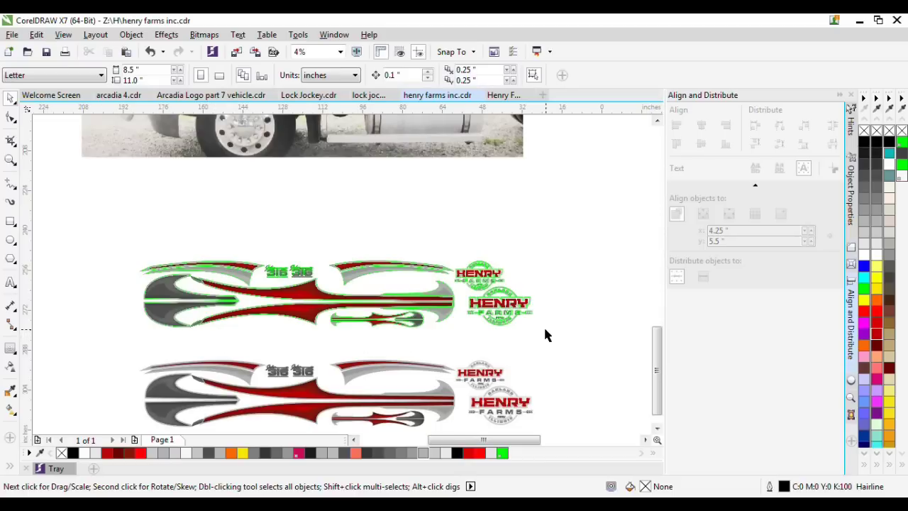
# Examine the green-outlined nested layout, including its mirrored stripes, hood graphic, 316 lettering and both Henry Farms logos
pyautogui.scroll(2, 304, 300)
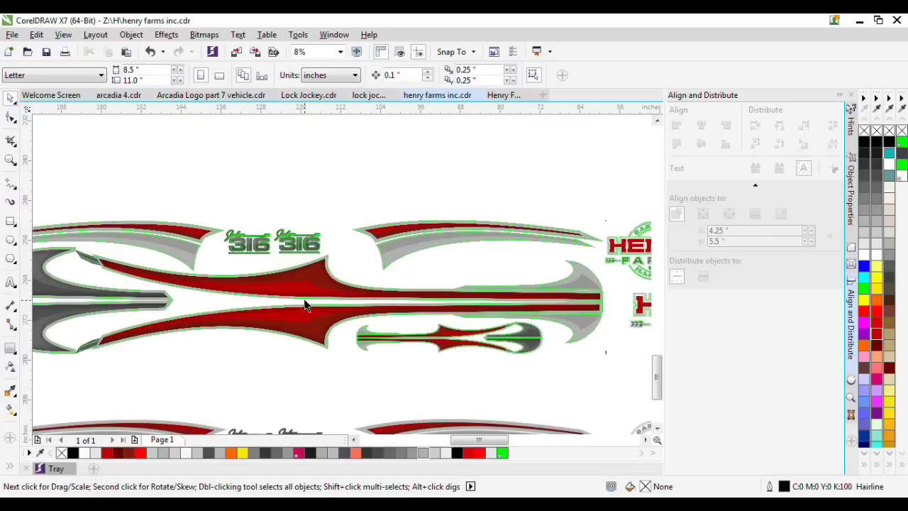
pyautogui.scroll(-2, 369, 324)
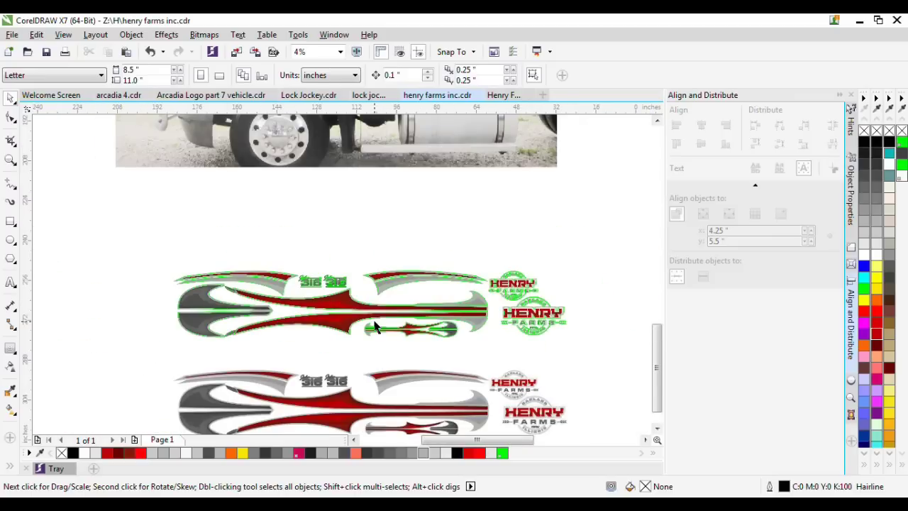
pyautogui.scroll(2, 254, 318)
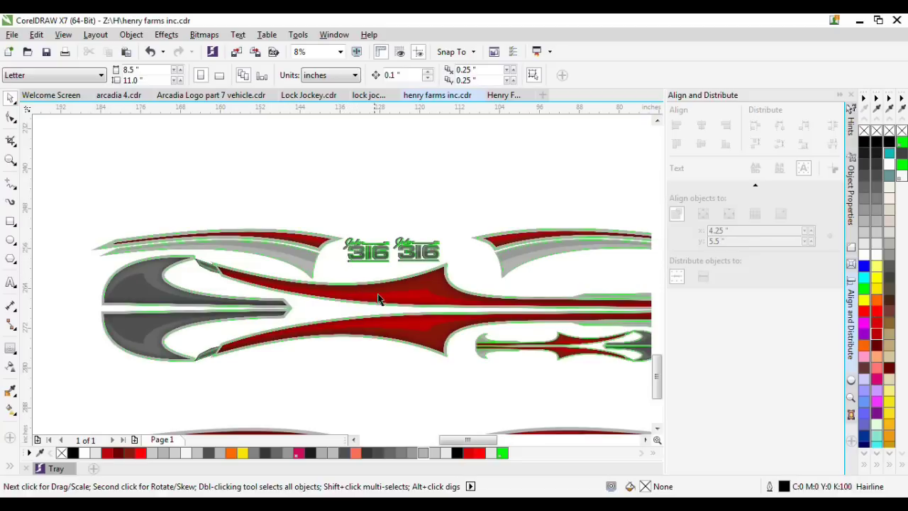
pyautogui.scroll(-2, 377, 331)
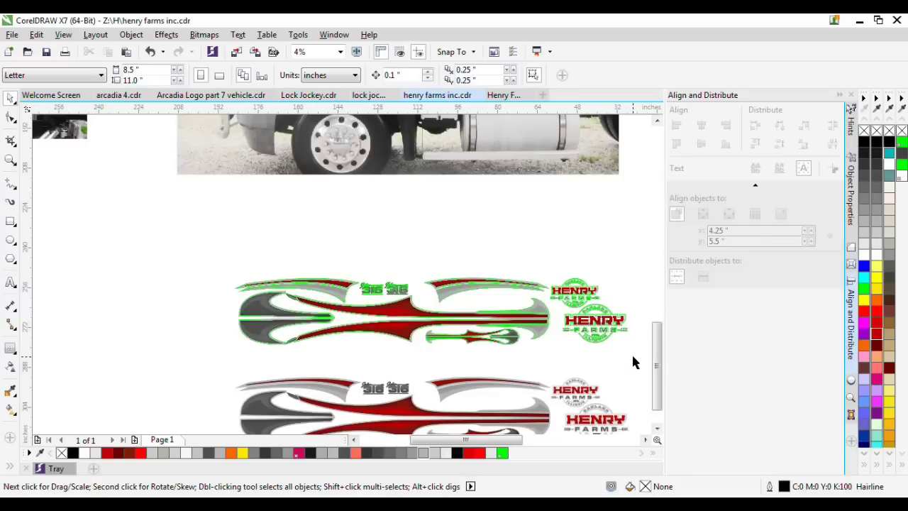
pyautogui.moveTo(190, 249); pyautogui.dragTo(628, 359)
pyautogui.scroll(-1, 553, 362)
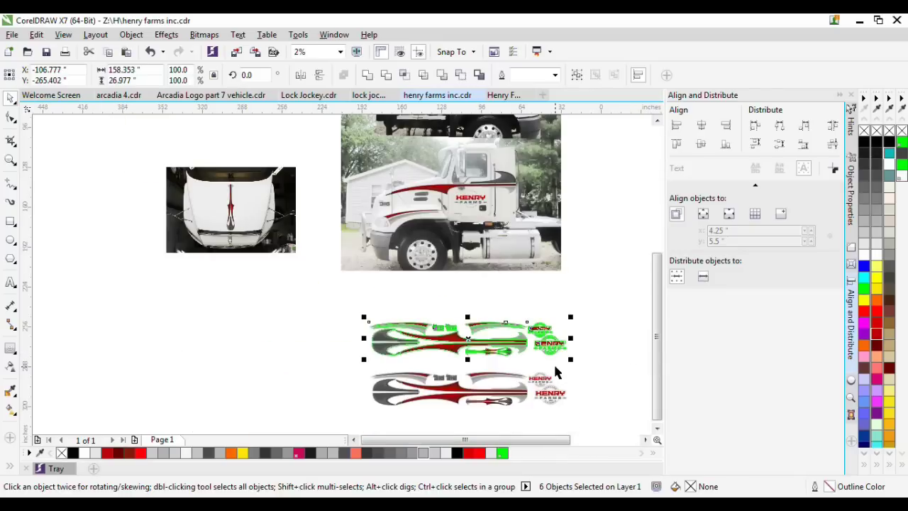
pyautogui.scroll(1, 555, 368)
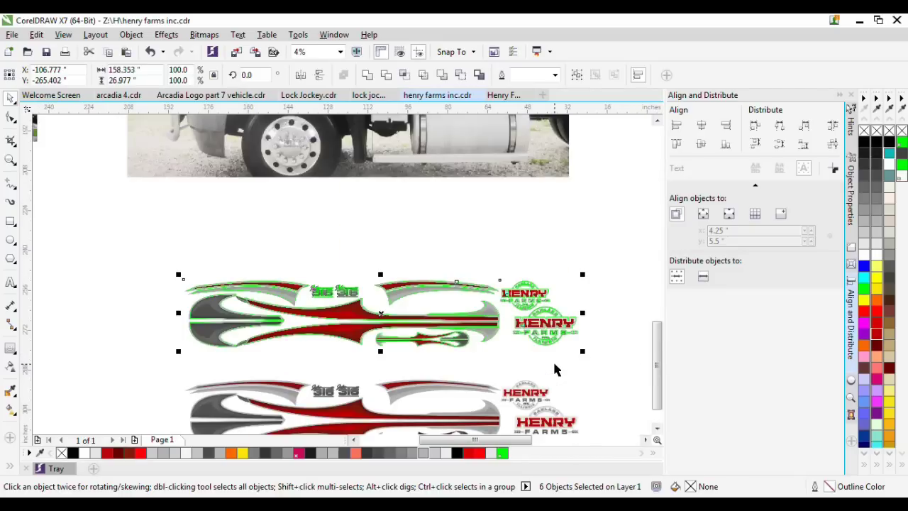
pyautogui.scroll(1, 558, 369)
pyautogui.click(598, 348)
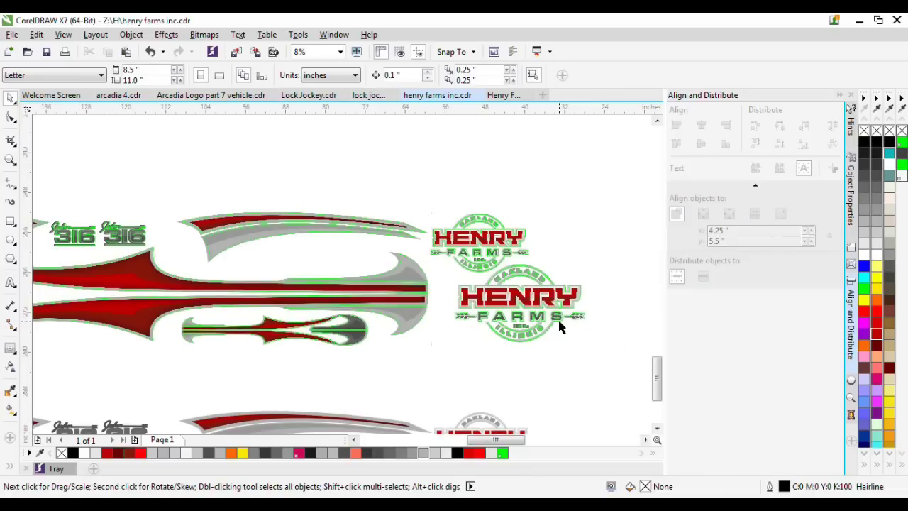
pyautogui.scroll(1, 501, 202)
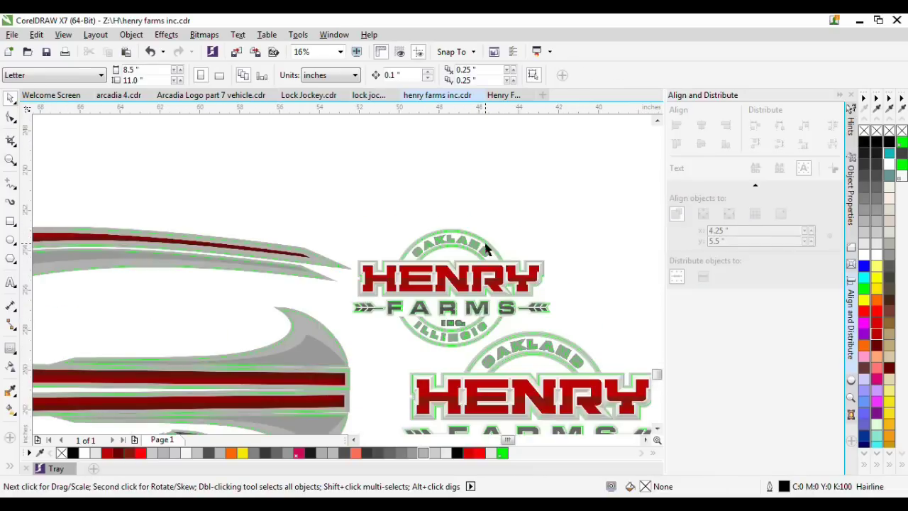
pyautogui.scroll(1, 487, 247)
pyautogui.scroll(-2, 486, 248)
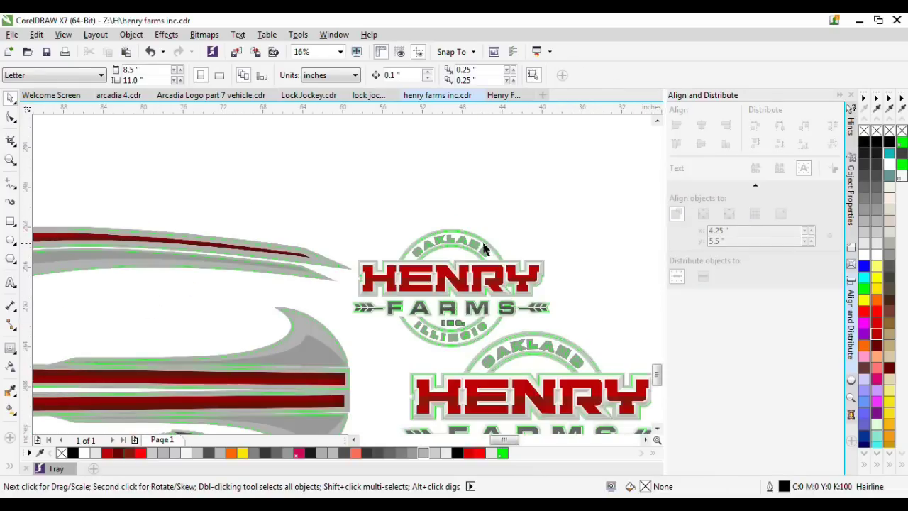
pyautogui.scroll(-1, 484, 248)
# Select the grey border around the red fender stripe on the lower truck photo for inspection
pyautogui.click(11, 183)
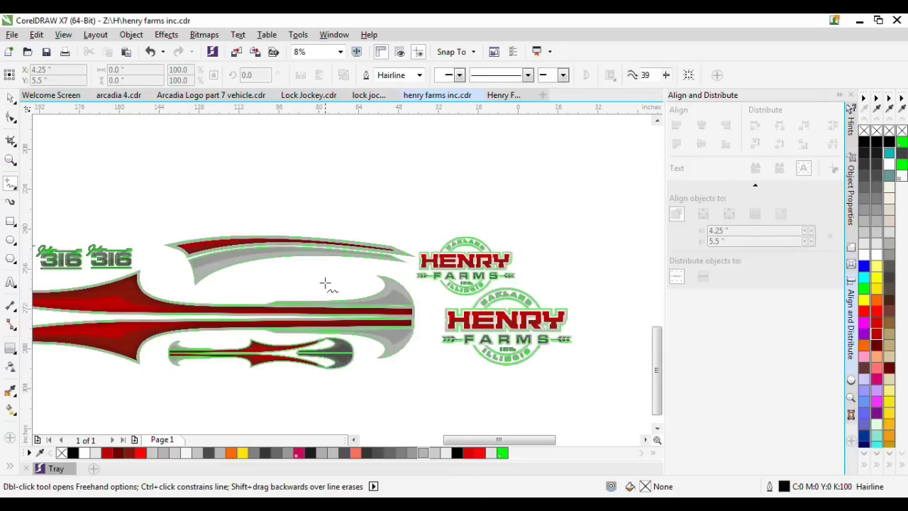
pyautogui.scroll(-1, 325, 284)
pyautogui.scroll(-1, 370, 305)
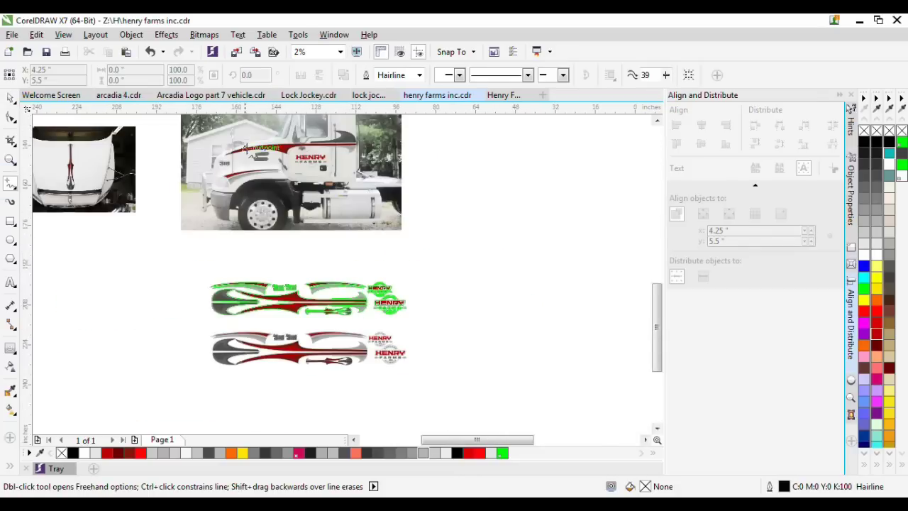
pyautogui.scroll(2, 245, 148)
pyautogui.click(10, 98)
pyautogui.scroll(1, 147, 244)
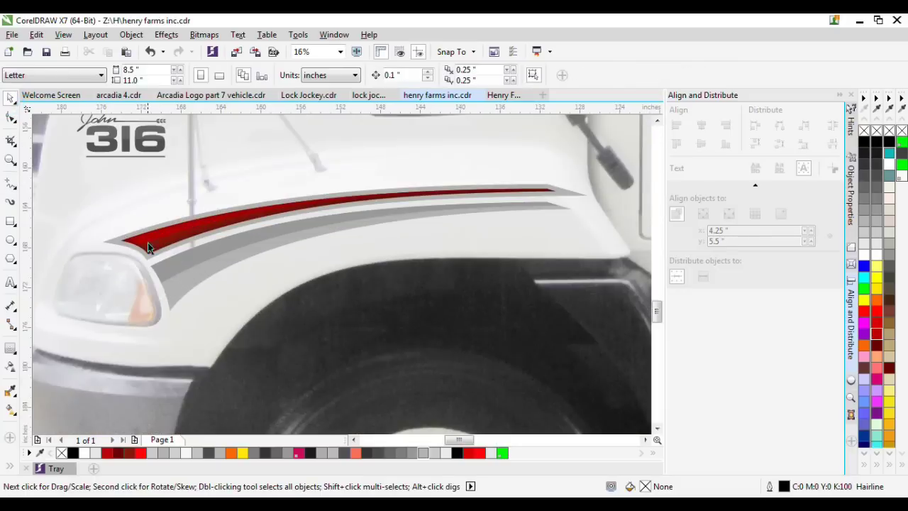
pyautogui.click(133, 250)
pyautogui.scroll(1, 128, 249)
pyautogui.click(116, 240)
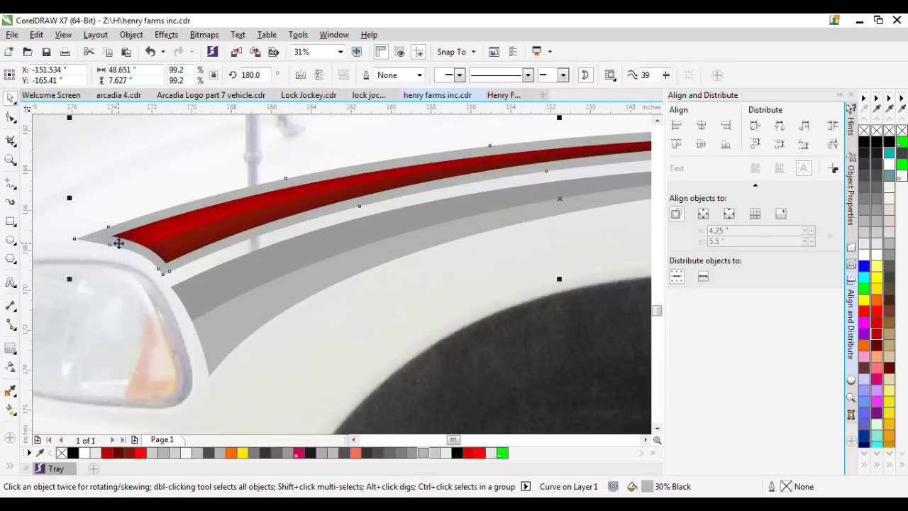
# Apply a one-step inside contour with a white fill to the grey border around the red fender stripe
pyautogui.click(11, 348)
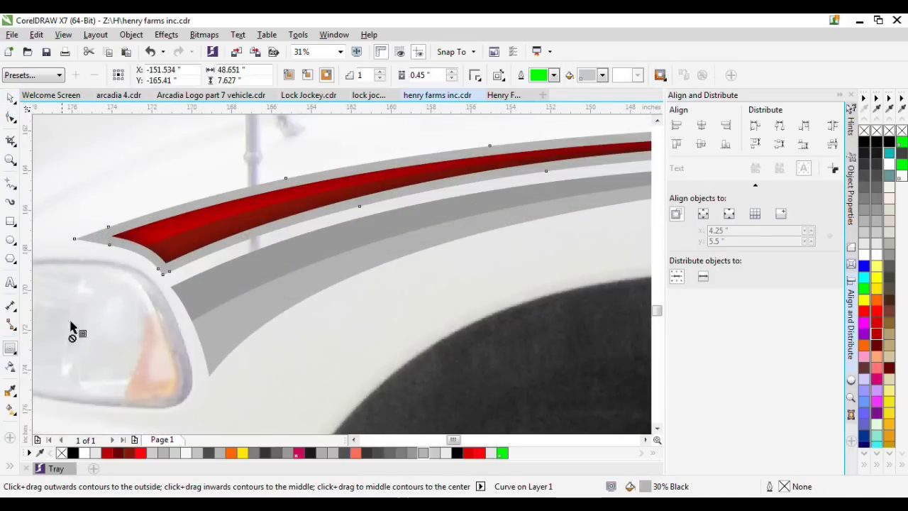
pyautogui.click(310, 76)
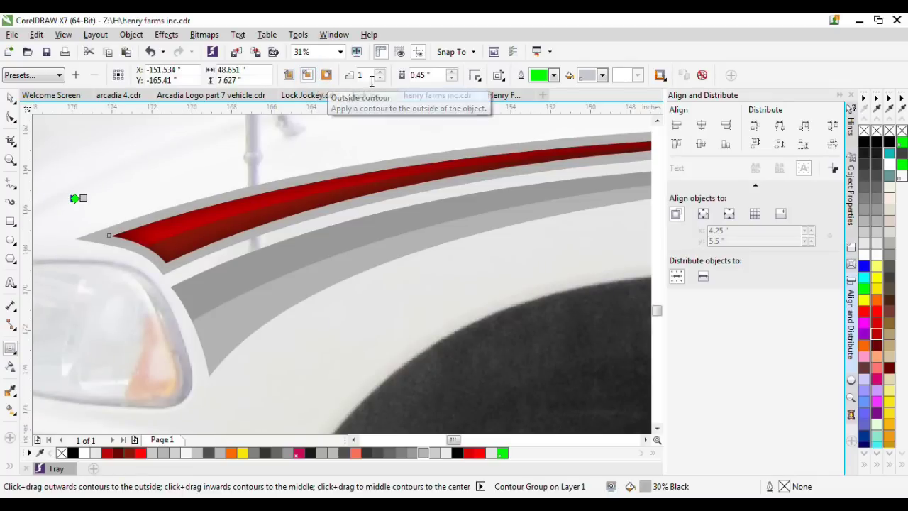
pyautogui.click(602, 75)
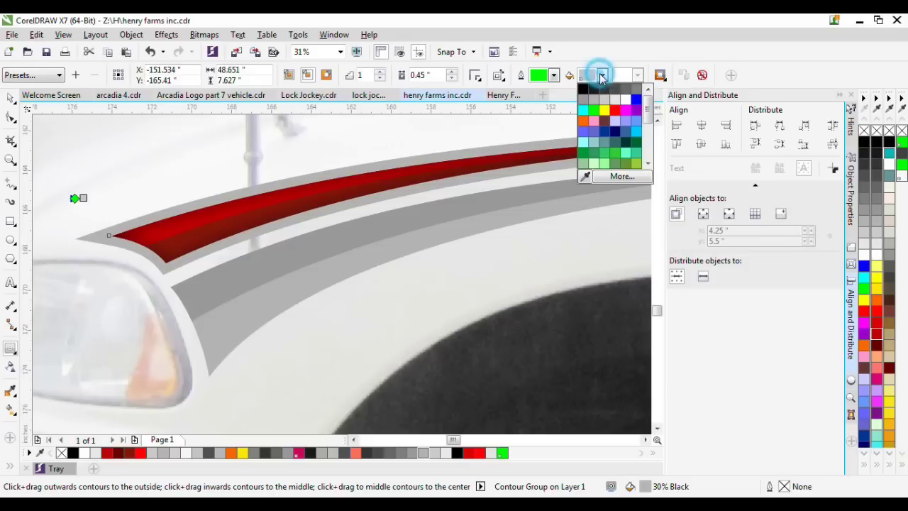
pyautogui.click(615, 99)
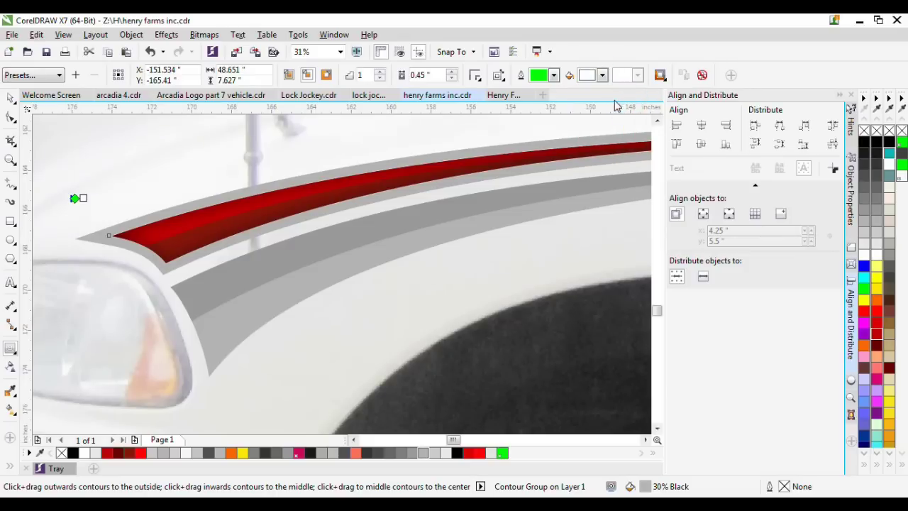
# Set the contour offset of the stripe border to 0.15 inches
pyautogui.click(452, 79)
pyautogui.click(452, 78)
pyautogui.click(452, 79)
pyautogui.click(452, 79)
pyautogui.click(452, 78)
pyautogui.click(452, 79)
pyautogui.click(451, 79)
pyautogui.click(452, 78)
pyautogui.click(452, 79)
pyautogui.click(451, 79)
pyautogui.click(452, 78)
pyautogui.click(452, 79)
pyautogui.click(451, 79)
pyautogui.click(451, 72)
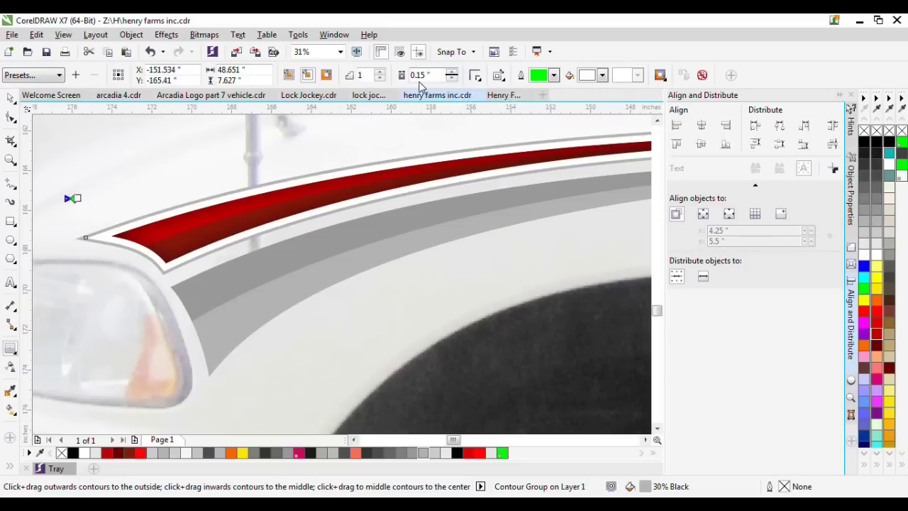
# Break the contour group apart and select the white inner curve separately from the grey border
pyautogui.scroll(2, 81, 223)
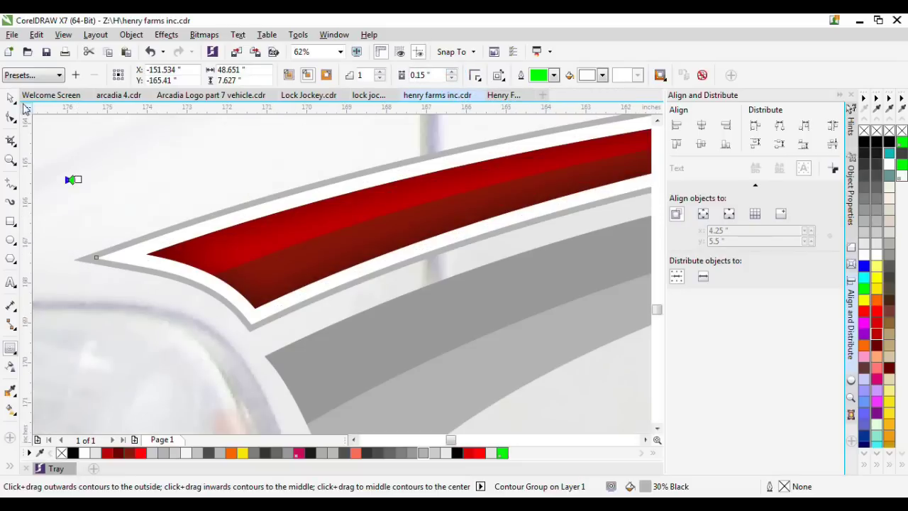
pyautogui.click(11, 97)
pyautogui.rightClick(125, 257)
pyautogui.click(153, 278)
pyautogui.click(125, 263)
pyautogui.click(125, 255)
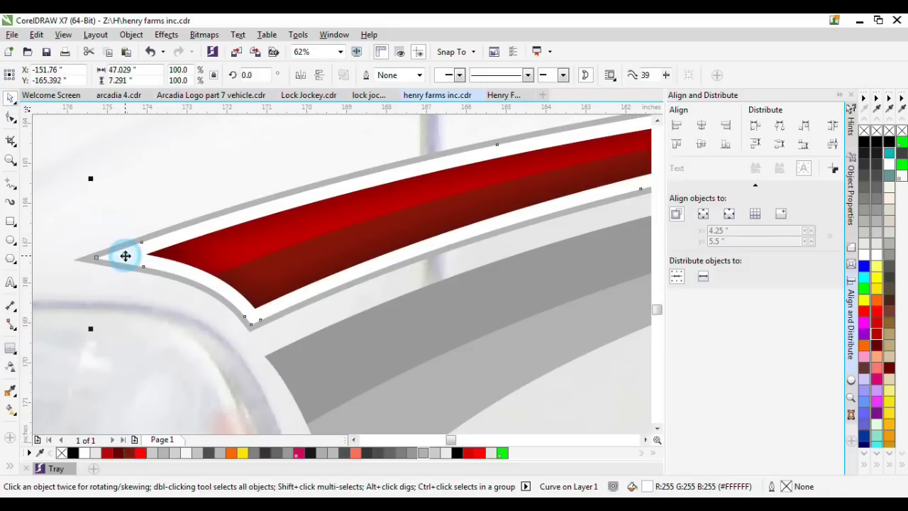
# Give the inner contour curve no fill and a hairline outline in the CutContour spot colour
pyautogui.click(864, 131)
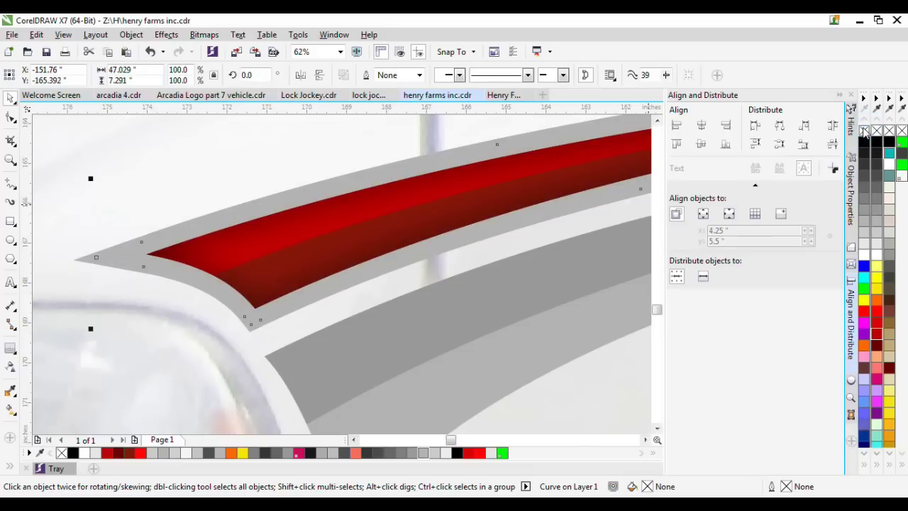
pyautogui.rightClick(902, 145)
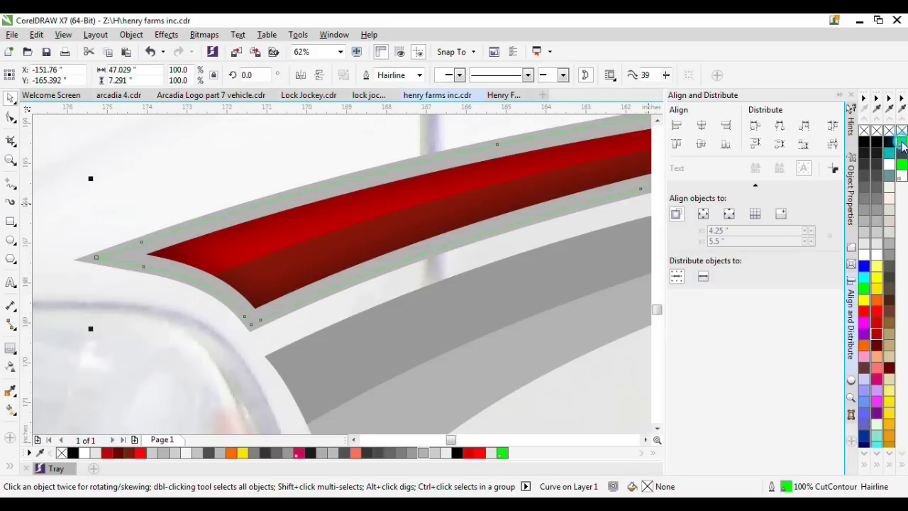
pyautogui.hotkey('ctrl', 'z')
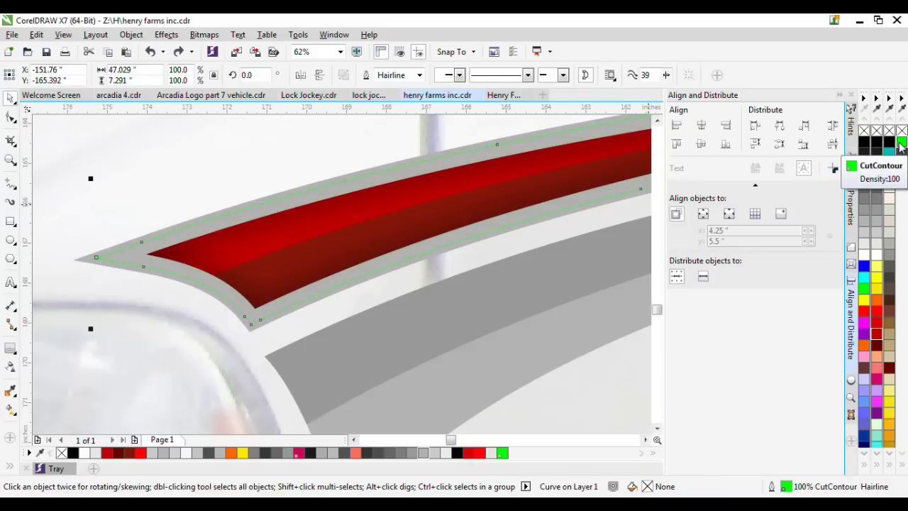
pyautogui.rightClick(901, 146)
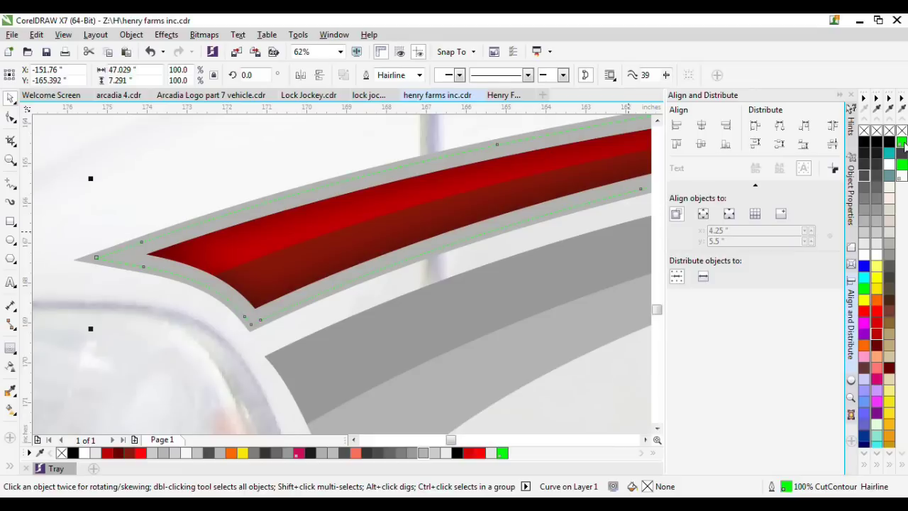
pyautogui.click(902, 144)
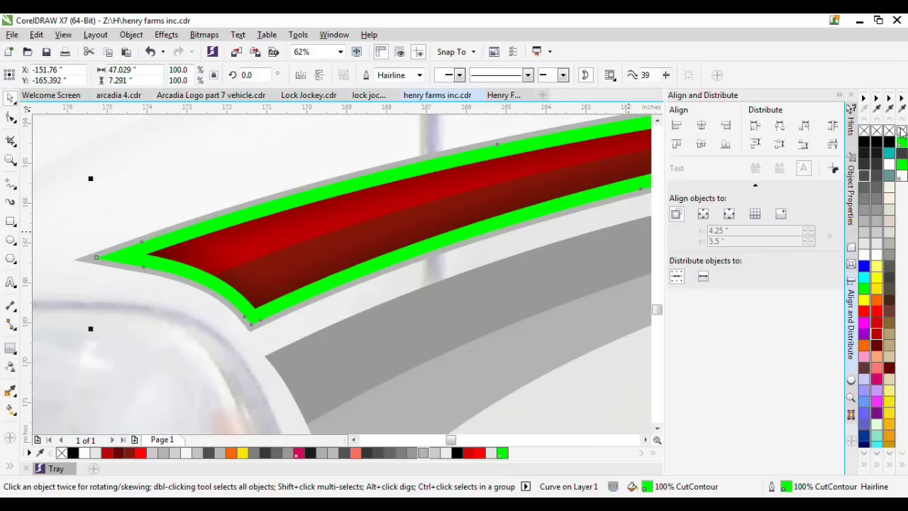
pyautogui.click(903, 131)
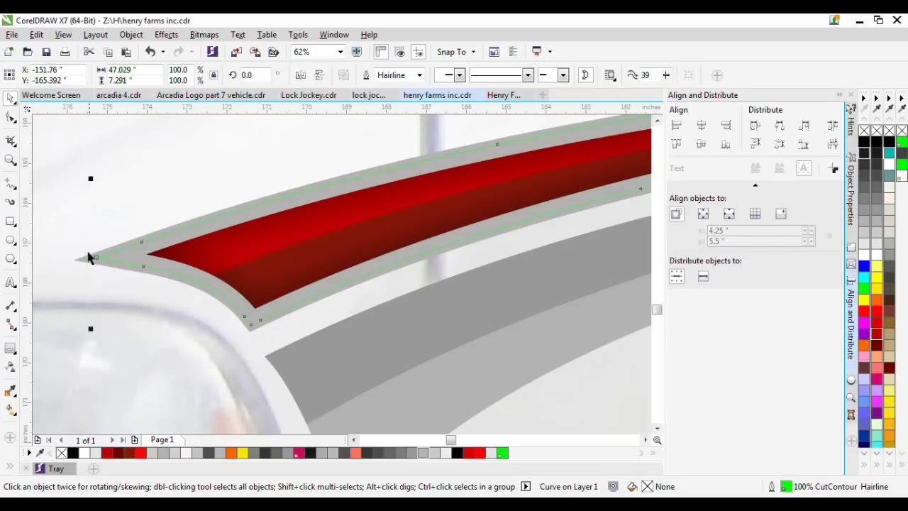
# Examine the nested graphics with green cut lines, the plain nested copy and the stripes on the lower truck photo
pyautogui.scroll(-2, 83, 257)
pyautogui.scroll(-8, 83, 258)
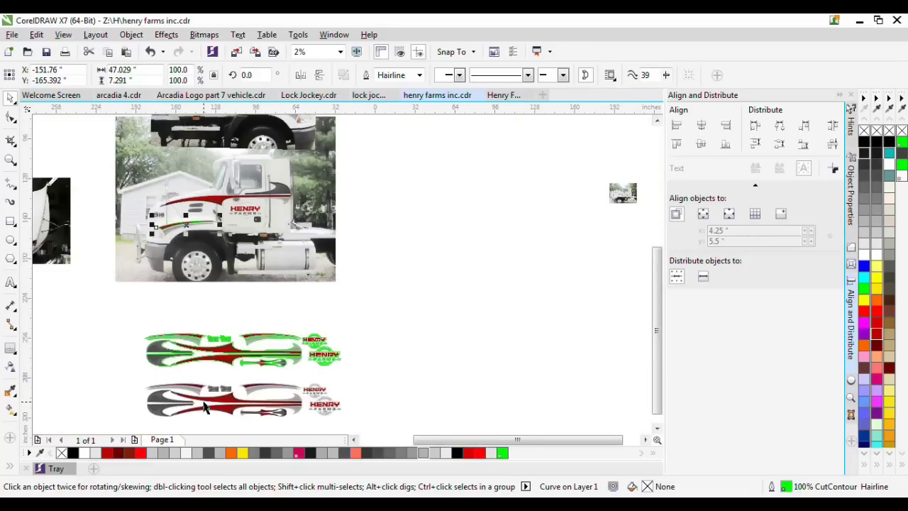
pyautogui.scroll(2, 206, 414)
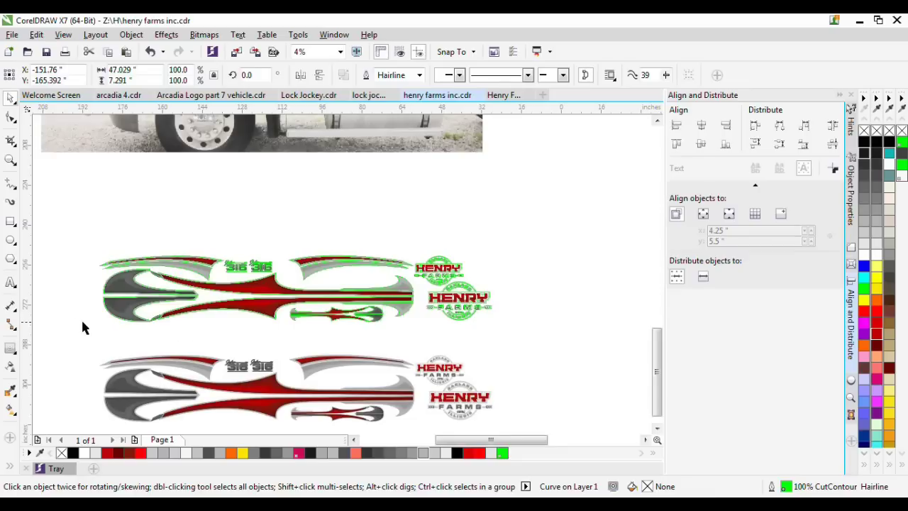
pyautogui.scroll(1, 344, 304)
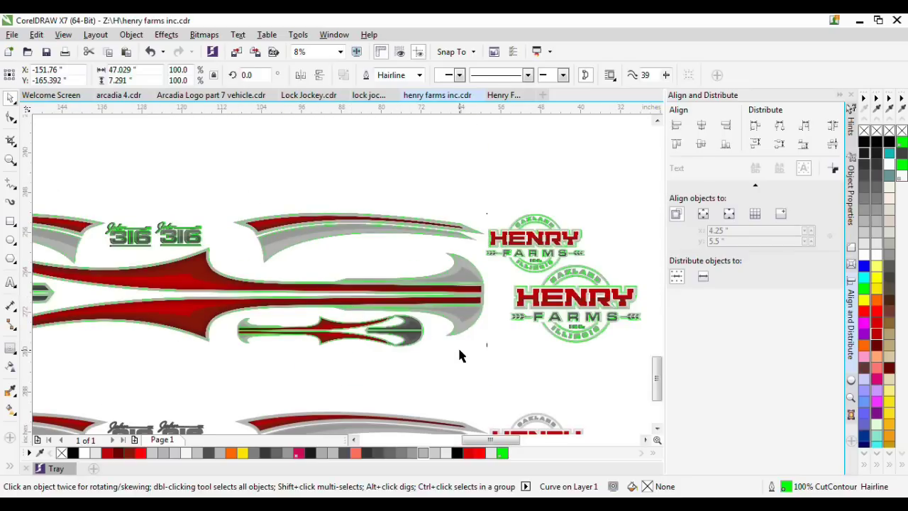
pyautogui.scroll(-1, 532, 287)
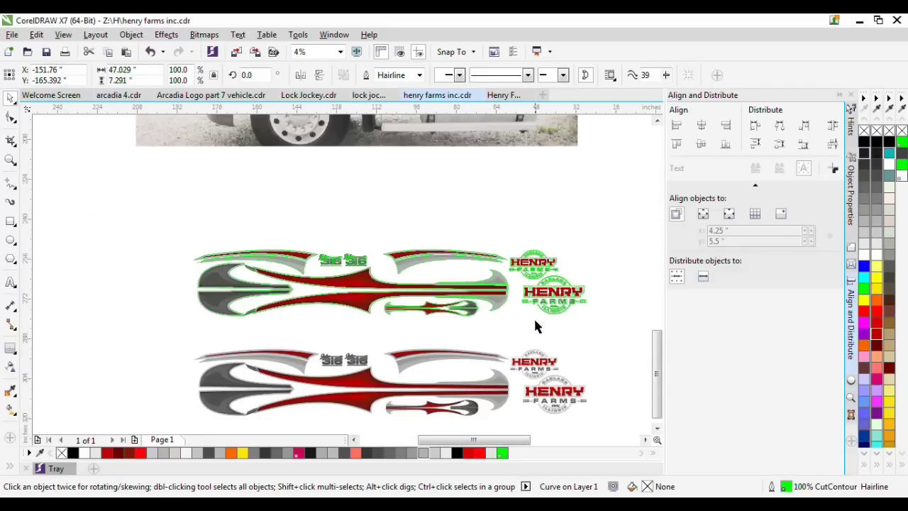
pyautogui.scroll(-1, 544, 330)
pyautogui.scroll(1, 553, 229)
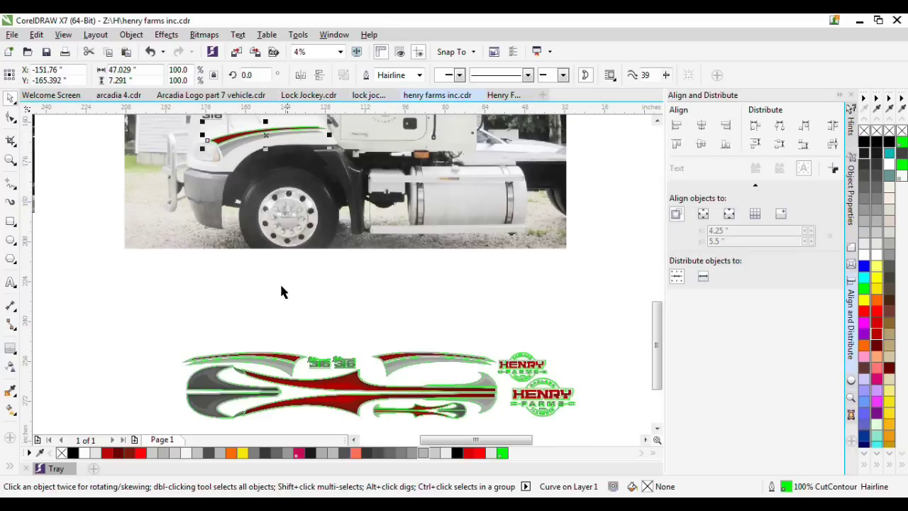
pyautogui.scroll(-1, 470, 293)
pyautogui.scroll(1, 428, 188)
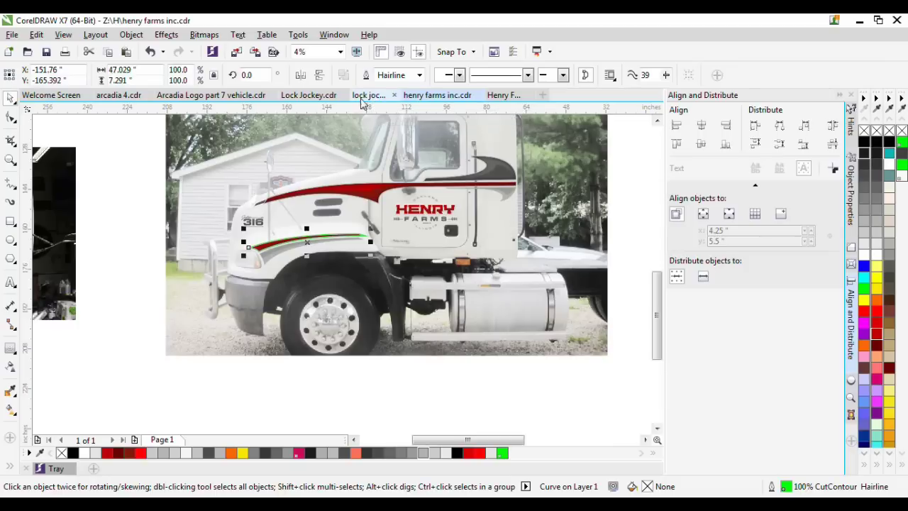
# Switch to lock jock webinar.cdr and examine the Lock Jockeys van photo and the front, rear and side van templates
pyautogui.click(364, 100)
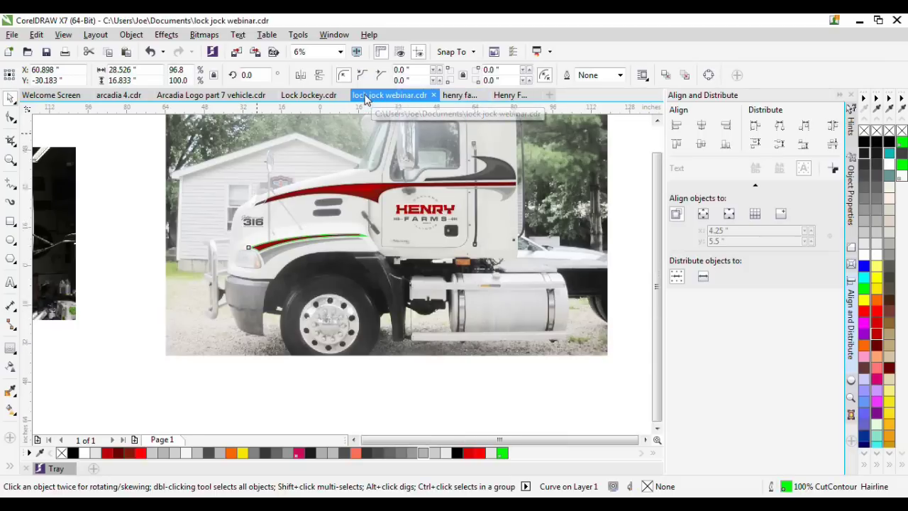
pyautogui.click(319, 100)
pyautogui.click(377, 100)
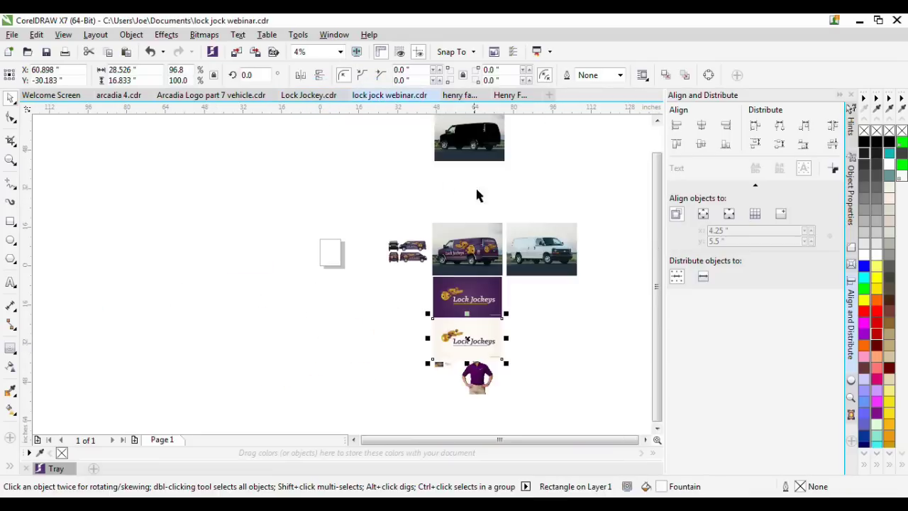
pyautogui.click(555, 332)
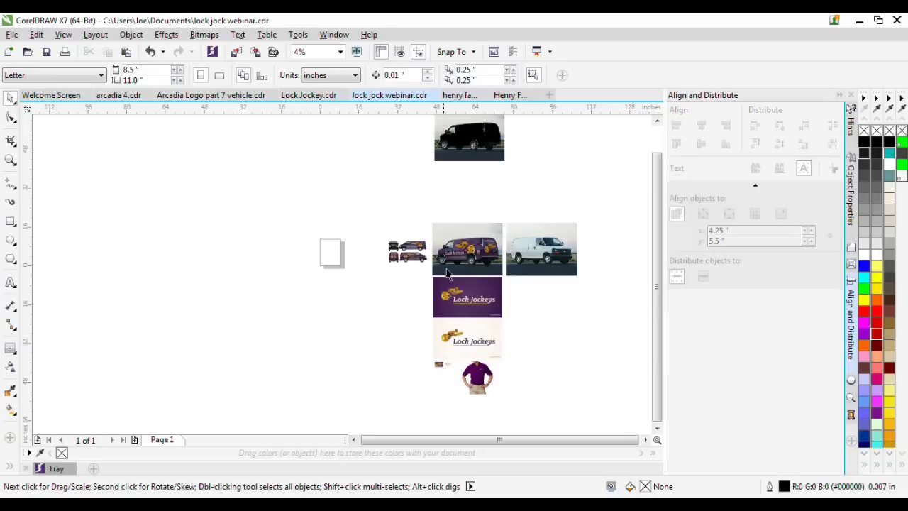
pyautogui.scroll(1, 447, 273)
pyautogui.scroll(1, 464, 214)
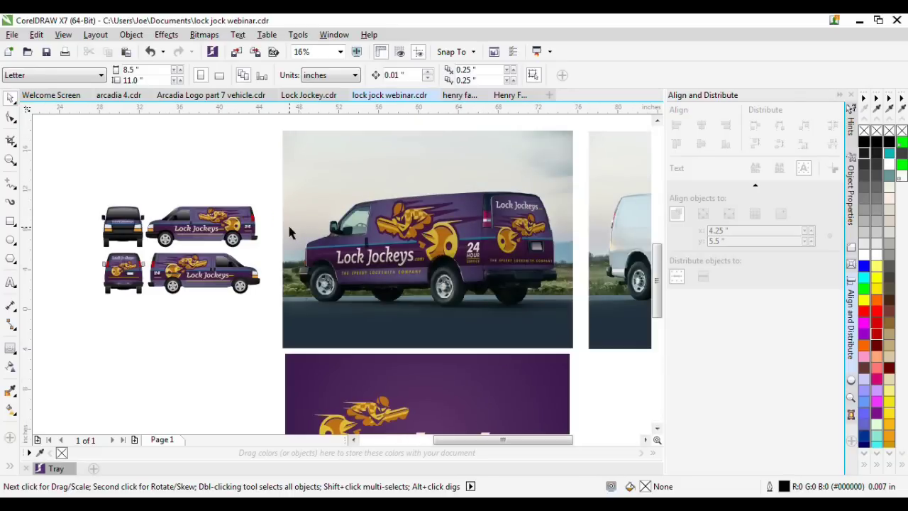
pyautogui.scroll(-1, 507, 272)
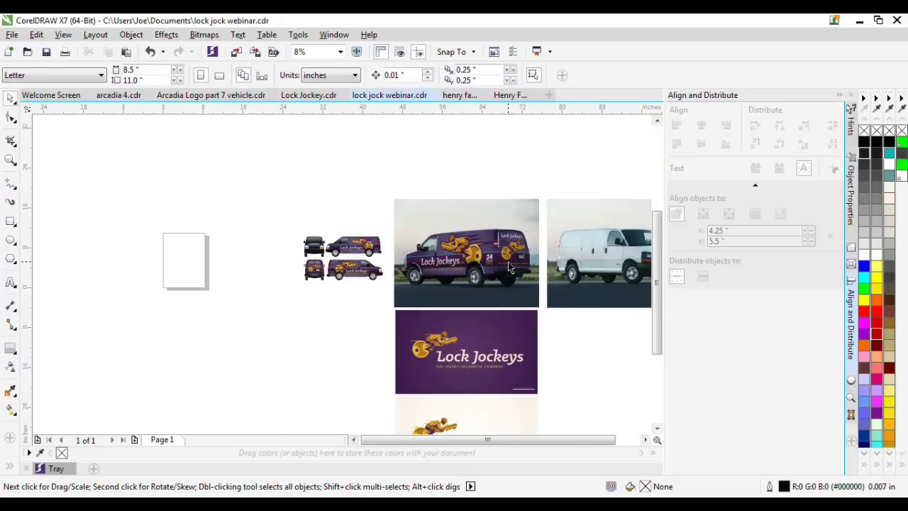
pyautogui.scroll(1, 349, 266)
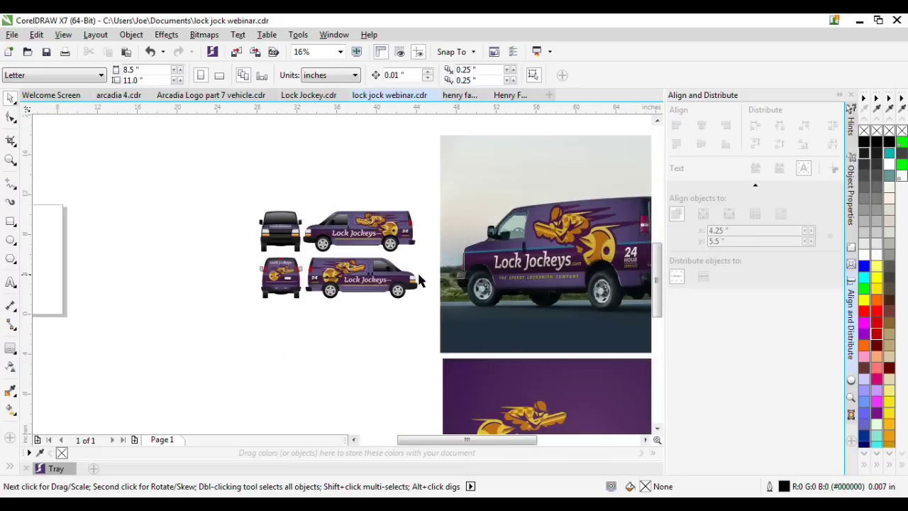
pyautogui.scroll(1, 328, 250)
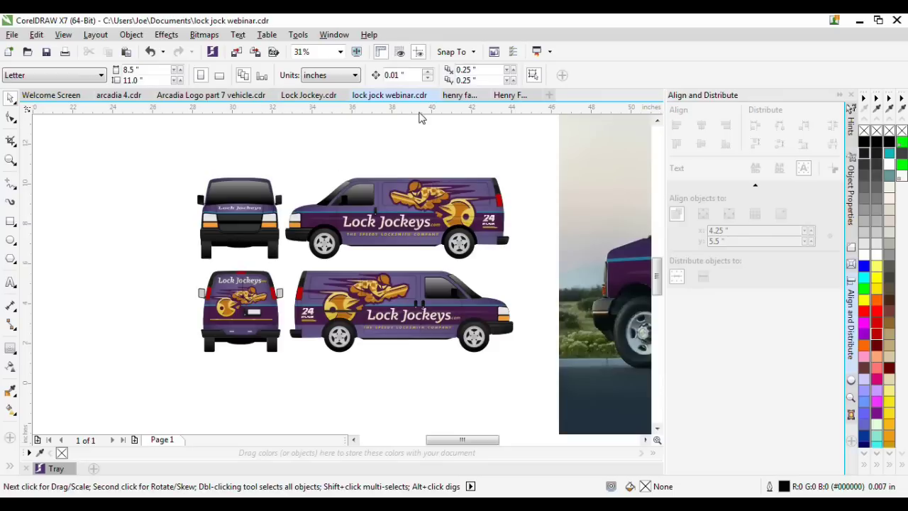
pyautogui.click(234, 140)
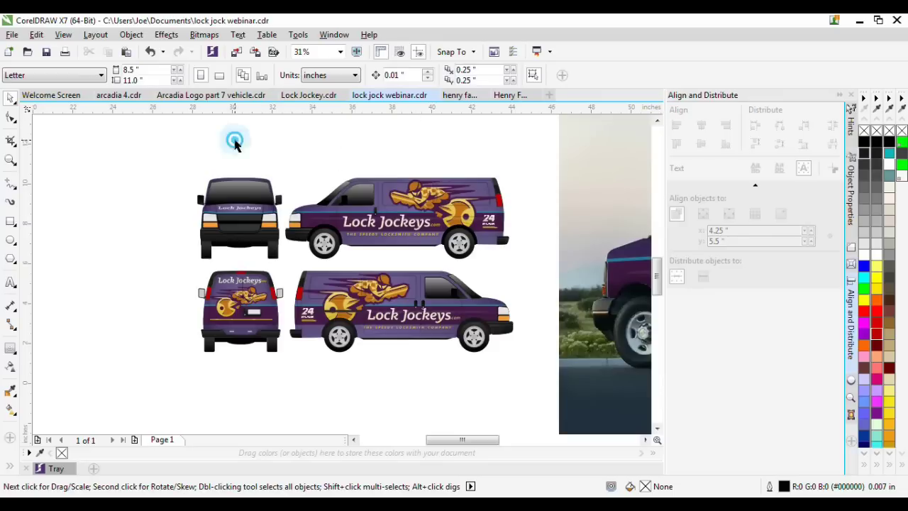
# Open Corel CONNECT and search its content for "van"
pyautogui.click(551, 52)
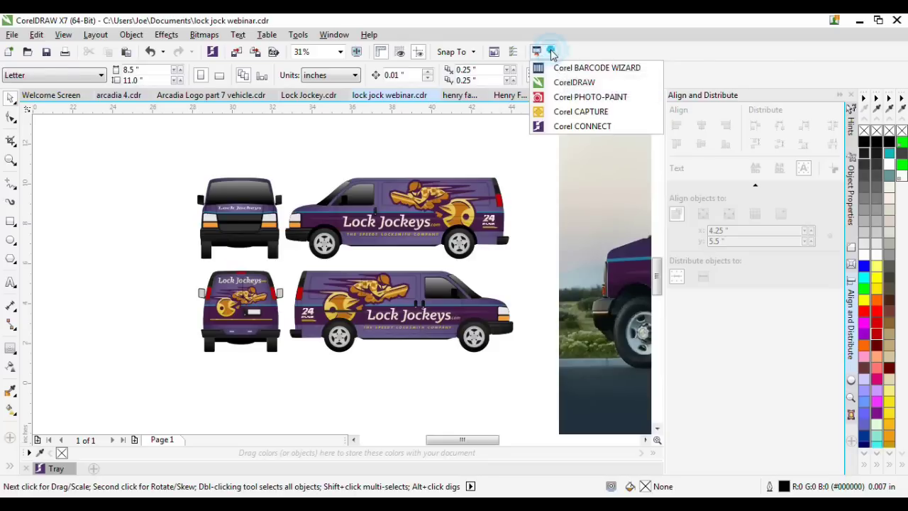
pyautogui.click(582, 127)
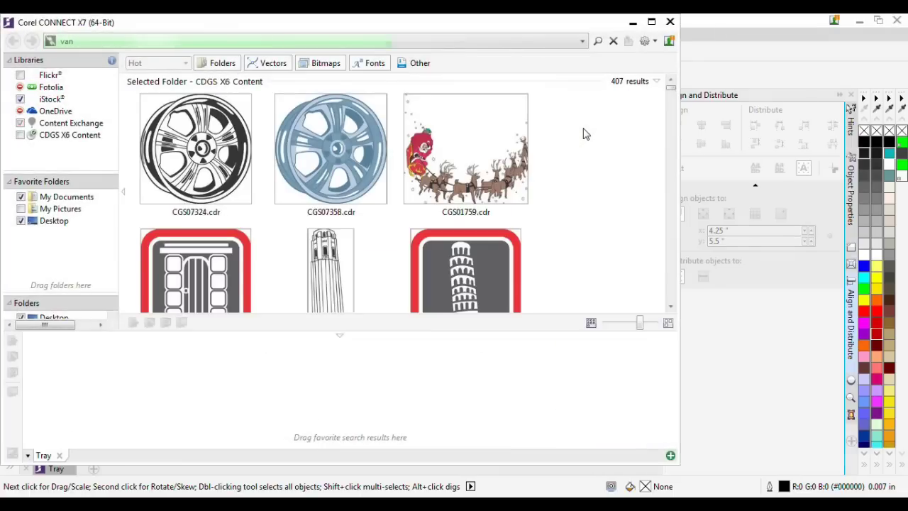
pyautogui.click(93, 43)
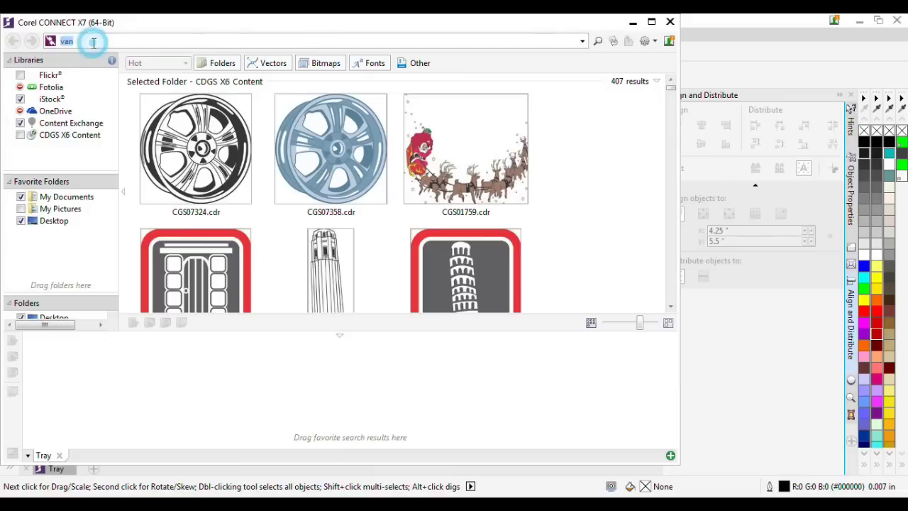
pyautogui.click(101, 41)
pyautogui.click(83, 41)
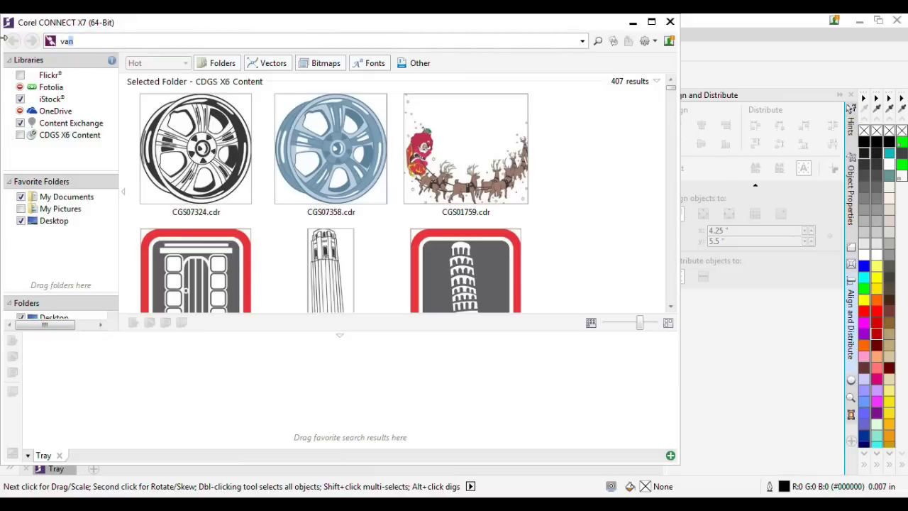
pyautogui.click(596, 46)
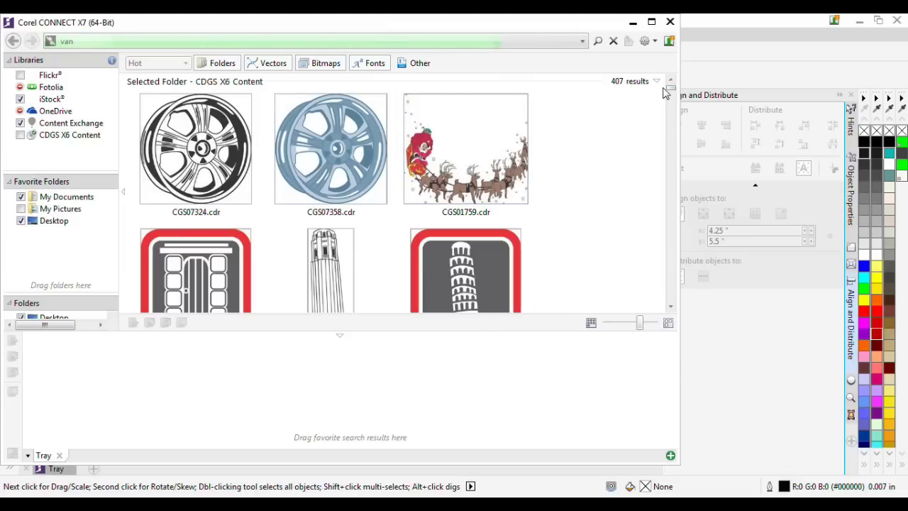
# Browse the van template search results and enlarge their thumbnails
pyautogui.moveTo(671, 94); pyautogui.dragTo(674, 115)
pyautogui.scroll(-1, 614, 172)
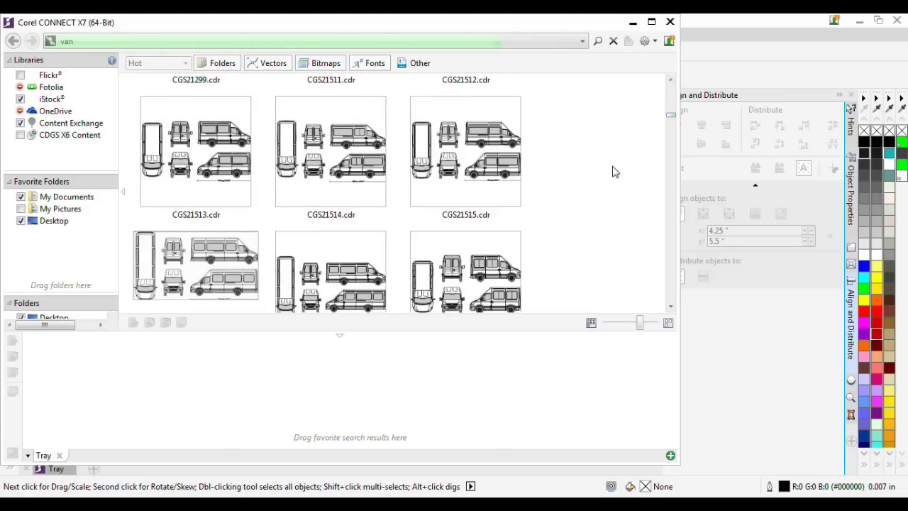
pyautogui.scroll(-1, 614, 172)
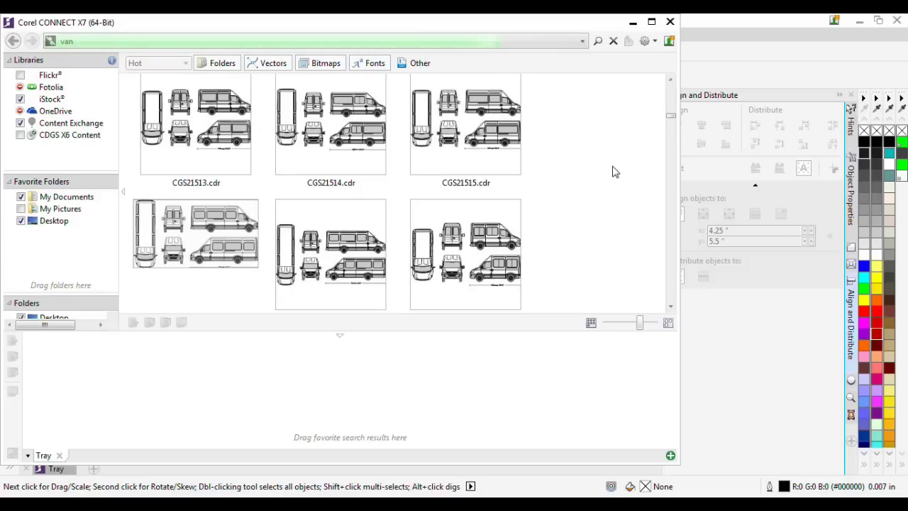
pyautogui.moveTo(638, 325)
pyautogui.mouseDown()
pyautogui.moveTo(651, 324)
pyautogui.moveTo(624, 323)
pyautogui.moveTo(651, 323)
pyautogui.mouseUp()
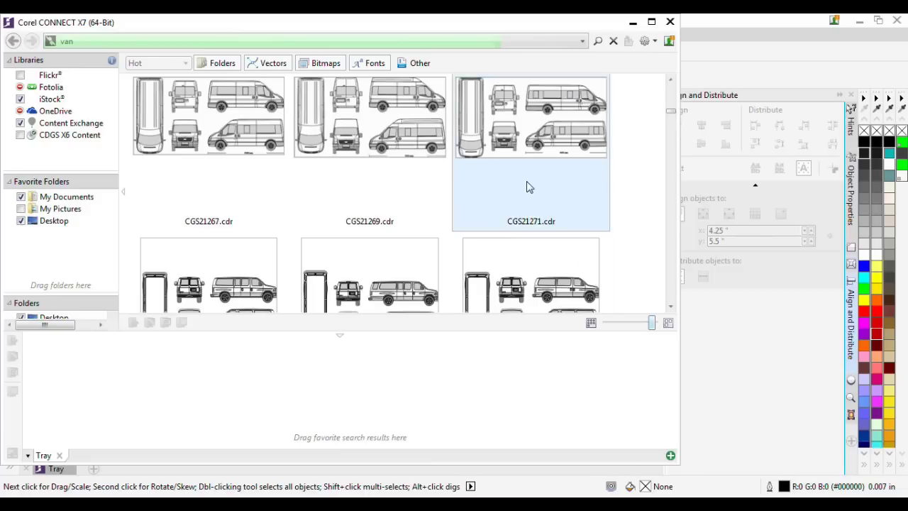
# Find the CGS09305.cdr van template among the van search results, add it to the tray, and return to the drawing
pyautogui.scroll(-2, 522, 184)
pyautogui.moveTo(326, 202)
pyautogui.scroll(-10, 518, 191)
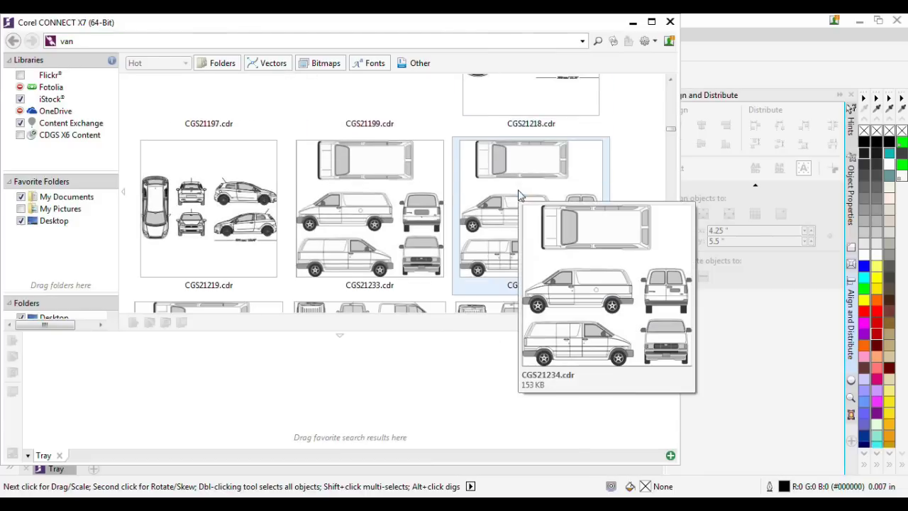
pyautogui.scroll(-10, 518, 192)
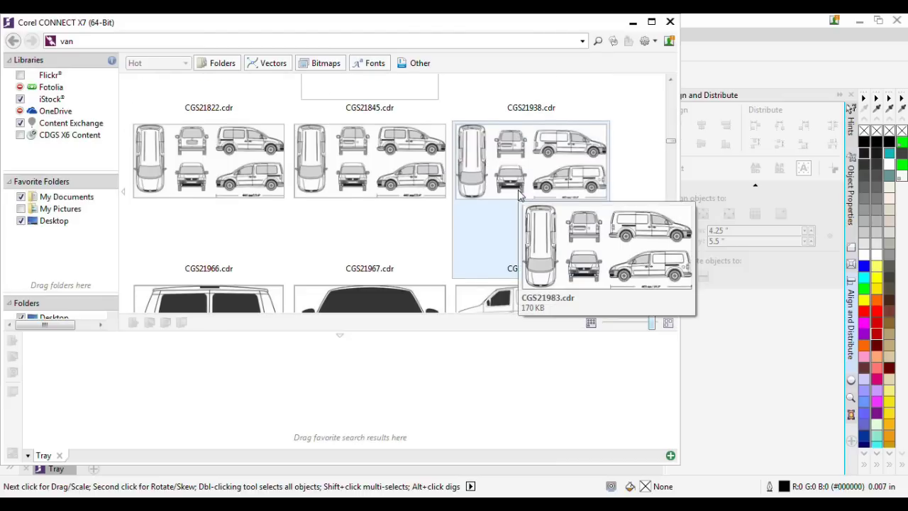
pyautogui.scroll(-10, 496, 206)
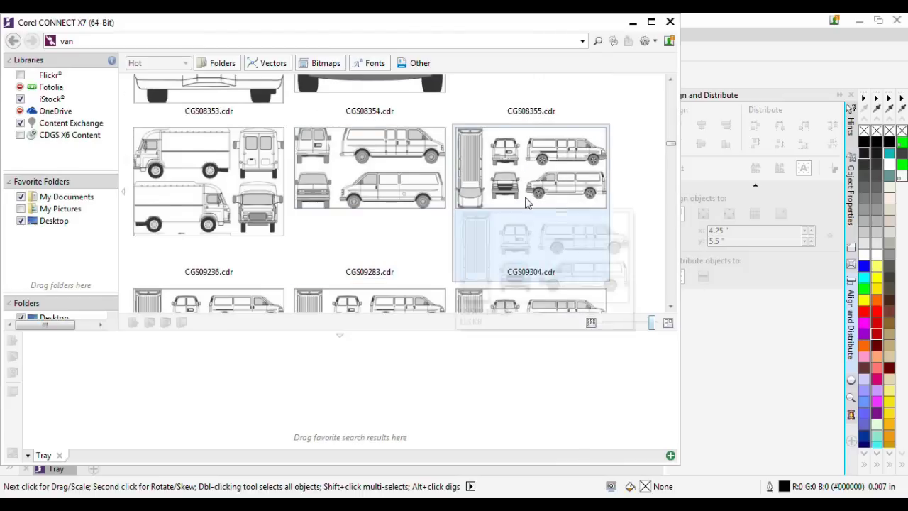
pyautogui.scroll(-1, 525, 199)
pyautogui.scroll(-2, 538, 165)
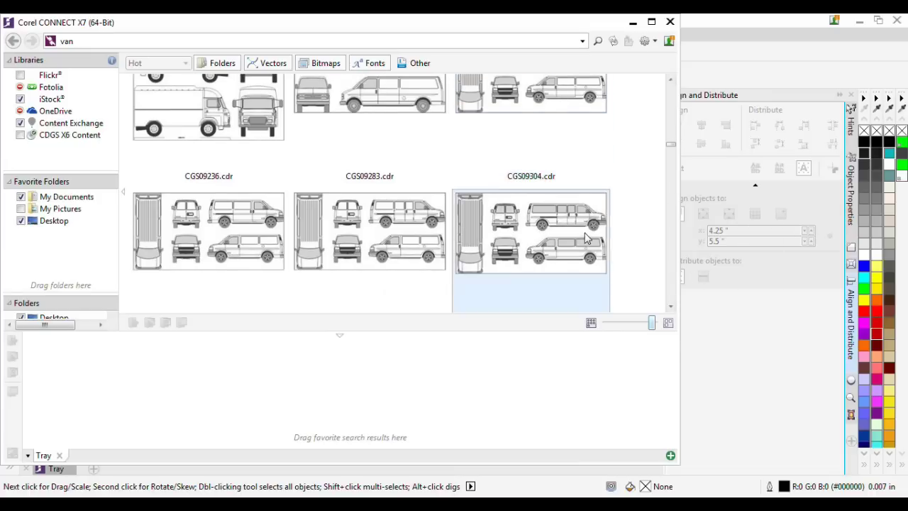
pyautogui.moveTo(211, 217)
pyautogui.click(204, 213)
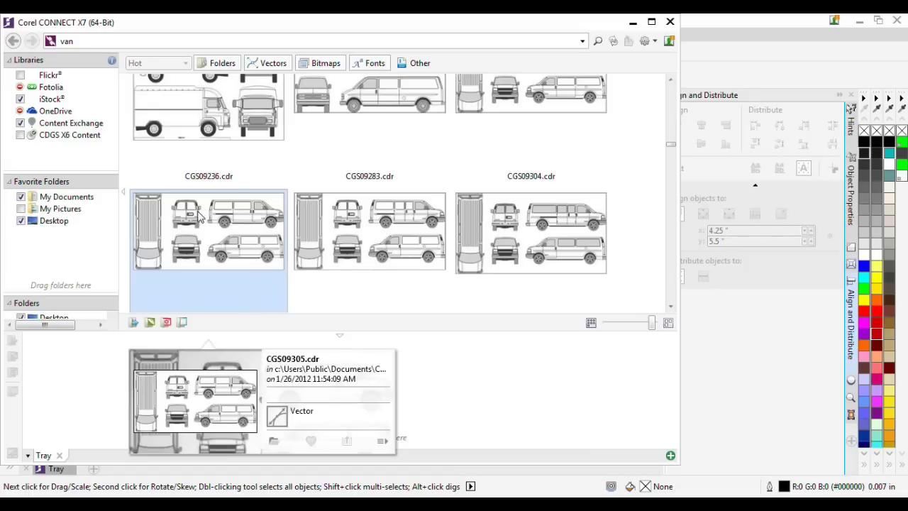
pyautogui.moveTo(198, 226); pyautogui.dragTo(118, 383)
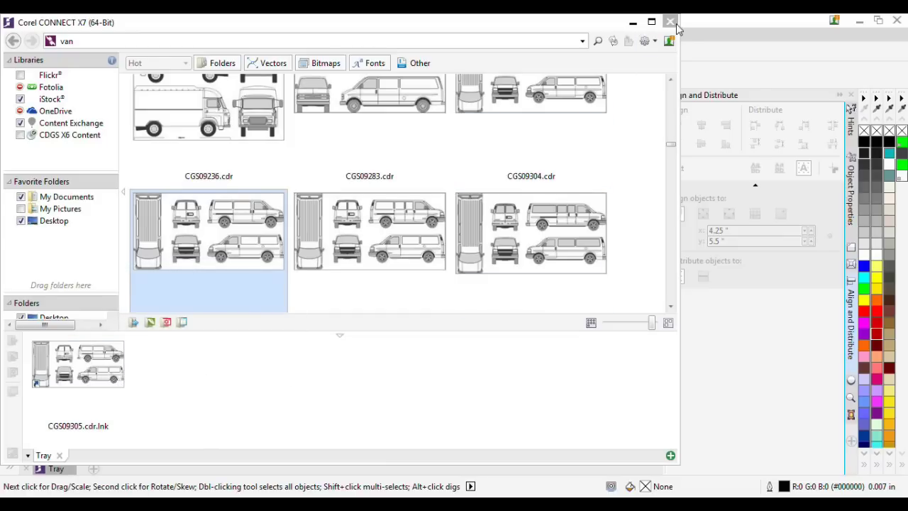
pyautogui.click(633, 23)
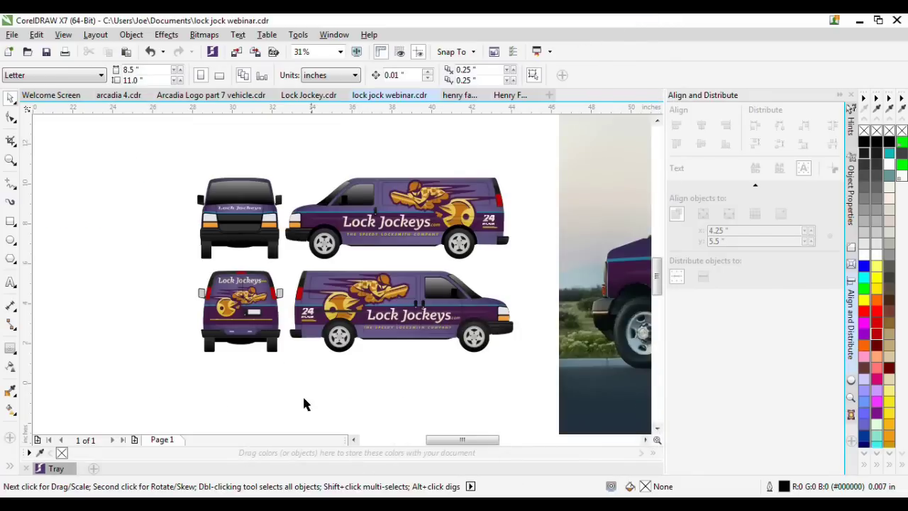
# Place CGS09305.cdr from the tray into the drawing, clear of the purple vans at about X 13.58", Y 5.98"
pyautogui.click(57, 469)
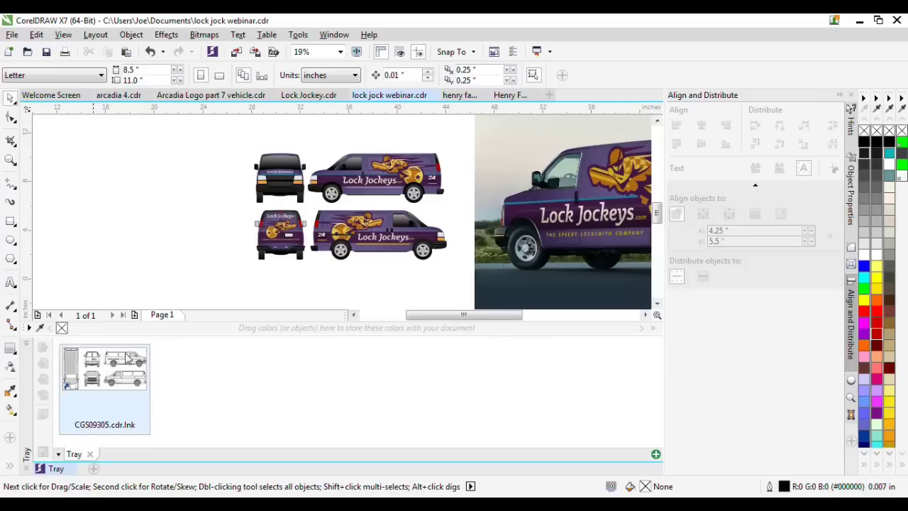
pyautogui.moveTo(110, 385)
pyautogui.moveTo(110, 386); pyautogui.dragTo(137, 200)
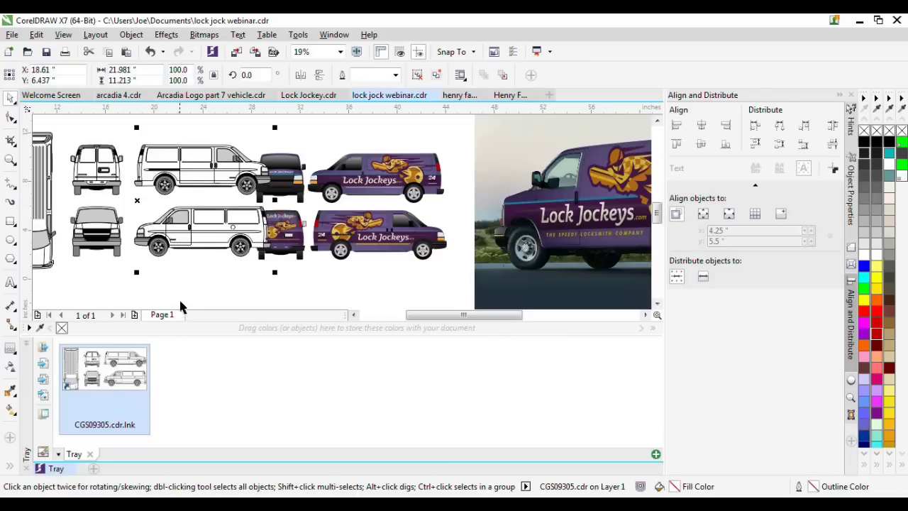
pyautogui.moveTo(199, 238); pyautogui.dragTo(138, 243)
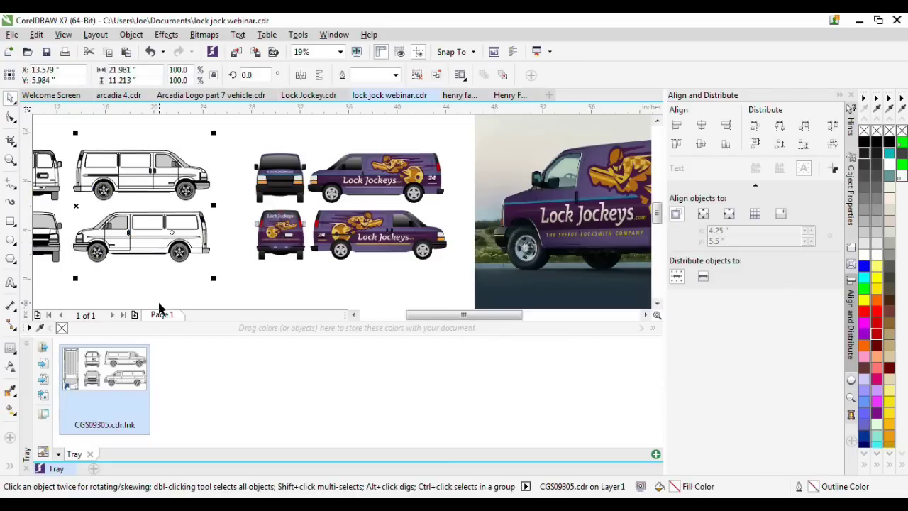
pyautogui.click(27, 346)
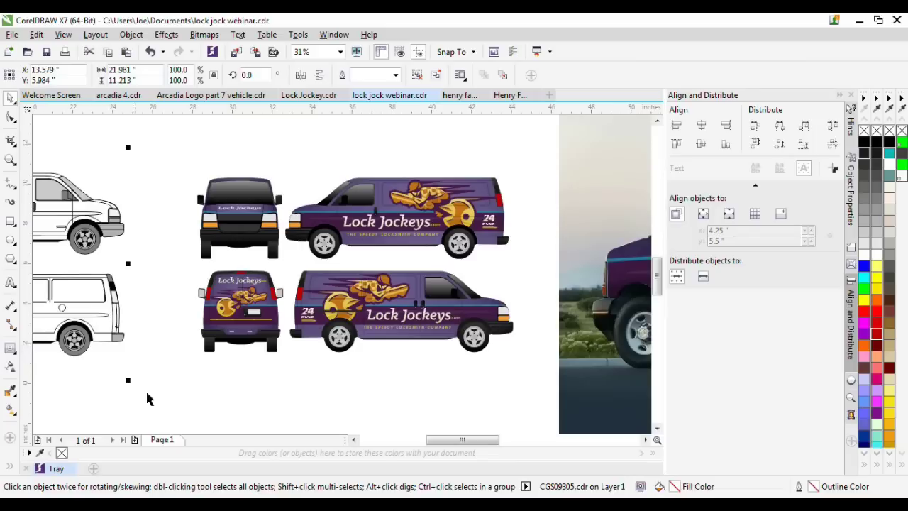
# Move the placed van template down to about X 13.44", Y 2.71" and deselect it
pyautogui.click(441, 438)
pyautogui.scroll(-1, 442, 438)
pyautogui.press('Escape')
pyautogui.moveTo(430, 439); pyautogui.dragTo(400, 443)
pyautogui.click(418, 163)
pyautogui.moveTo(419, 163); pyautogui.dragTo(415, 229)
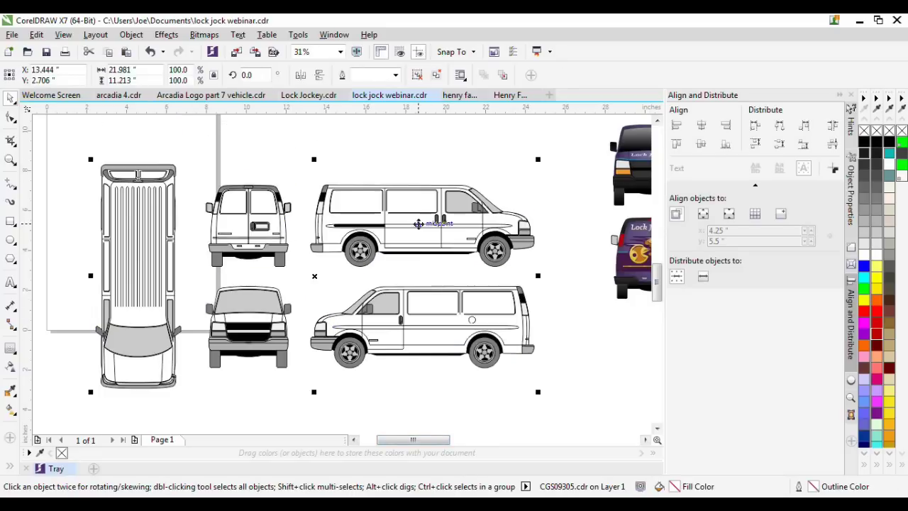
pyautogui.click(304, 288)
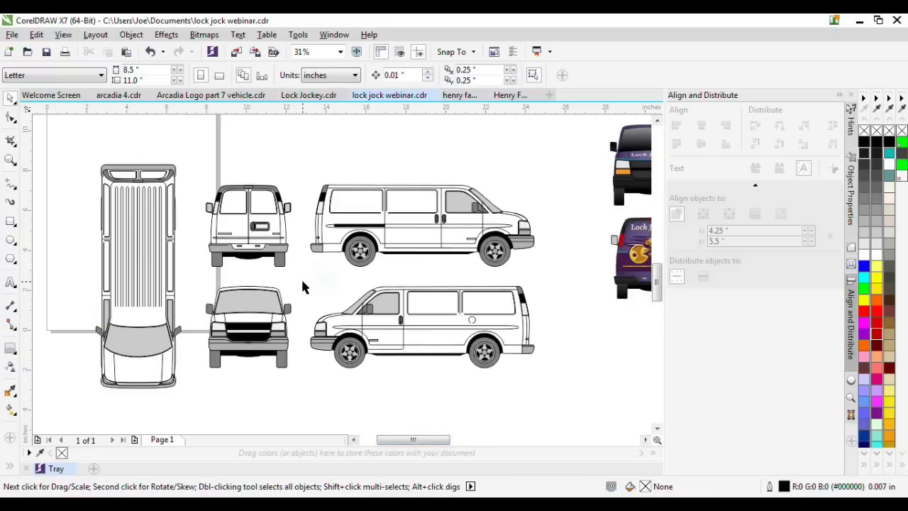
# Ungroup the placed van template into its separate objects
pyautogui.scroll(-2, 304, 288)
pyautogui.scroll(2, 386, 245)
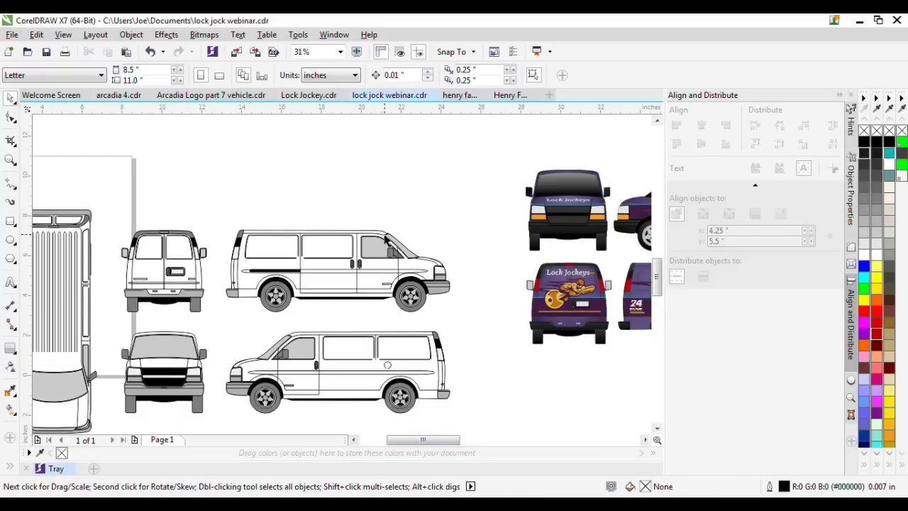
pyautogui.click(376, 230)
pyautogui.rightClick(376, 229)
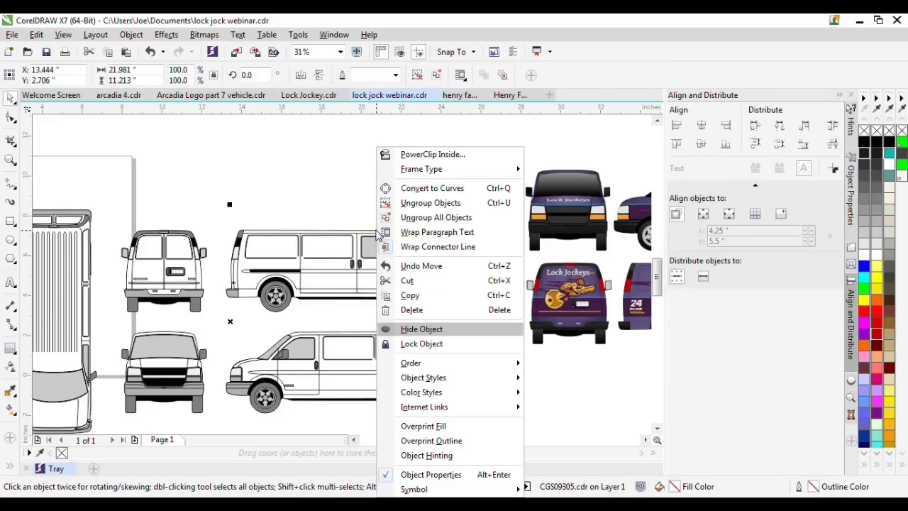
pyautogui.click(408, 204)
pyautogui.click(379, 192)
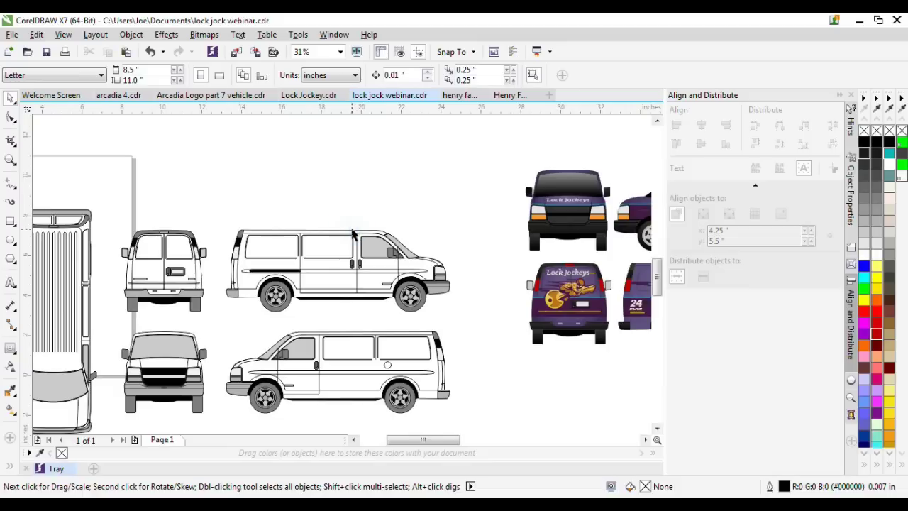
# Isolate the body outline of the upper side-view van and fill it with Lemon Yellow
pyautogui.doubleClick(352, 232)
pyautogui.click(12, 99)
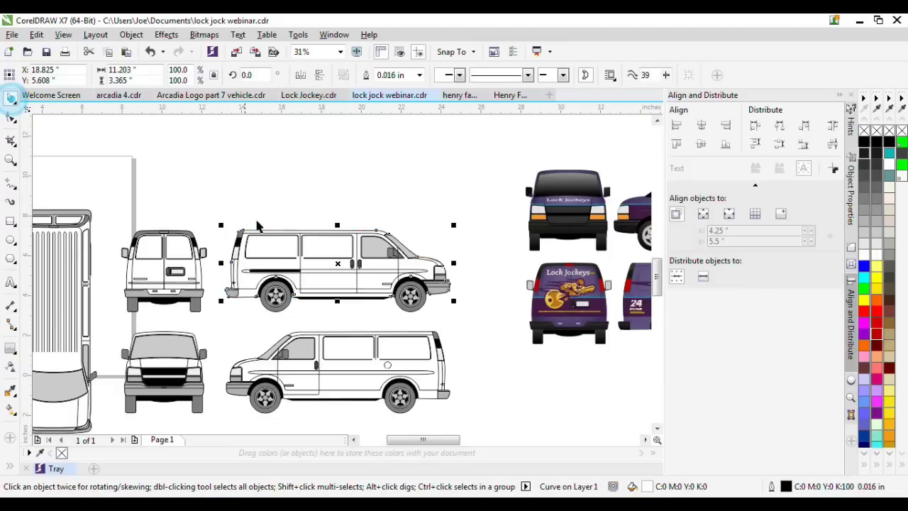
pyautogui.scroll(2, 310, 284)
pyautogui.moveTo(368, 244); pyautogui.dragTo(337, 162)
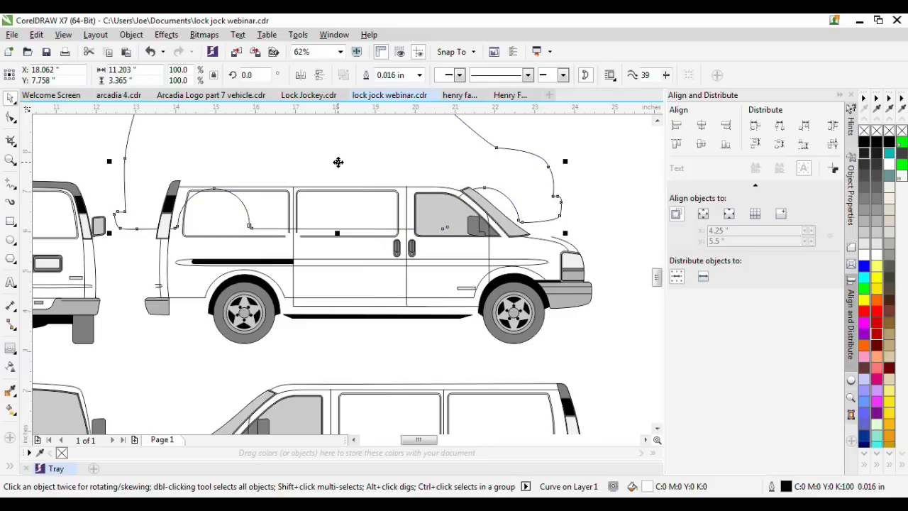
pyautogui.hotkey('ctrl', 'z')
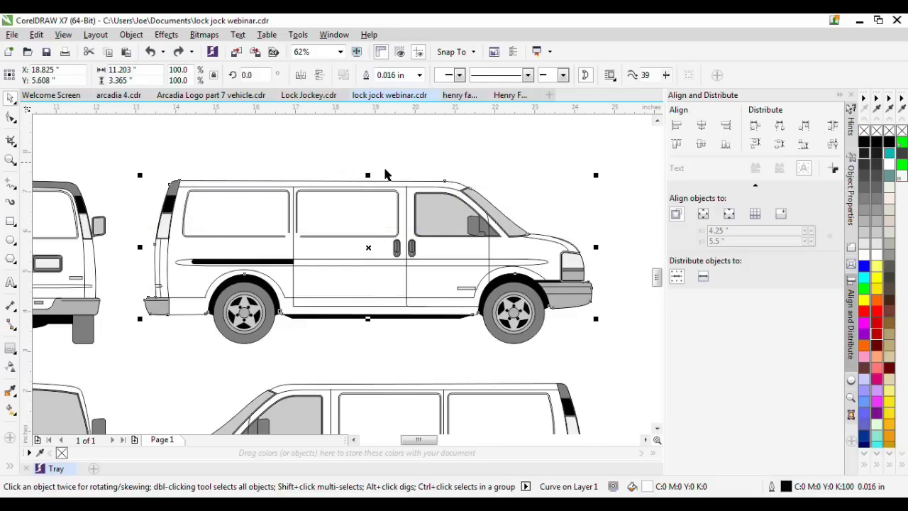
pyautogui.click(877, 277)
pyautogui.click(877, 267)
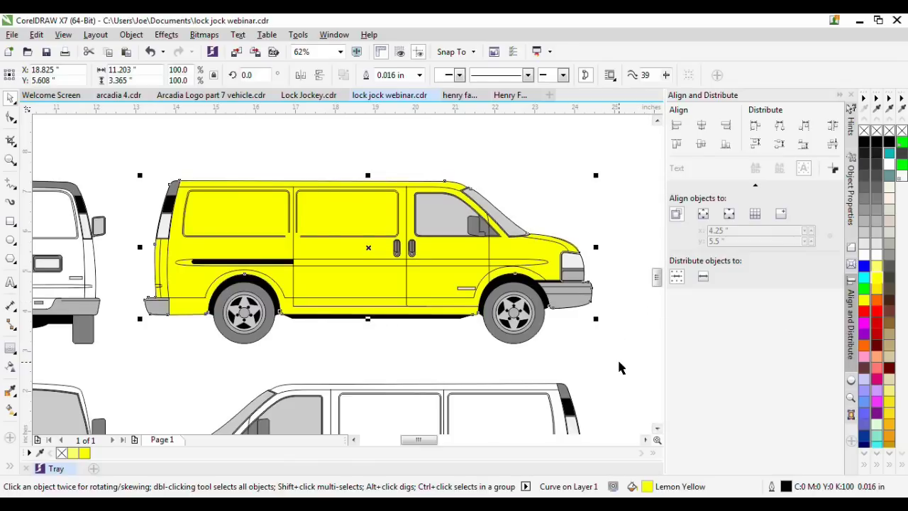
# Try grouping all parts of the yellow side-view van and moving the group down
pyautogui.moveTo(621, 354); pyautogui.dragTo(123, 140)
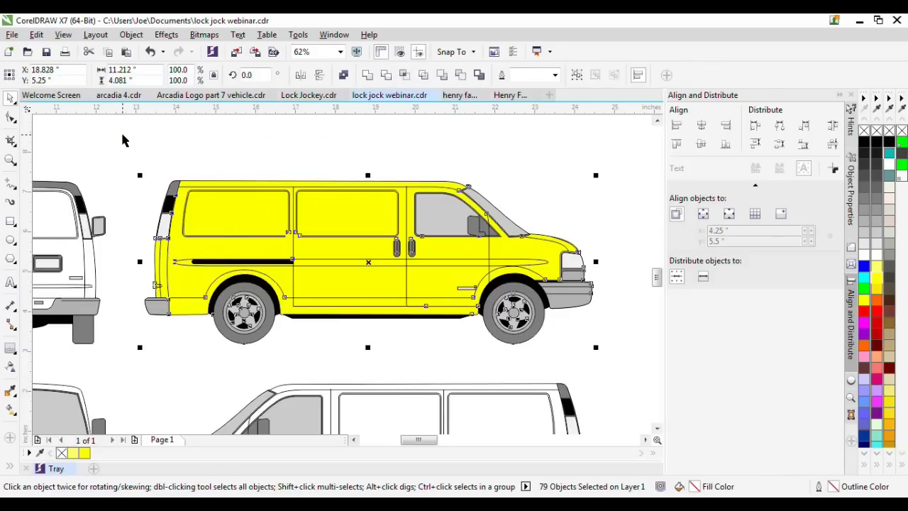
pyautogui.hotkey('ctrl', 'g')
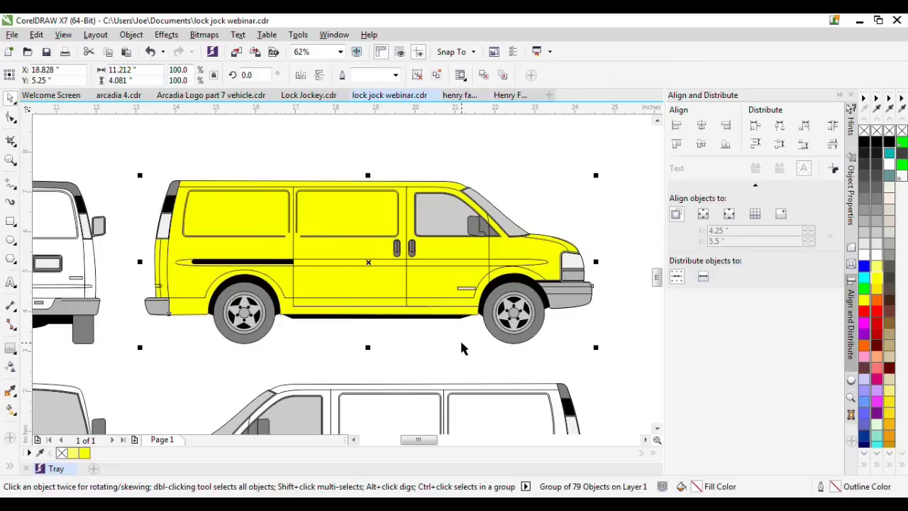
pyautogui.moveTo(367, 262); pyautogui.dragTo(385, 359)
pyautogui.hotkey('ctrl', 'z')
# Try shifting the yellow body shape upward off the van's details, and undo each move
pyautogui.click(296, 127)
pyautogui.keyDown('ctrl'); pyautogui.click(308, 182); pyautogui.keyUp('ctrl')
pyautogui.moveTo(308, 183); pyautogui.dragTo(316, 134)
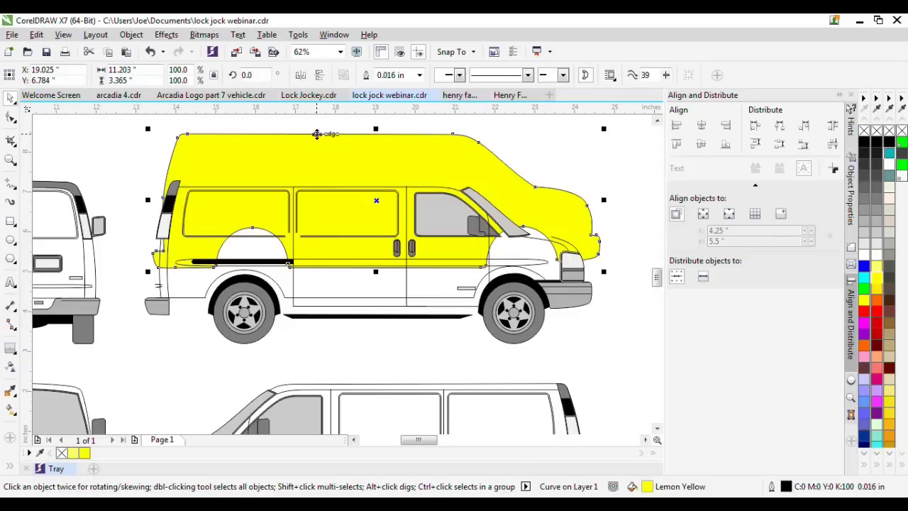
pyautogui.hotkey('ctrl', 'z')
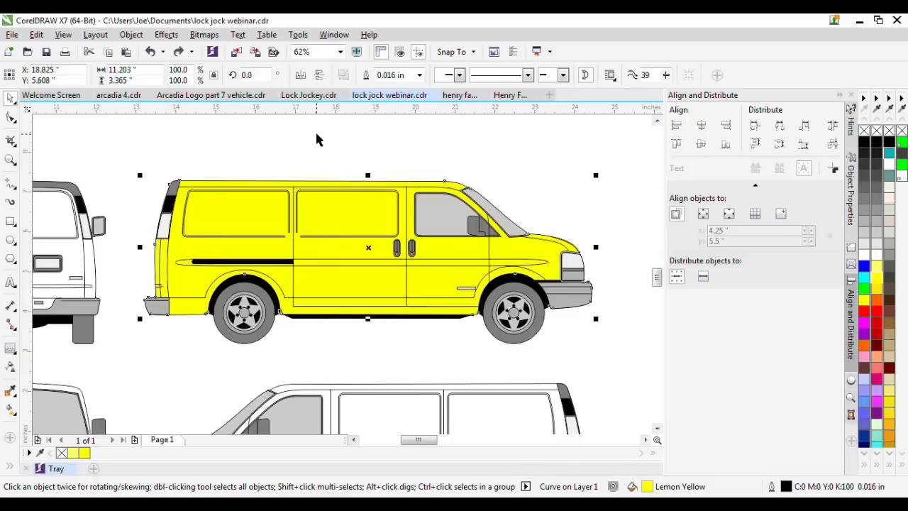
pyautogui.moveTo(321, 181); pyautogui.dragTo(318, 126)
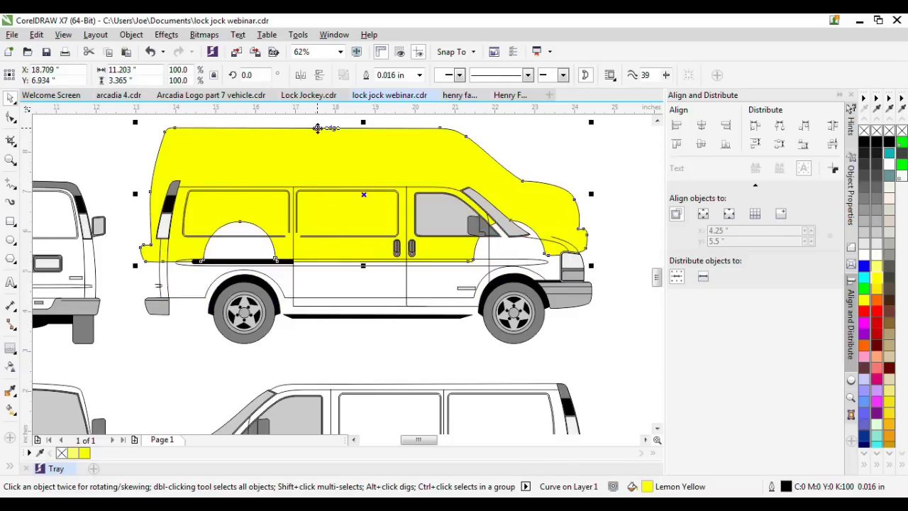
pyautogui.hotkey('ctrl', 'z')
# Put a duplicate of the purple Lock Jockeys logo panel above the van template and delete that copy
pyautogui.scroll(-2, 272, 240)
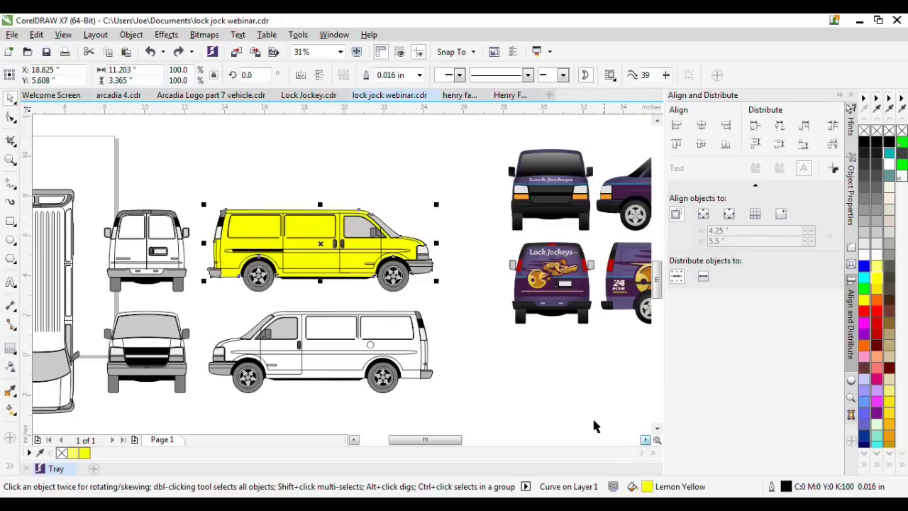
pyautogui.scroll(-3, 298, 258)
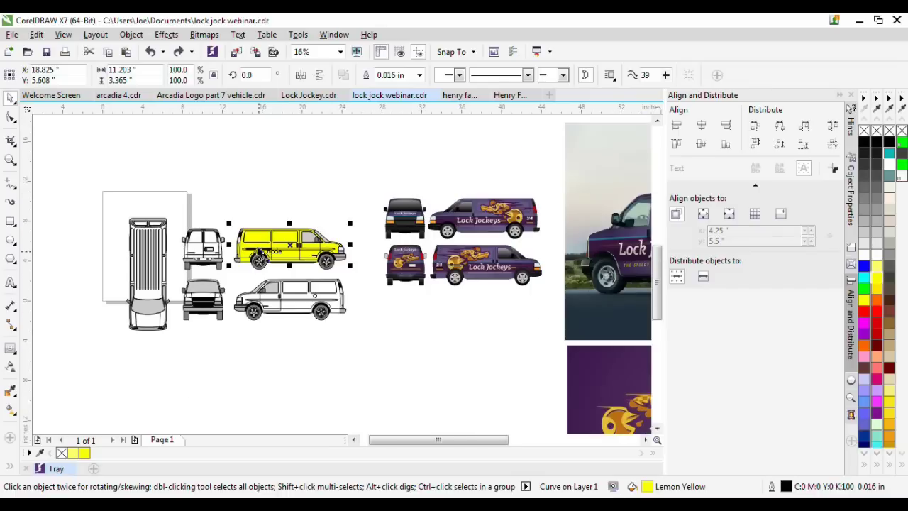
pyautogui.scroll(-2, 269, 251)
pyautogui.scroll(2, 531, 382)
pyautogui.moveTo(624, 375); pyautogui.dragTo(279, 205)
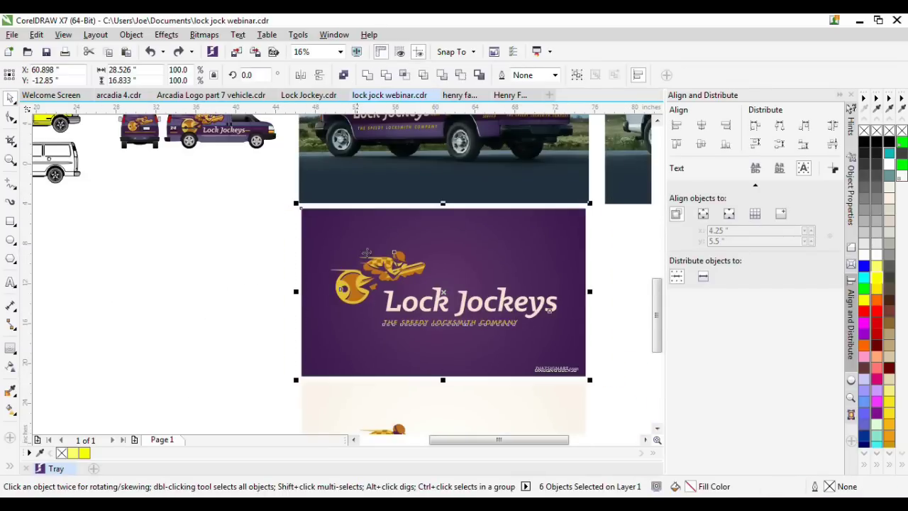
pyautogui.scroll(-2, 593, 319)
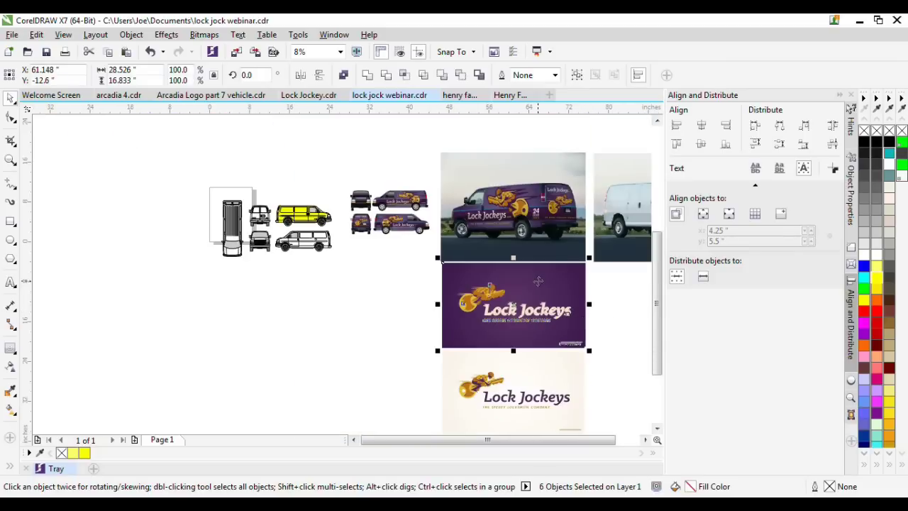
pyautogui.moveTo(535, 275); pyautogui.dragTo(287, 128)
pyautogui.scroll(2, 242, 117)
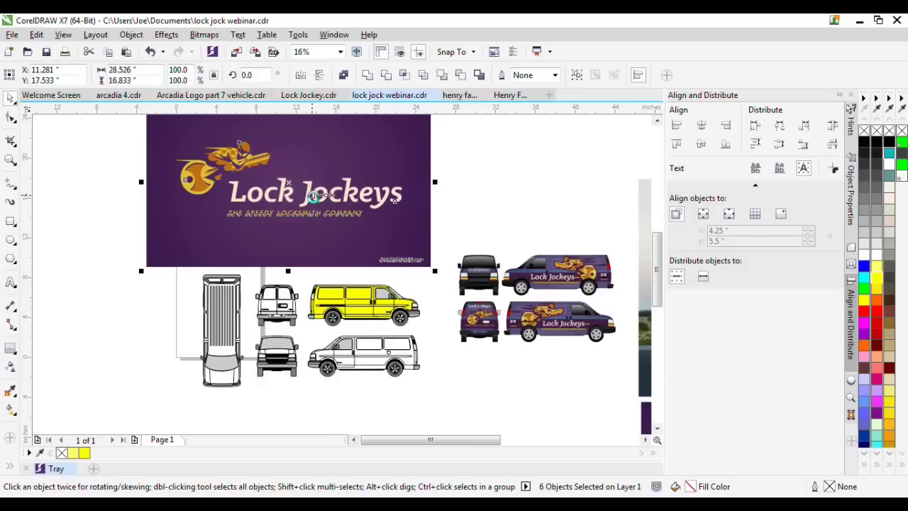
pyautogui.press('Delete')
# Turn the yellow body shape of the side-view van into an empty PowerClip frame
pyautogui.scroll(4, 362, 293)
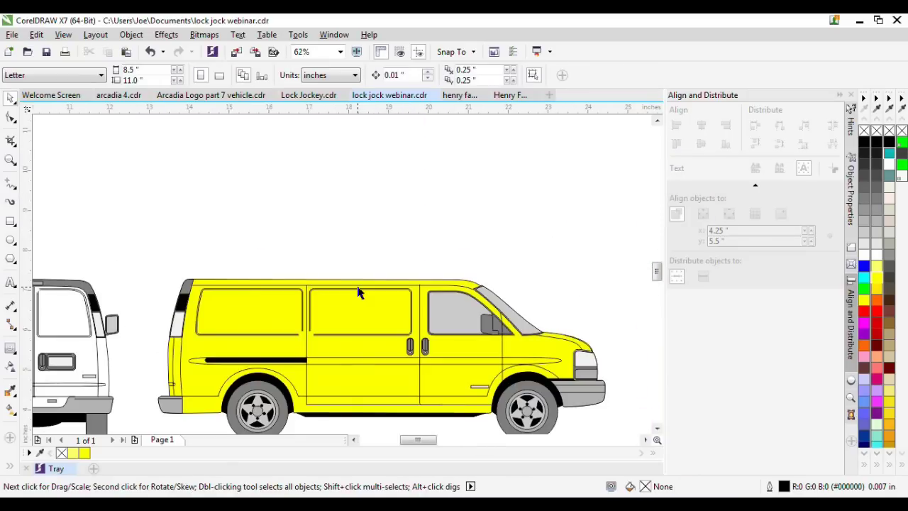
pyautogui.click(10, 222)
pyautogui.click(12, 99)
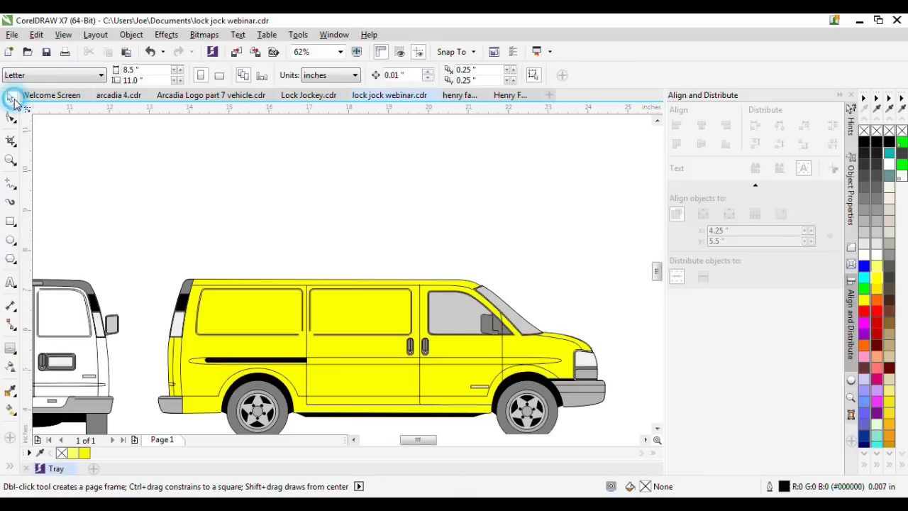
pyautogui.click(247, 284)
pyautogui.rightClick(246, 284)
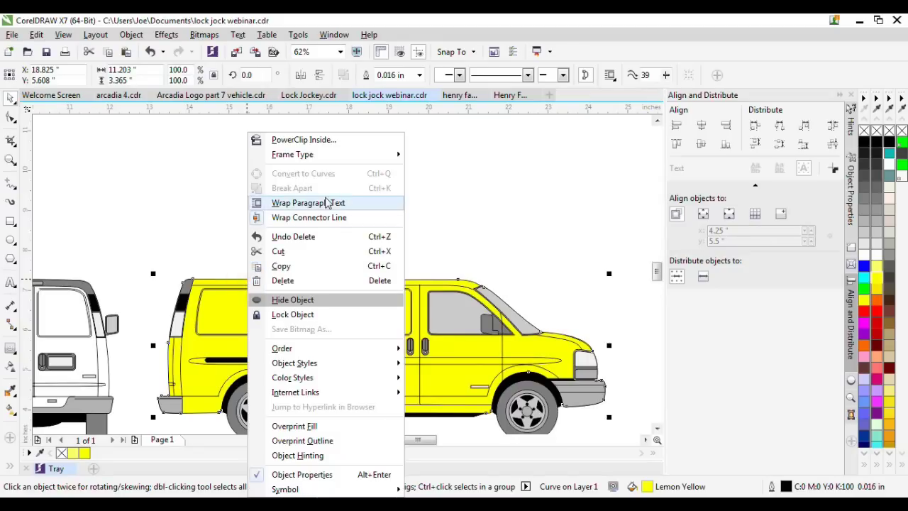
pyautogui.moveTo(329, 163)
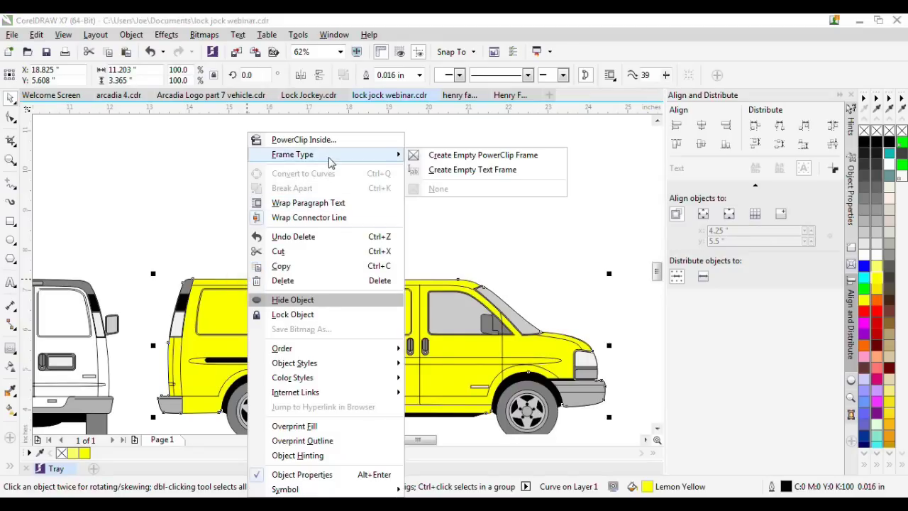
pyautogui.click(468, 156)
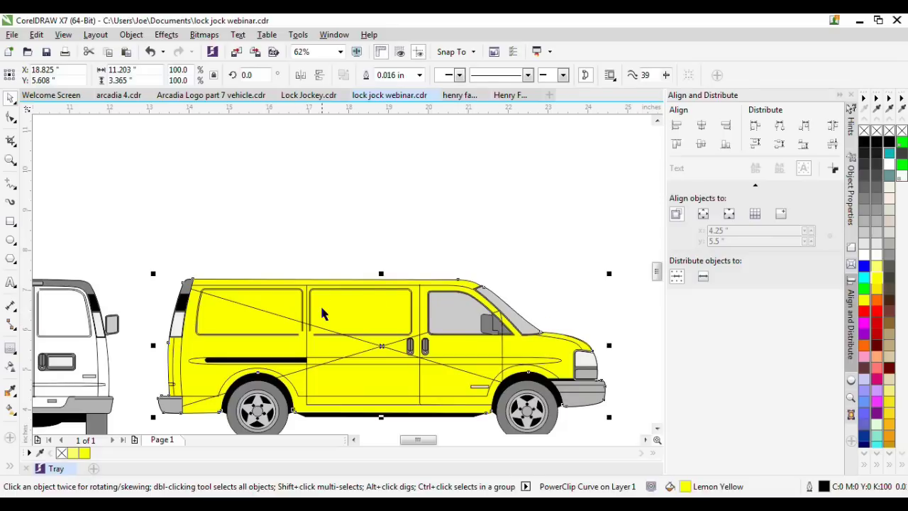
# Open the contents of the yellow side-view van body's PowerClip frame for editing
pyautogui.click(323, 244)
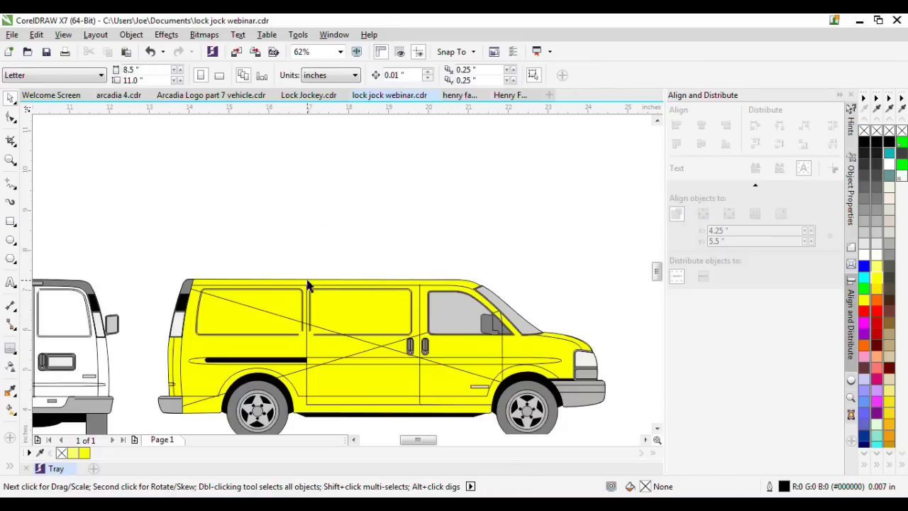
pyautogui.click(308, 281)
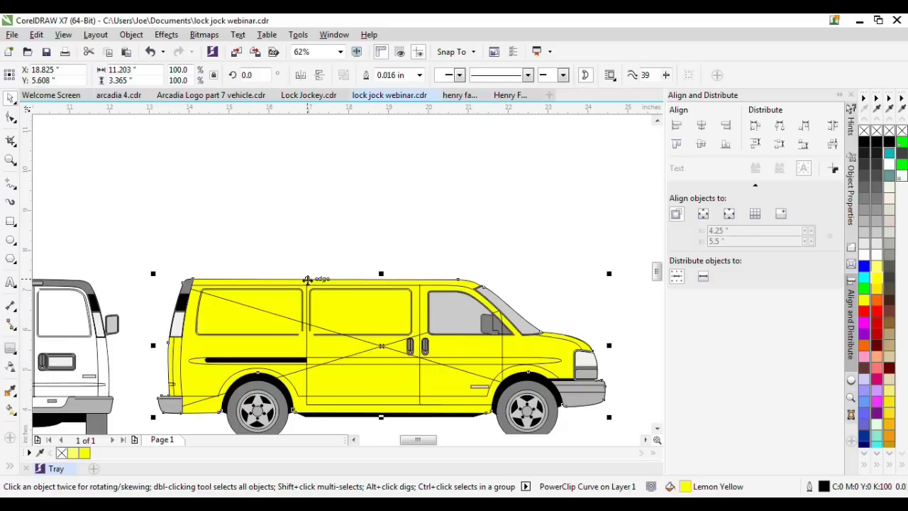
pyautogui.click(307, 279)
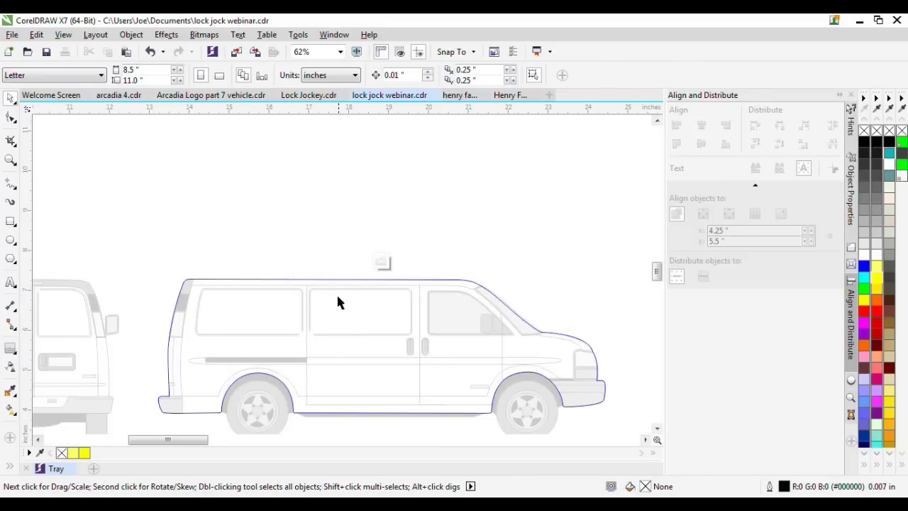
# Paste the purple Lock Jockeys logo panel into the PowerClip contents, above the side-view van
pyautogui.scroll(-5, 337, 292)
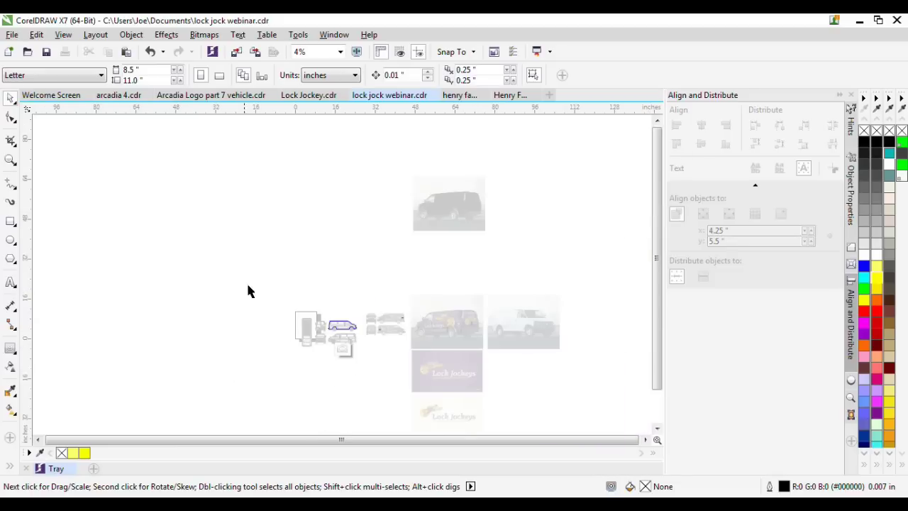
pyautogui.click(435, 320)
pyautogui.click(515, 302)
pyautogui.click(482, 211)
pyautogui.click(392, 310)
pyautogui.scroll(5, 326, 350)
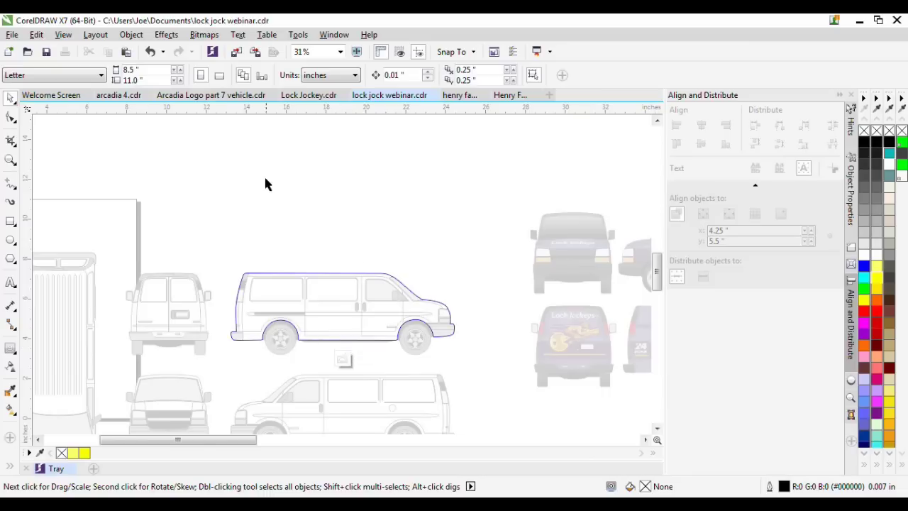
pyautogui.rightClick(236, 181)
pyautogui.click(285, 260)
pyautogui.moveTo(298, 190); pyautogui.dragTo(415, 234)
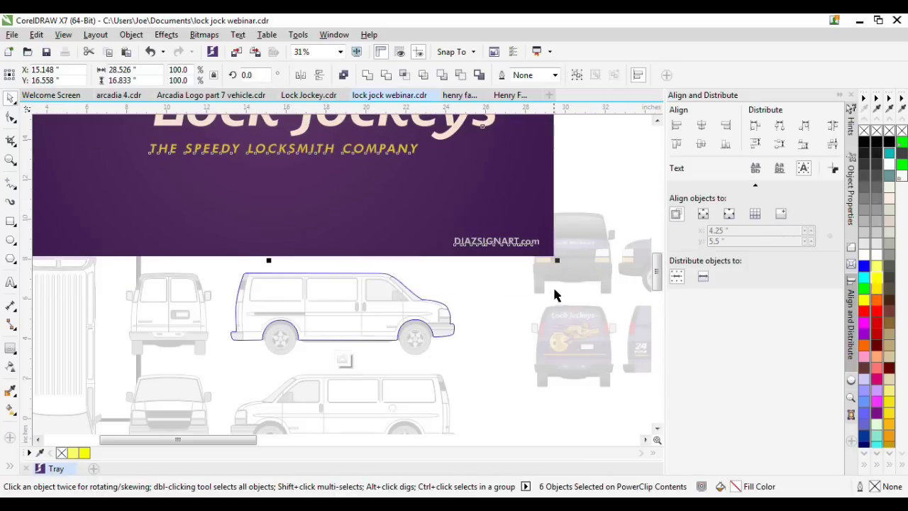
# Draw a rectangle about 12.5 by 4.2 inches enclosing the side-view van outline
pyautogui.click(458, 291)
pyautogui.scroll(-3, 387, 240)
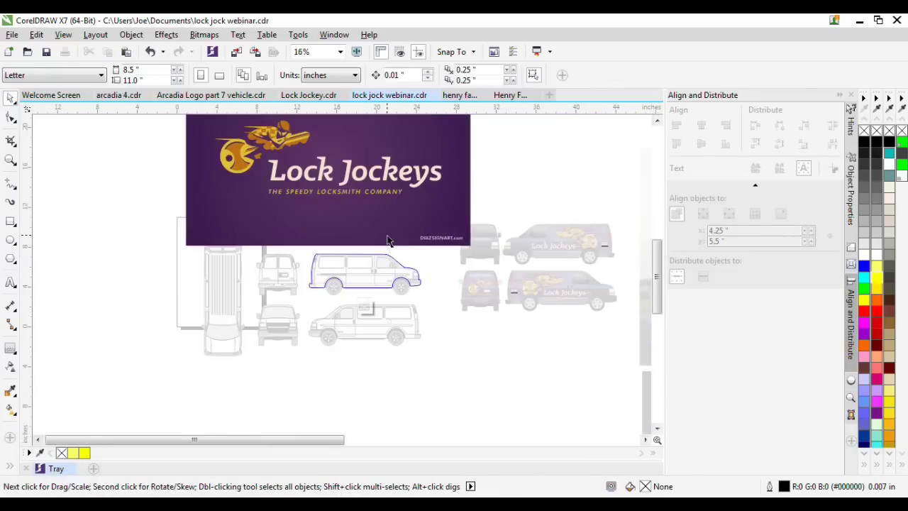
pyautogui.scroll(3, 380, 264)
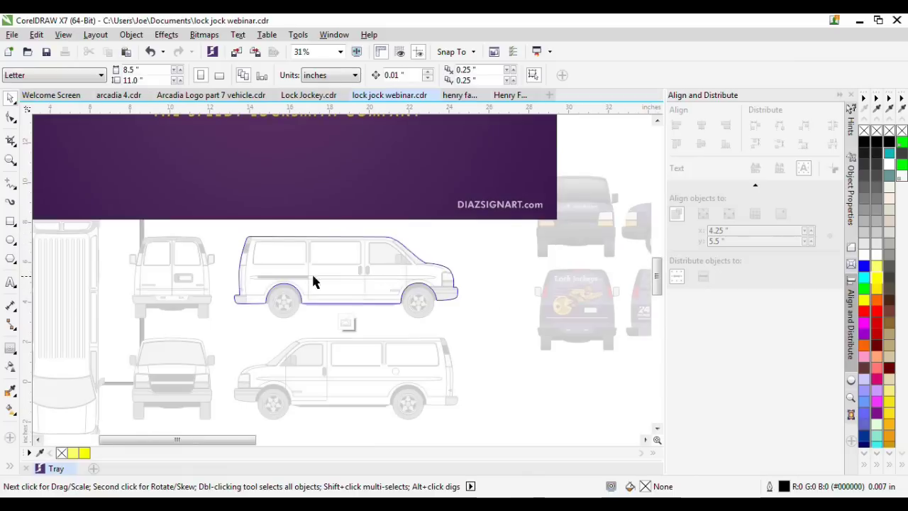
pyautogui.click(10, 220)
pyautogui.moveTo(217, 229); pyautogui.dragTo(466, 311)
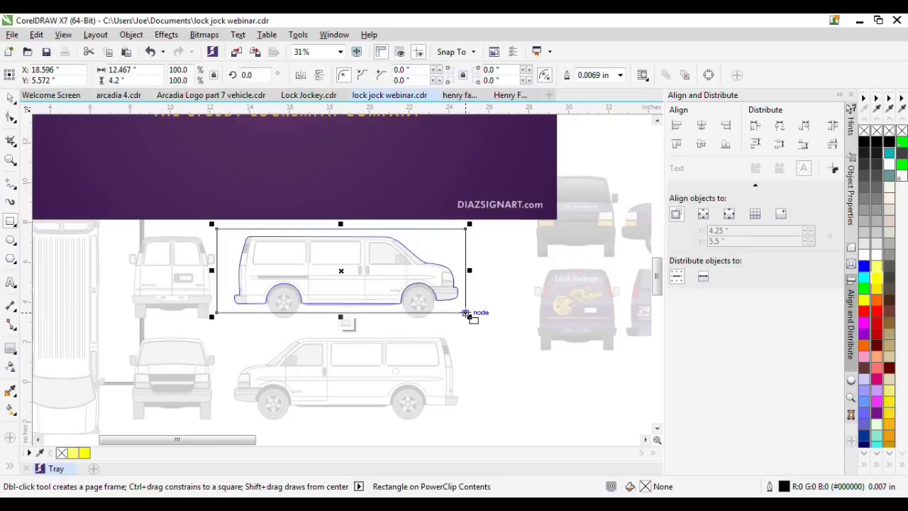
# Fill the rectangle with purple sampled from the logo panel and reduce its height to about 3.73 inches, centred in place
pyautogui.scroll(3, 312, 280)
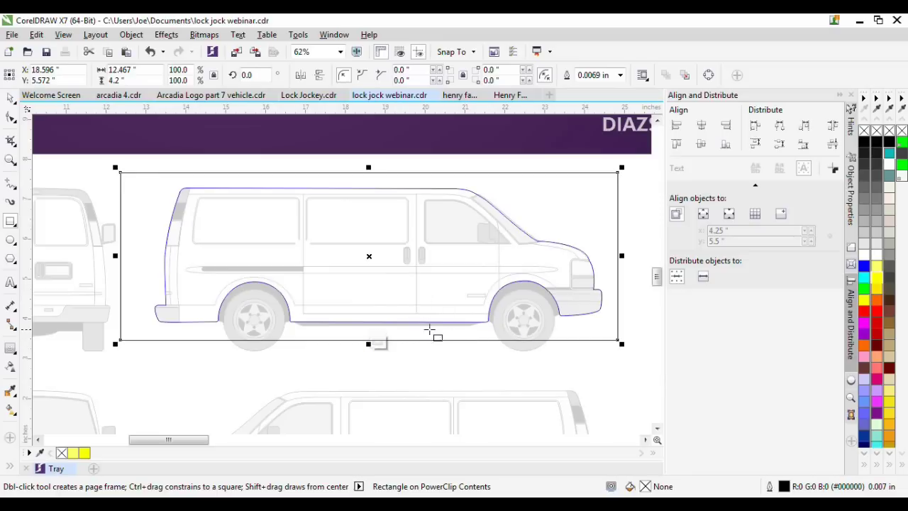
pyautogui.scroll(-2, 441, 325)
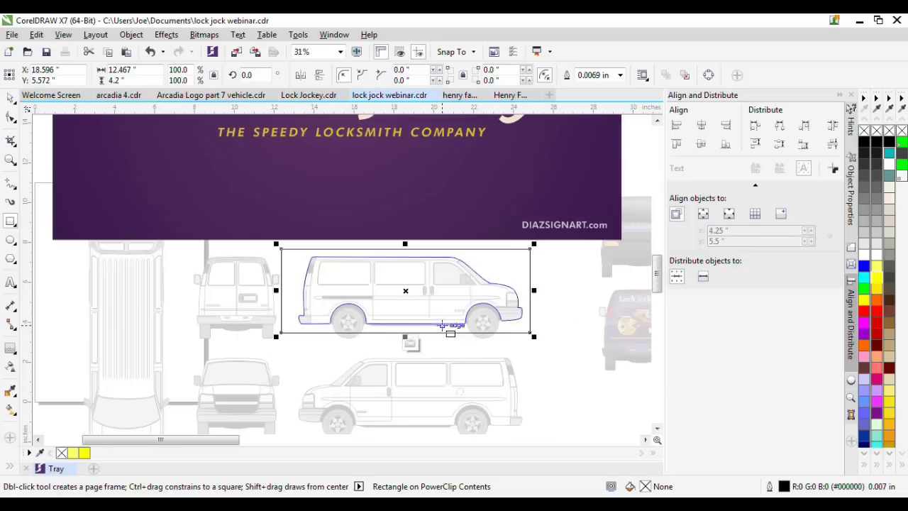
pyautogui.click(11, 392)
pyautogui.click(294, 211)
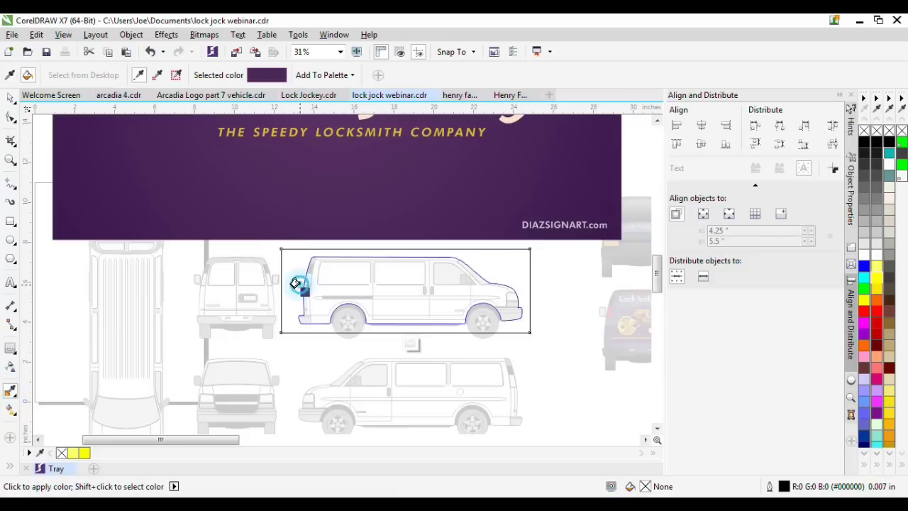
pyautogui.click(300, 283)
pyautogui.scroll(2, 456, 338)
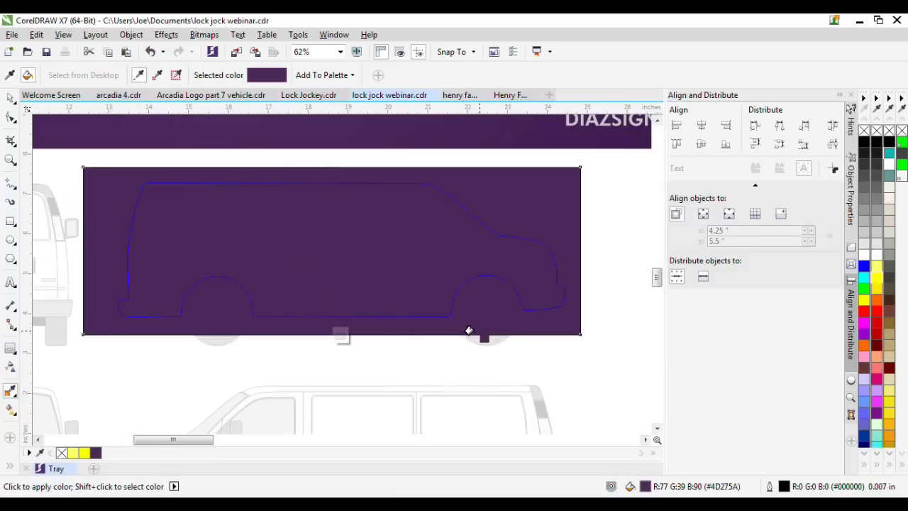
pyautogui.click(11, 97)
pyautogui.moveTo(331, 338); pyautogui.dragTo(332, 330)
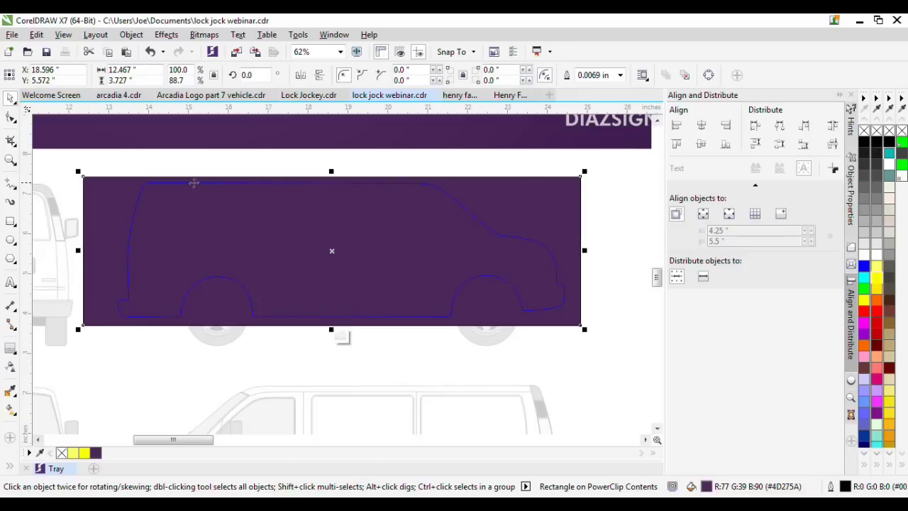
# Leave the PowerClip contents to check the purple on the van, and return to editing them
pyautogui.click(340, 337)
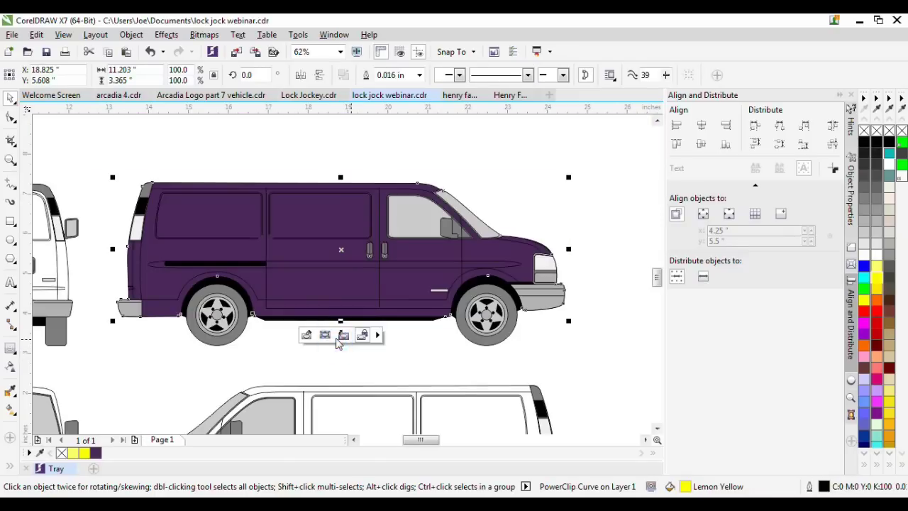
pyautogui.click(358, 152)
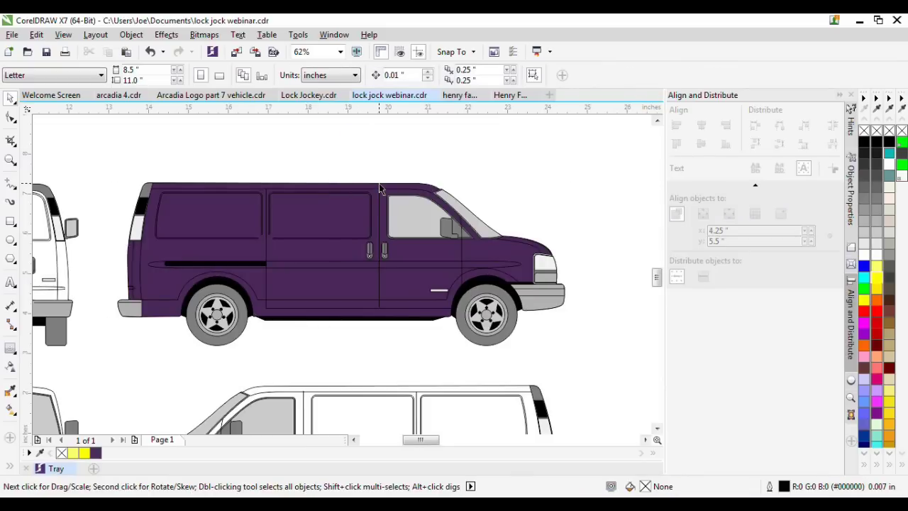
pyautogui.click(379, 183)
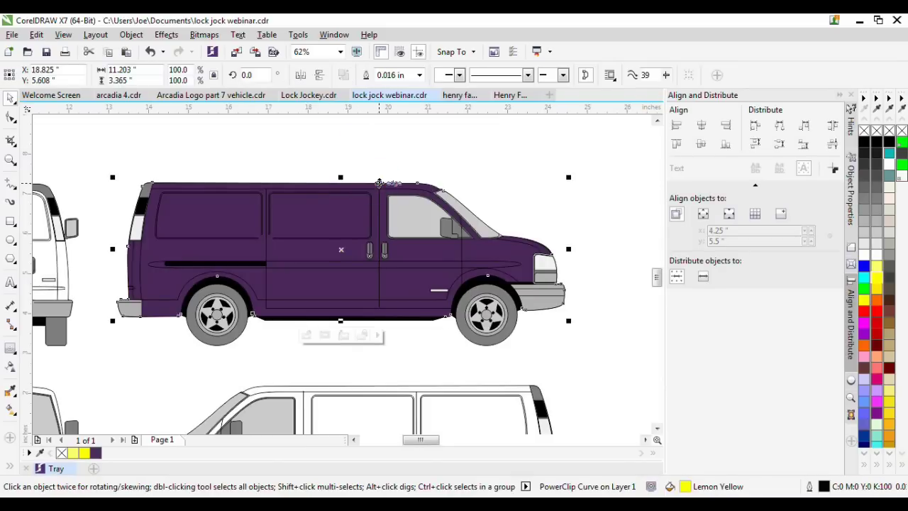
pyautogui.hotkey('ctrl', 'z')
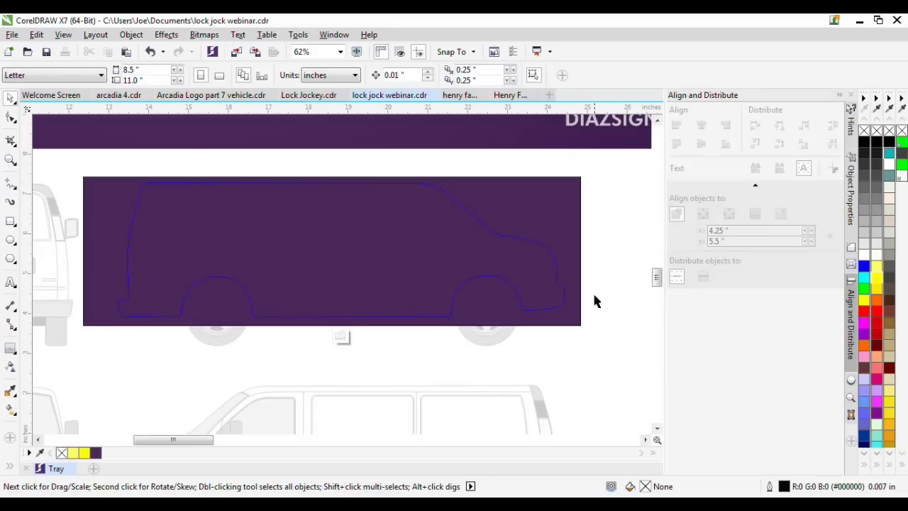
pyautogui.scroll(-2, 560, 321)
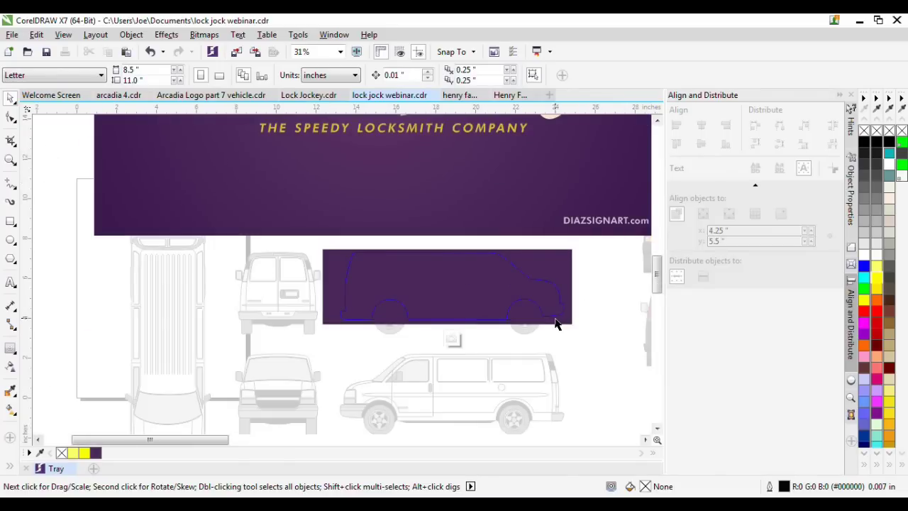
pyautogui.scroll(2, 557, 325)
# Move the purple rectangle down clear of the side-view van outline
pyautogui.click(568, 331)
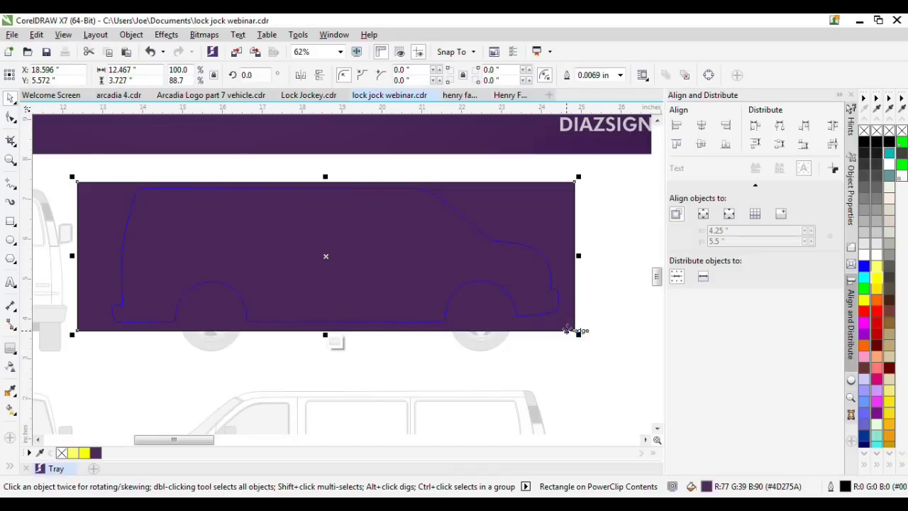
pyautogui.moveTo(345, 230); pyautogui.dragTo(324, 371)
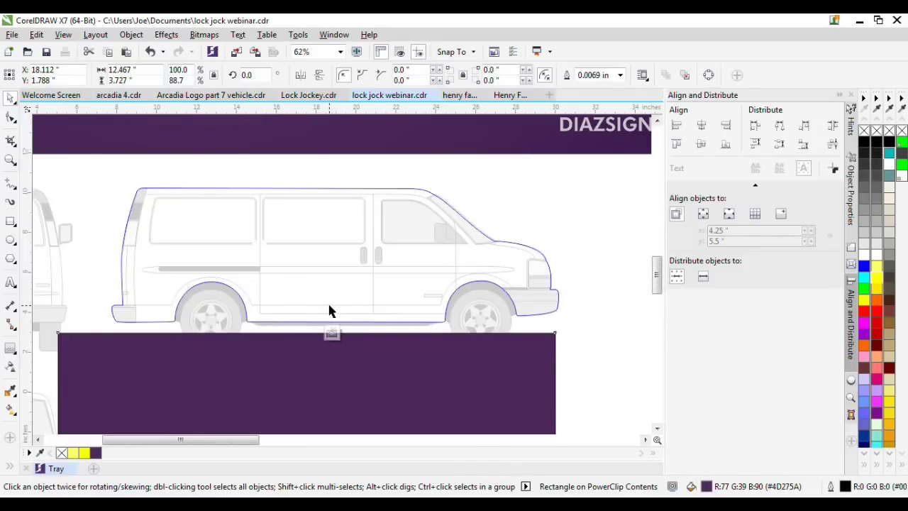
pyautogui.scroll(-2, 327, 301)
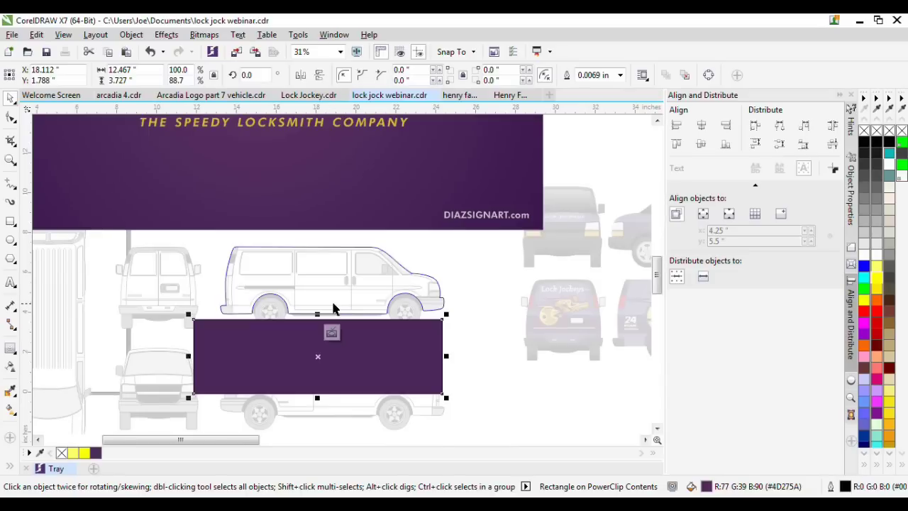
pyautogui.scroll(2, 338, 298)
pyautogui.scroll(-2, 341, 282)
pyautogui.scroll(2, 340, 278)
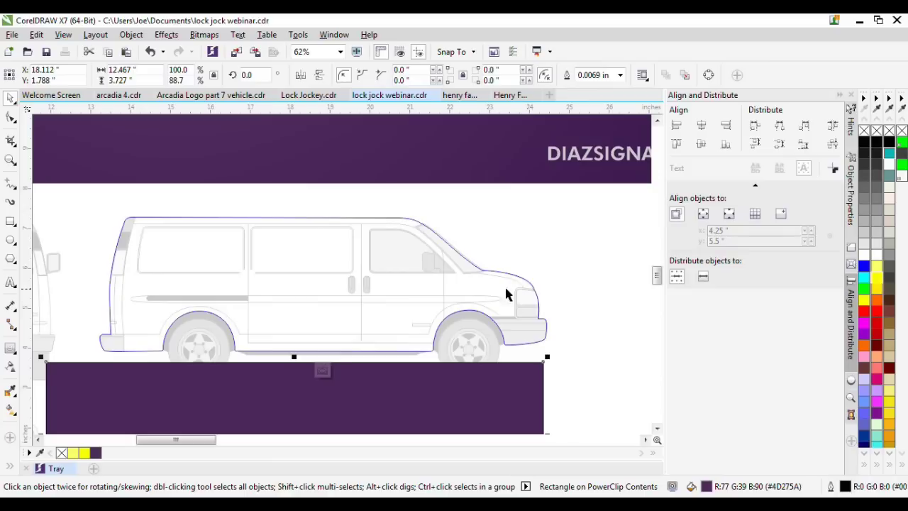
# Draw a thin horizontal stripe rectangle about 11.03 by 0.04 inches across the van at door-handle height
pyautogui.click(11, 183)
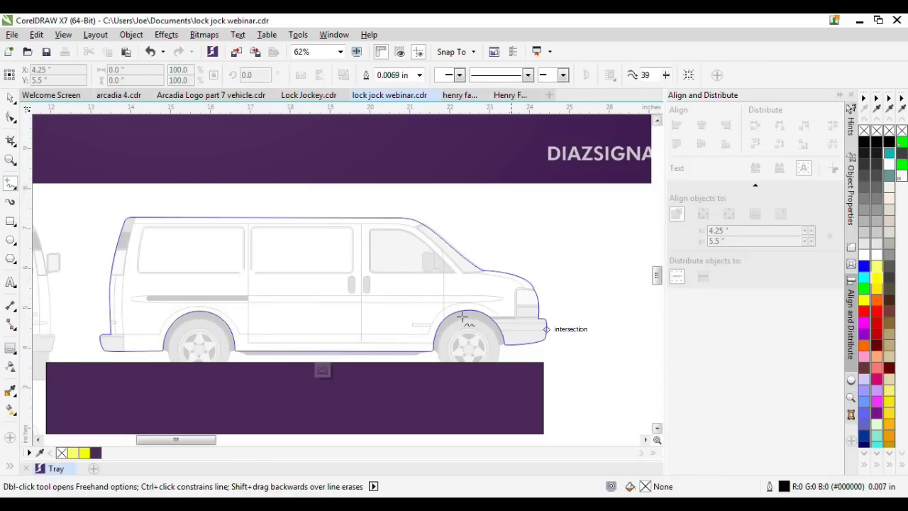
pyautogui.click(11, 221)
pyautogui.scroll(2, 517, 292)
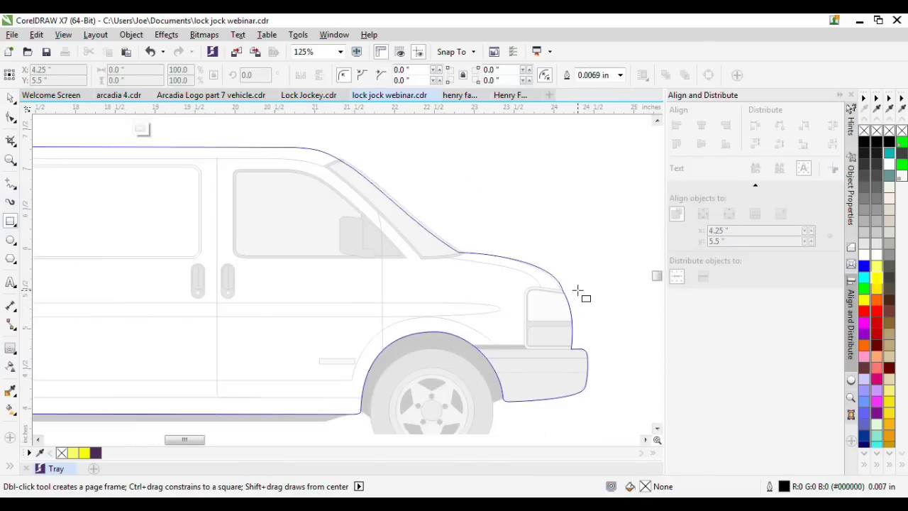
pyautogui.moveTo(578, 288); pyautogui.dragTo(49, 283)
# Draw a second thin stripe rectangle about 12.7 by 0.07 inches across the van's lower body
pyautogui.scroll(-2, 266, 296)
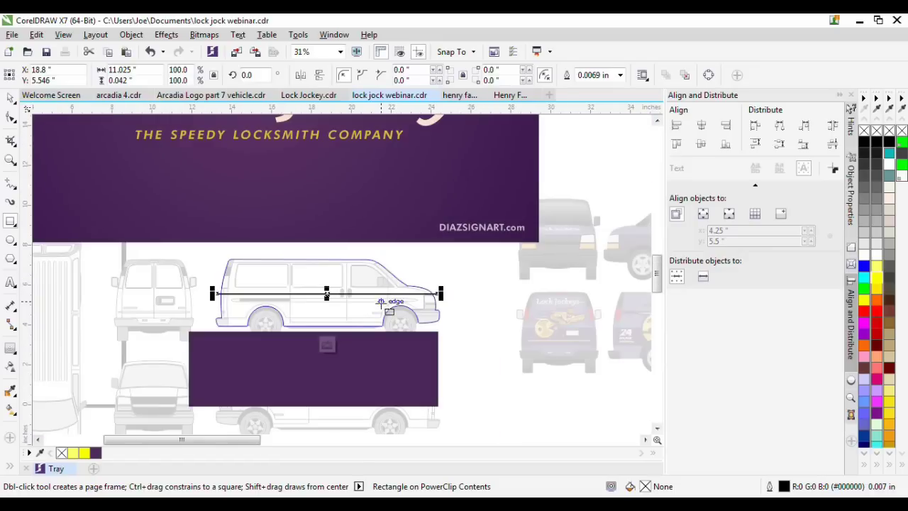
pyautogui.moveTo(207, 312); pyautogui.dragTo(460, 314)
pyautogui.scroll(1, 312, 318)
pyautogui.scroll(2, 373, 308)
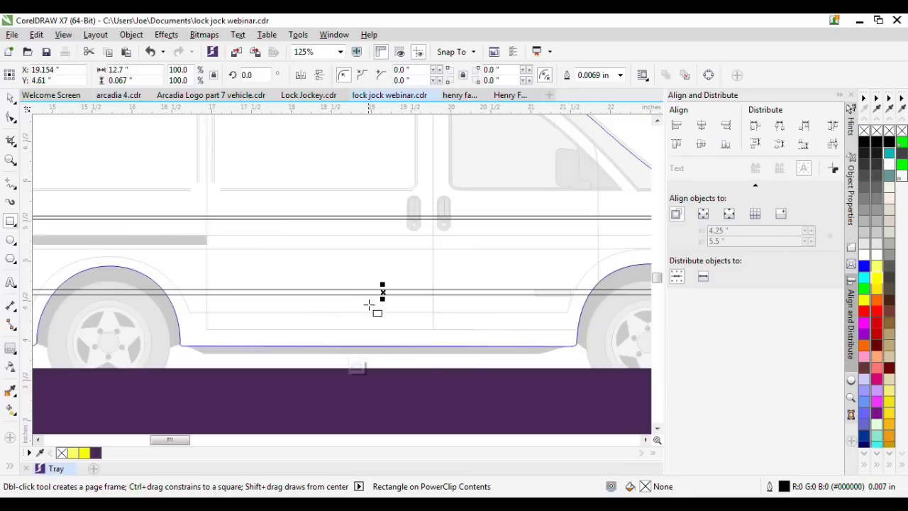
pyautogui.scroll(-1, 389, 292)
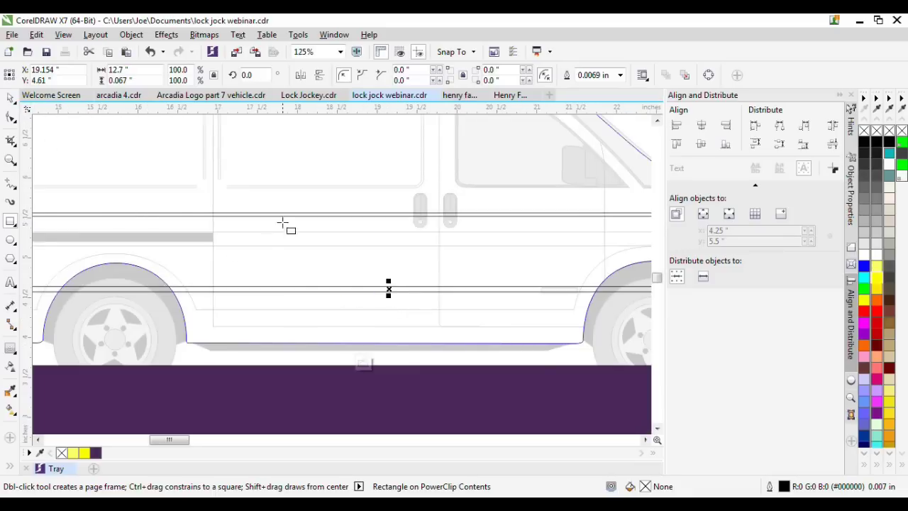
# Duplicate the upper stripe down to the van's lower body and delete the longer, thicker stripe there
pyautogui.click(9, 97)
pyautogui.click(278, 214)
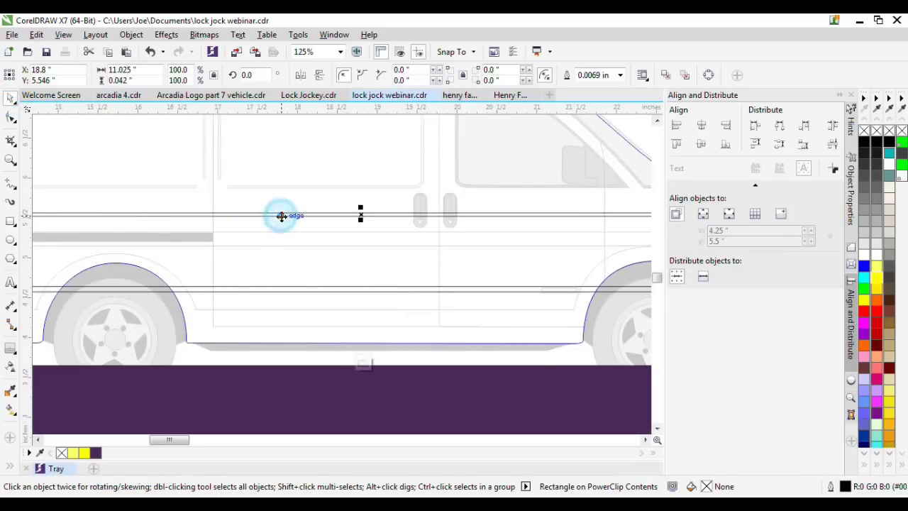
pyautogui.moveTo(324, 221); pyautogui.dragTo(377, 290)
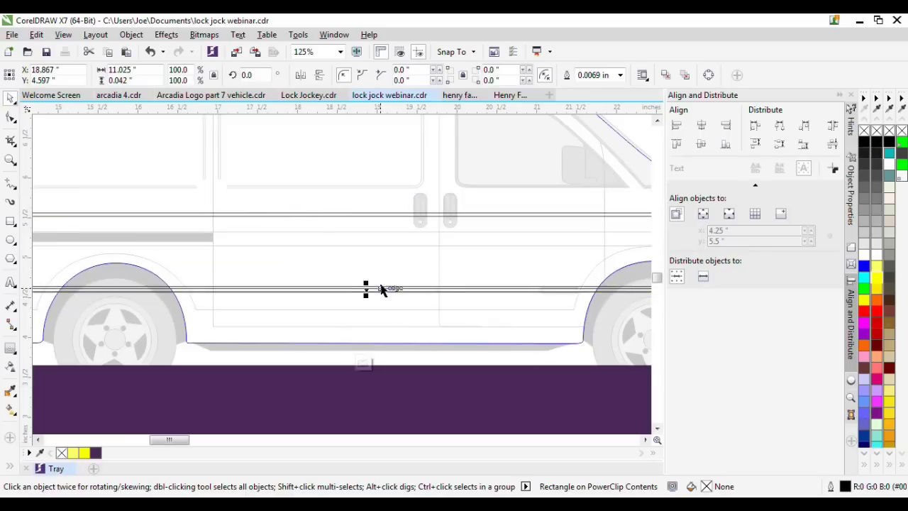
pyautogui.scroll(1, 376, 291)
pyautogui.click(376, 288)
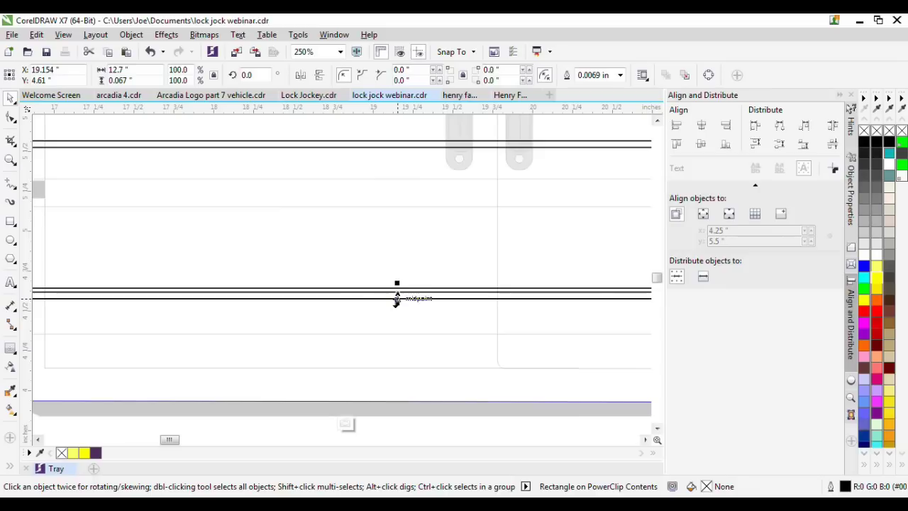
pyautogui.click(397, 307)
pyautogui.scroll(-2, 334, 296)
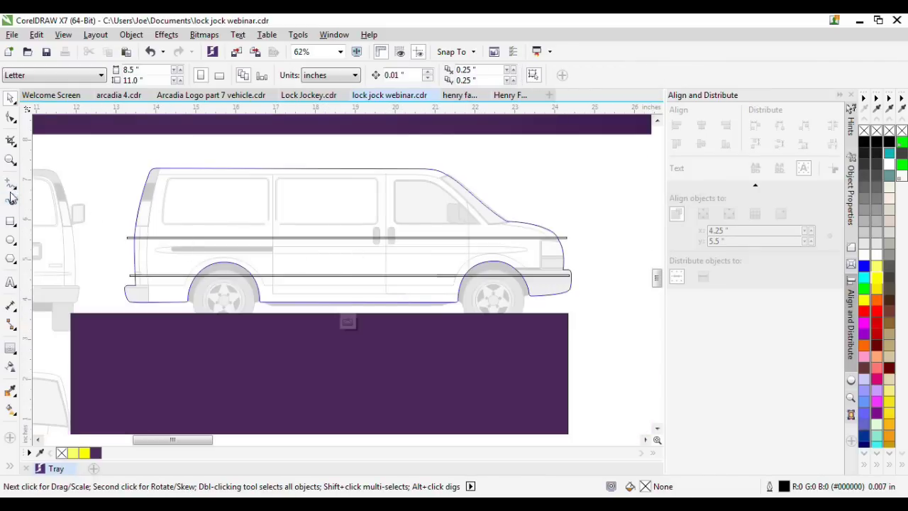
# Draw a rectangle about 11.15 by 0.89 inches filling the gap between the two thin stripes
pyautogui.click(11, 220)
pyautogui.moveTo(126, 238); pyautogui.dragTo(571, 273)
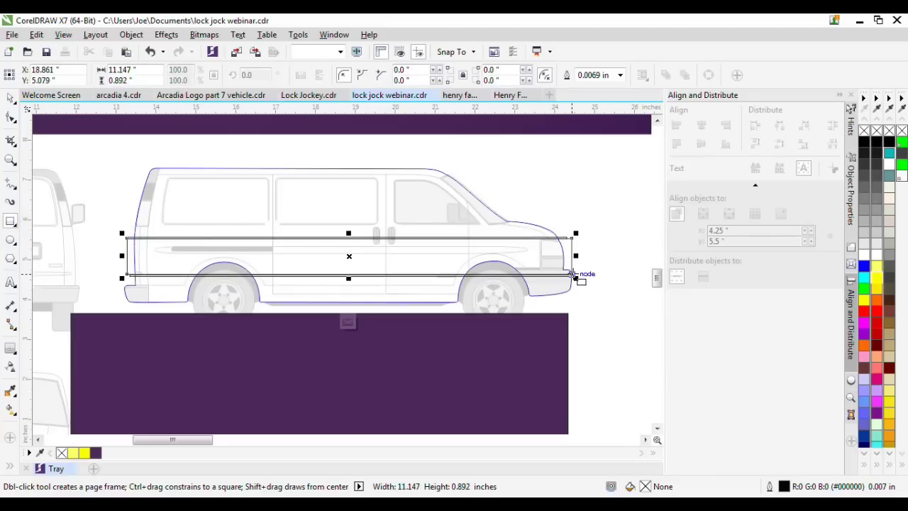
pyautogui.click(11, 99)
# Move the purple rectangle back over the side-view van and nudge it slightly upward
pyautogui.click(284, 356)
pyautogui.click(316, 205)
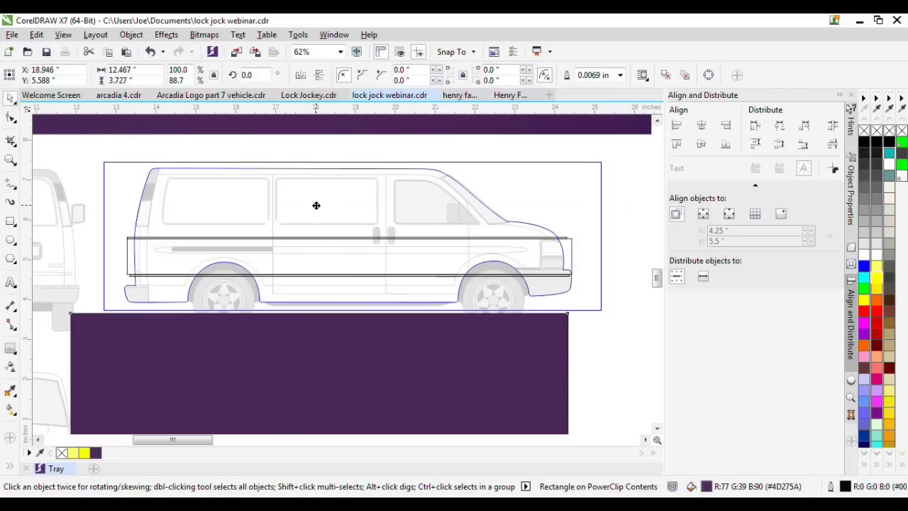
pyautogui.hotkey('shift', 'pageup')
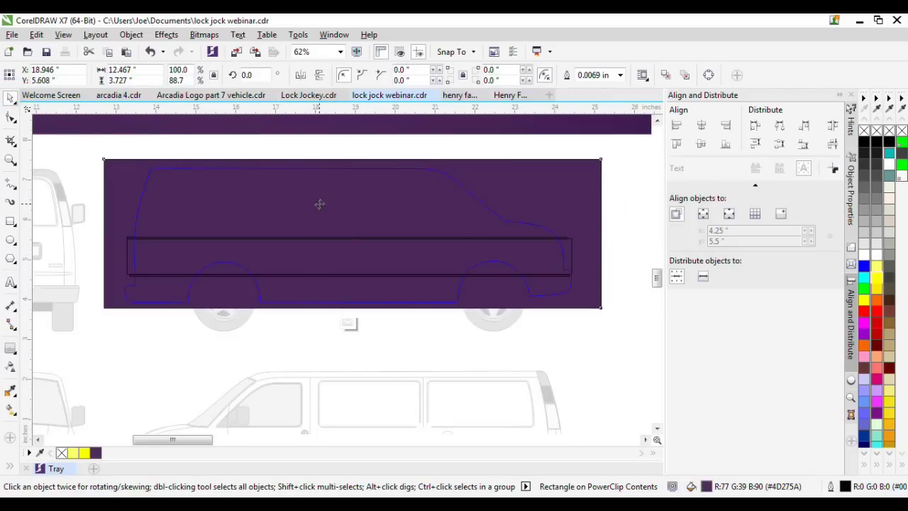
pyautogui.scroll(-1, 224, 225)
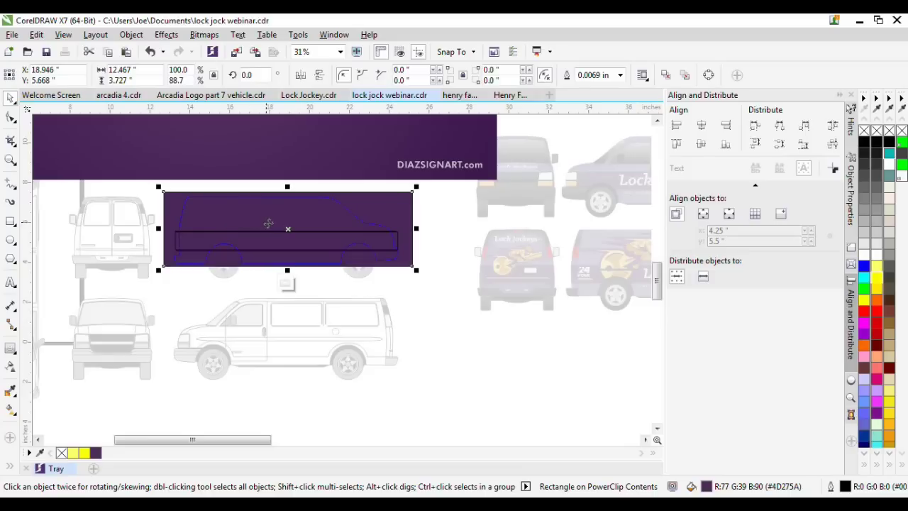
pyautogui.scroll(1, 210, 249)
# Fill the rectangle between the two stripes with purple sampled from the background rectangle
pyautogui.click(173, 252)
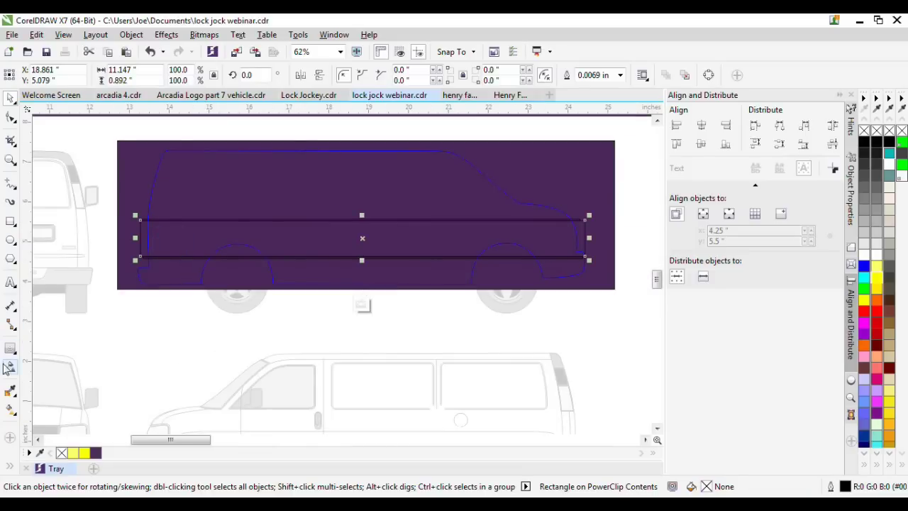
pyautogui.click(10, 389)
pyautogui.click(205, 186)
pyautogui.scroll(1, 137, 242)
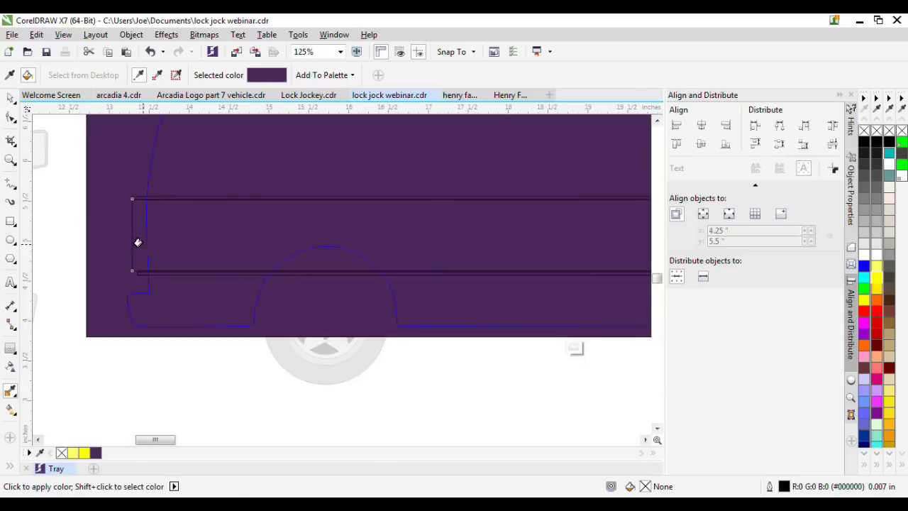
pyautogui.scroll(1, 138, 243)
pyautogui.click(131, 223)
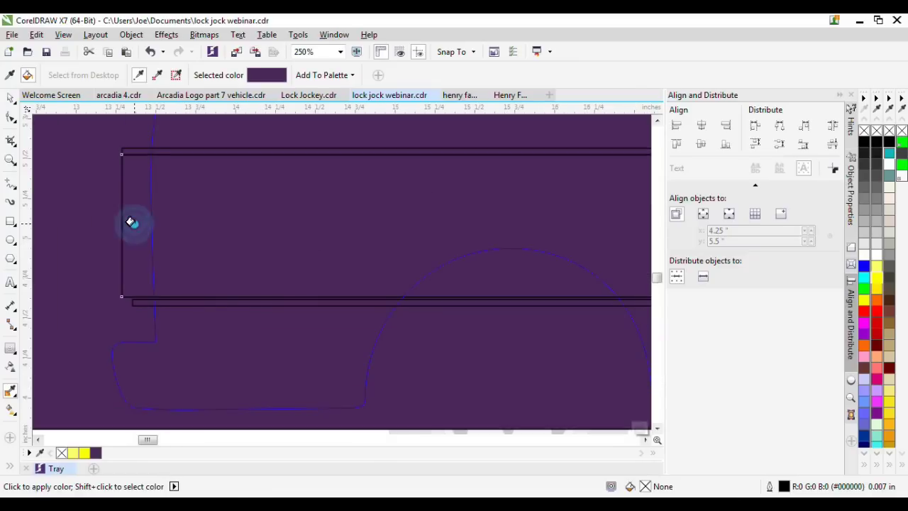
pyautogui.click(11, 98)
pyautogui.scroll(-2, 131, 270)
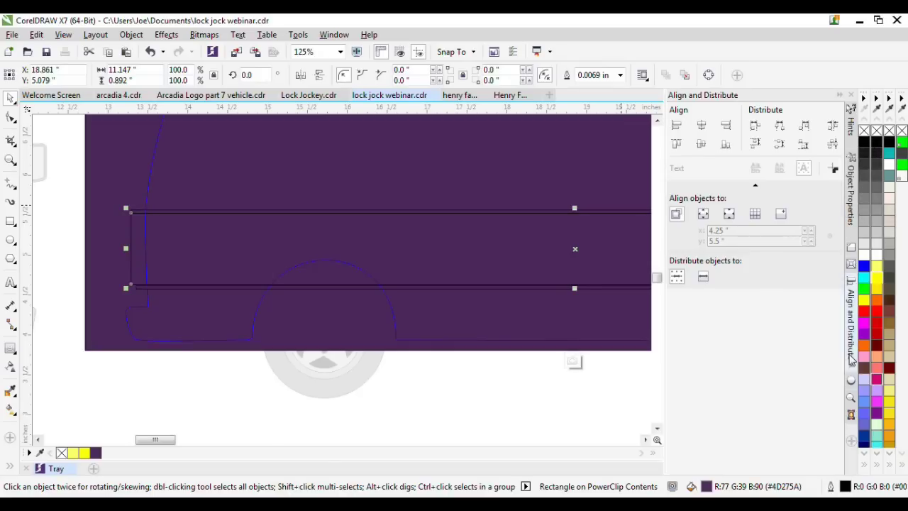
# Darken the wide band's fill by mixing in black until it is #381D42
pyautogui.keyDown('ctrl'); pyautogui.click(865, 145); pyautogui.keyUp('ctrl')
pyautogui.keyDown('ctrl'); pyautogui.click(864, 146); pyautogui.keyUp('ctrl')
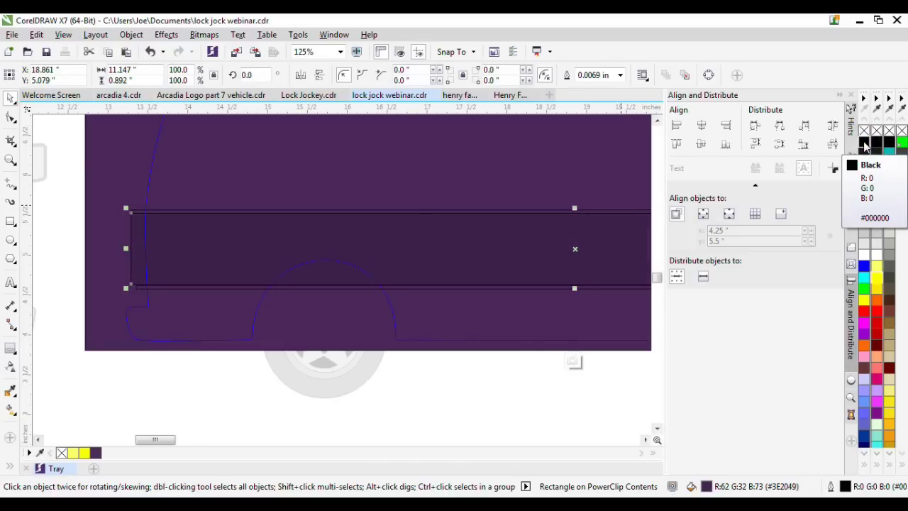
pyautogui.keyDown('ctrl'); pyautogui.click(865, 145); pyautogui.keyUp('ctrl')
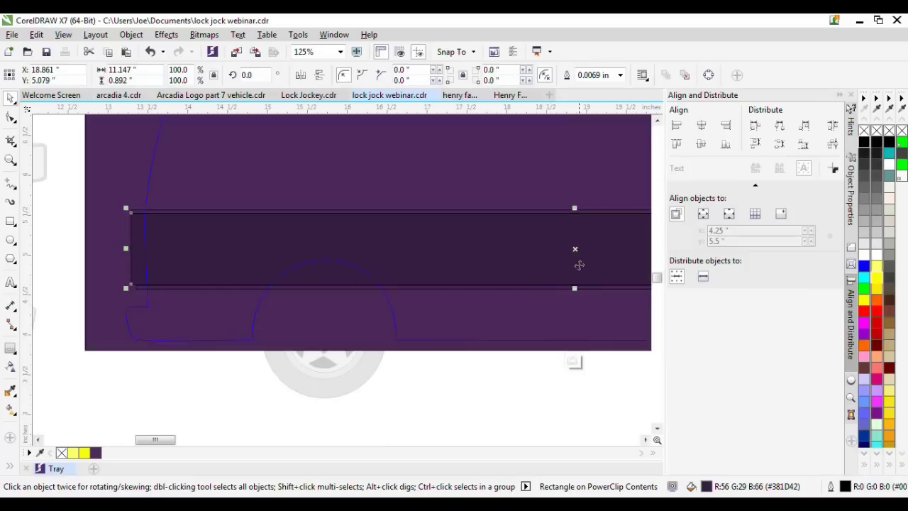
# Stretch the wide dark band down to overlap the thin lower stripe, making it about 0.957" high, and deselect it
pyautogui.scroll(1, 575, 280)
pyautogui.scroll(1, 573, 285)
pyautogui.moveTo(569, 279); pyautogui.dragTo(519, 286)
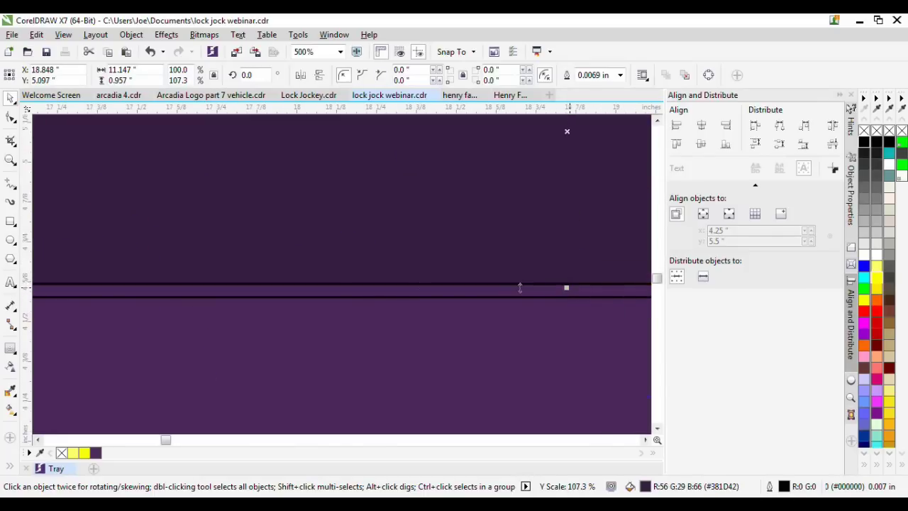
pyautogui.scroll(-2, 323, 278)
pyautogui.scroll(-1, 322, 278)
pyautogui.click(446, 328)
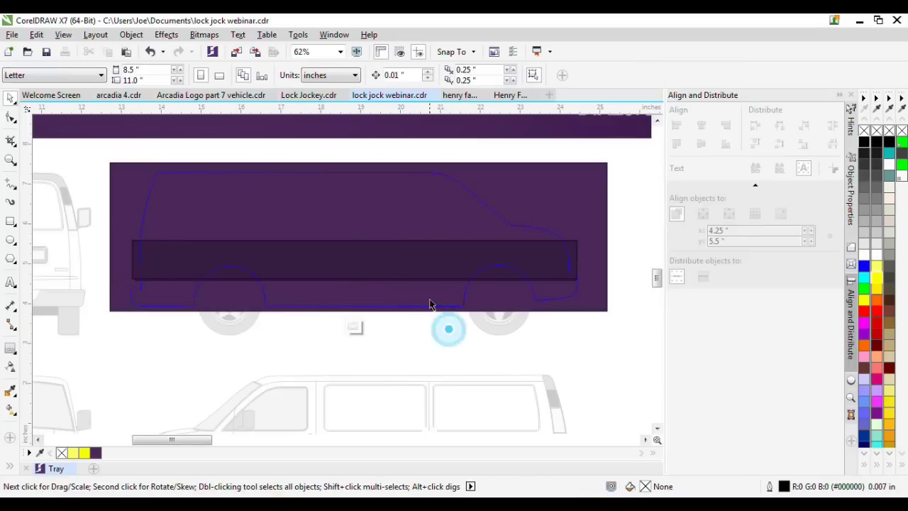
# Fill the thin lower stripe with pale blue #CCCCFF and tint it with blue to #A6A6FF
pyautogui.scroll(1, 406, 280)
pyautogui.click(406, 282)
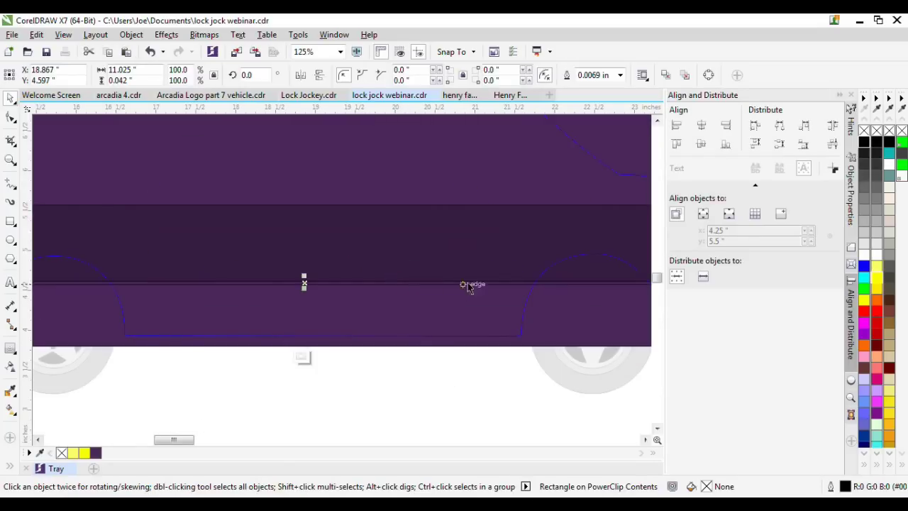
pyautogui.click(865, 381)
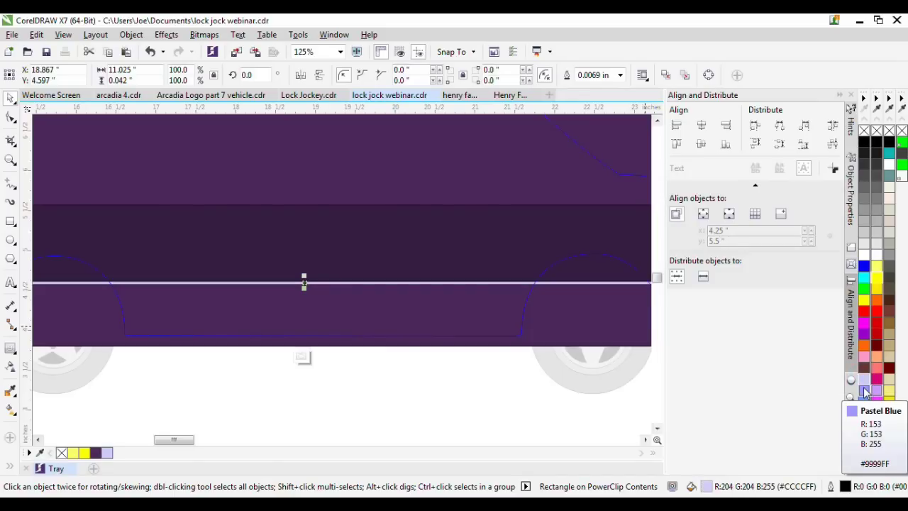
pyautogui.keyDown('ctrl'); pyautogui.click(862, 266); pyautogui.keyUp('ctrl')
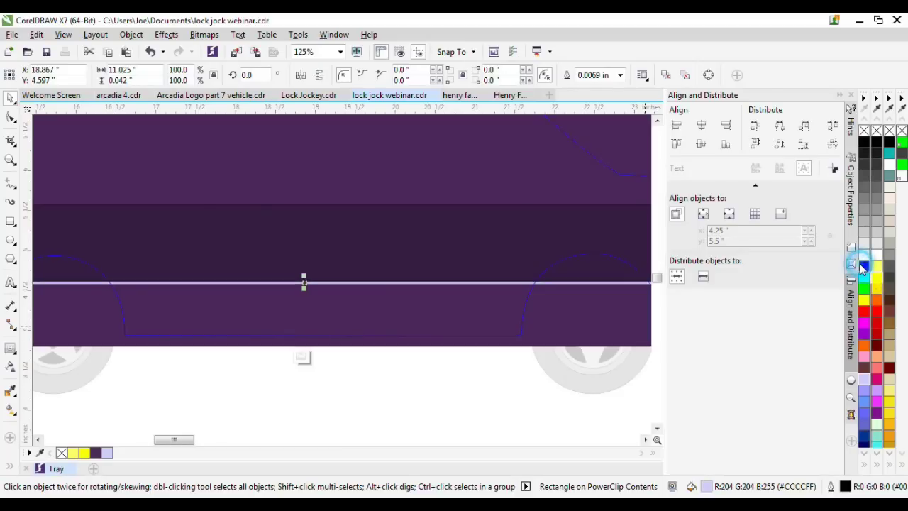
pyautogui.keyDown('ctrl'); pyautogui.click(863, 266); pyautogui.keyUp('ctrl')
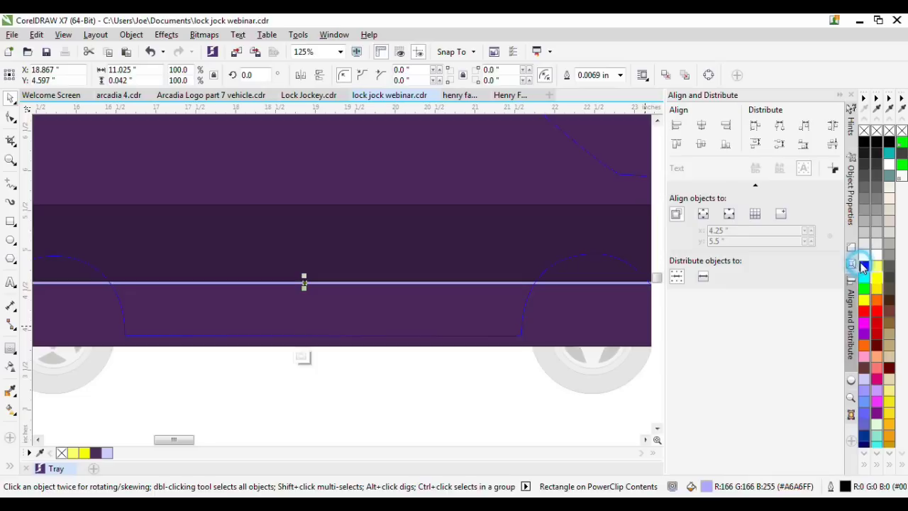
# Mix black into the thin lower stripe's fill to reach #8686CF, undoing the excess darkening
pyautogui.keyDown('ctrl'); pyautogui.click(861, 142); pyautogui.keyUp('ctrl')
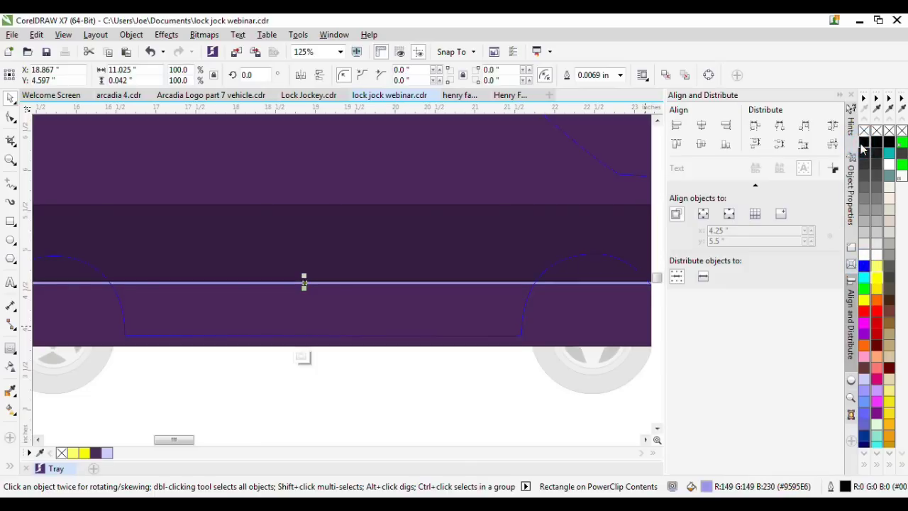
pyautogui.keyDown('ctrl'); pyautogui.click(862, 142); pyautogui.keyUp('ctrl')
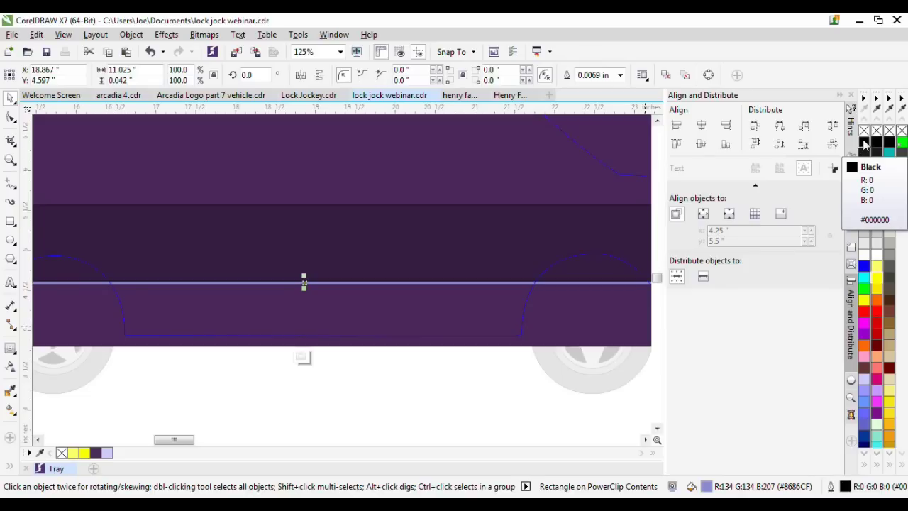
pyautogui.moveTo(864, 144); pyautogui.dragTo(868, 149)
pyautogui.keyDown('ctrl'); pyautogui.click(865, 144); pyautogui.keyUp('ctrl')
pyautogui.hotkey('ctrl', 'z')
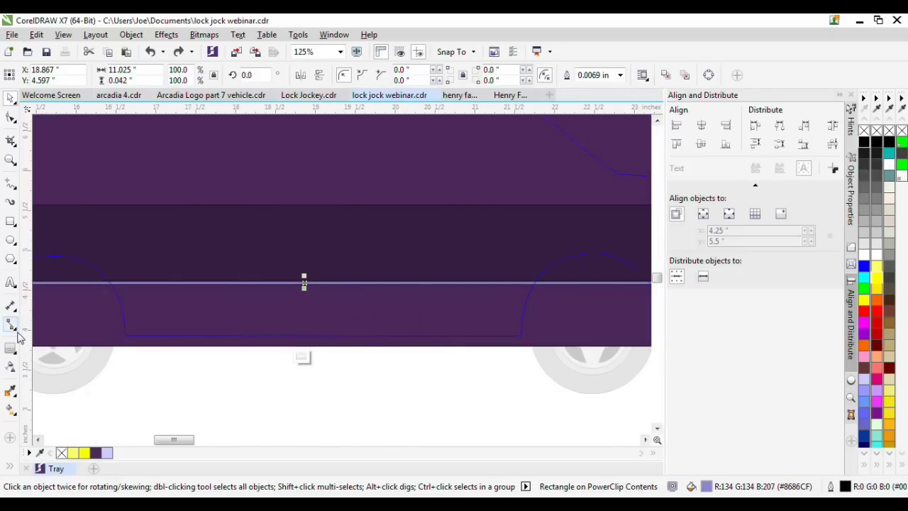
# Sample the thin lower stripe's fill colour #8686CF with the Color Eyedropper
pyautogui.click(10, 390)
pyautogui.scroll(4, 214, 320)
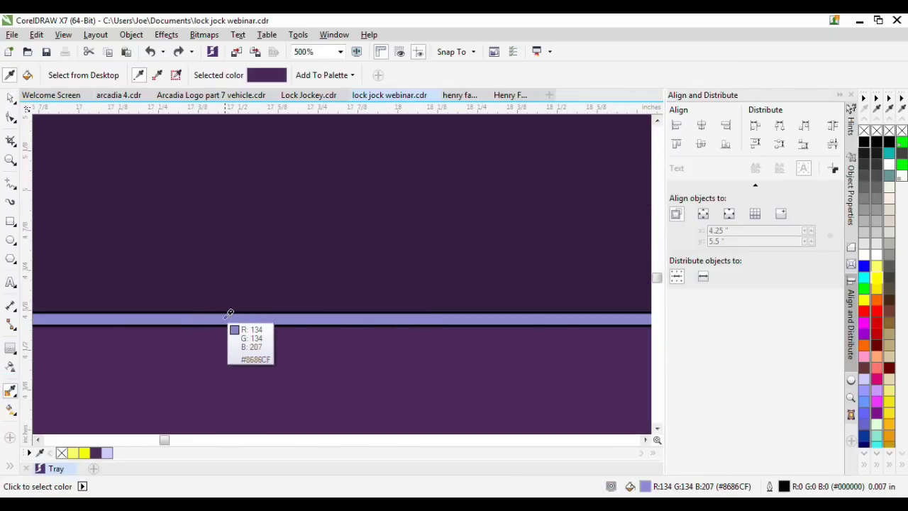
pyautogui.click(230, 313)
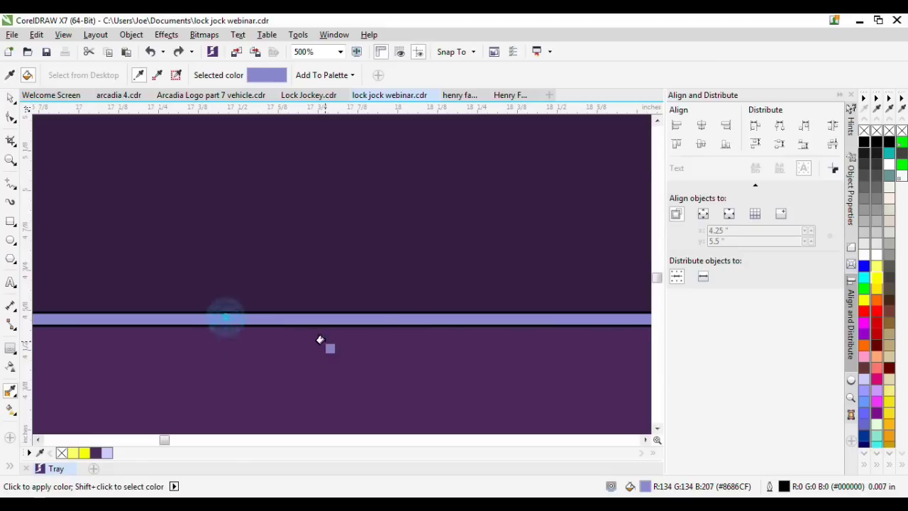
pyautogui.scroll(3, 314, 285)
pyautogui.scroll(-7, 316, 215)
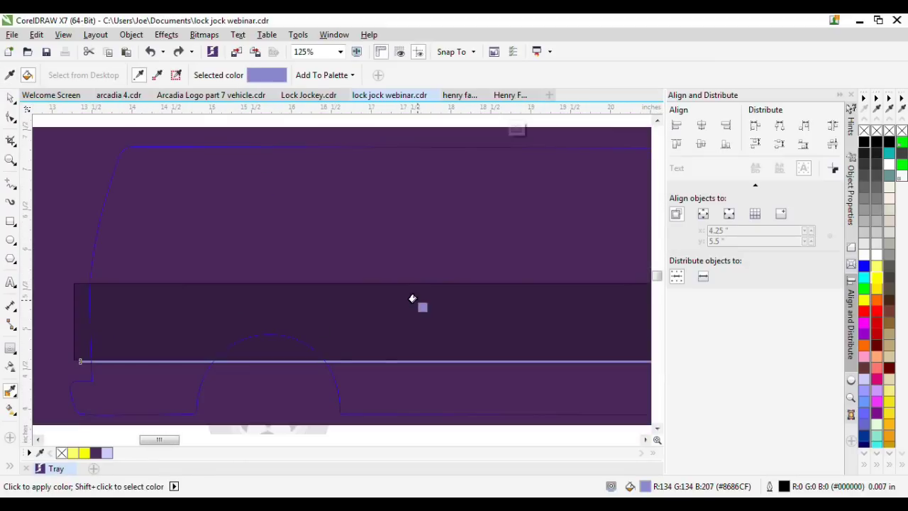
# Apply the sampled colour #8686CF to the thin stripe along the dark band's upper edge
pyautogui.click(10, 97)
pyautogui.scroll(-2, 163, 192)
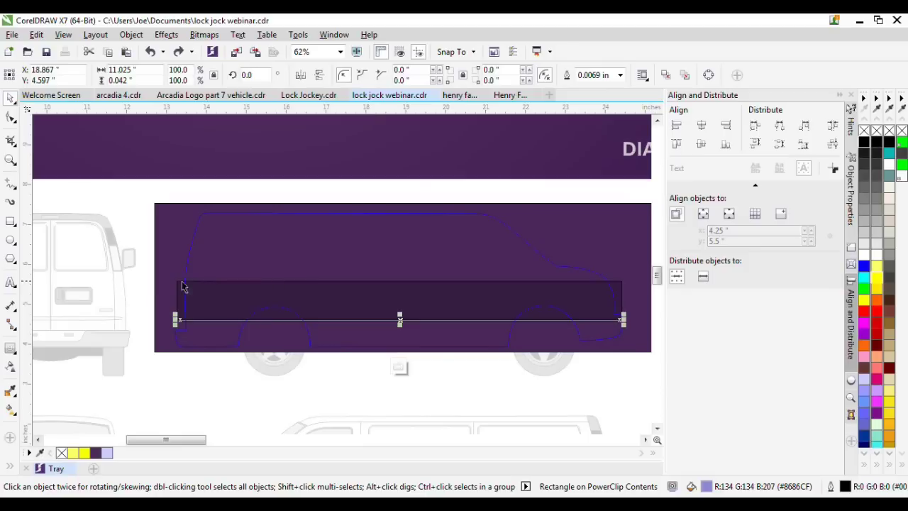
pyautogui.hscroll(2, 668, 308)
pyautogui.press('Tab')
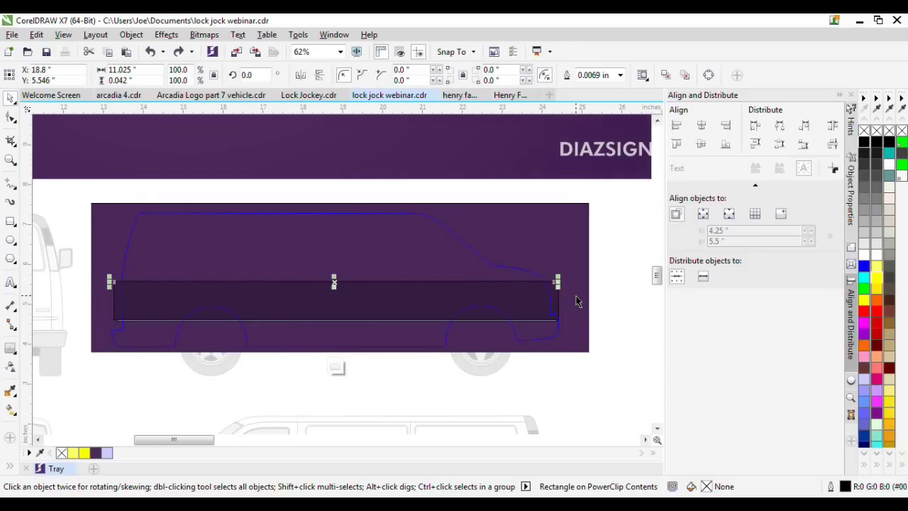
pyautogui.scroll(4, 162, 294)
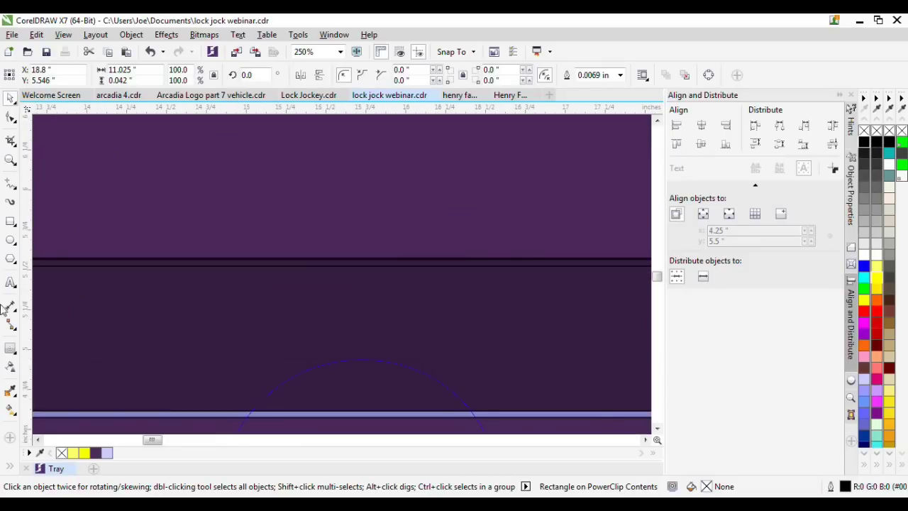
pyautogui.click(12, 386)
pyautogui.click(188, 258)
pyautogui.click(192, 259)
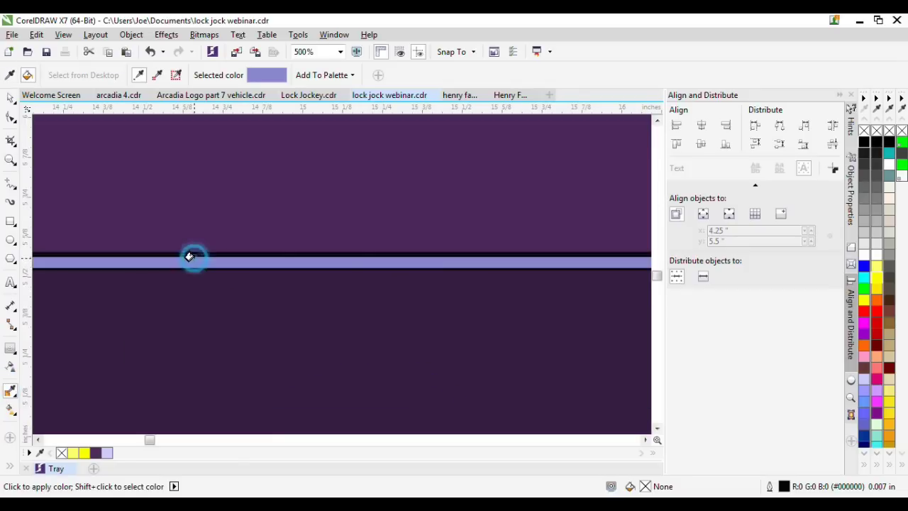
pyautogui.scroll(-4, 234, 269)
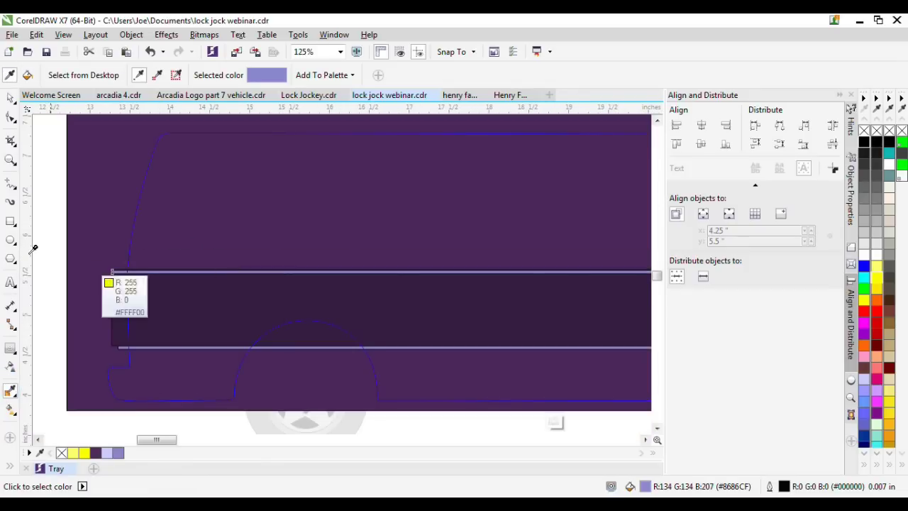
# Adjust the dark band's upper and lower edges so they sit behind the two thin stripes
pyautogui.click(10, 97)
pyautogui.click(116, 300)
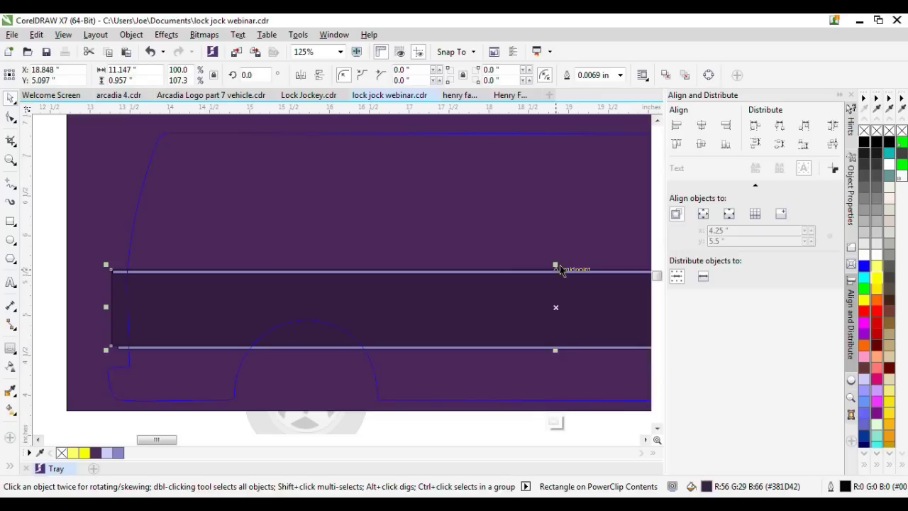
pyautogui.moveTo(558, 347)
pyautogui.mouseDown()
pyautogui.moveTo(558, 324)
pyautogui.moveTo(556, 350)
pyautogui.mouseUp()
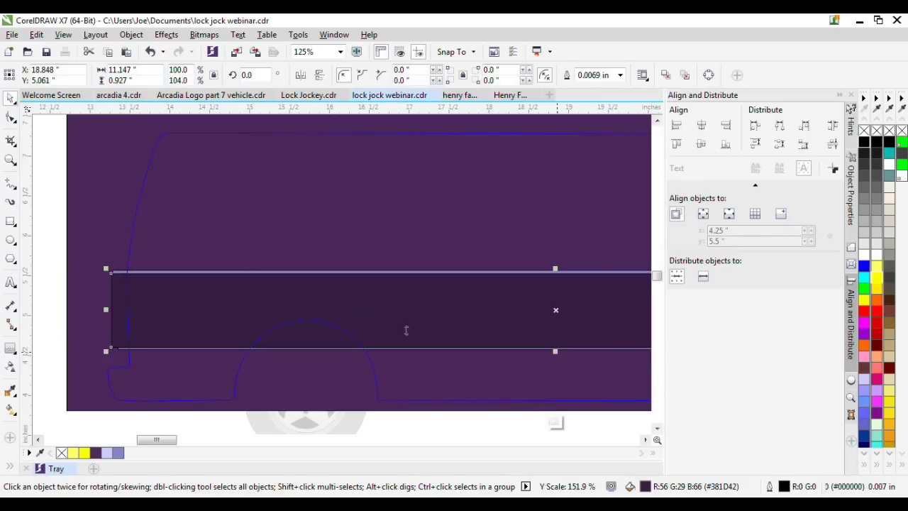
pyautogui.scroll(-2, 419, 332)
pyautogui.scroll(3, 424, 331)
pyautogui.moveTo(363, 310); pyautogui.dragTo(362, 300)
pyautogui.scroll(-3, 416, 325)
# Remove the outlines from the dark band and both thin stripes, and finish editing the PowerClip
pyautogui.moveTo(125, 259); pyautogui.dragTo(648, 348)
pyautogui.rightClick(863, 130)
pyautogui.scroll(1, 328, 304)
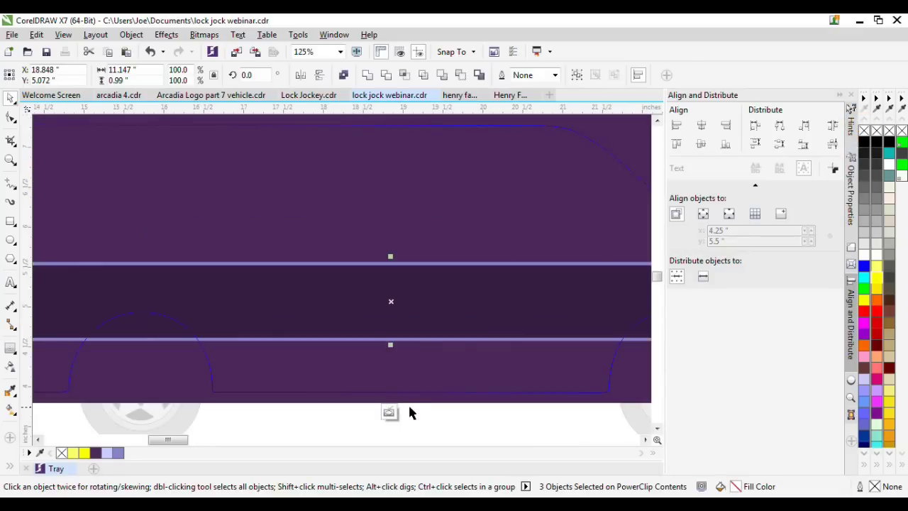
pyautogui.scroll(-1, 379, 384)
pyautogui.click(383, 407)
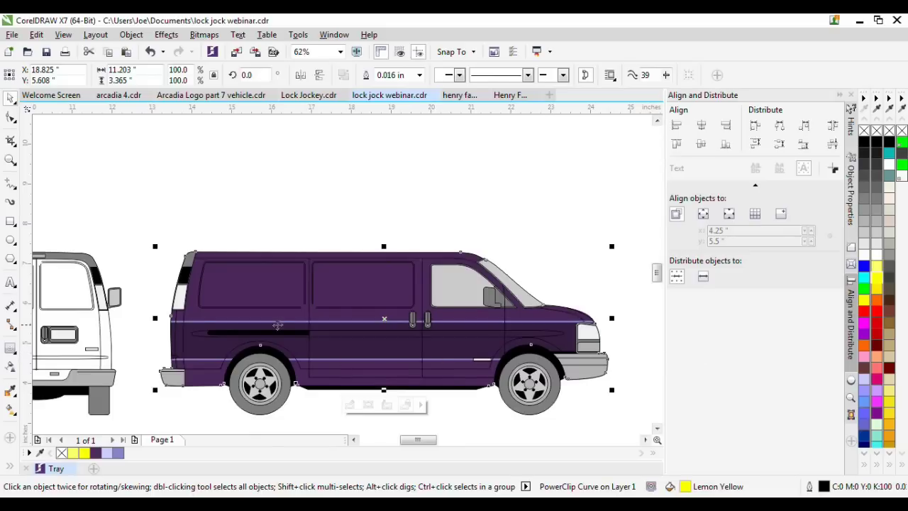
# Examine the finished Lock Jockeys van mockups and compare their stripe layout with the striped purple van
pyautogui.scroll(-1, 167, 323)
pyautogui.scroll(1, 618, 371)
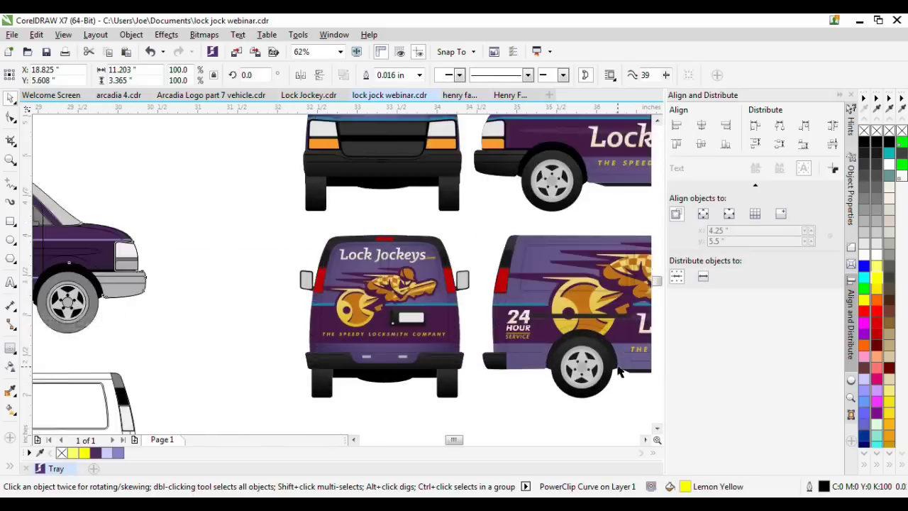
pyautogui.scroll(1, 395, 288)
pyautogui.scroll(-1, 392, 283)
pyautogui.scroll(1, 529, 277)
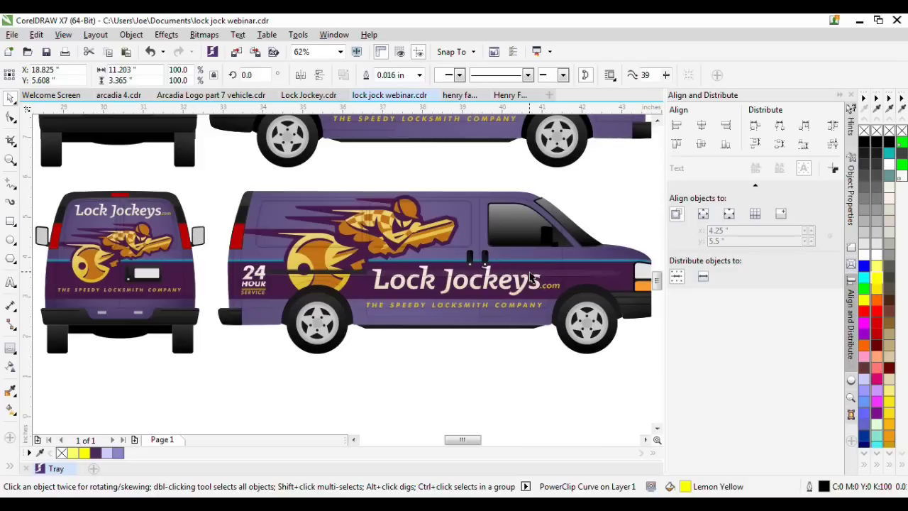
pyautogui.scroll(-1, 507, 265)
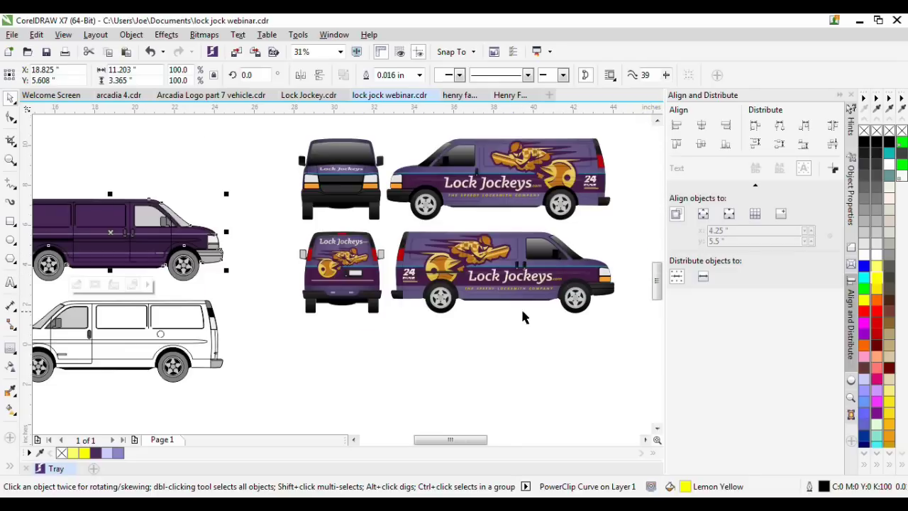
pyautogui.scroll(-1, 522, 317)
pyautogui.scroll(1, 284, 283)
pyautogui.scroll(1, 366, 205)
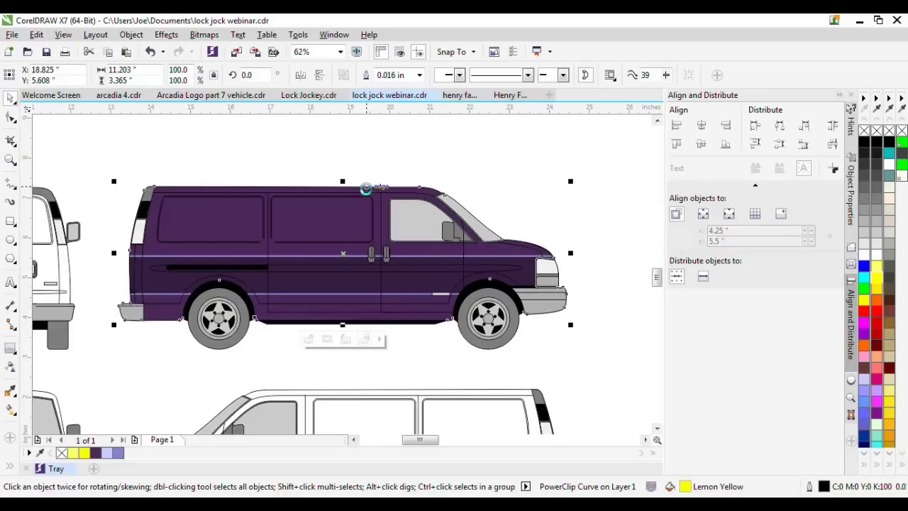
# Reopen the purple van's PowerClip contents and copy the logo's flying jockey and lock artwork onto the van side
pyautogui.press('Escape')
pyautogui.scroll(-2, 486, 331)
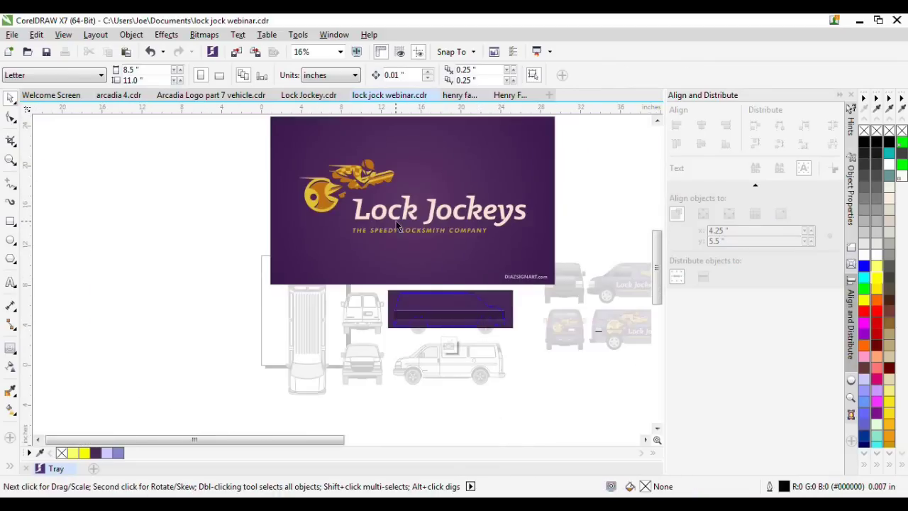
pyautogui.scroll(1, 396, 220)
pyautogui.moveTo(112, 230); pyautogui.dragTo(410, 141)
pyautogui.scroll(-1, 305, 184)
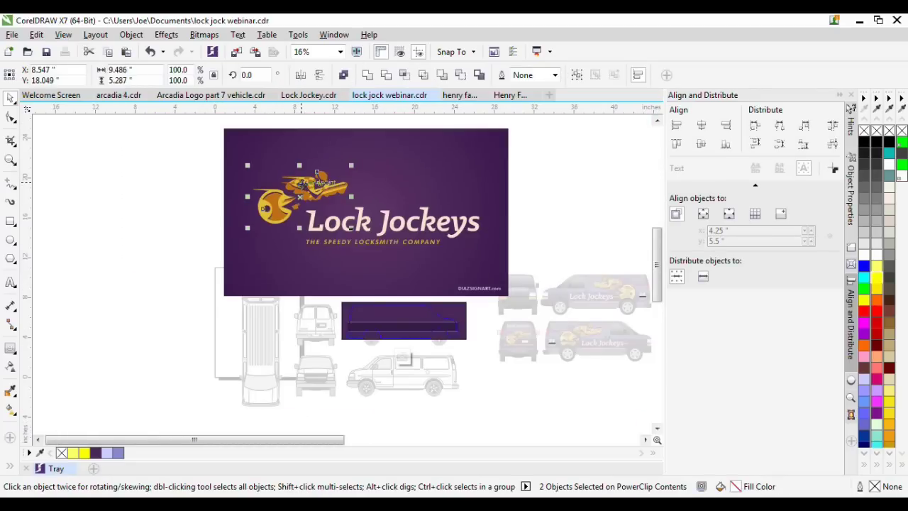
pyautogui.moveTo(317, 172); pyautogui.dragTo(419, 335)
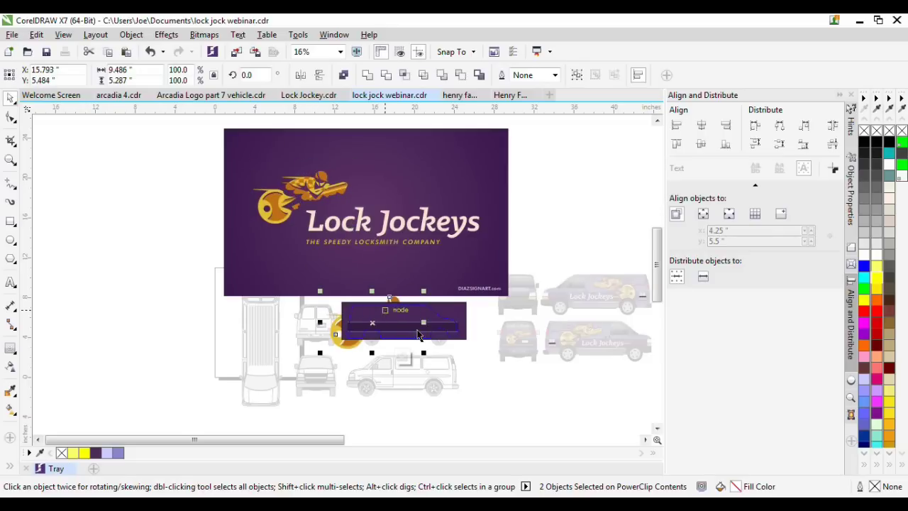
# Scale the copied jockey artwork down to about 4.747" by 2.646" and move it toward the van's upper rear
pyautogui.scroll(1, 418, 335)
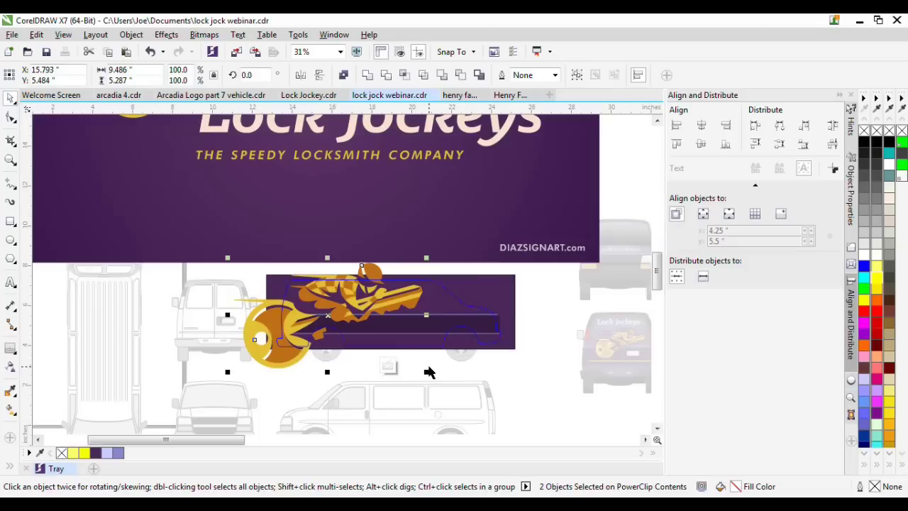
pyautogui.moveTo(426, 370); pyautogui.dragTo(386, 365)
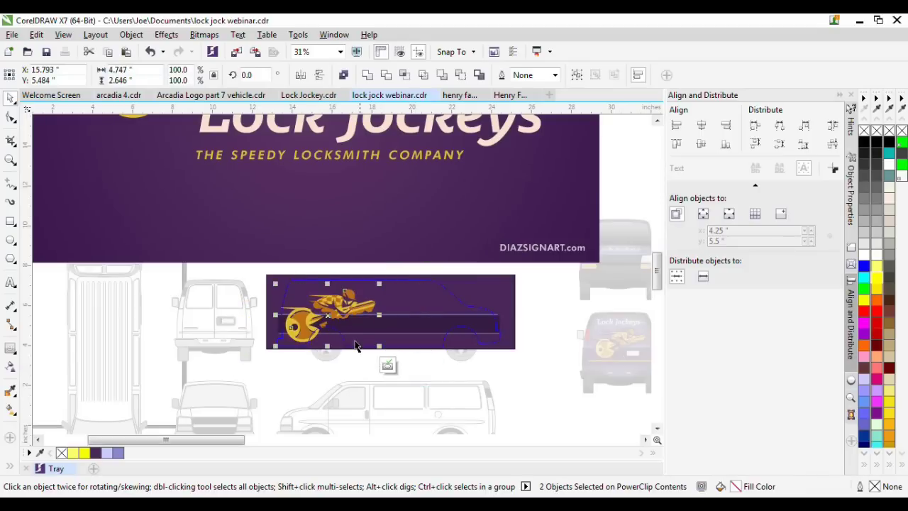
pyautogui.moveTo(328, 313)
pyautogui.mouseDown()
pyautogui.moveTo(306, 312)
pyautogui.moveTo(312, 305)
pyautogui.mouseUp()
pyautogui.scroll(-1, 306, 312)
pyautogui.scroll(1, 312, 305)
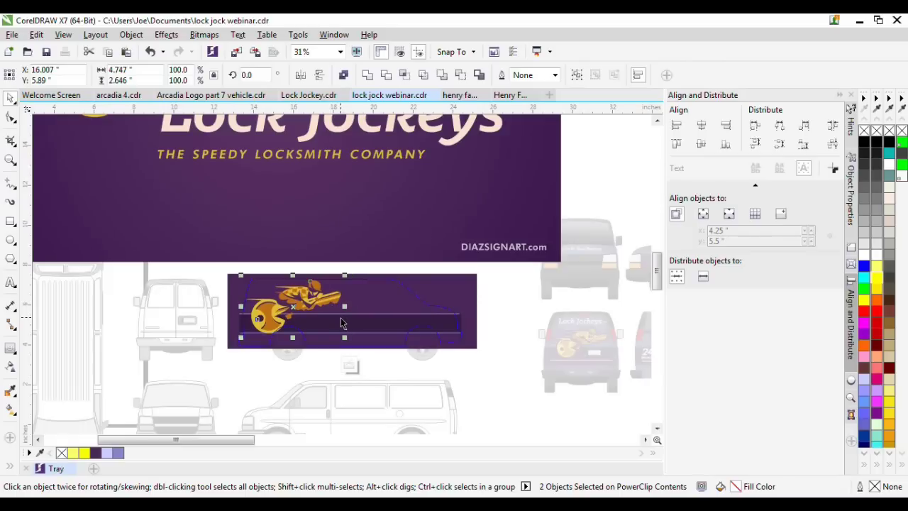
# Reposition the jockey artwork slightly forward and lower on the van side and enlarge it to about 5.928" by 3.304"
pyautogui.moveTo(341, 323); pyautogui.dragTo(337, 323)
pyautogui.scroll(1, 342, 323)
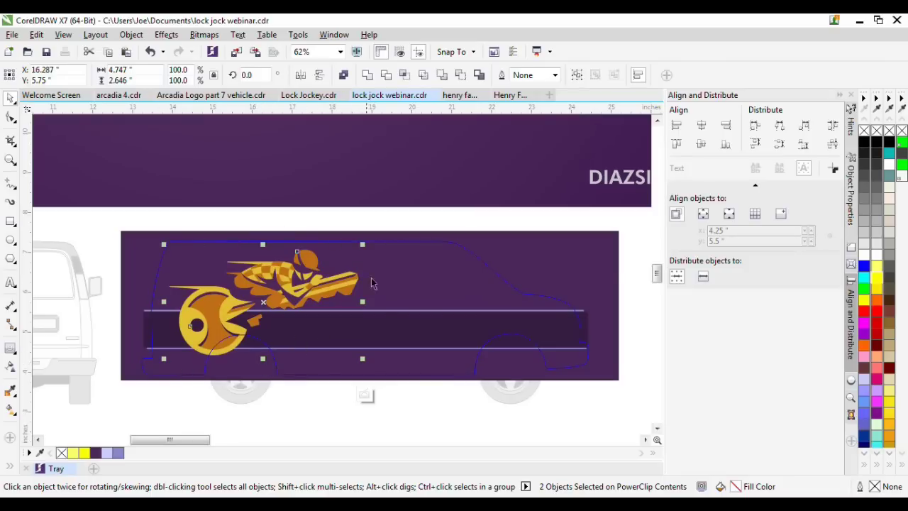
pyautogui.moveTo(363, 245); pyautogui.dragTo(389, 235)
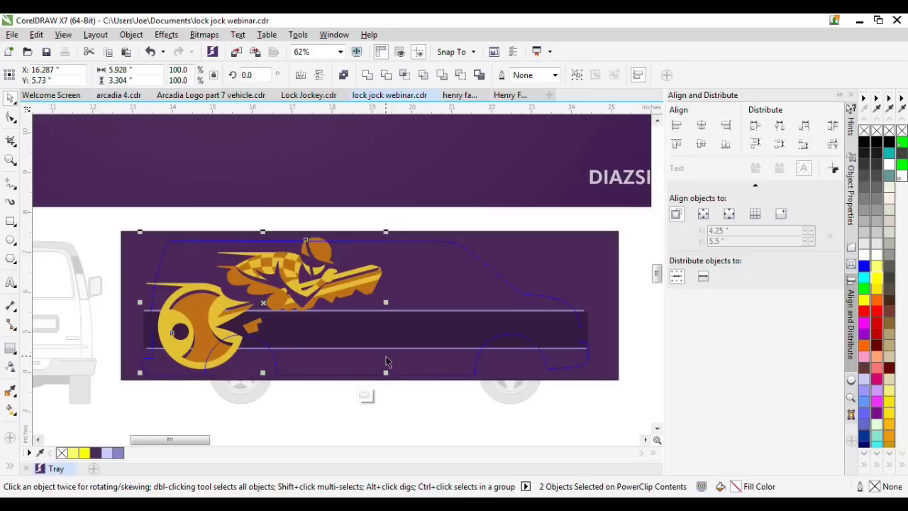
# Shrink the jockey artwork to about 5.126" by 2.857" and copy the Lock Jockeys lettering onto the dark band at about 4.397" by 0.779"
pyautogui.moveTo(384, 371)
pyautogui.mouseDown()
pyautogui.moveTo(367, 367)
pyautogui.moveTo(369, 376)
pyautogui.mouseUp()
pyautogui.scroll(-4, 369, 376)
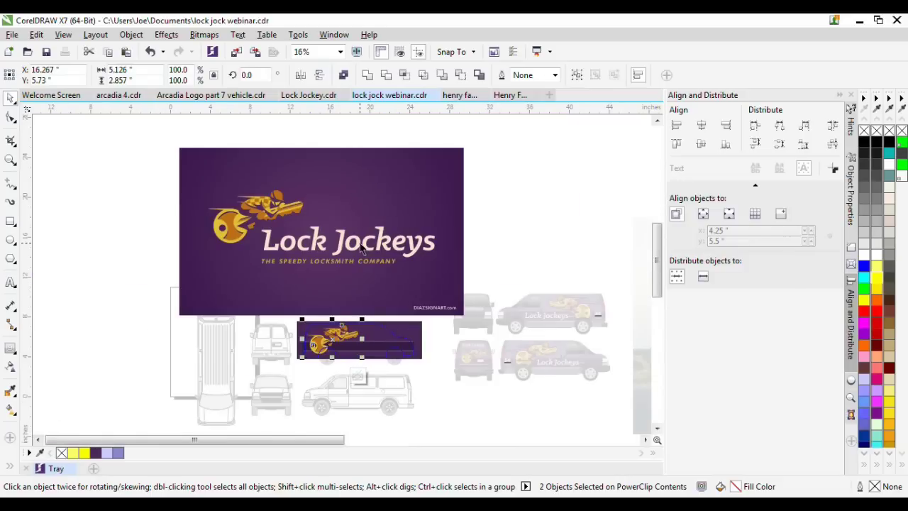
pyautogui.click(360, 244)
pyautogui.moveTo(360, 244); pyautogui.dragTo(383, 349)
pyautogui.scroll(2, 383, 365)
pyautogui.scroll(-1, 345, 337)
pyautogui.scroll(2, 345, 337)
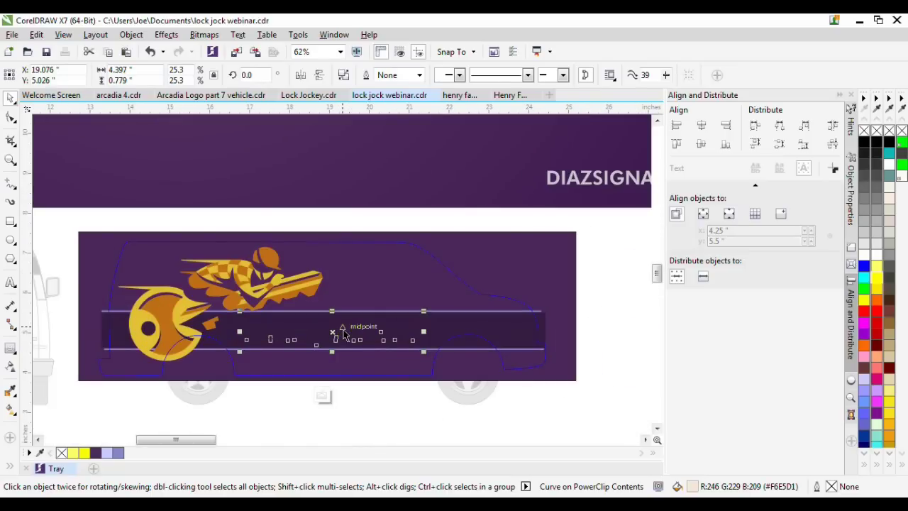
# Reorder the copied Lock Jockeys lettering so it sits in front of the van's dark band
pyautogui.rightClick(334, 334)
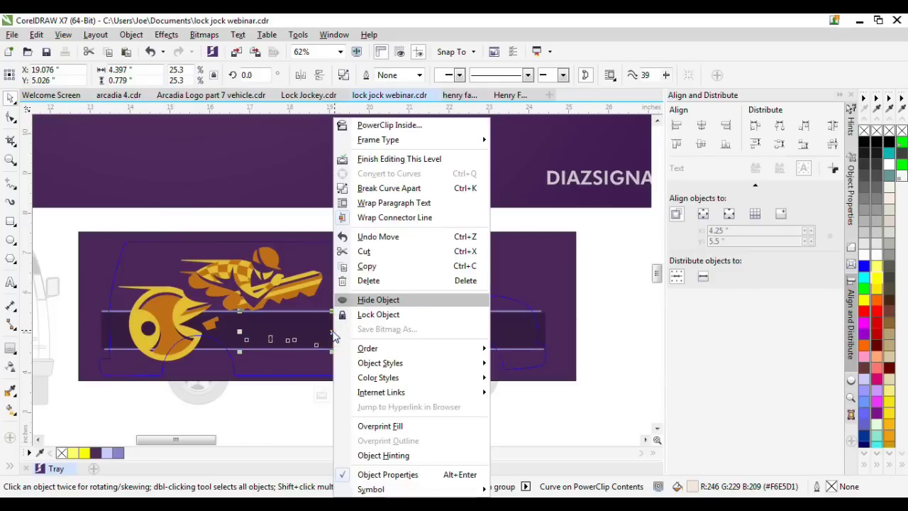
pyautogui.moveTo(366, 347)
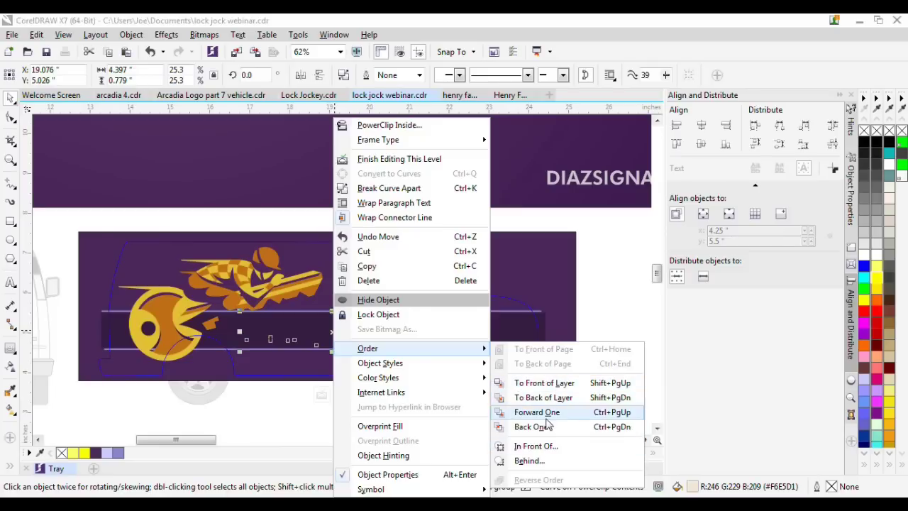
pyautogui.click(552, 452)
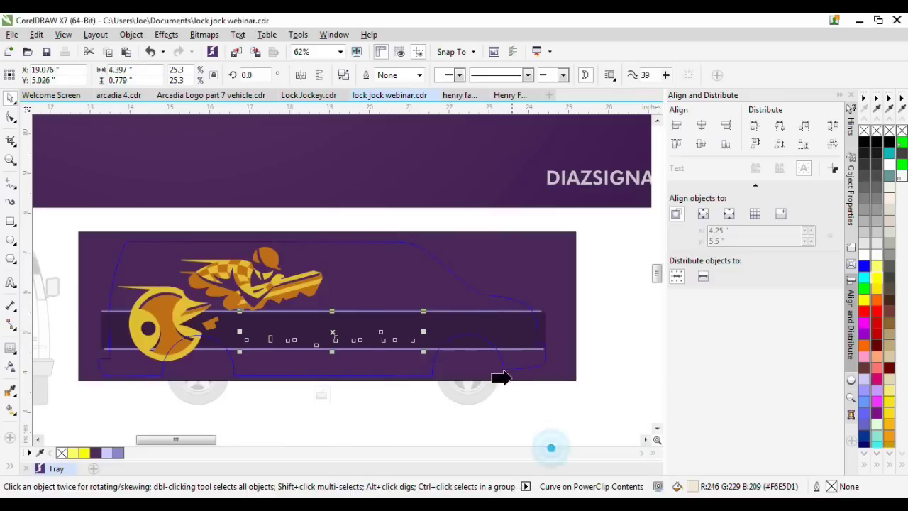
pyautogui.click(475, 330)
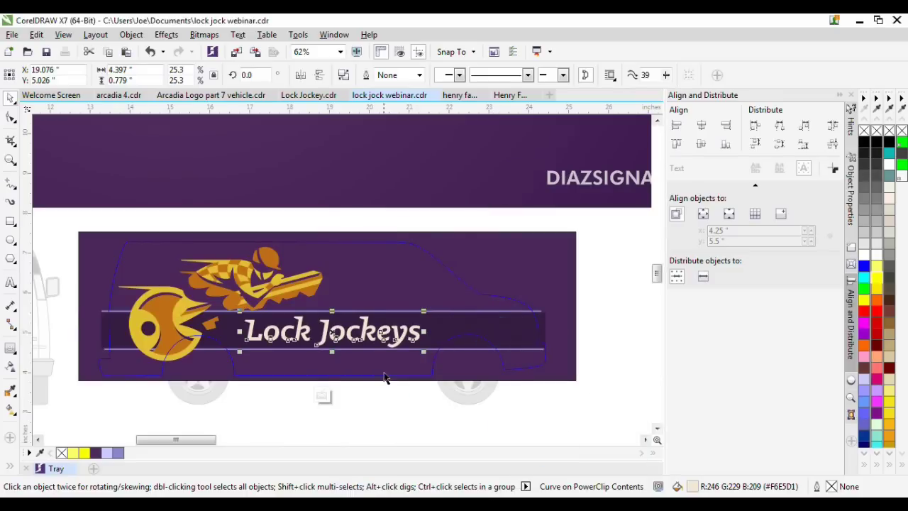
# Copy the THE SPEEDY LOCKSMITH COMPANY tagline beneath the dark band, bring it to the front and scale it to about 4.777" by 0.164"
pyautogui.click(427, 433)
pyautogui.scroll(-2, 440, 425)
pyautogui.click(359, 207)
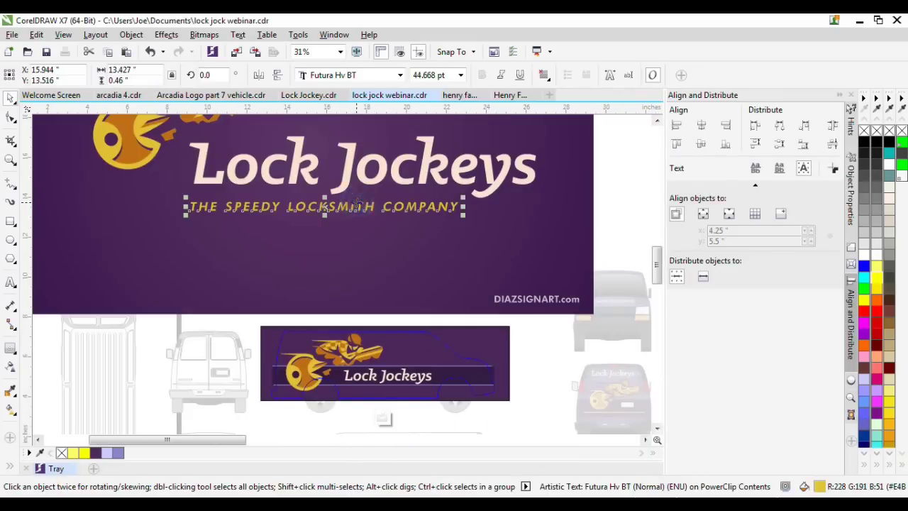
pyautogui.moveTo(356, 205); pyautogui.dragTo(367, 389)
pyautogui.scroll(2, 450, 395)
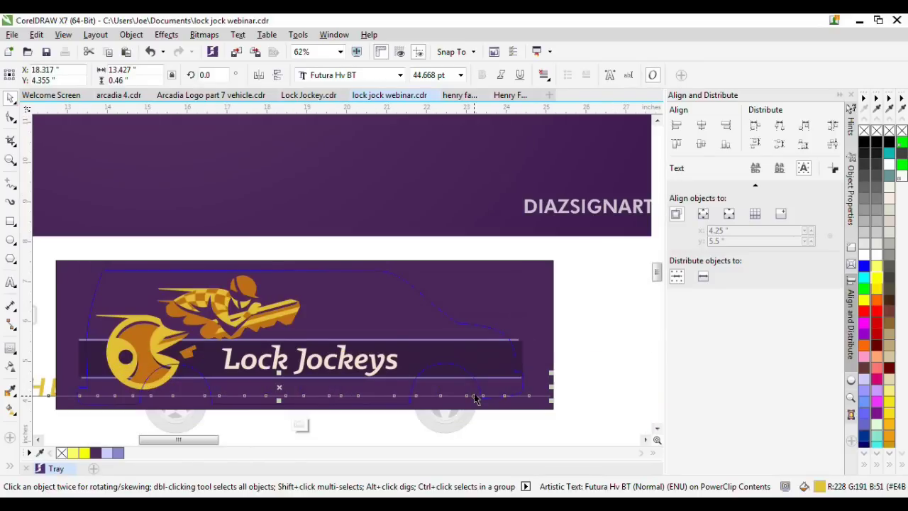
pyautogui.hotkey('shift', 'pageup')
pyautogui.moveTo(550, 403); pyautogui.dragTo(386, 395)
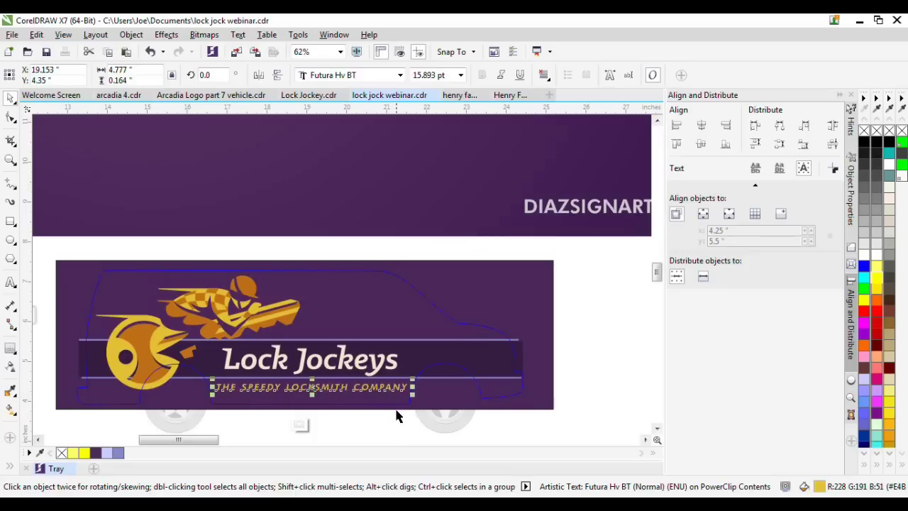
# Shrink the tagline slightly to about 4.62" by 0.158" and finish editing the van's PowerClip contents
pyautogui.click(376, 439)
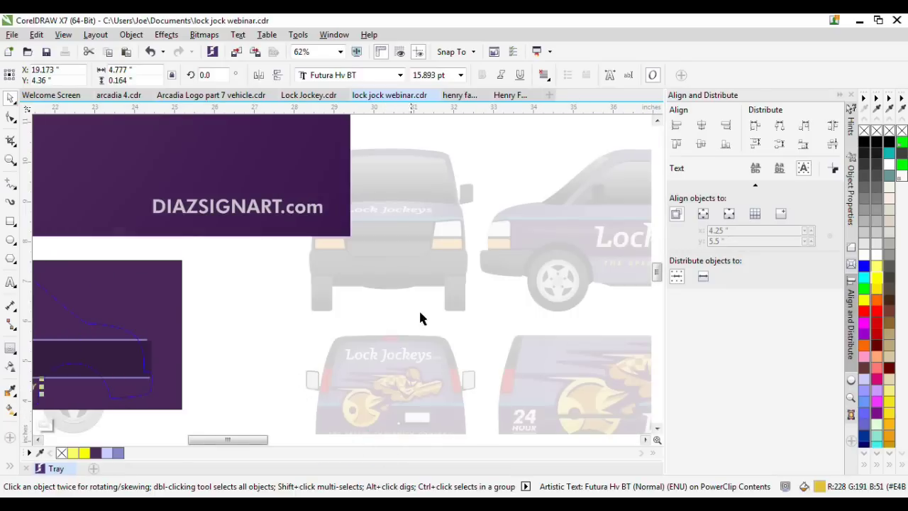
pyautogui.scroll(-3, 420, 318)
pyautogui.scroll(4, 429, 323)
pyautogui.moveTo(437, 322); pyautogui.dragTo(434, 330)
pyautogui.scroll(-1, 433, 330)
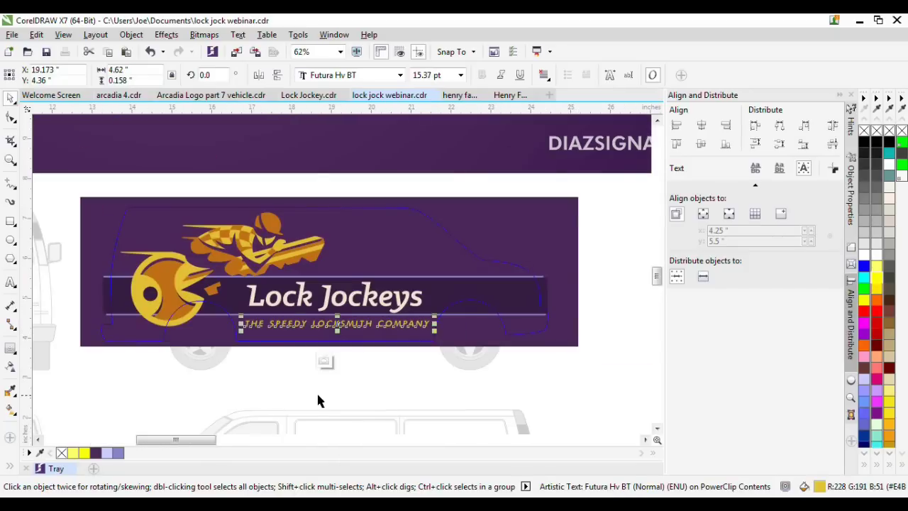
pyautogui.click(324, 361)
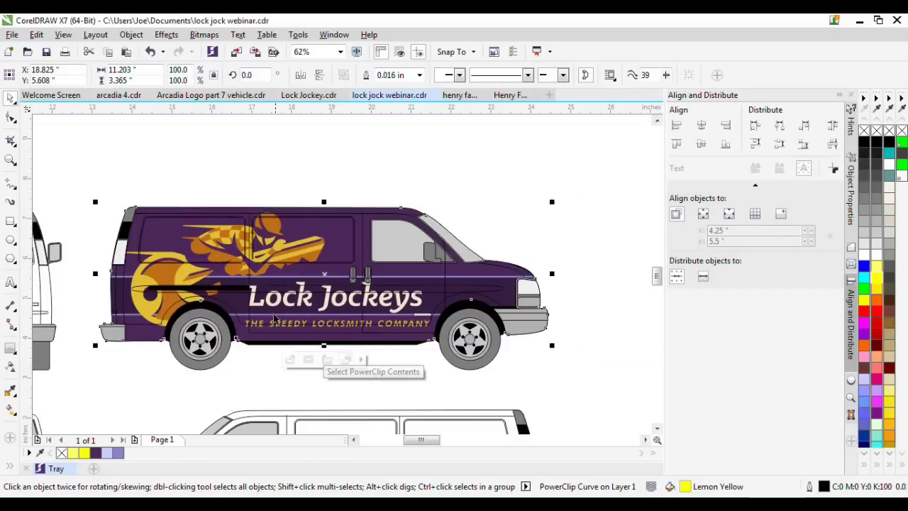
# Apply a uniform transparency of 73 to the outer panel outline crossing the jockey artwork on the van side
pyautogui.scroll(-1, 274, 317)
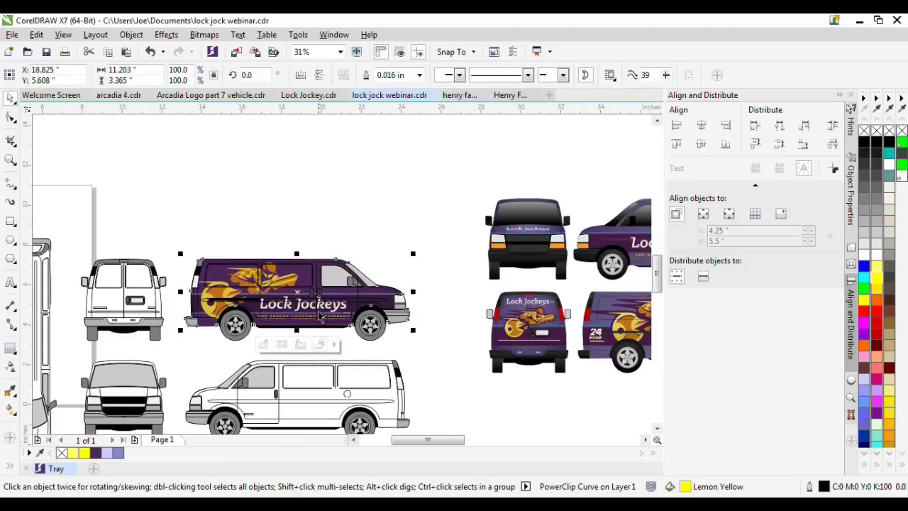
pyautogui.click(314, 215)
pyautogui.scroll(1, 301, 280)
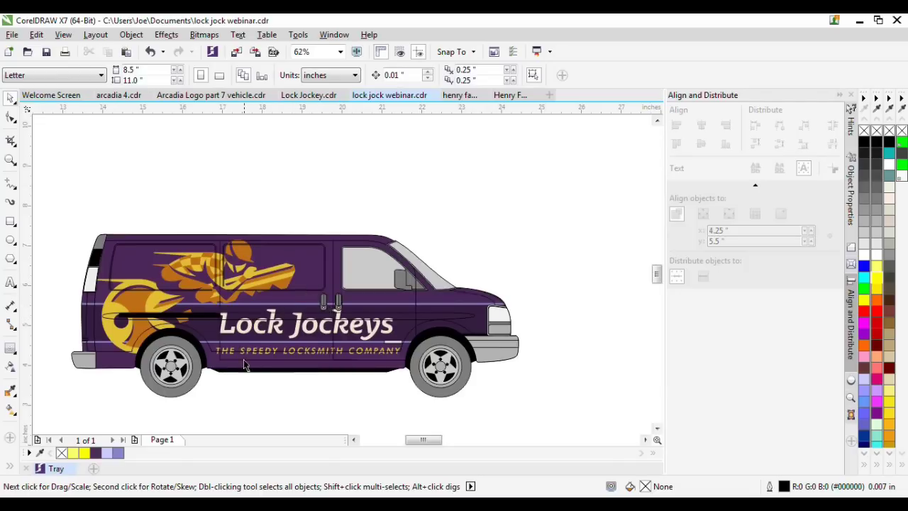
pyautogui.scroll(2, 348, 289)
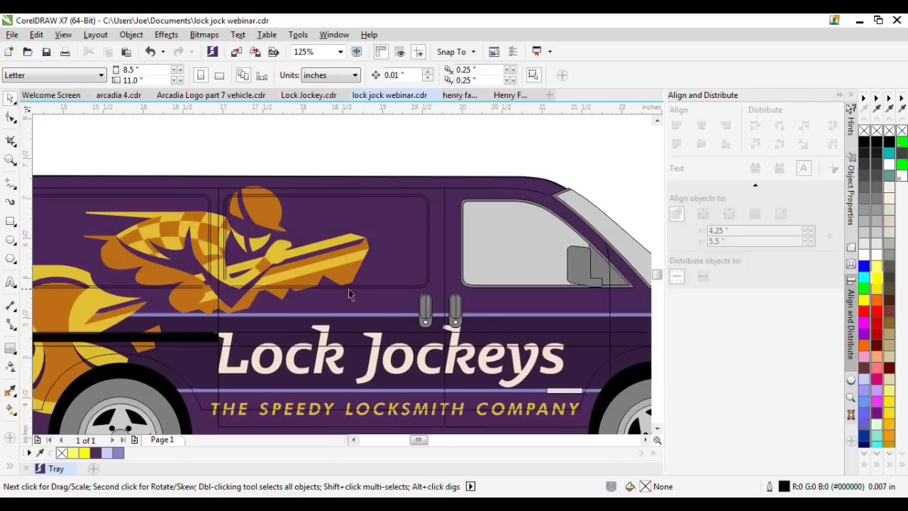
pyautogui.click(391, 295)
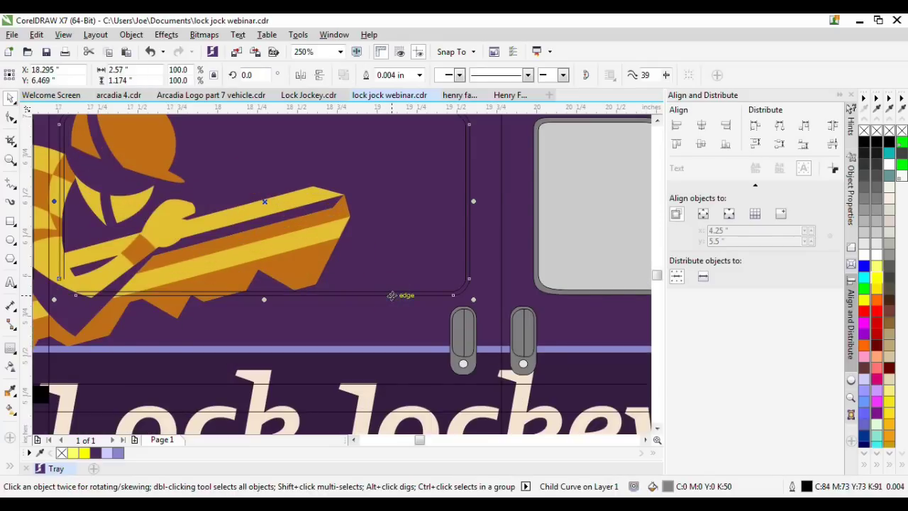
pyautogui.click(10, 366)
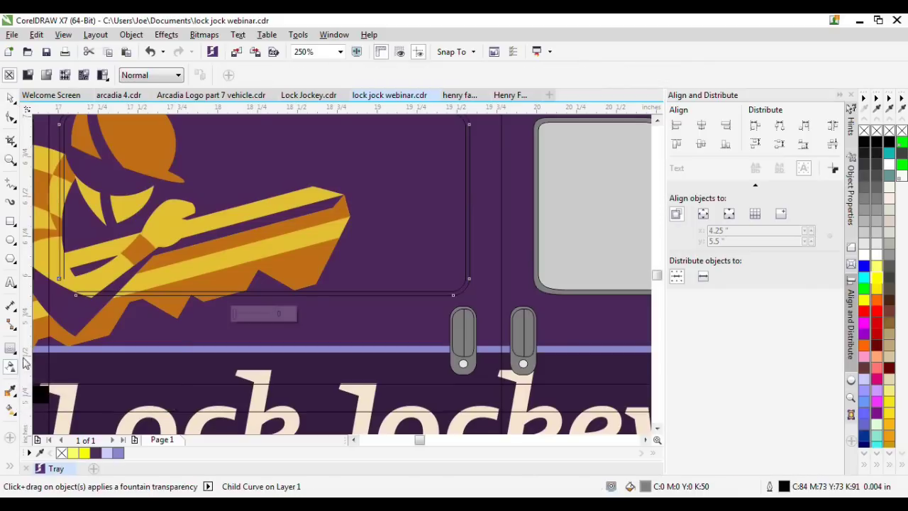
pyautogui.click(162, 76)
pyautogui.click(161, 77)
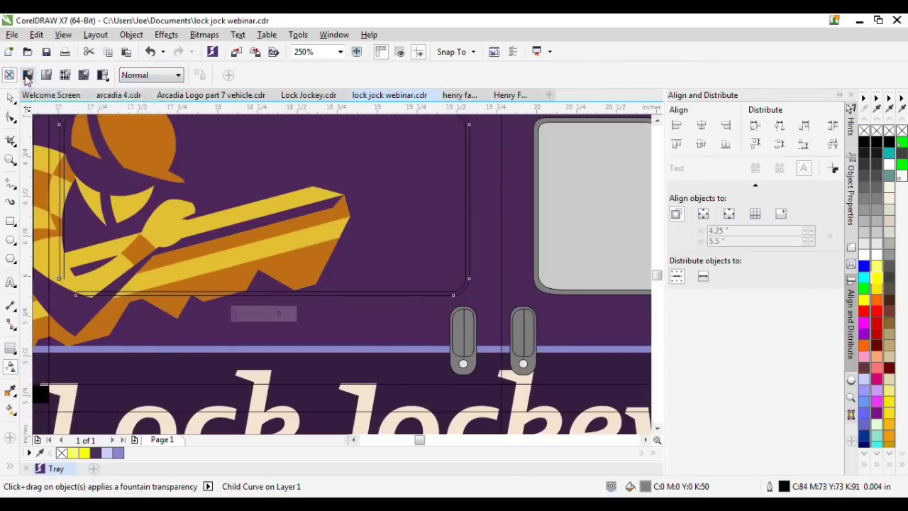
pyautogui.click(27, 75)
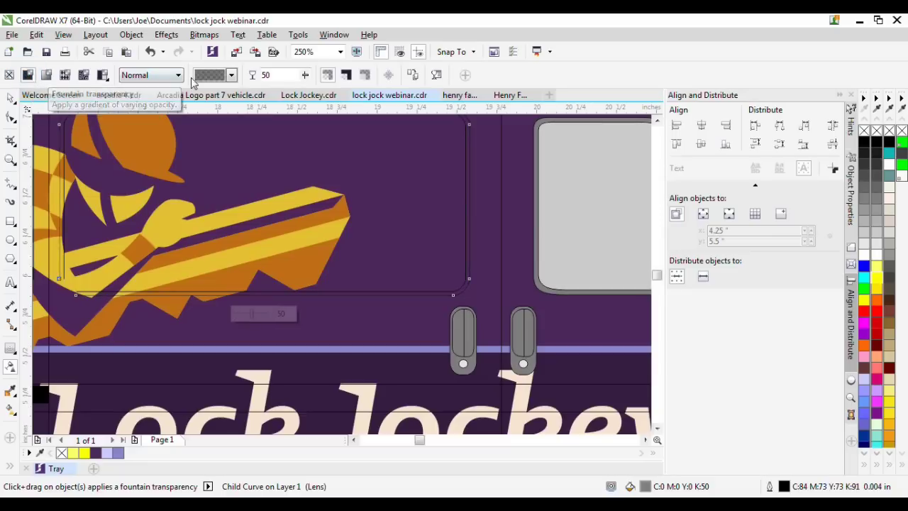
pyautogui.moveTo(303, 75); pyautogui.dragTo(324, 87)
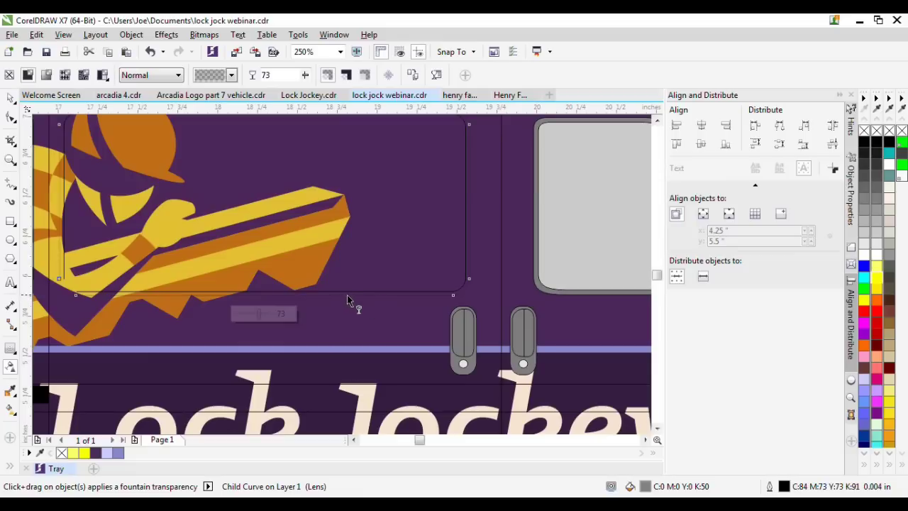
# Examine the transparent panel line beside the solid black one and compare it with the panel lines on the finished mockup
pyautogui.scroll(2, 102, 300)
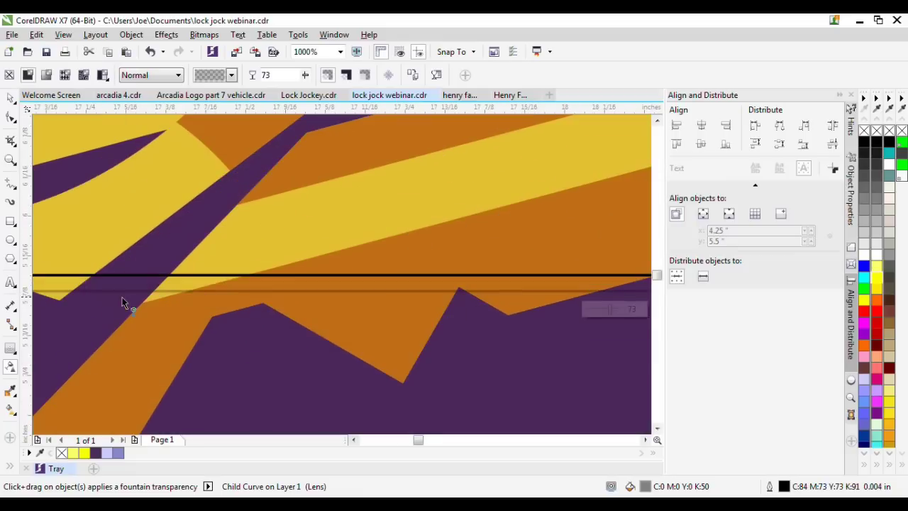
pyautogui.scroll(2, 537, 287)
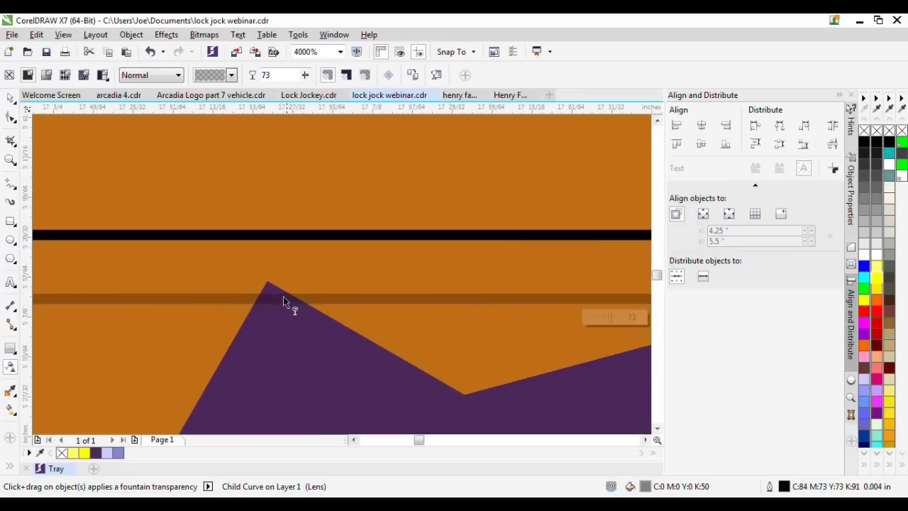
pyautogui.scroll(-3, 348, 318)
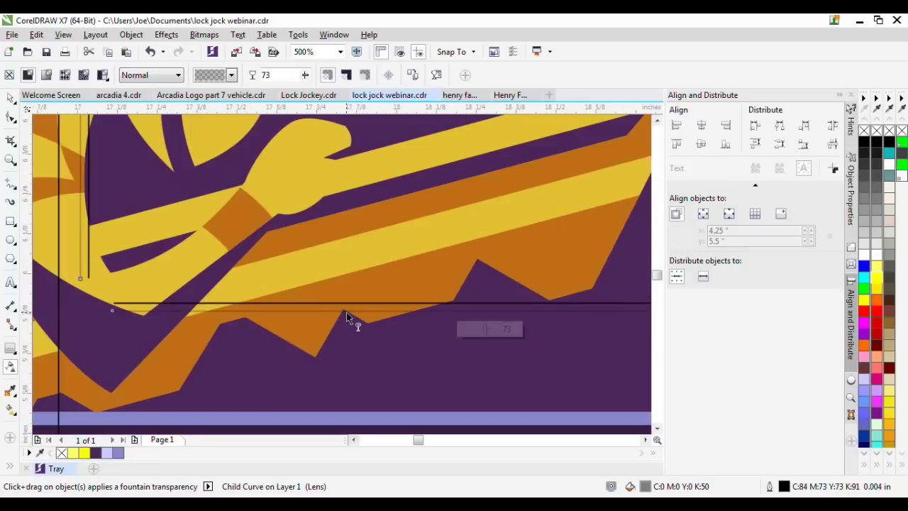
pyautogui.scroll(-2, 291, 294)
pyautogui.scroll(-2, 304, 332)
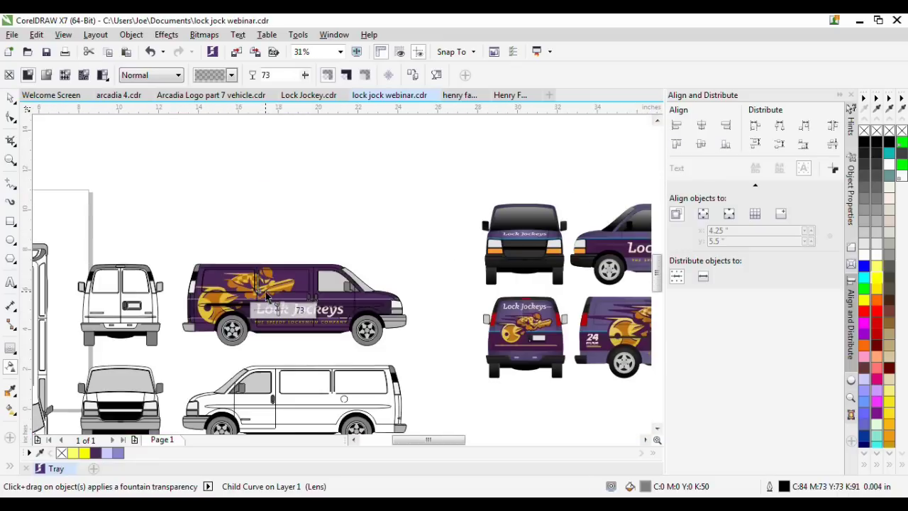
pyautogui.scroll(-1, 206, 275)
pyautogui.scroll(3, 198, 274)
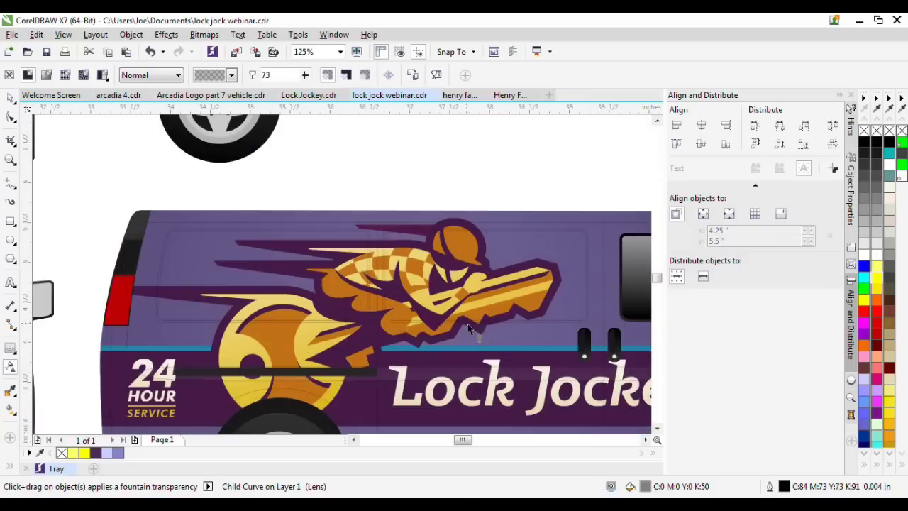
pyautogui.scroll(3, 576, 316)
pyautogui.scroll(1, 197, 359)
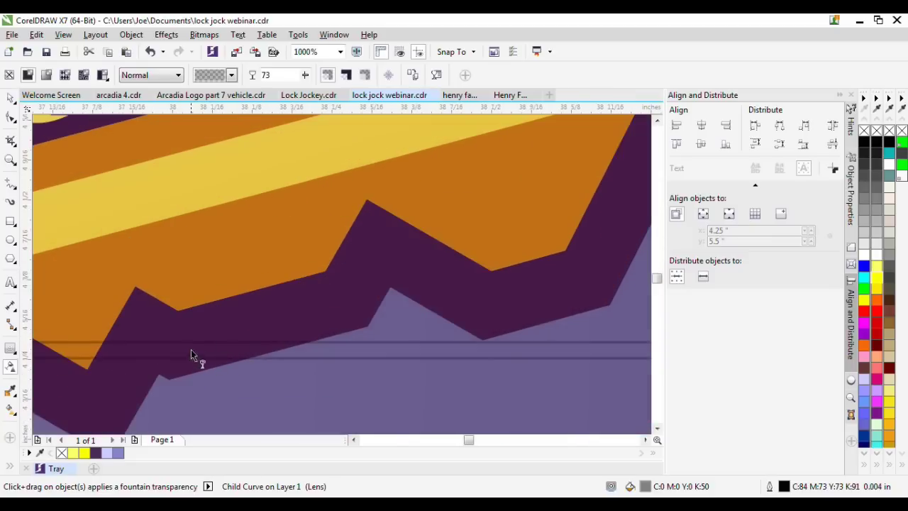
pyautogui.scroll(-4, 310, 320)
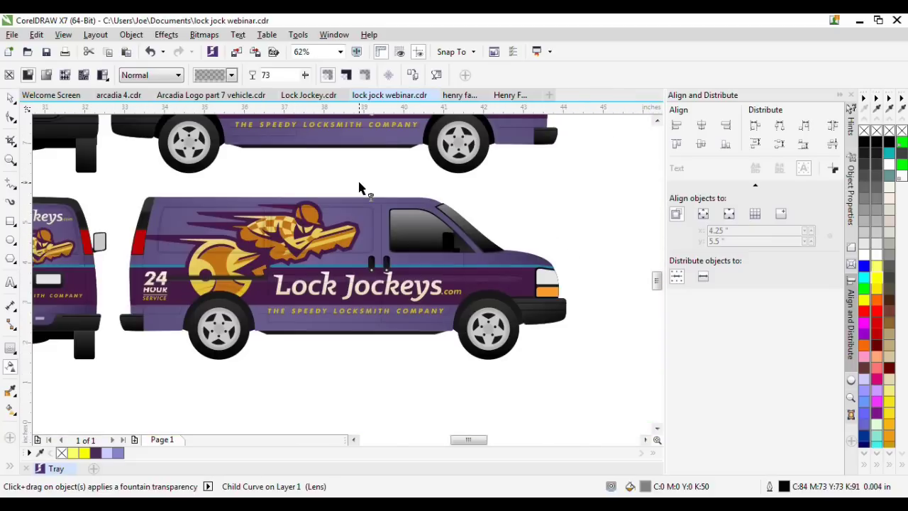
# Examine the side and rear views of the finished mockups and compare their artwork with the purple van's design
pyautogui.scroll(2, 543, 322)
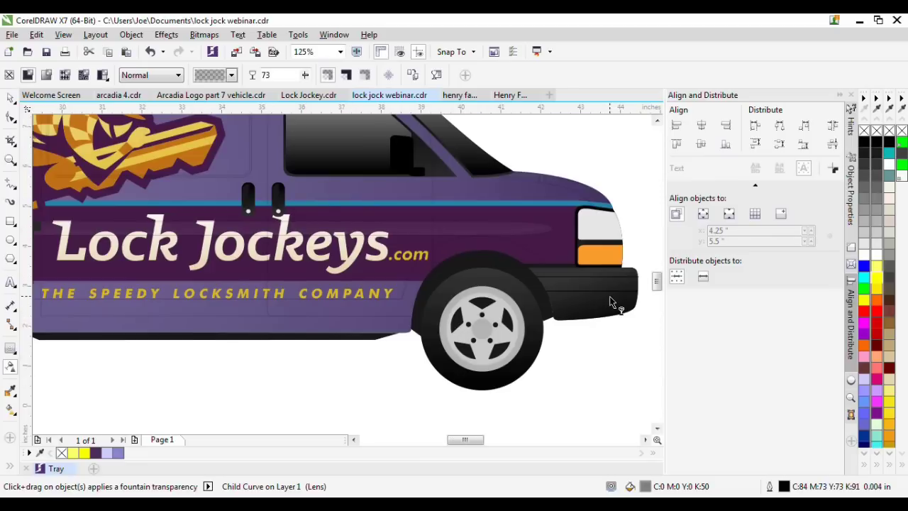
pyautogui.scroll(-2, 610, 302)
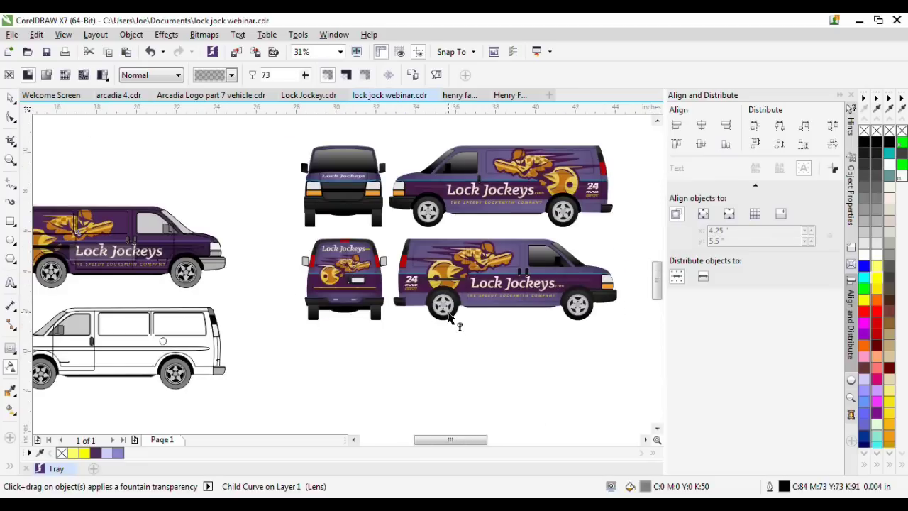
pyautogui.scroll(1, 448, 317)
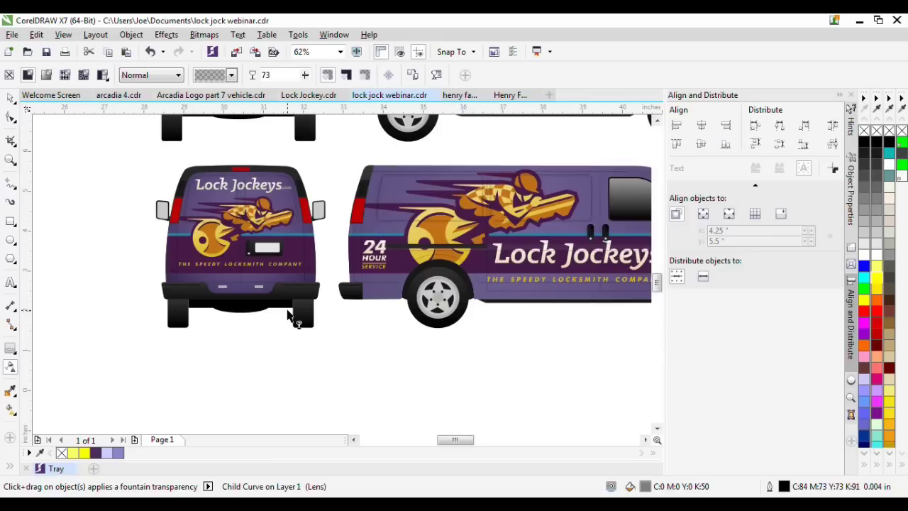
pyautogui.scroll(-1, 288, 315)
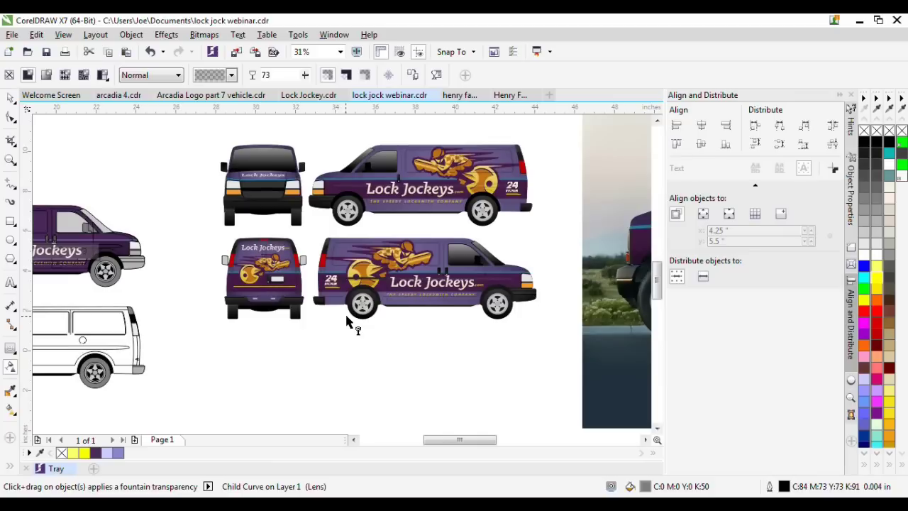
pyautogui.scroll(4, 410, 259)
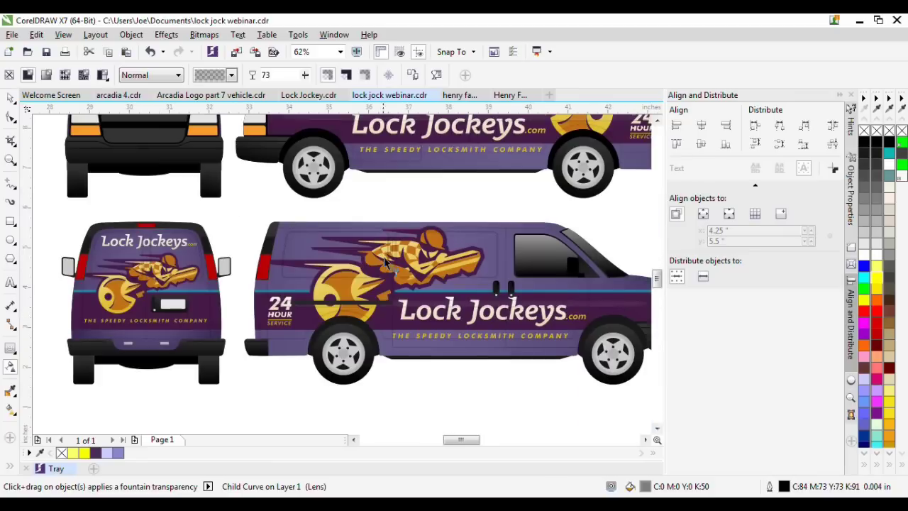
pyautogui.scroll(-3, 565, 229)
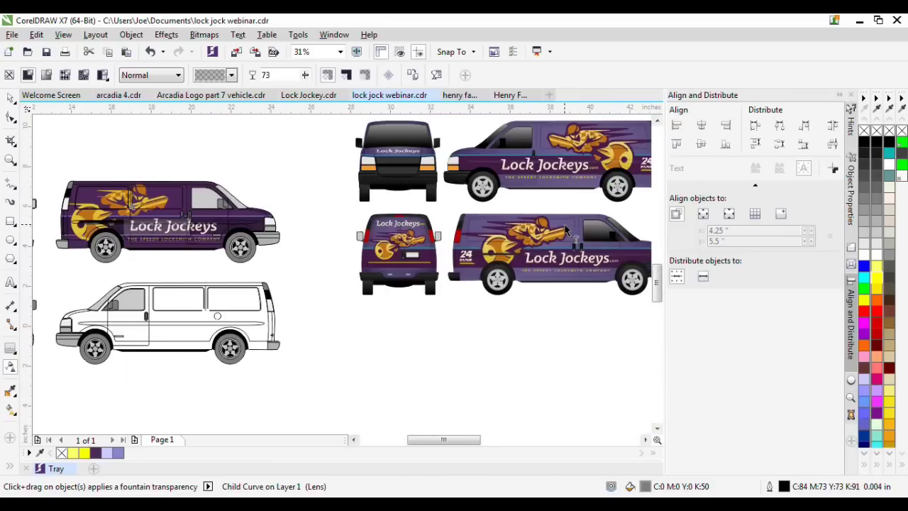
pyautogui.scroll(1, 349, 213)
pyautogui.scroll(4, 349, 213)
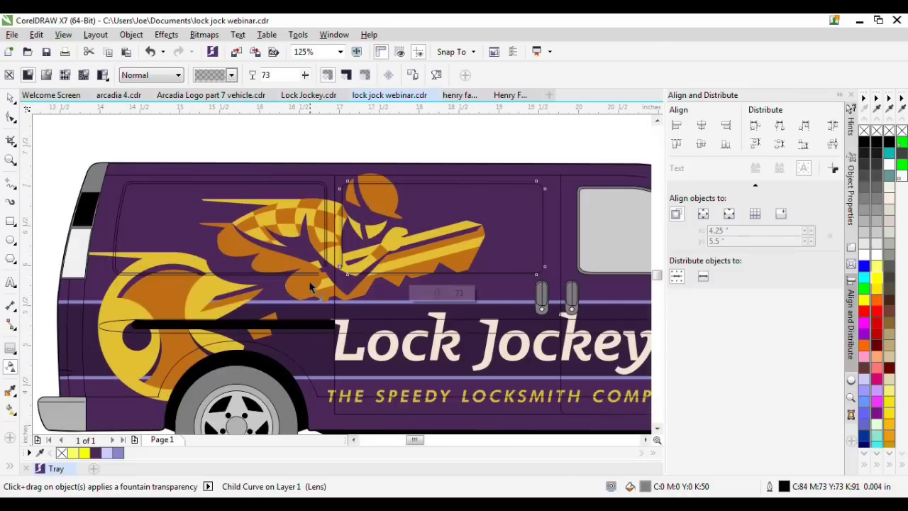
pyautogui.scroll(-3, 185, 227)
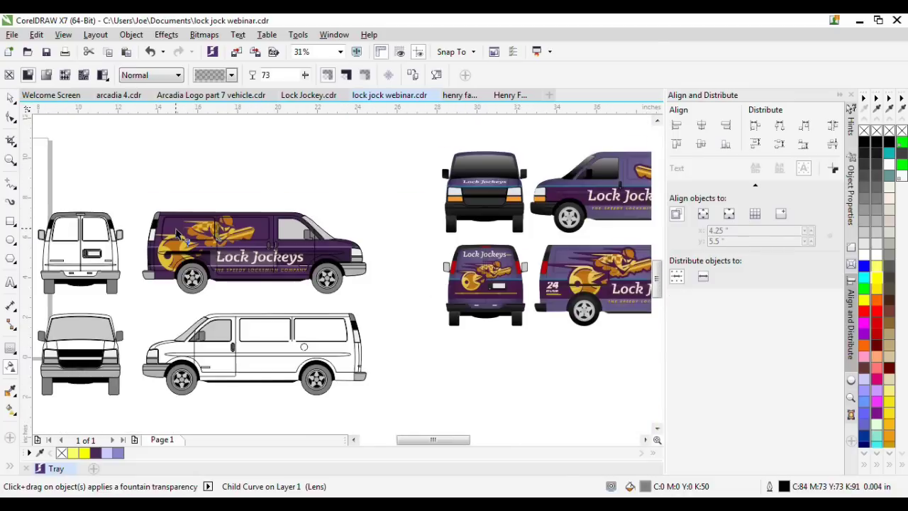
# Examine the PowerClip contents of the finished mockup's lower side view and close them again
pyautogui.scroll(1, 417, 255)
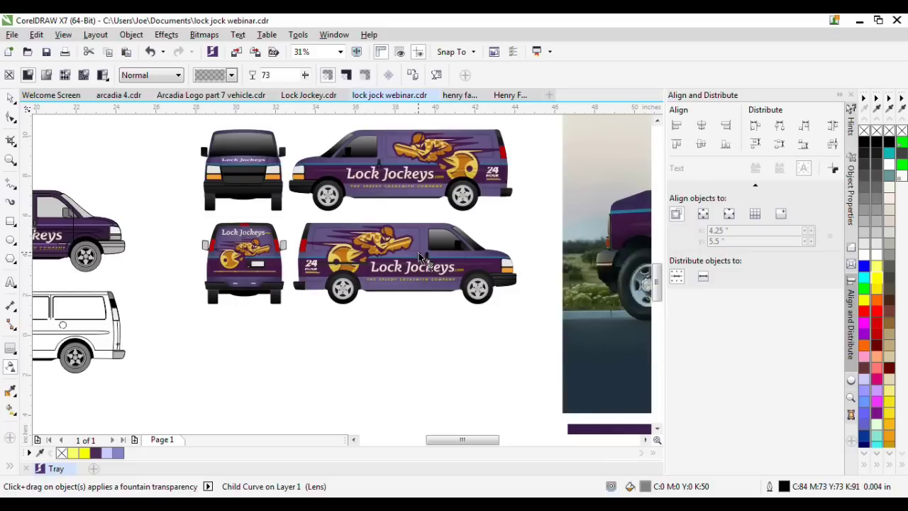
pyautogui.scroll(-1, 418, 236)
pyautogui.scroll(1, 234, 224)
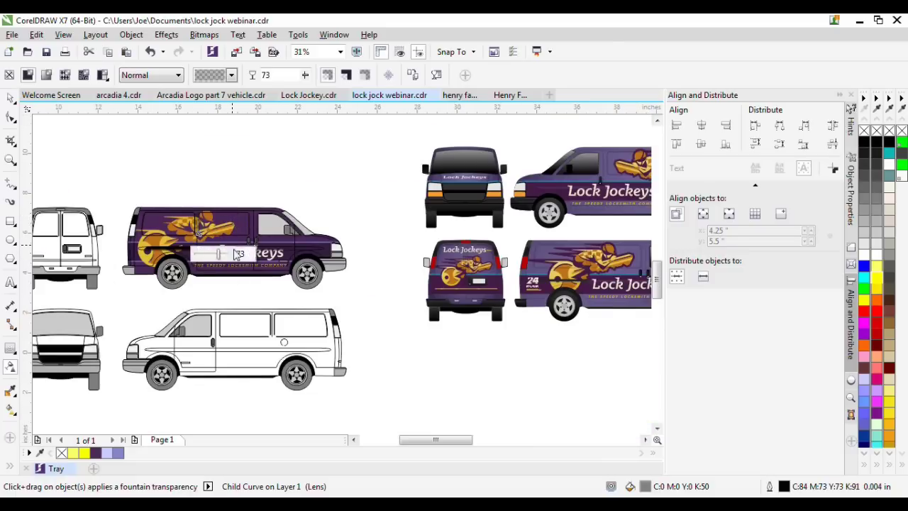
pyautogui.scroll(-1, 198, 206)
pyautogui.scroll(2, 418, 241)
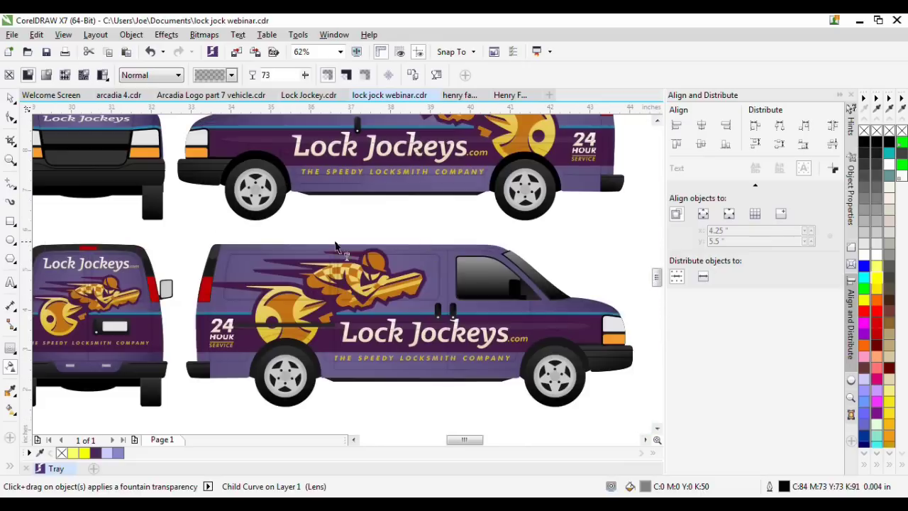
pyautogui.click(11, 97)
pyautogui.click(527, 237)
pyautogui.click(455, 243)
pyautogui.keyDown('ctrl'); pyautogui.click(455, 244); pyautogui.keyUp('ctrl')
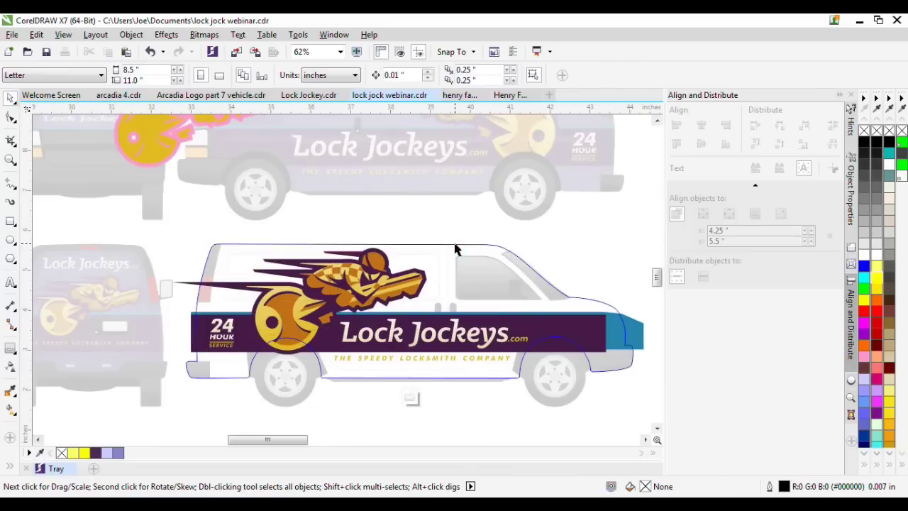
pyautogui.scroll(-1, 438, 237)
pyautogui.scroll(1, 479, 294)
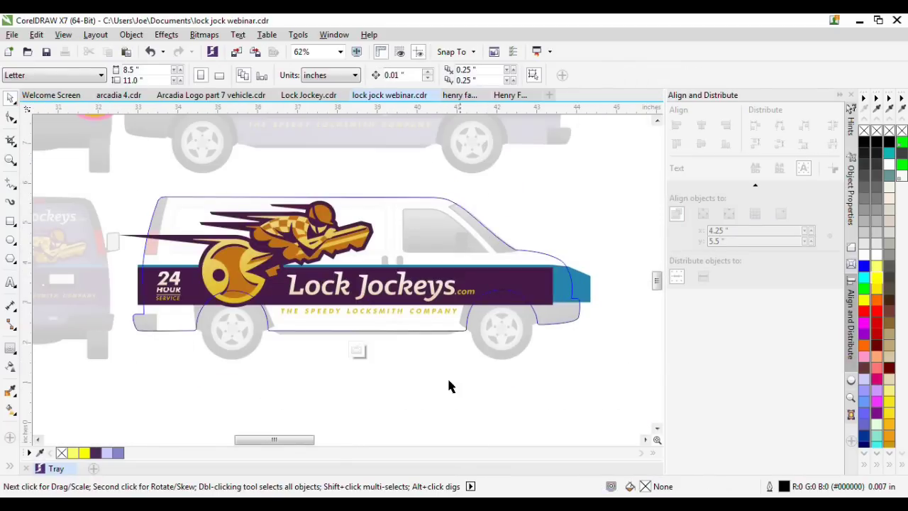
pyautogui.click(356, 350)
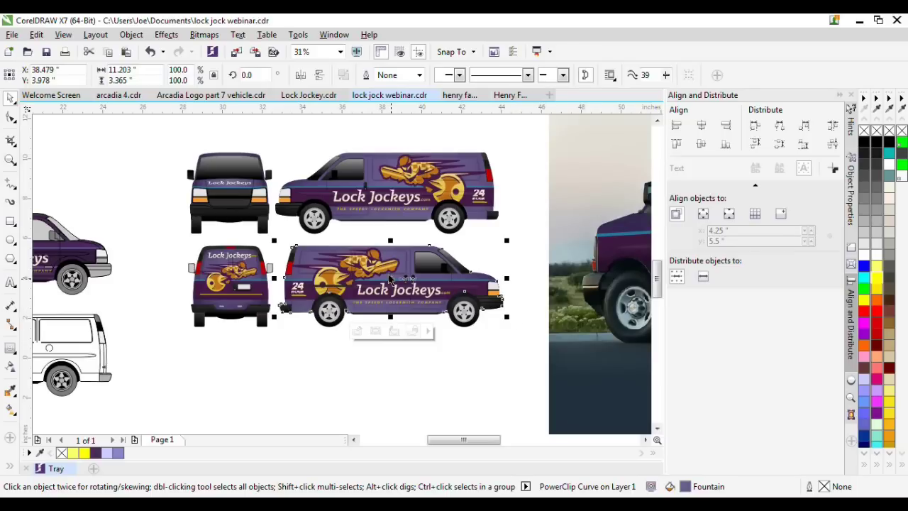
# Move the lower finished side view's wrapped body shape below its van outline and undo the move
pyautogui.moveTo(391, 278); pyautogui.dragTo(378, 383)
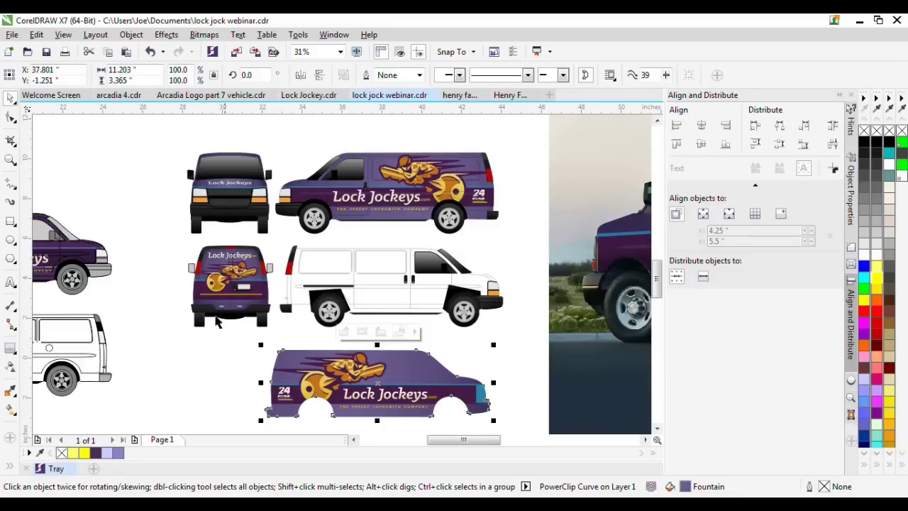
pyautogui.scroll(-3, 402, 294)
pyautogui.scroll(3, 337, 245)
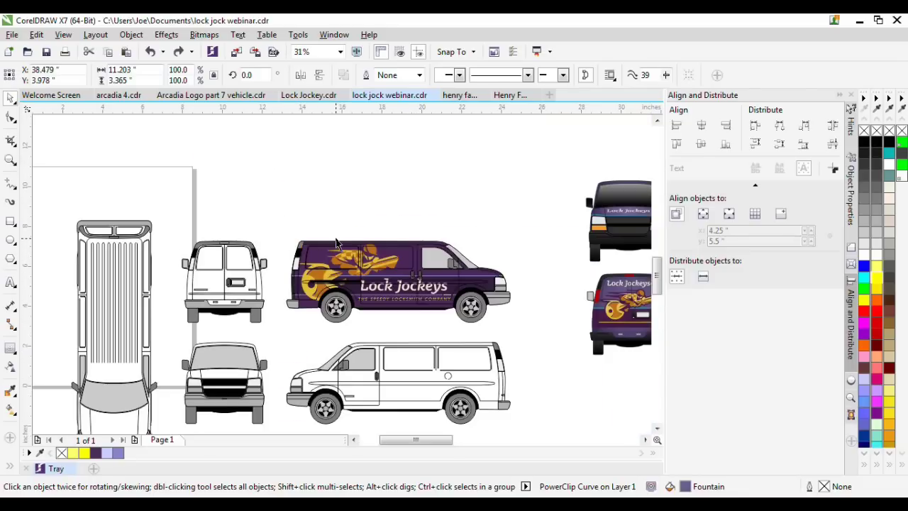
# Move all the PowerClip contents of the purple van down off its outline, undo the move and finish editing
pyautogui.doubleClick(334, 241)
pyautogui.moveTo(246, 341); pyautogui.dragTo(586, 224)
pyautogui.moveTo(514, 250); pyautogui.dragTo(268, 367)
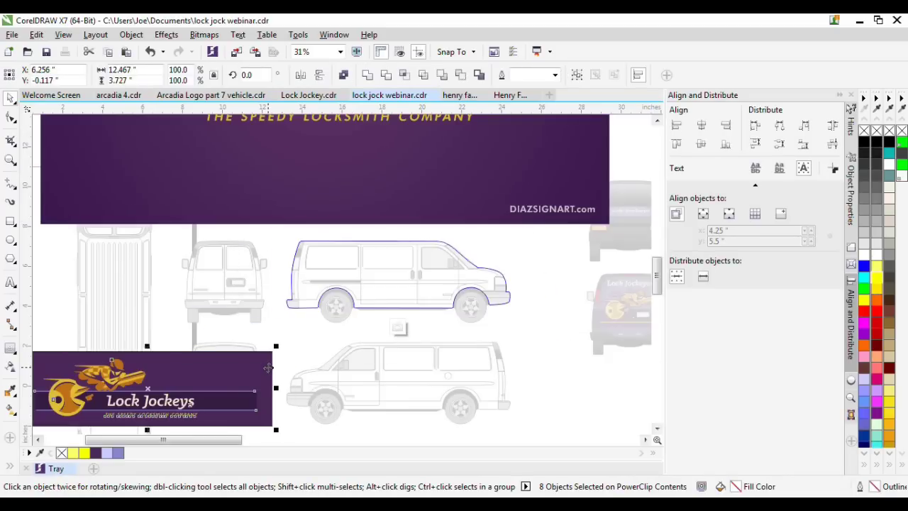
pyautogui.hotkey('ctrl', 'z')
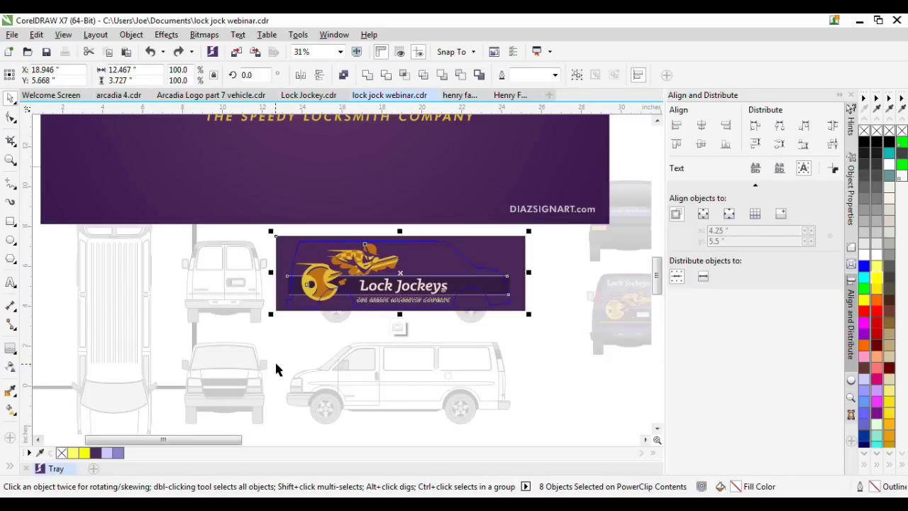
pyautogui.click(398, 327)
# Compare the flat side and rear mockups with the artwork on the wrapped van in the photo mockup
pyautogui.scroll(-3, 355, 326)
pyautogui.scroll(2, 477, 284)
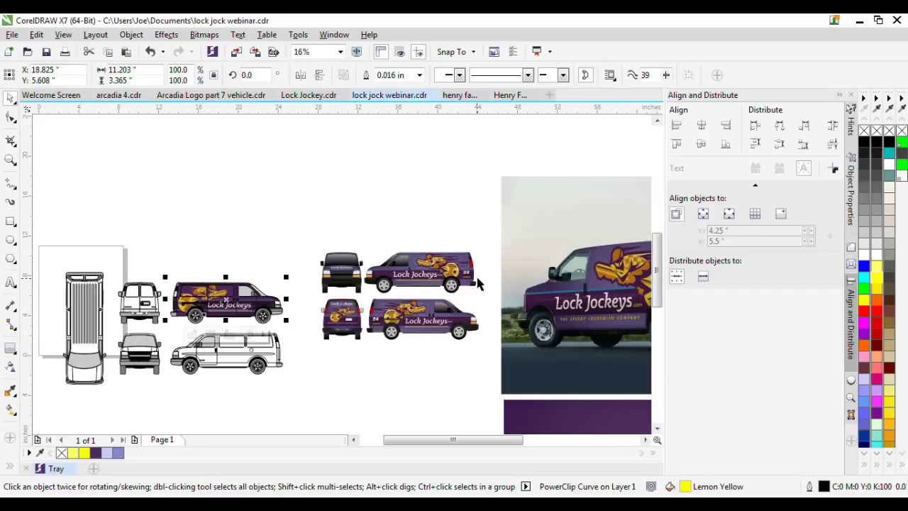
pyautogui.scroll(1, 482, 297)
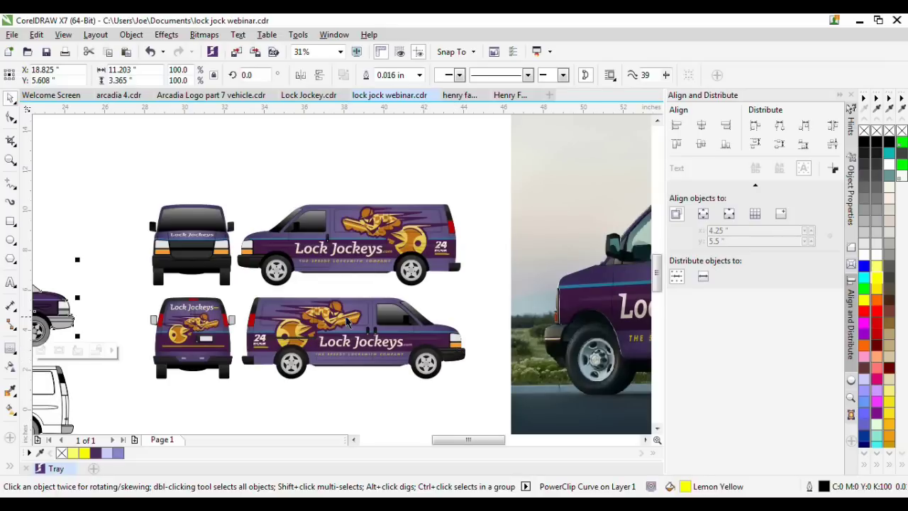
pyautogui.scroll(-2, 348, 323)
pyautogui.scroll(1, 516, 317)
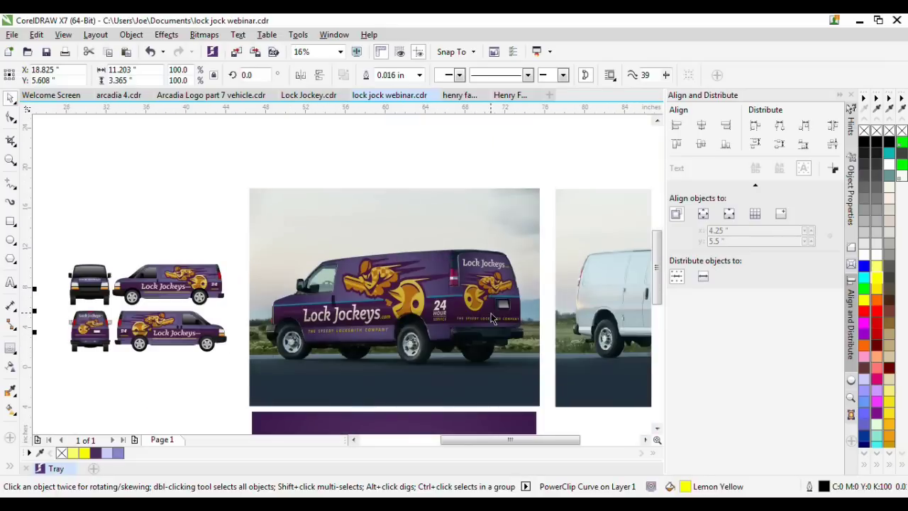
pyautogui.scroll(-1, 493, 317)
pyautogui.scroll(2, 318, 263)
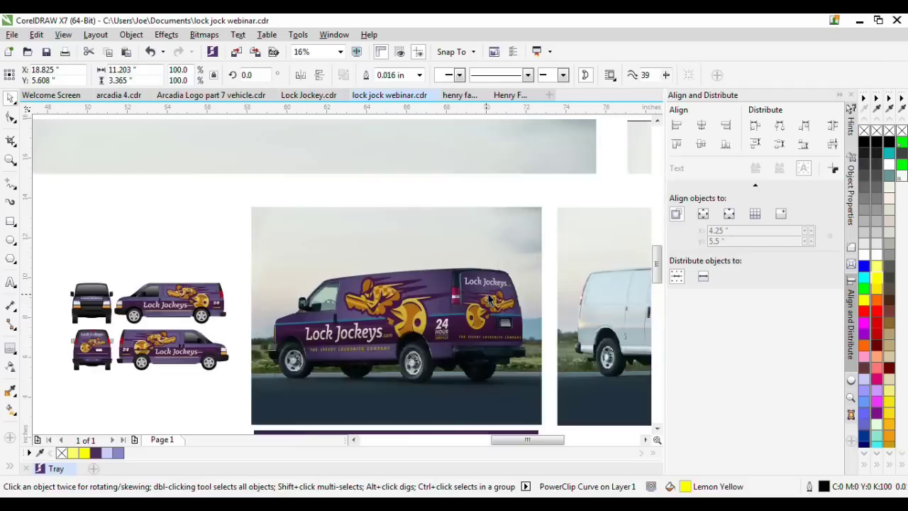
pyautogui.scroll(-1, 319, 264)
pyautogui.scroll(1, 298, 293)
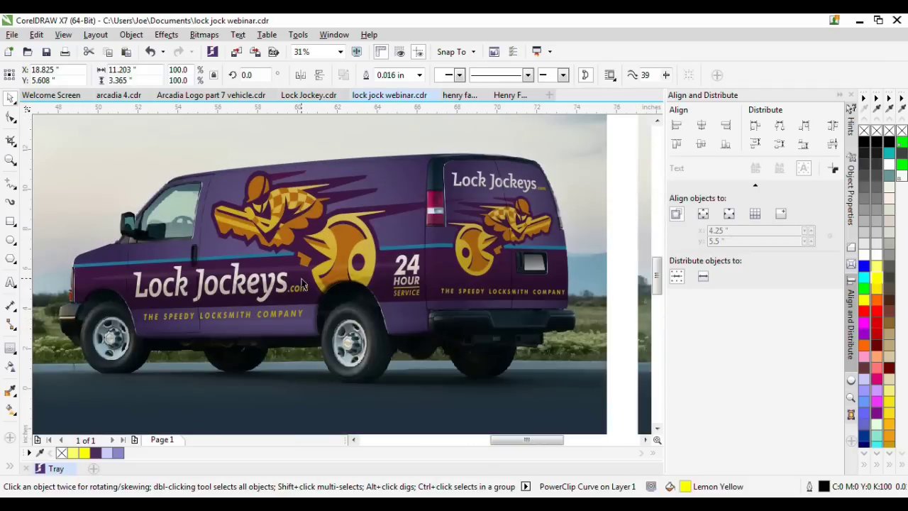
# Select the wrap on the photo van to check its extent, and deselect it
pyautogui.click(302, 279)
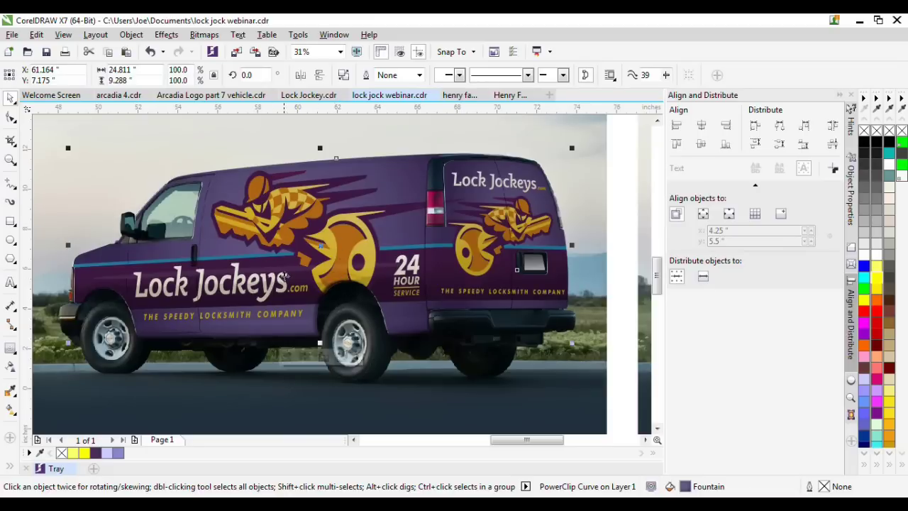
pyautogui.scroll(-2, 407, 280)
pyautogui.moveTo(408, 285)
pyautogui.mouseDown()
pyautogui.moveTo(381, 201)
pyautogui.moveTo(407, 293)
pyautogui.mouseUp()
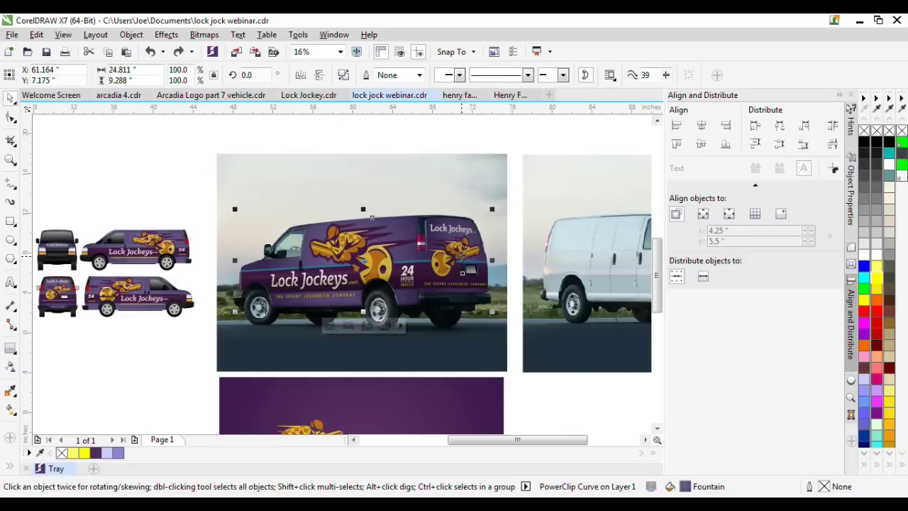
pyautogui.click(364, 143)
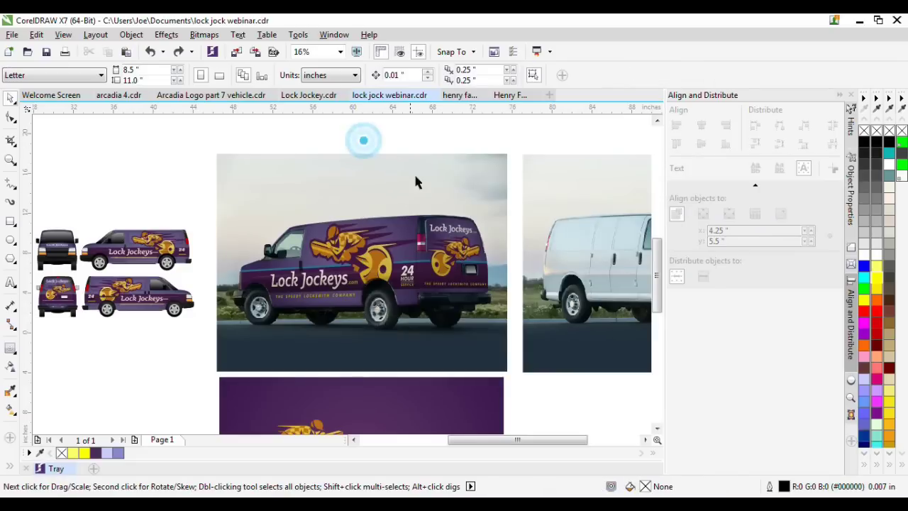
pyautogui.scroll(2, 424, 261)
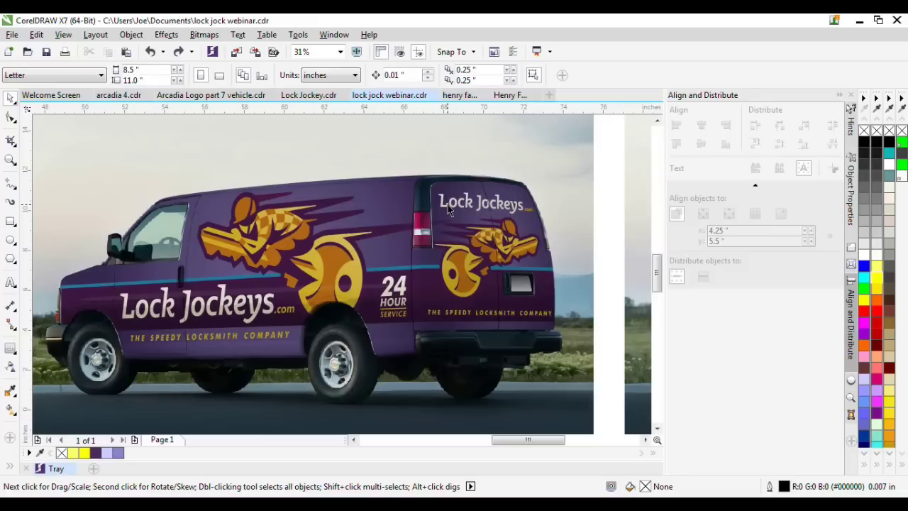
# Open the PowerClip contents of the finished mockup's upper side view for editing
pyautogui.scroll(-1, 530, 237)
pyautogui.scroll(1, 241, 226)
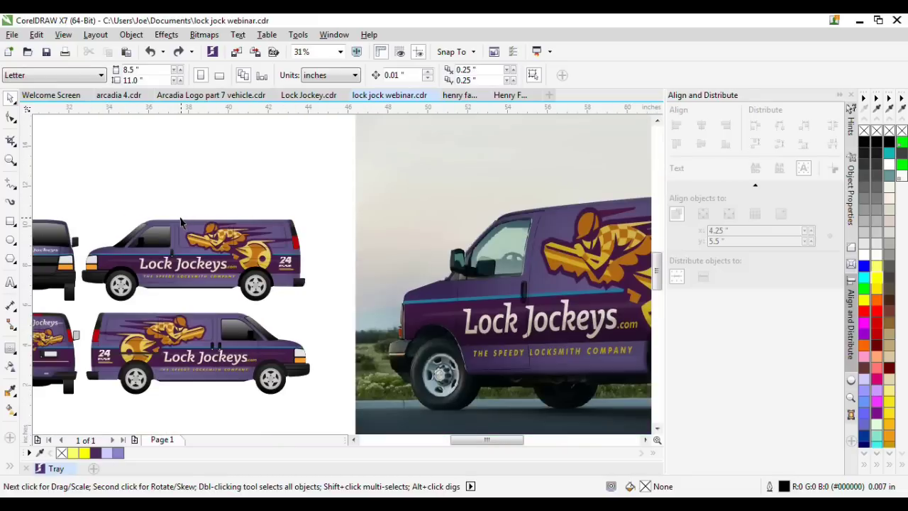
pyautogui.scroll(1, 182, 224)
pyautogui.click(180, 224)
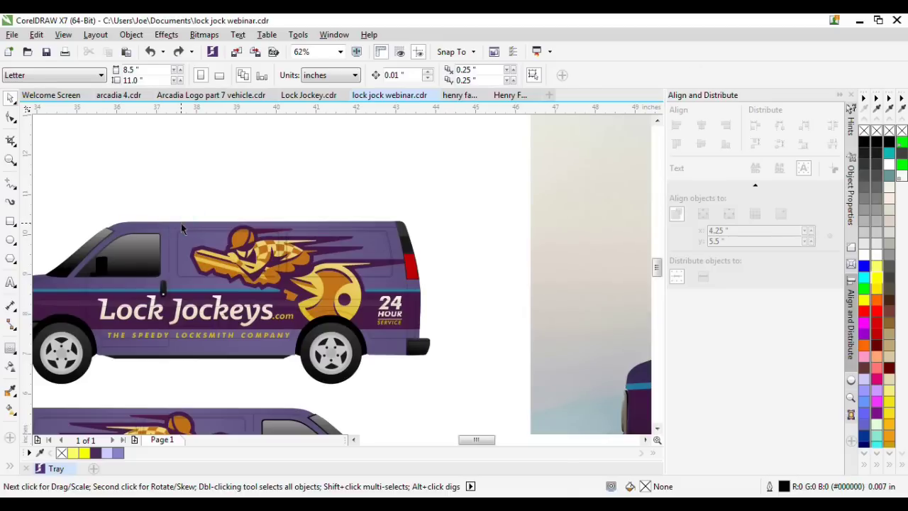
pyautogui.doubleClick(180, 223)
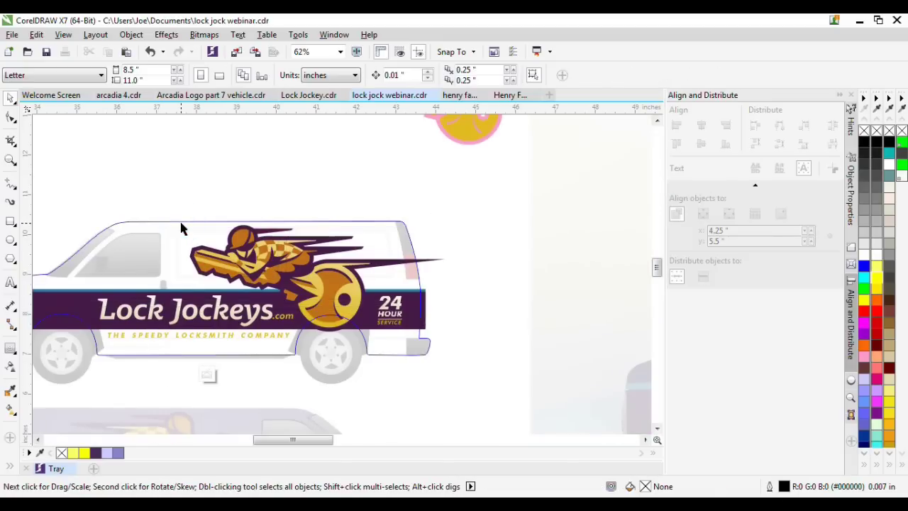
pyautogui.scroll(-1, 444, 305)
pyautogui.scroll(1, 333, 284)
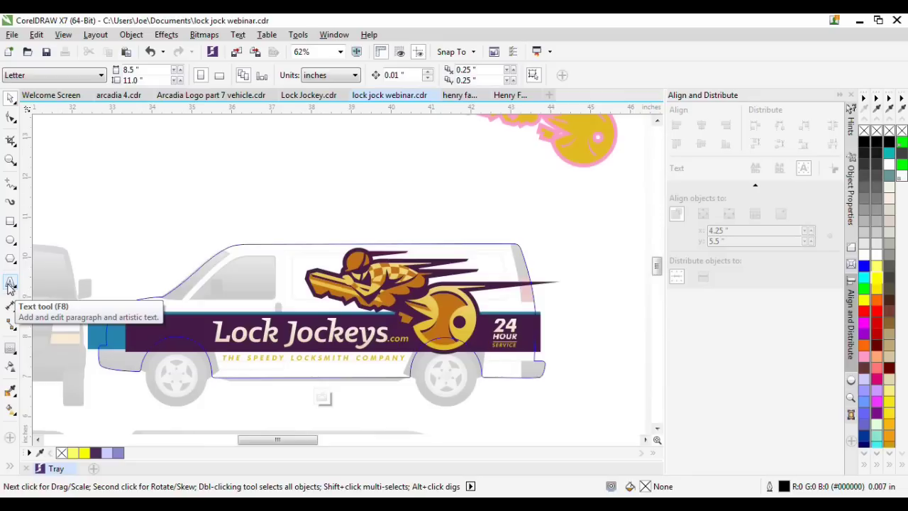
# Add the artistic text "Laundry list of services - Here is a service - This is a thing we do" above the van
pyautogui.click(10, 282)
pyautogui.click(243, 202)
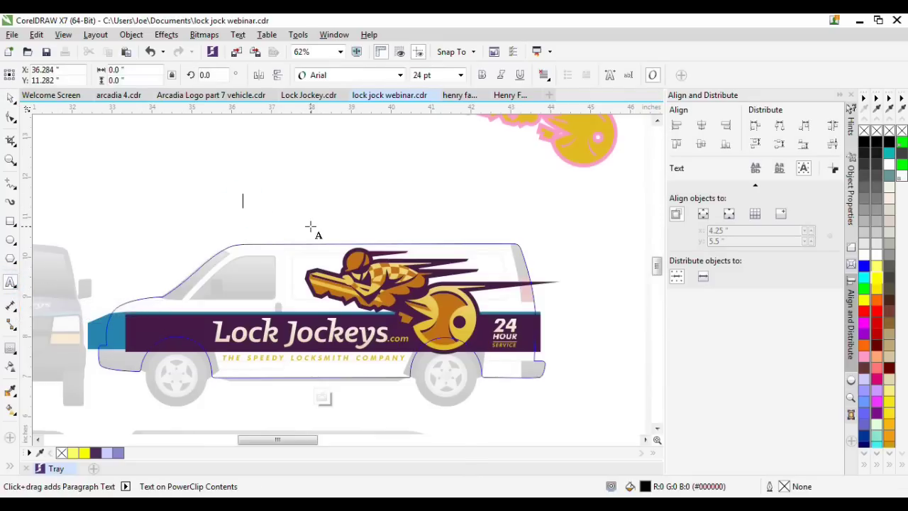
pyautogui.write('Laundr')
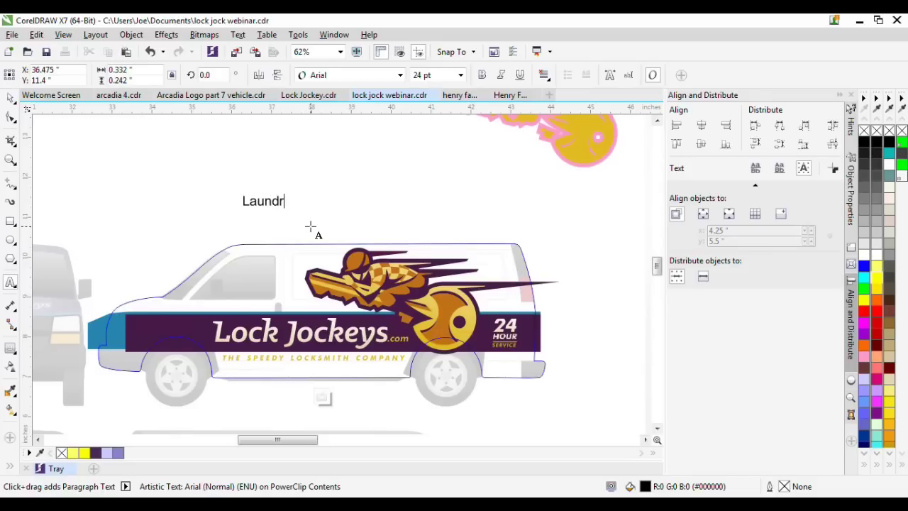
pyautogui.write('y list of serv')
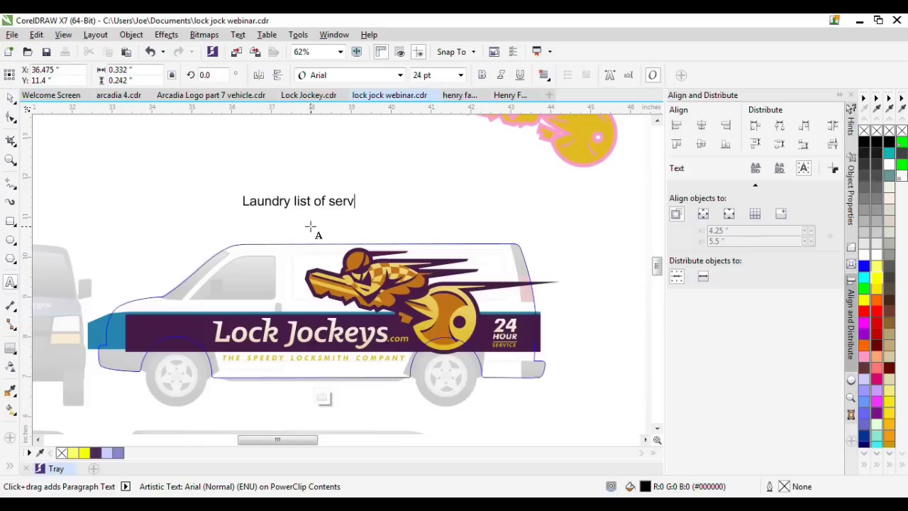
pyautogui.write('ices  -  H')
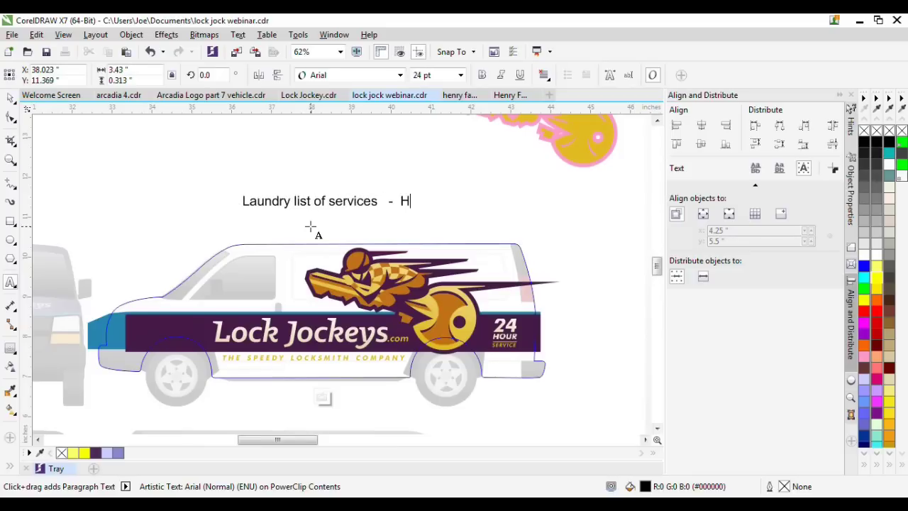
pyautogui.write('ere is a service')
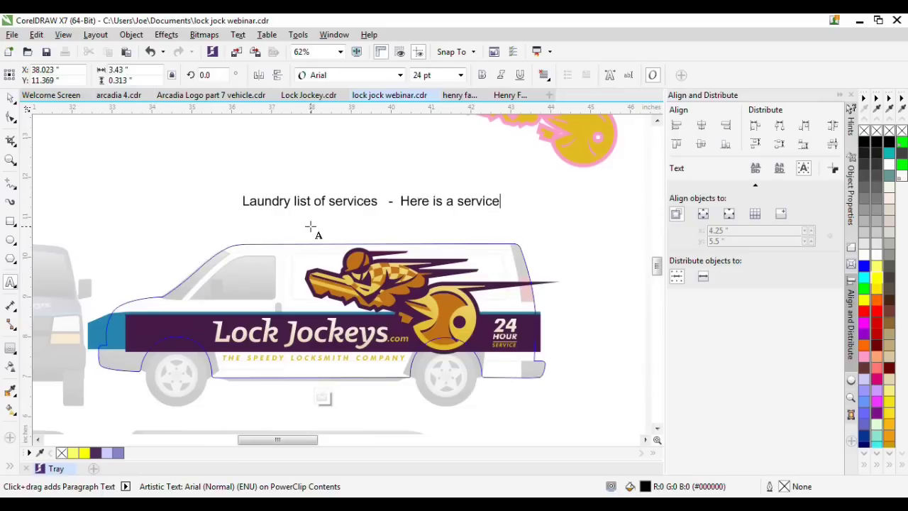
pyautogui.press('Return')
pyautogui.press('BackSpace')
pyautogui.write('- This is a thin')
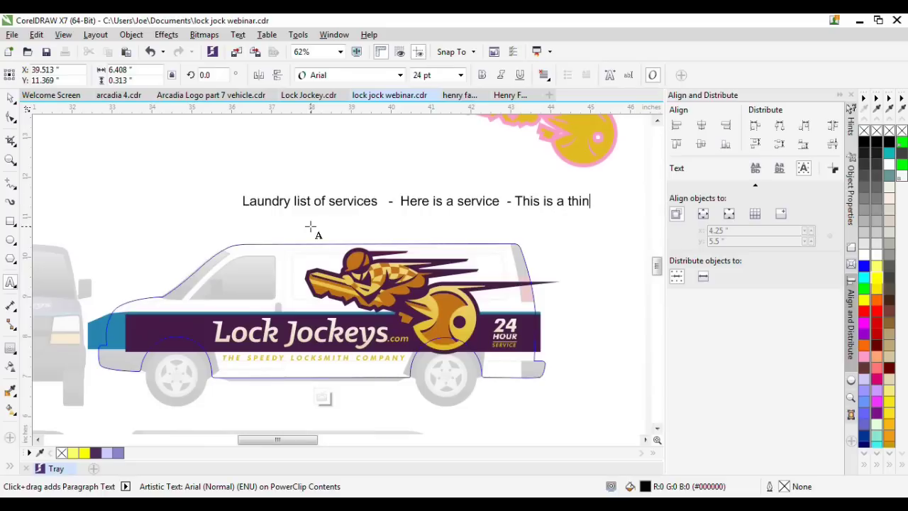
pyautogui.write('g we do')
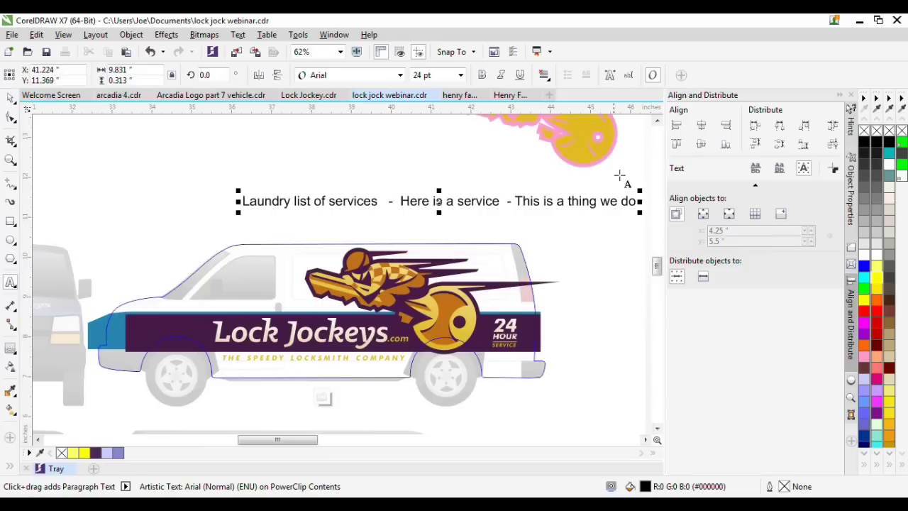
# Even out the spaces around both dashes in the services text and select the whole text object
pyautogui.scroll(2, 518, 197)
pyautogui.click(505, 206)
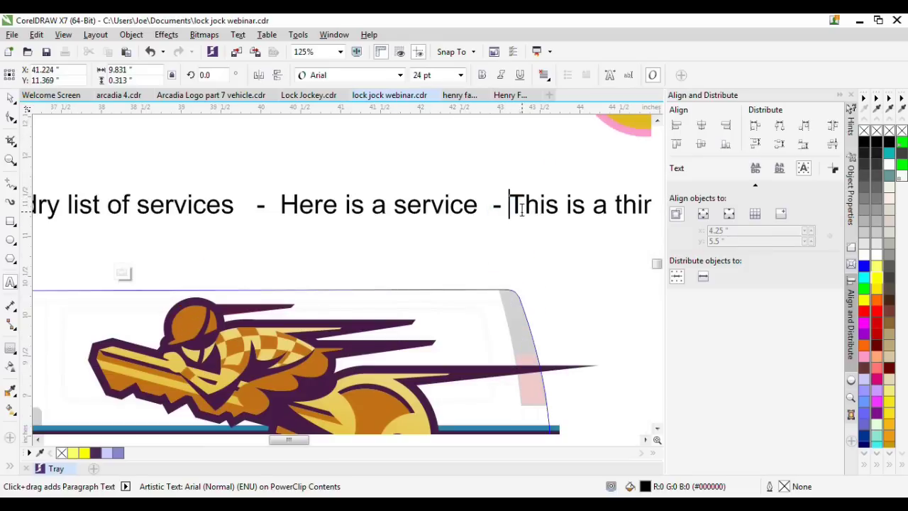
pyautogui.click(494, 206)
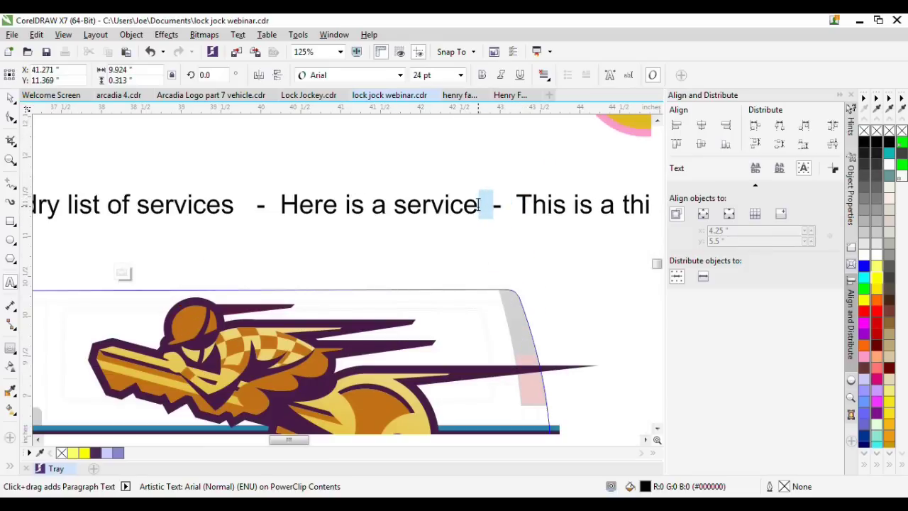
pyautogui.moveTo(256, 206); pyautogui.dragTo(248, 205)
pyautogui.press('BackSpace')
pyautogui.click(259, 205)
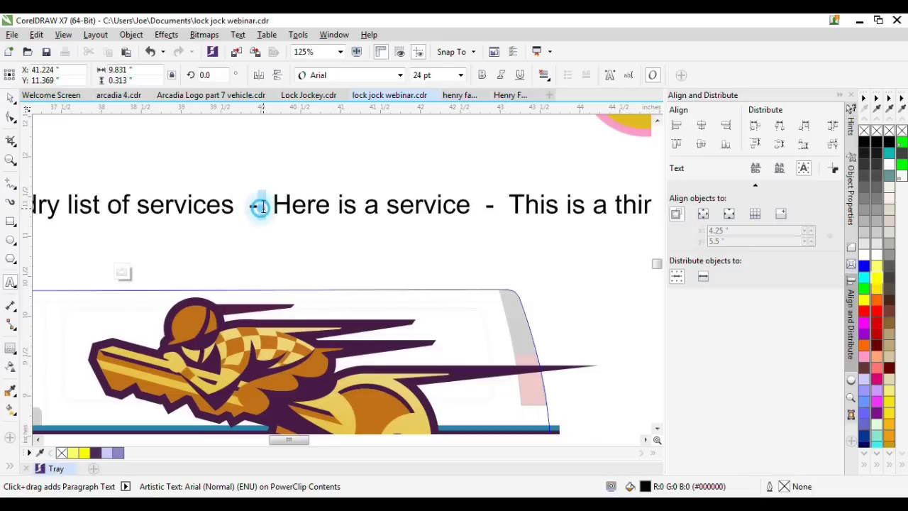
pyautogui.hotkey('ctrl', 'space')
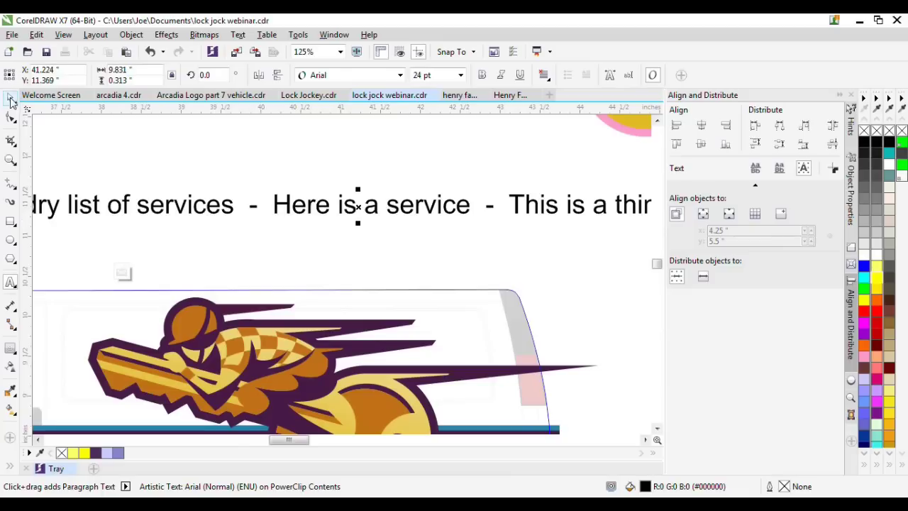
pyautogui.scroll(-2, 340, 178)
pyautogui.doubleClick(385, 193)
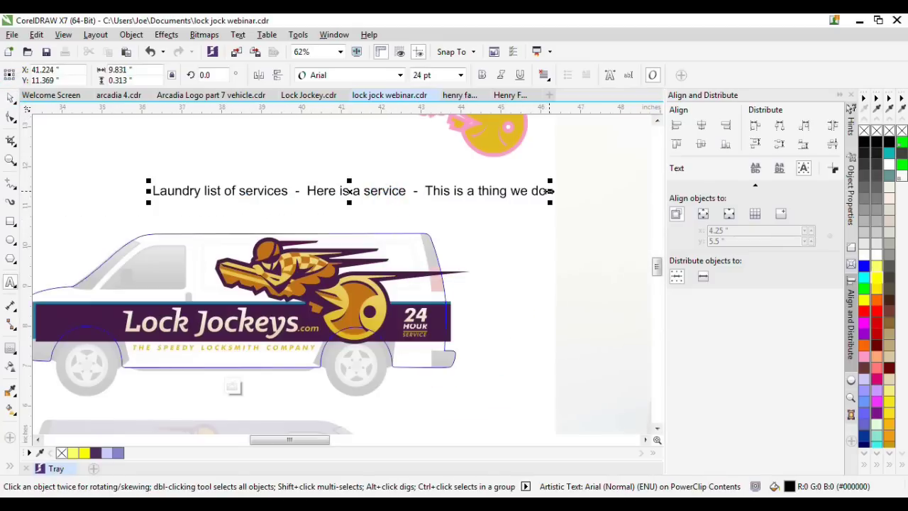
# Change the whole services text to uppercase and move it so it is roughly centred above the van
pyautogui.moveTo(543, 190); pyautogui.dragTo(150, 193)
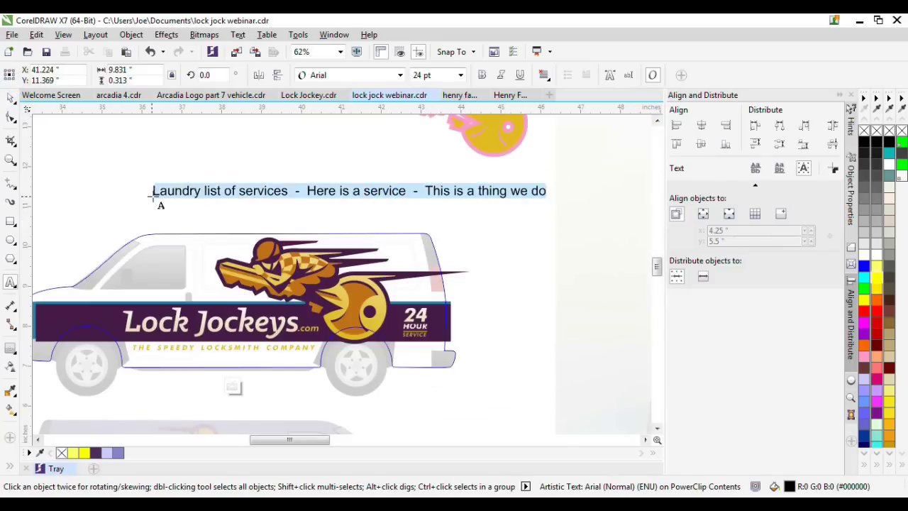
pyautogui.rightClick(169, 196)
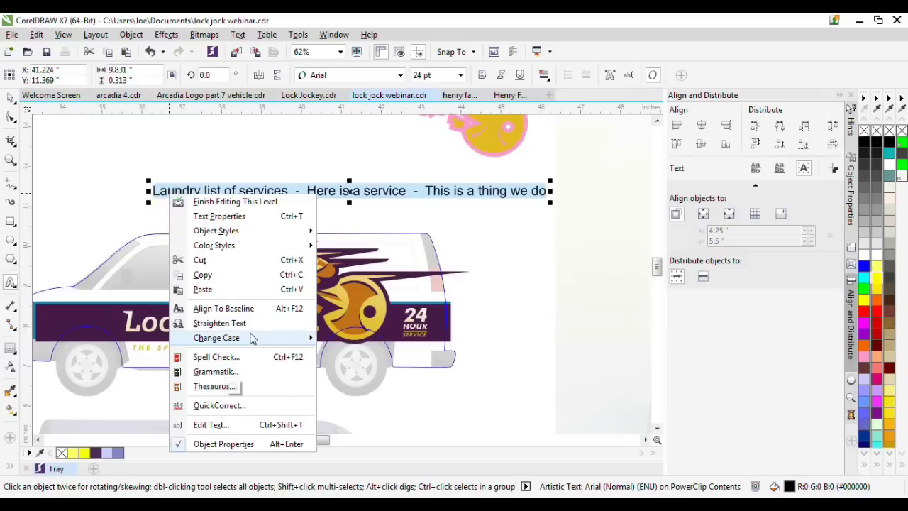
pyautogui.moveTo(252, 339)
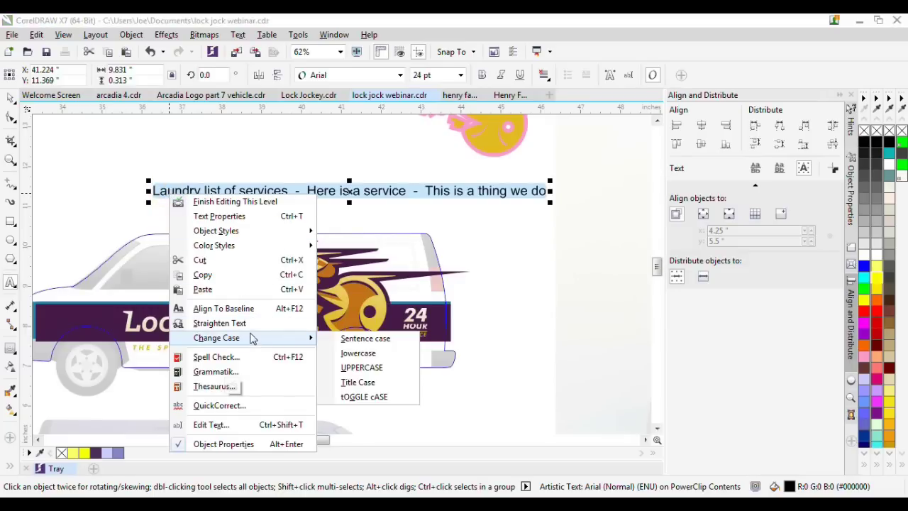
pyautogui.click(394, 367)
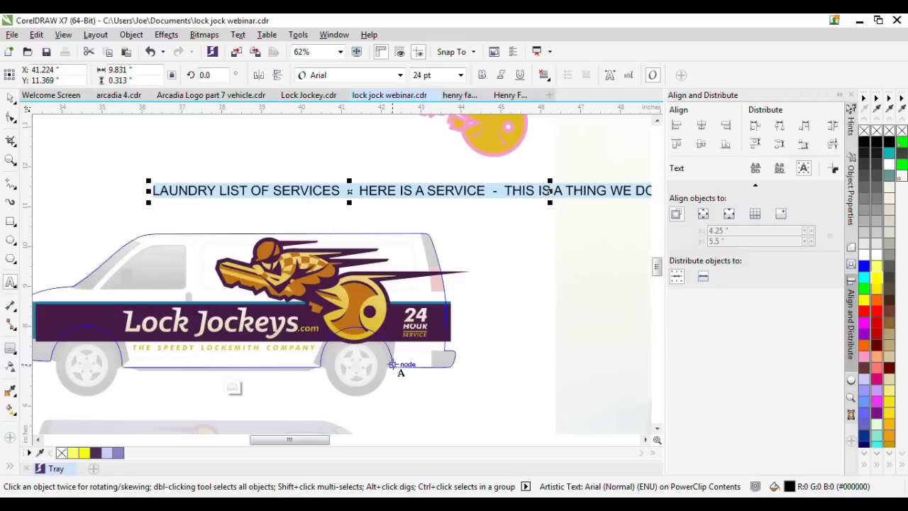
pyautogui.click(11, 97)
pyautogui.moveTo(406, 191); pyautogui.dragTo(319, 199)
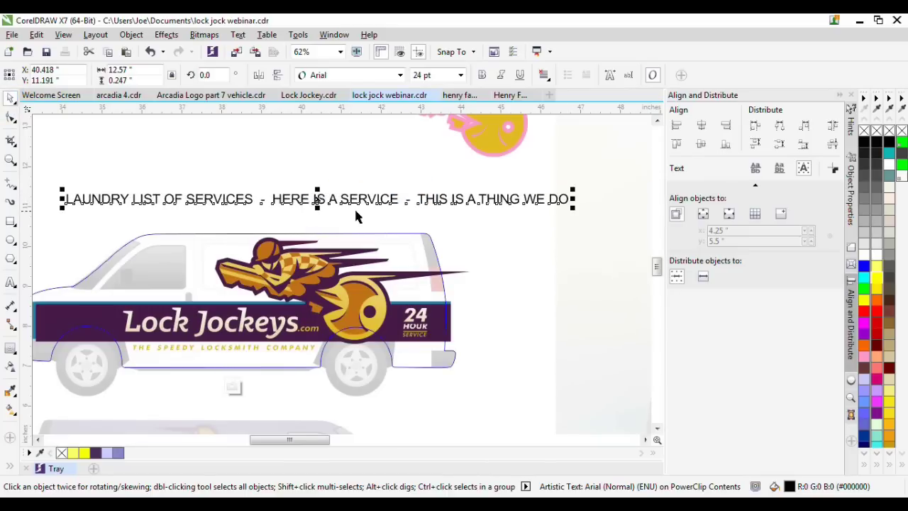
# Draw a circle about 0.112 in across over the first dash and fill it black as a bullet
pyautogui.click(11, 239)
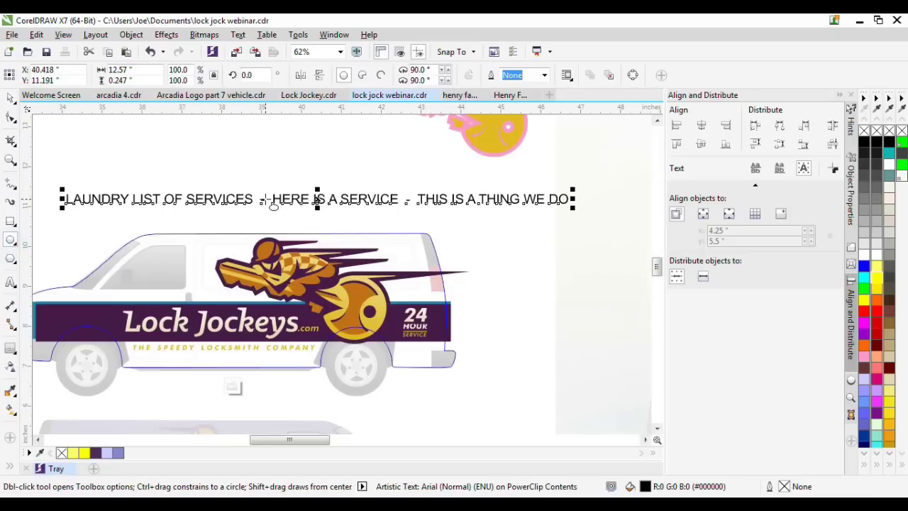
pyautogui.scroll(5, 259, 197)
pyautogui.scroll(-2, 254, 195)
pyautogui.scroll(2, 269, 205)
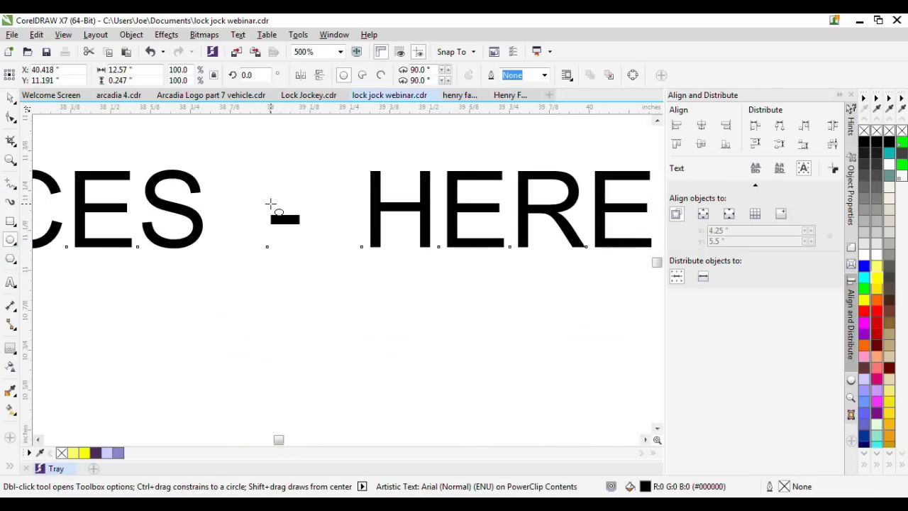
pyautogui.moveTo(269, 198); pyautogui.dragTo(307, 236)
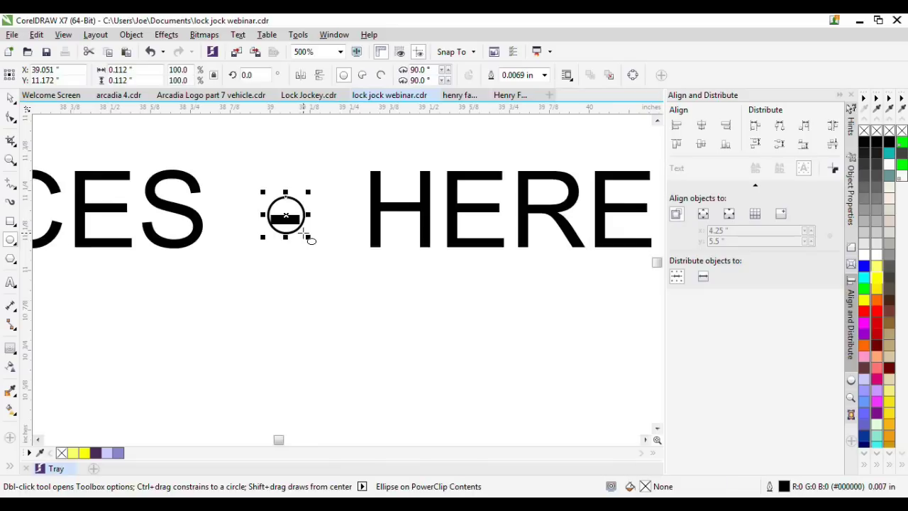
pyautogui.click(864, 142)
# Place a copy of the black bullet over the second dash, after the word SERVICE
pyautogui.scroll(-2, 284, 210)
pyautogui.moveTo(283, 211); pyautogui.dragTo(590, 186)
pyautogui.scroll(-2, 324, 170)
pyautogui.scroll(4, 586, 185)
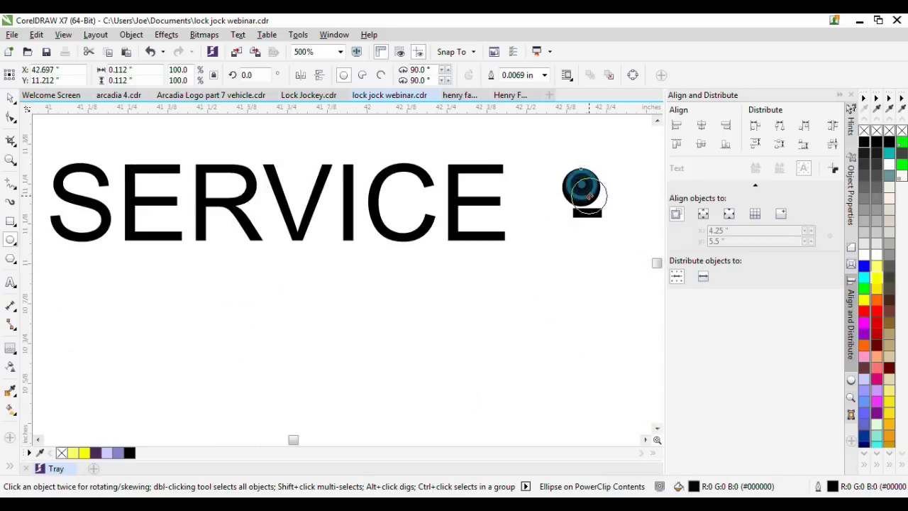
pyautogui.scroll(2, 599, 205)
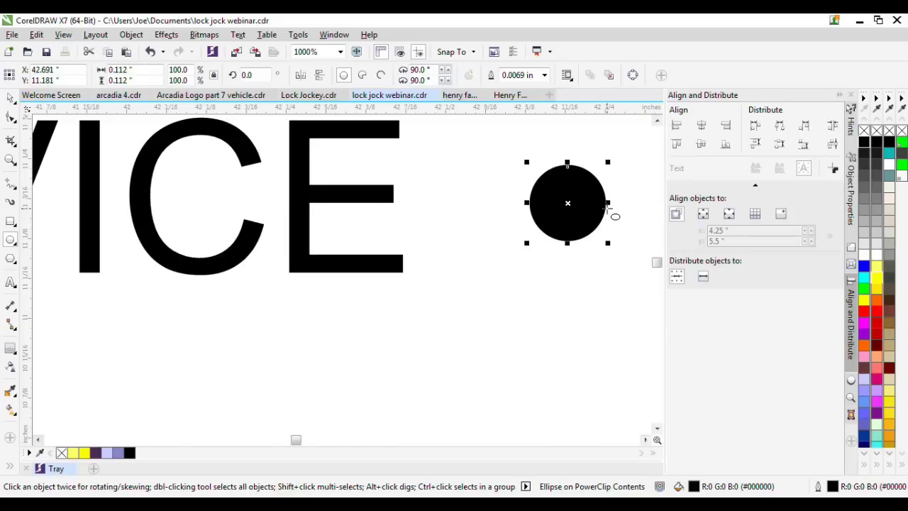
pyautogui.scroll(-2, 604, 204)
pyautogui.scroll(-4, 605, 205)
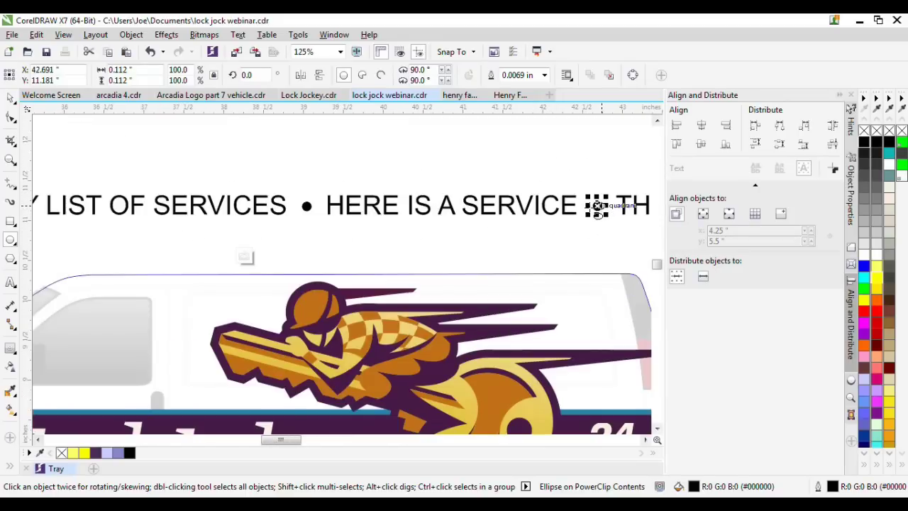
pyautogui.scroll(-2, 429, 204)
# Weld the services text and both bullets into one curve, move it above the van's front and scale it to about 5.54 in wide
pyautogui.moveTo(91, 178); pyautogui.dragTo(624, 230)
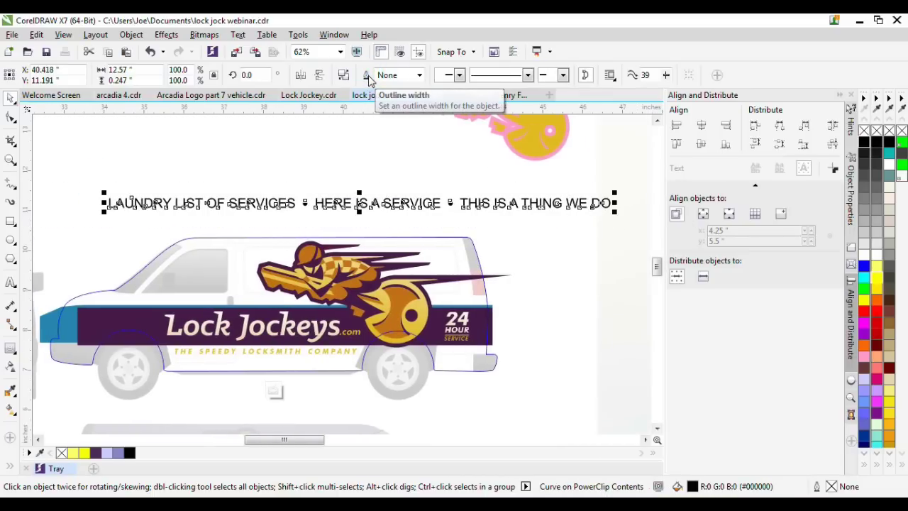
pyautogui.moveTo(546, 199); pyautogui.dragTo(425, 183)
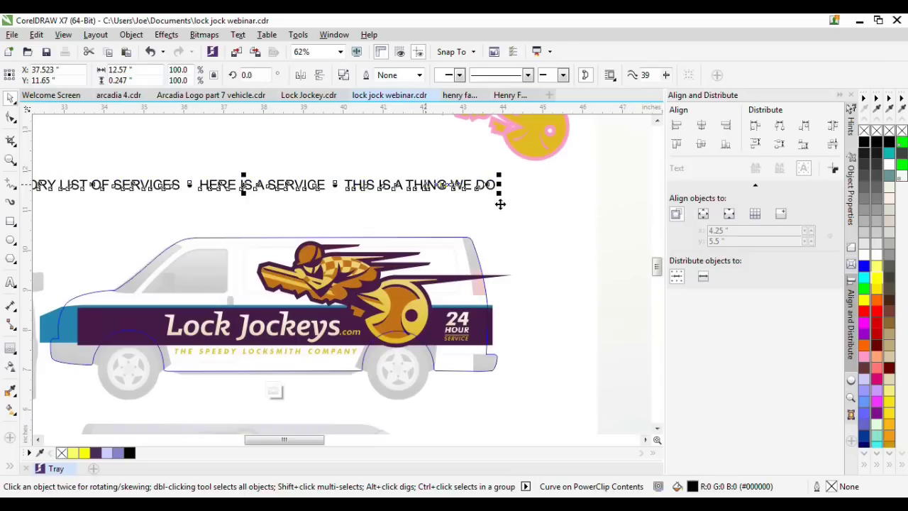
pyautogui.moveTo(501, 203); pyautogui.dragTo(358, 197)
pyautogui.scroll(2, 186, 184)
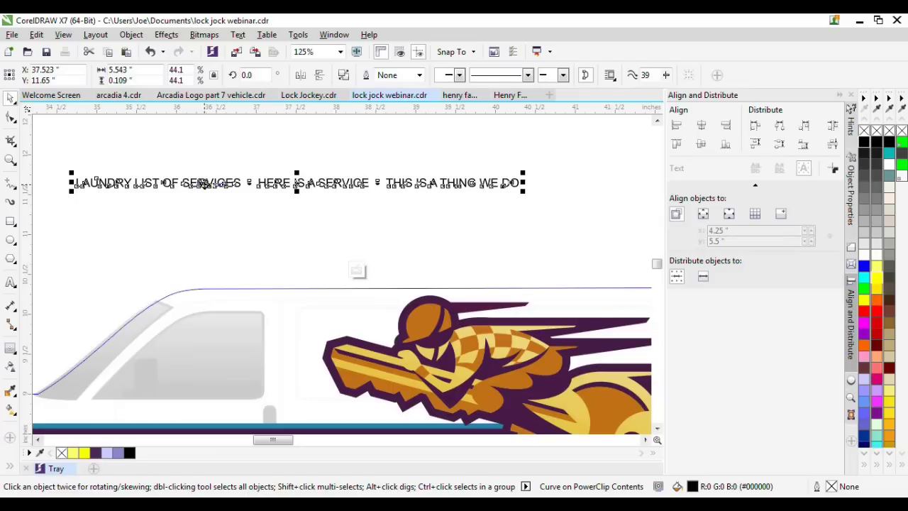
pyautogui.hotkey('ctrl', 'd')
pyautogui.scroll(-2, 203, 186)
pyautogui.moveTo(249, 160); pyautogui.dragTo(520, 178)
pyautogui.press('Escape')
pyautogui.scroll(2, 163, 170)
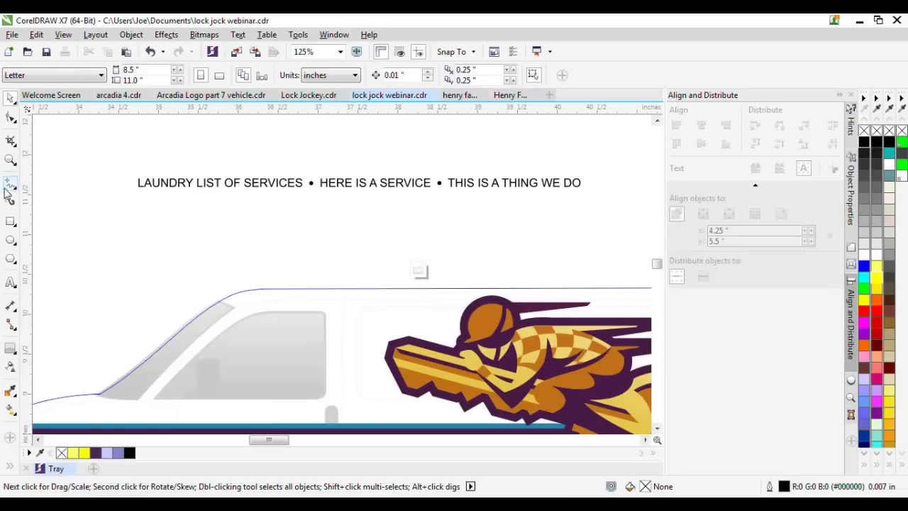
pyautogui.click(10, 239)
pyautogui.scroll(4, 241, 199)
pyautogui.moveTo(524, 142); pyautogui.dragTo(541, 170)
pyautogui.scroll(2, 541, 159)
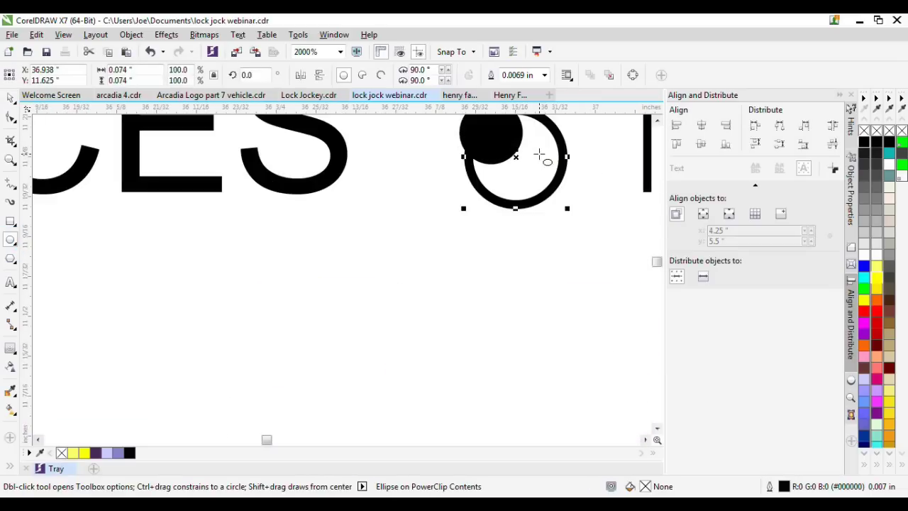
pyautogui.press('Delete')
pyautogui.scroll(-2, 446, 196)
pyautogui.click(12, 99)
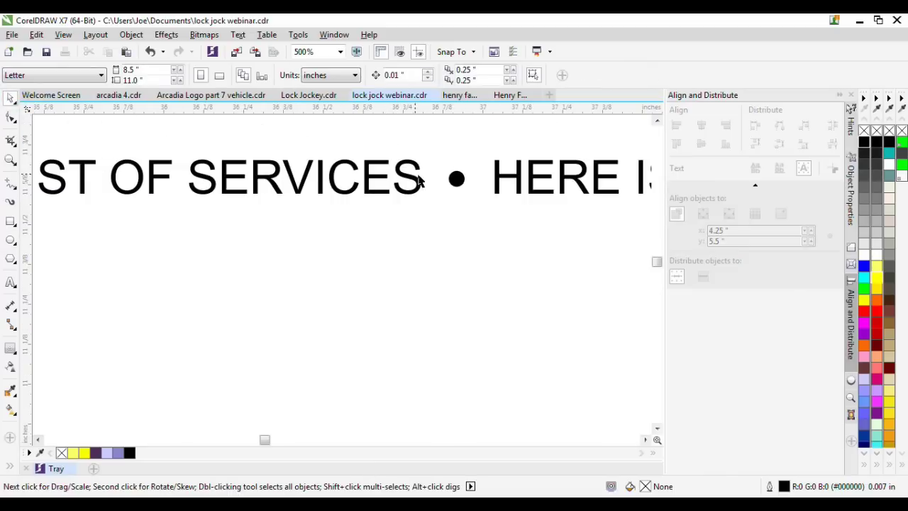
pyautogui.click(454, 180)
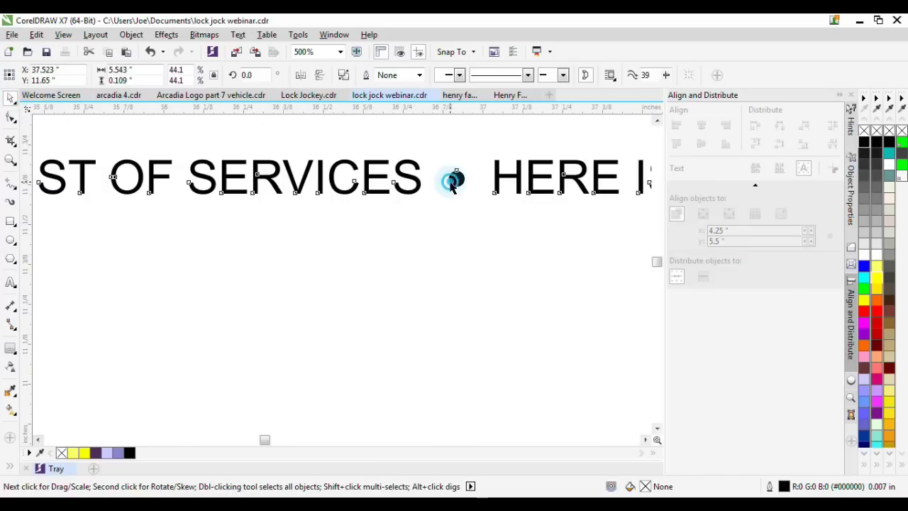
# Draw a circle about 0.051 in across matching the existing bullet and place it in front of the word LAUNDRY
pyautogui.click(11, 239)
pyautogui.scroll(2, 457, 170)
pyautogui.moveTo(450, 154); pyautogui.dragTo(510, 217)
pyautogui.scroll(-1, 496, 198)
pyautogui.scroll(-2, 496, 197)
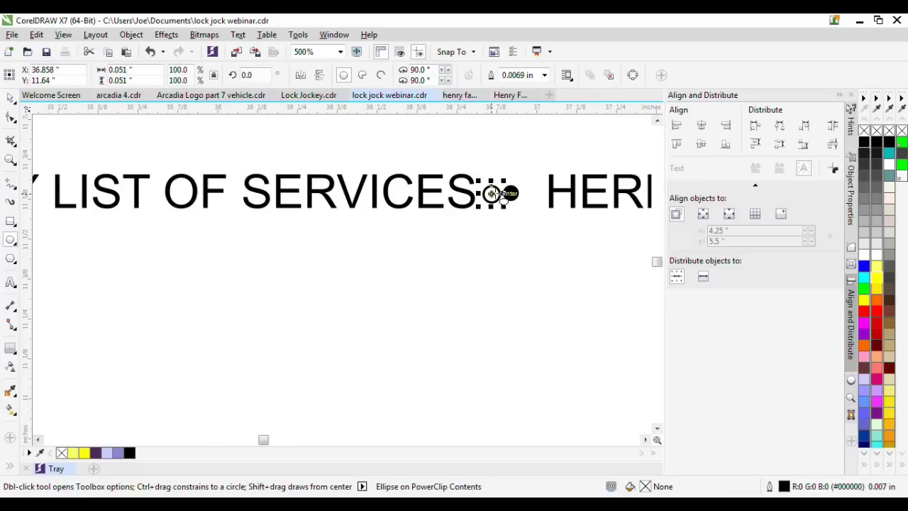
pyautogui.press('space')
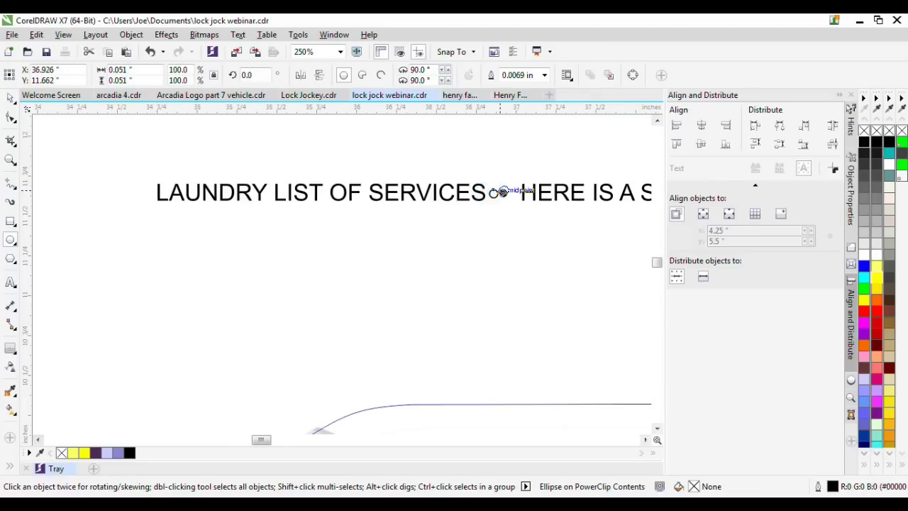
pyautogui.moveTo(505, 192); pyautogui.dragTo(134, 214)
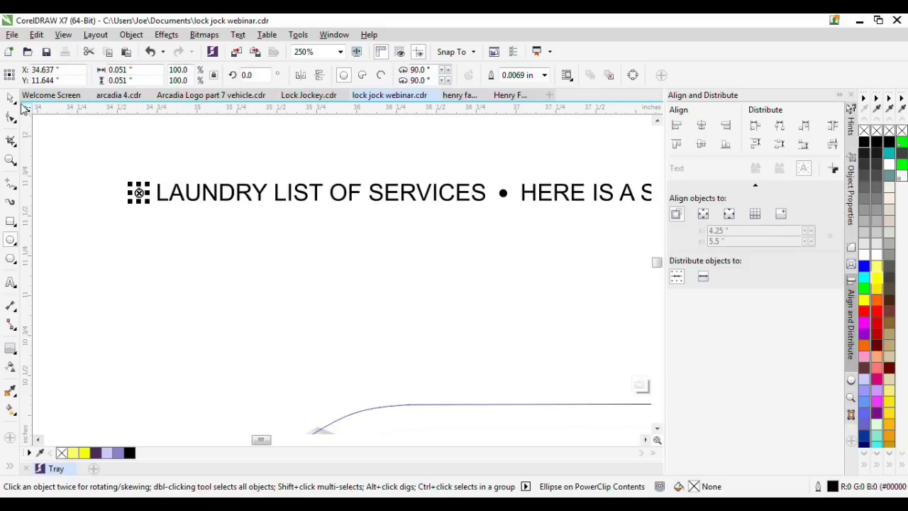
# Select the leading circle together with the services line and weld them into one curve
pyautogui.scroll(-1, 99, 159)
pyautogui.click(103, 162)
pyautogui.hotkey('ctrl', 'a')
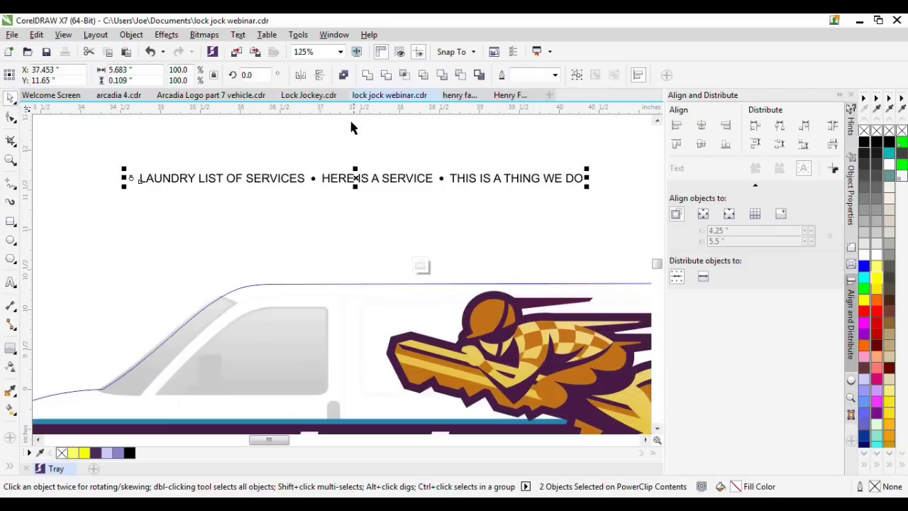
pyautogui.click(366, 75)
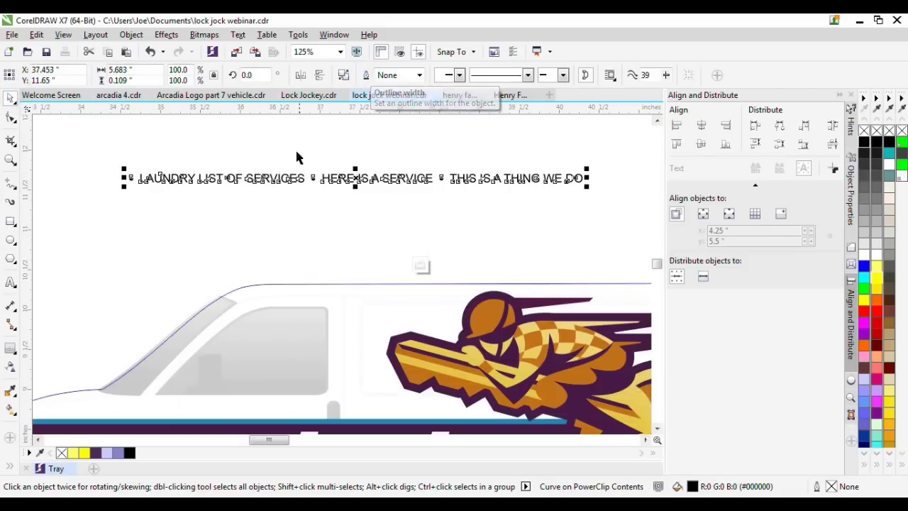
# Place a duplicate of the services line directly after the original so the two run end to end
pyautogui.hotkey('ctrl', 'd')
pyautogui.moveTo(170, 167); pyautogui.dragTo(511, 189)
pyautogui.scroll(-2, 162, 190)
pyautogui.scroll(2, 472, 186)
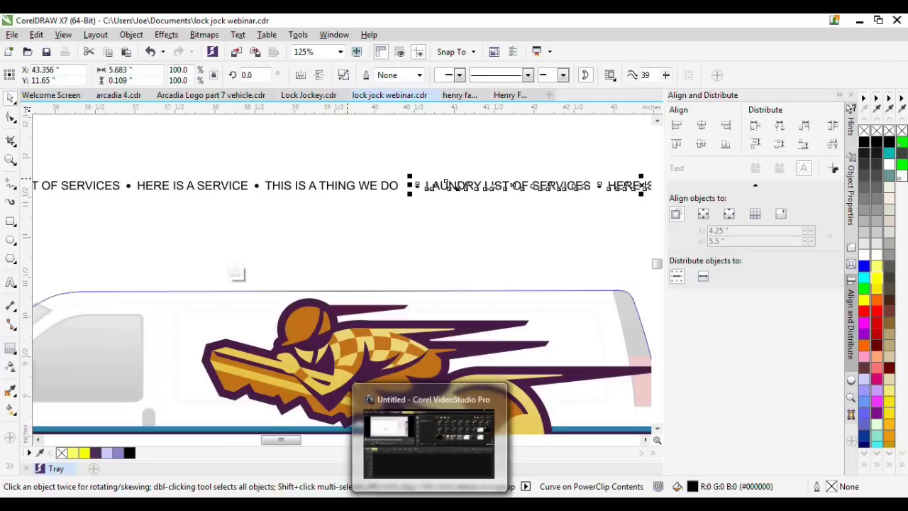
pyautogui.scroll(4, 419, 283)
pyautogui.press('Escape')
pyautogui.scroll(-2, 347, 186)
pyautogui.scroll(-3, 347, 186)
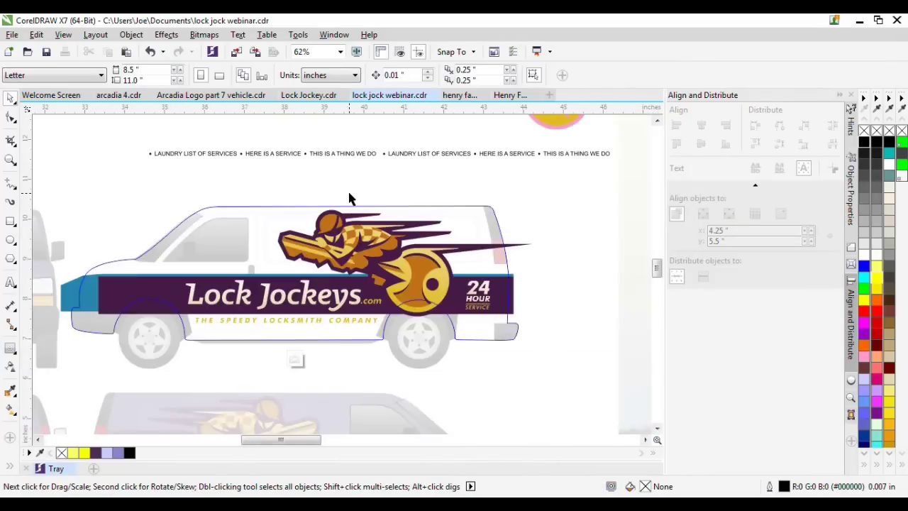
# Tighten the gap between the two services lines to match the bullet spacing and align their centers vertically
pyautogui.scroll(3, 348, 197)
pyautogui.click(451, 220)
pyautogui.scroll(3, 448, 214)
pyautogui.moveTo(447, 214); pyautogui.dragTo(381, 216)
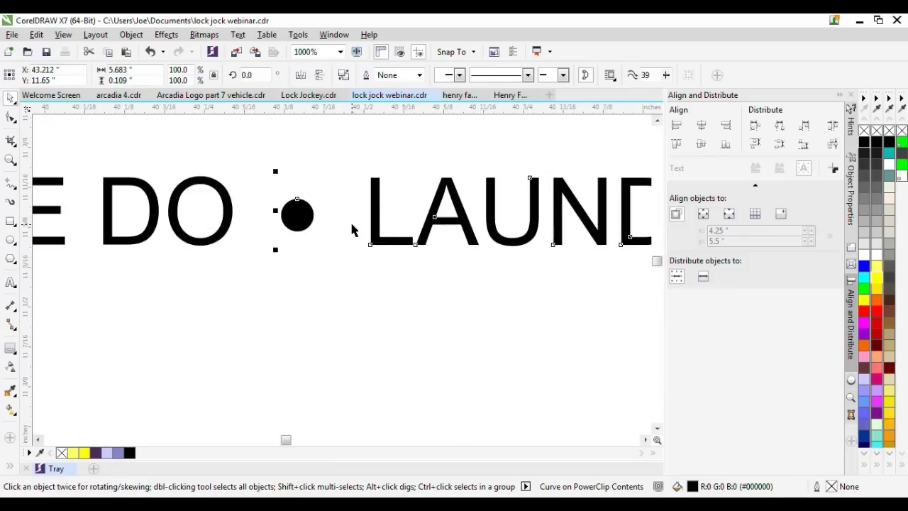
pyautogui.scroll(-2, 353, 228)
pyautogui.scroll(-3, 352, 228)
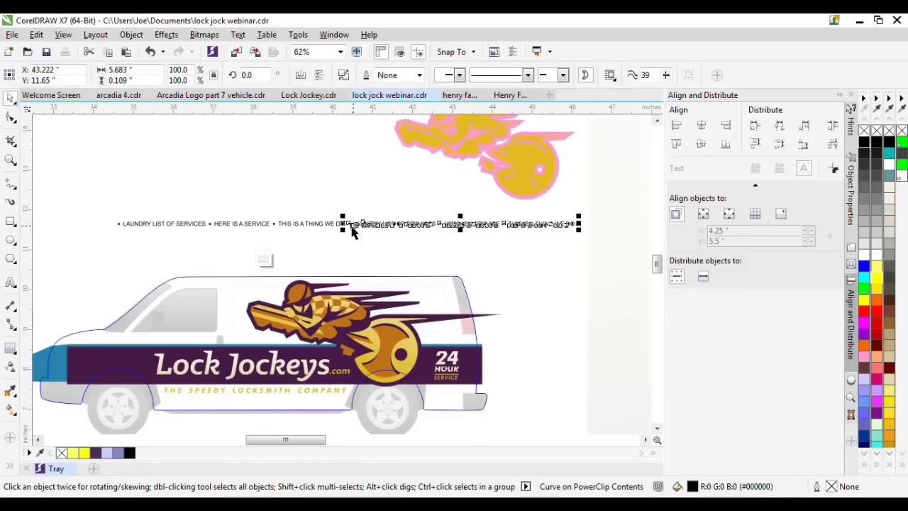
pyautogui.moveTo(604, 248); pyautogui.dragTo(106, 215)
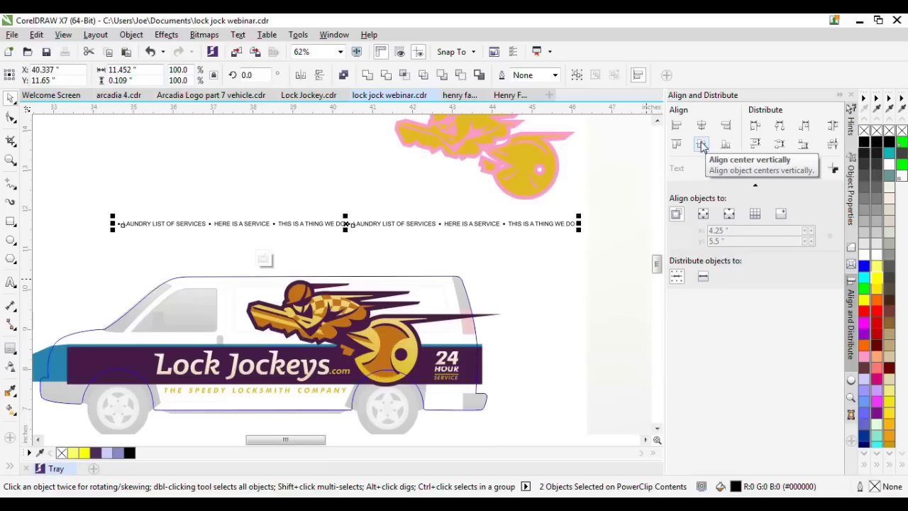
pyautogui.click(701, 144)
# Copy the double services line diagonally down with a sideways offset and repeat the duplication to build eight staggered rows
pyautogui.moveTo(596, 238); pyautogui.dragTo(86, 207)
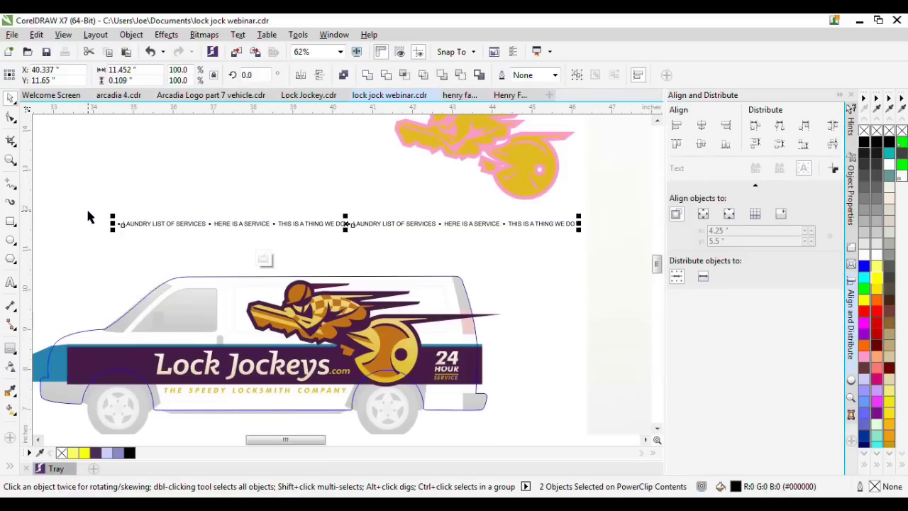
pyautogui.moveTo(245, 225); pyautogui.dragTo(293, 236)
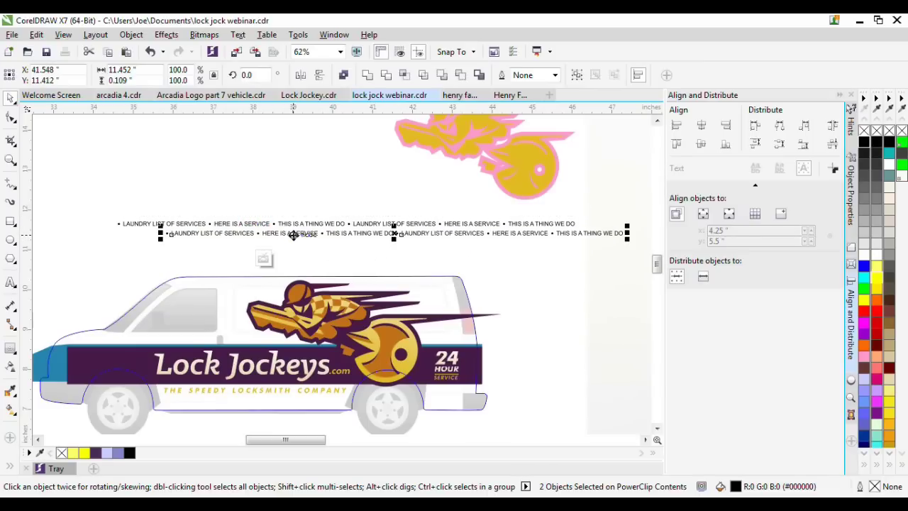
pyautogui.hotkey('ctrl', 'r')
pyautogui.hotkey('ctrl', 'r')
pyautogui.hotkey('ctrl', 'r')
pyautogui.hotkey('ctrl', 'r')
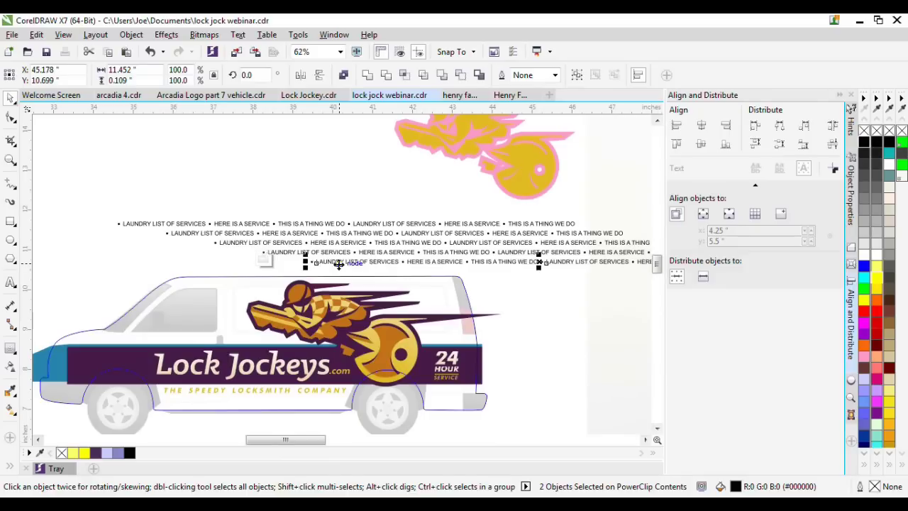
pyautogui.hotkey('ctrl', 'r')
pyautogui.hotkey('ctrl', 'r')
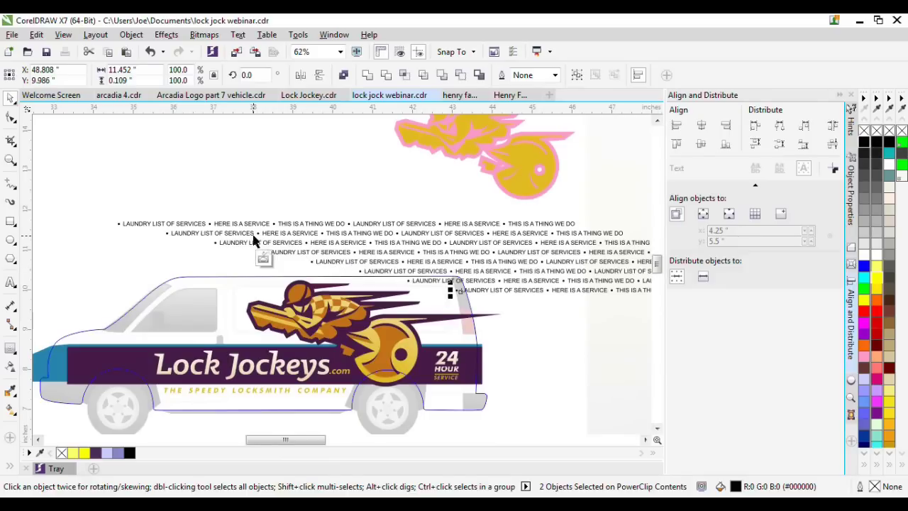
# Select all the staggered rows and move them onto the van's side behind the jockey artwork, then deselect them
pyautogui.scroll(-2, 254, 237)
pyautogui.moveTo(137, 222); pyautogui.dragTo(612, 268)
pyautogui.scroll(2, 278, 268)
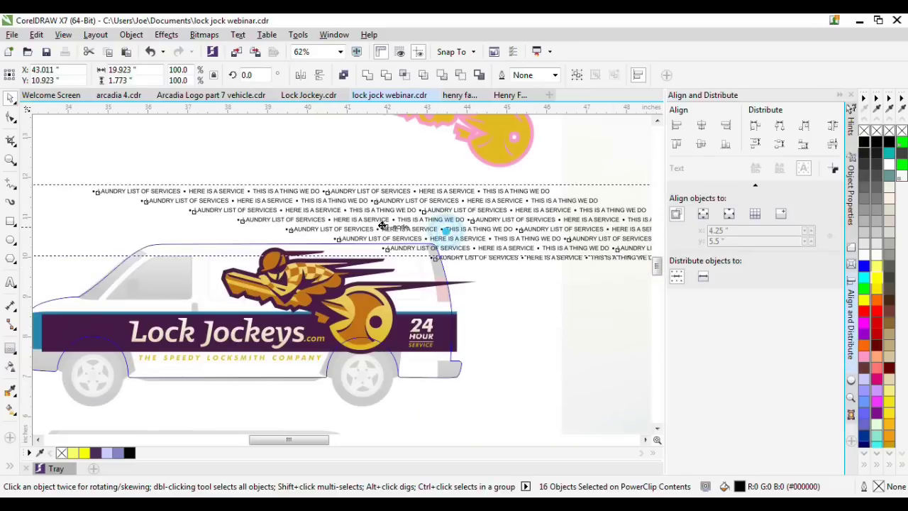
pyautogui.moveTo(323, 212); pyautogui.dragTo(401, 259)
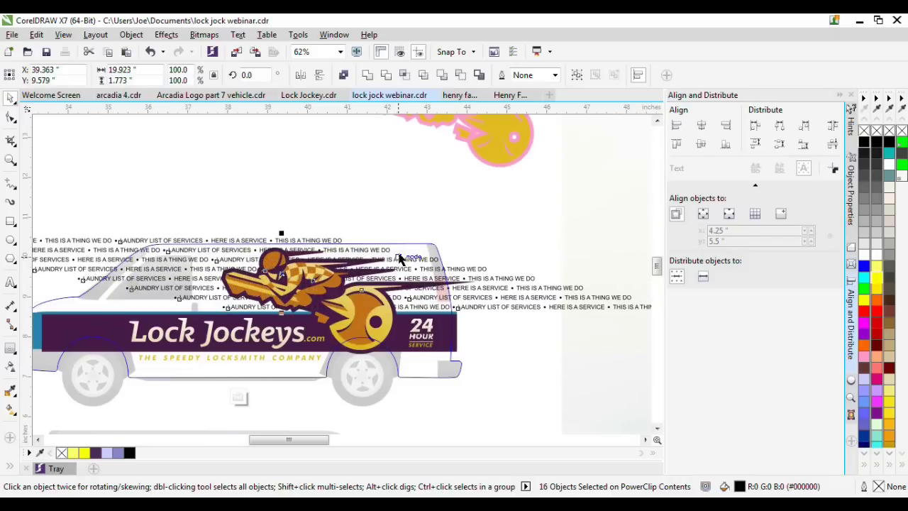
pyautogui.click(433, 224)
pyautogui.hscroll(-4, 383, 270)
pyautogui.scroll(-1, 383, 269)
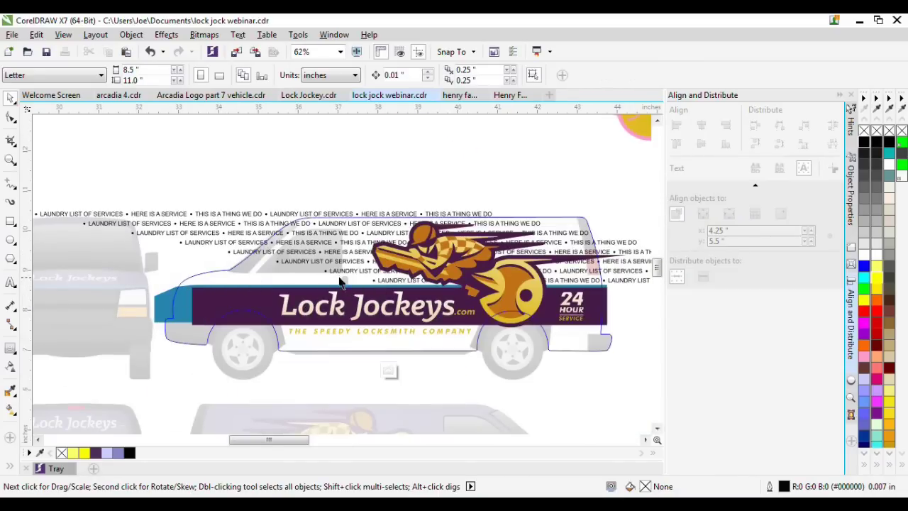
# Move a services line to the front end of the lowest row, matching its height and bullet spacing, and deselect it
pyautogui.click(391, 279)
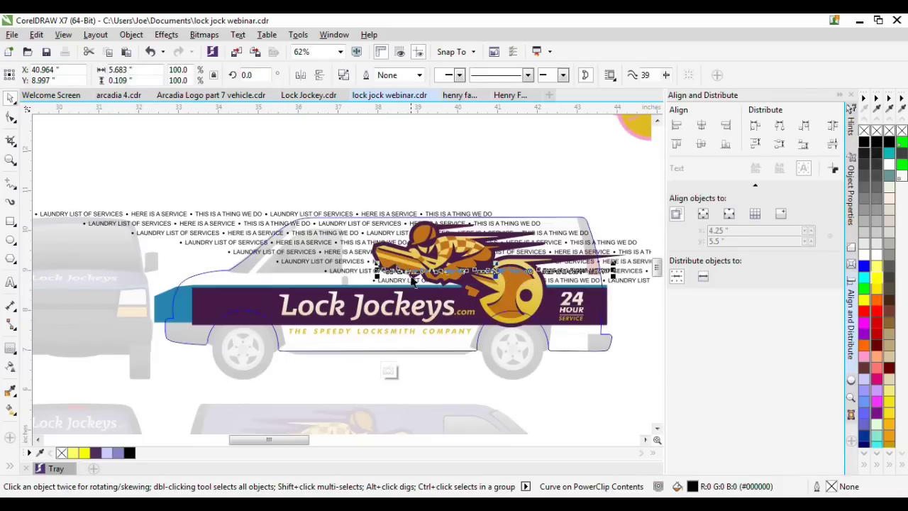
pyautogui.moveTo(390, 278); pyautogui.dragTo(170, 284)
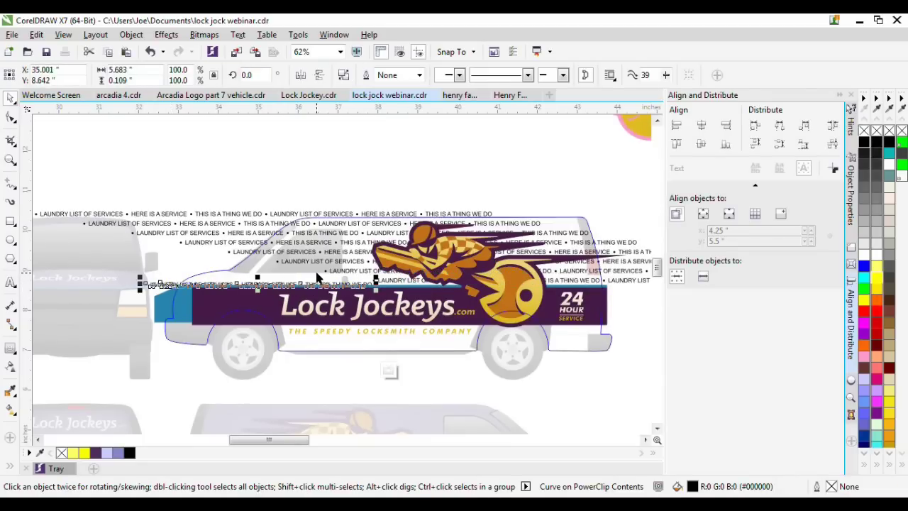
pyautogui.scroll(4, 415, 294)
pyautogui.moveTo(415, 295); pyautogui.dragTo(405, 280)
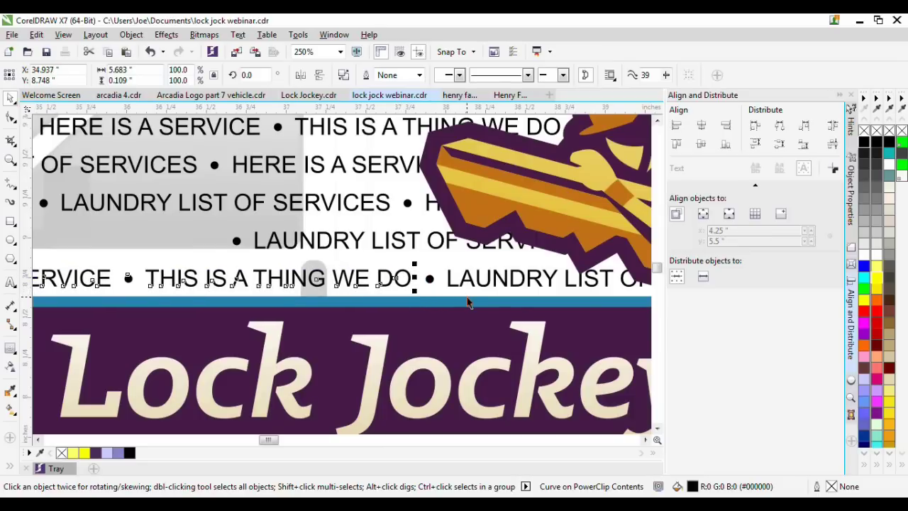
pyautogui.scroll(-4, 365, 273)
pyautogui.click(255, 175)
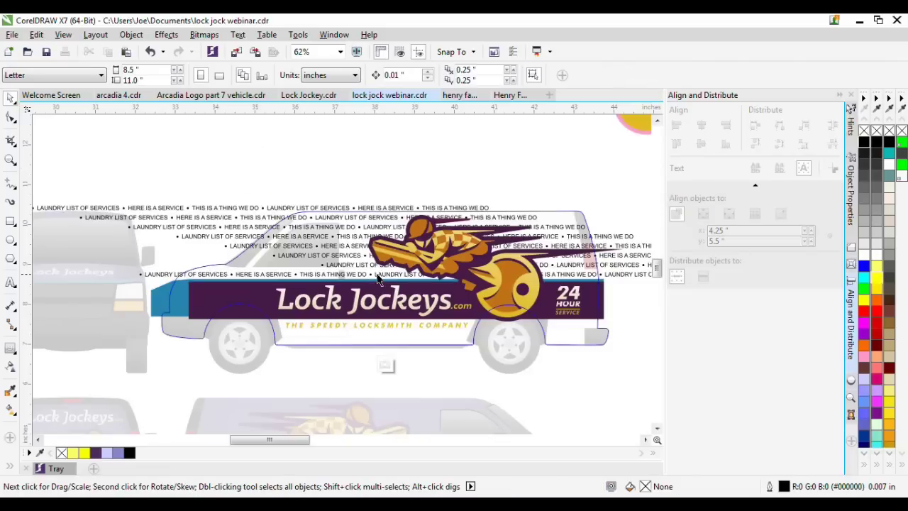
# Finish editing the side-view van's PowerClip, reopen its contents briefly, and finish editing again to clip the services rows to the body
pyautogui.hscroll(2, 265, 249)
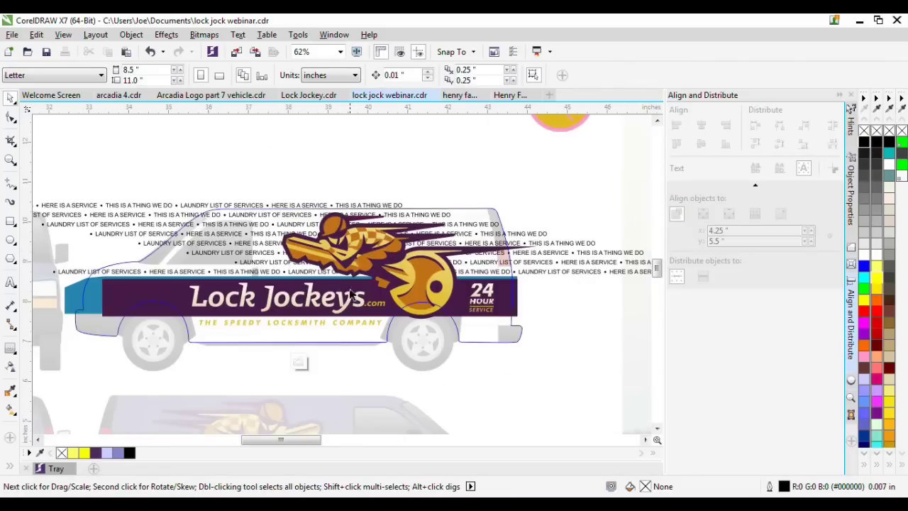
pyautogui.click(298, 362)
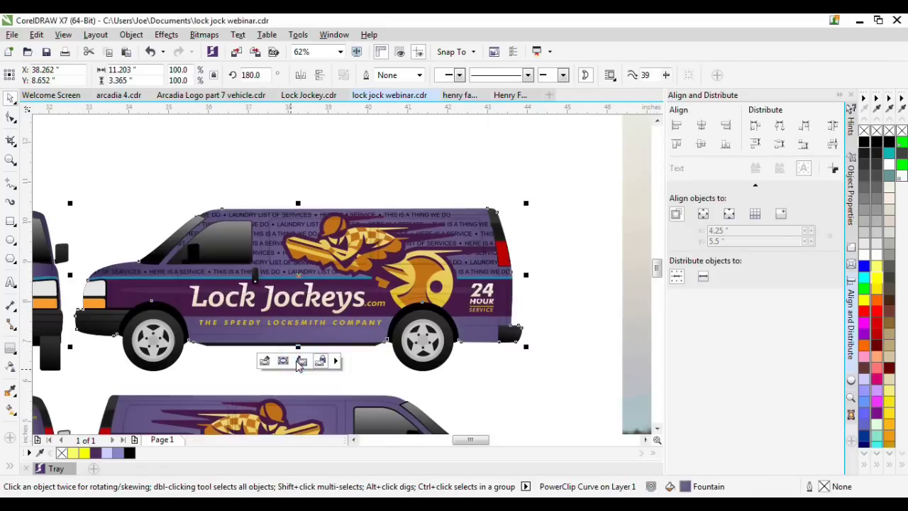
pyautogui.click(300, 361)
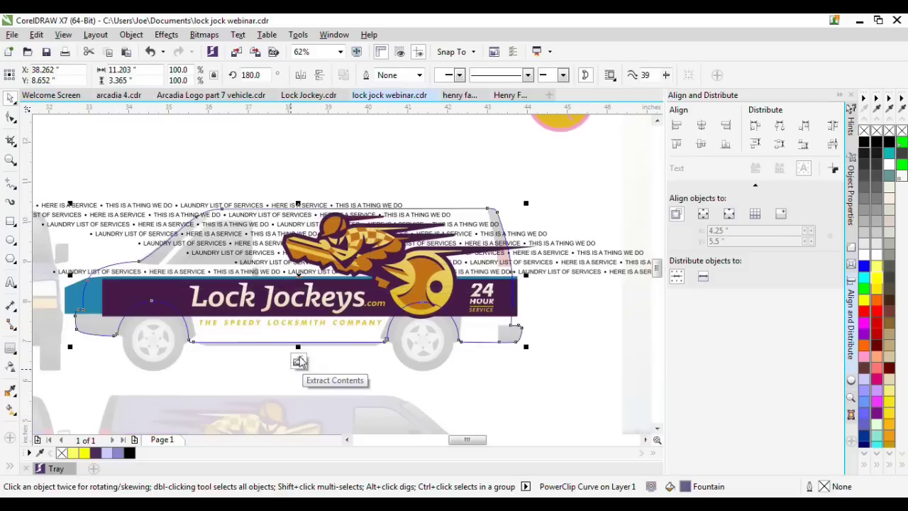
pyautogui.click(321, 366)
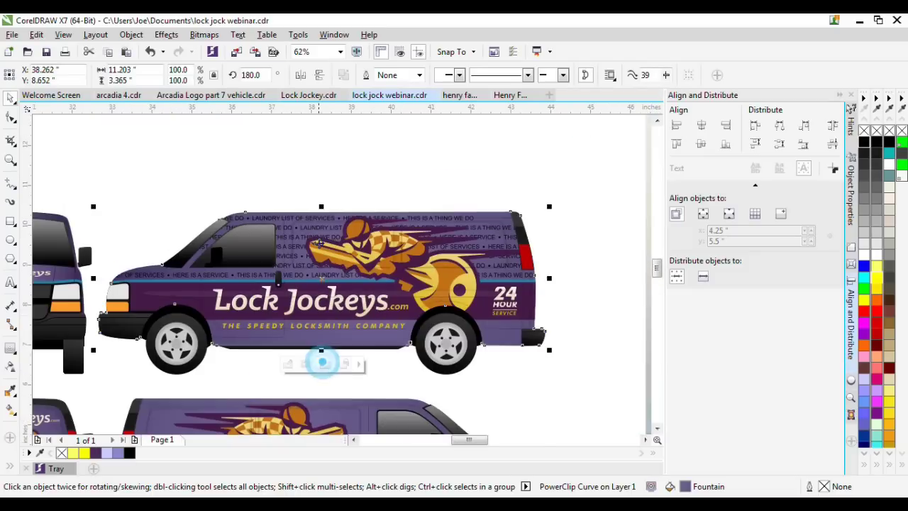
# Examine the clipped services rows around the jockey artwork, door window and rear of the side-view van, and deselect the van
pyautogui.scroll(2, 319, 227)
pyautogui.scroll(-2, 288, 282)
pyautogui.scroll(2, 506, 347)
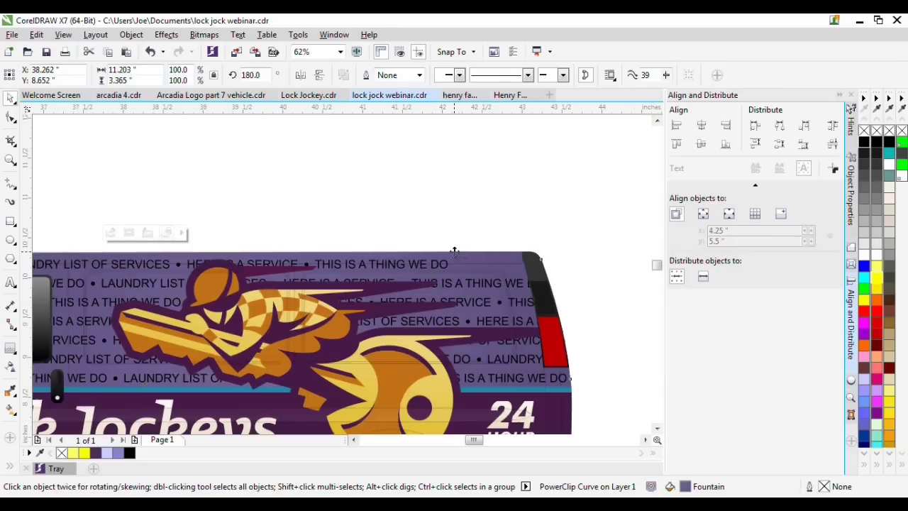
pyautogui.scroll(-2, 528, 360)
pyautogui.scroll(2, 323, 374)
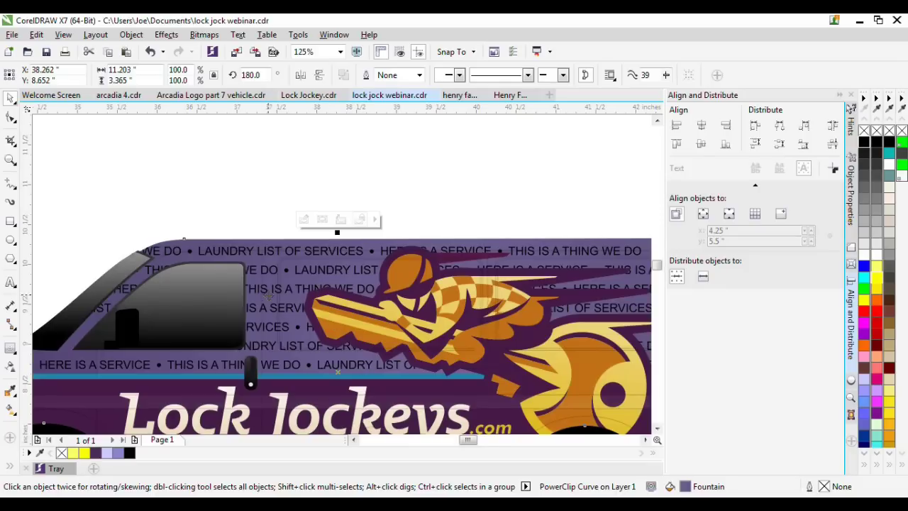
pyautogui.scroll(-2, 267, 296)
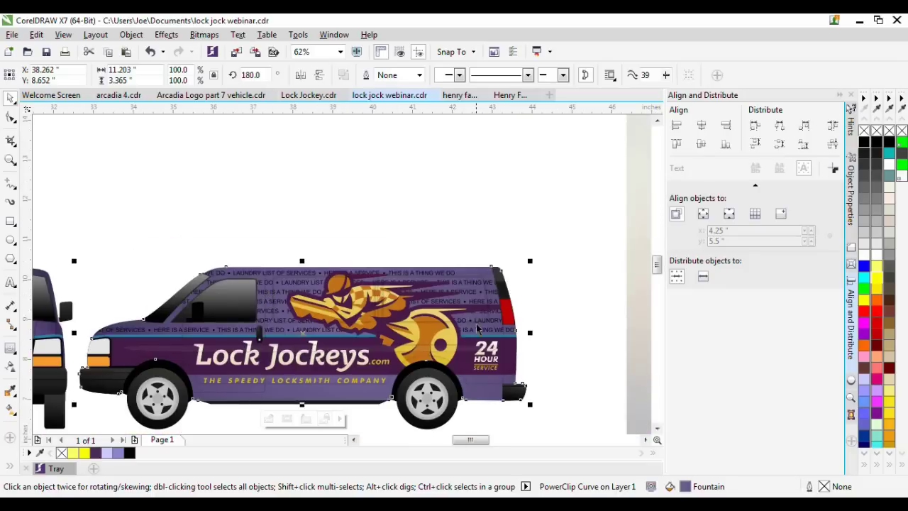
pyautogui.scroll(2, 248, 332)
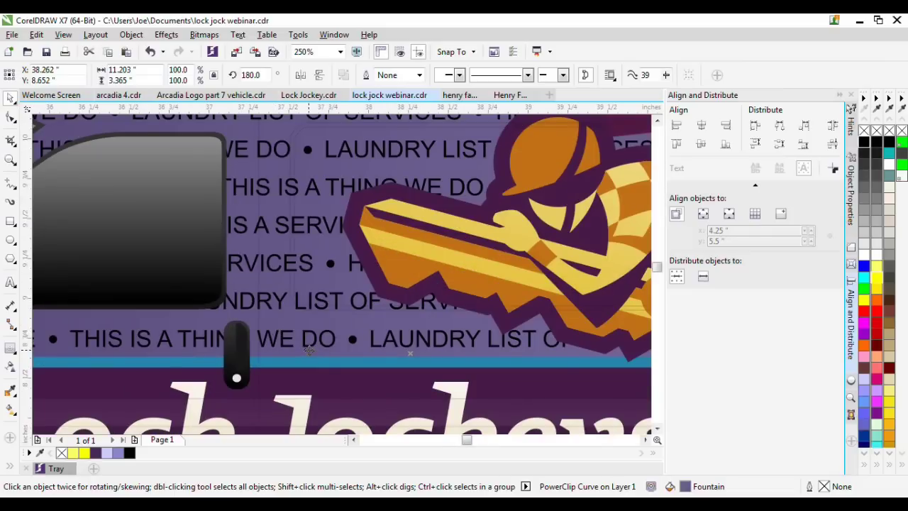
pyautogui.scroll(-1, 308, 350)
pyautogui.scroll(-1, 308, 350)
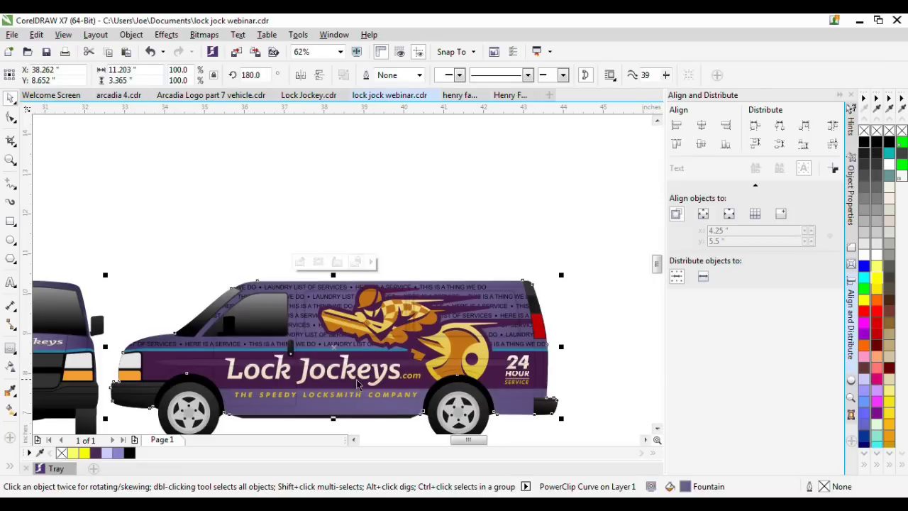
pyautogui.click(425, 223)
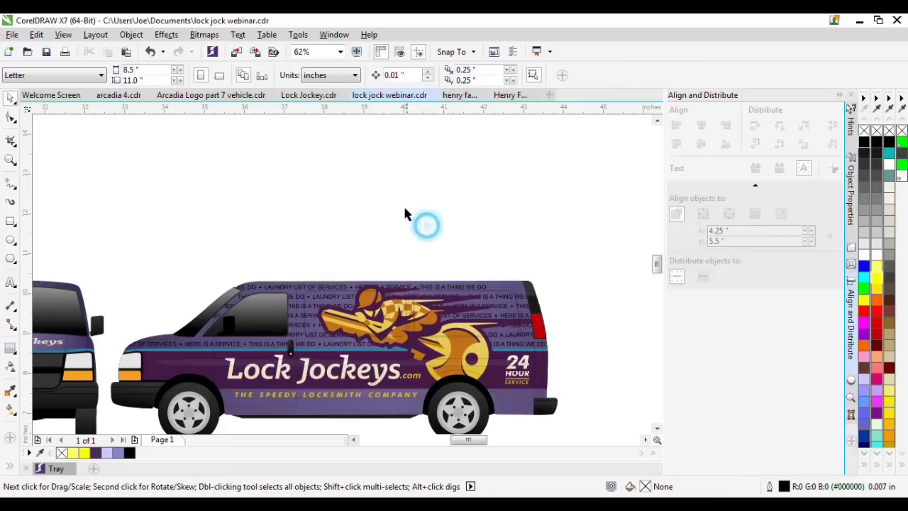
# Compare the Lock Jockeys wrap mockup on the van photo with the flat van views and the plain white van photo
pyautogui.scroll(-2, 284, 322)
pyautogui.scroll(-1, 259, 301)
pyautogui.scroll(1, 329, 276)
pyautogui.scroll(-2, 362, 288)
pyautogui.scroll(1, 474, 326)
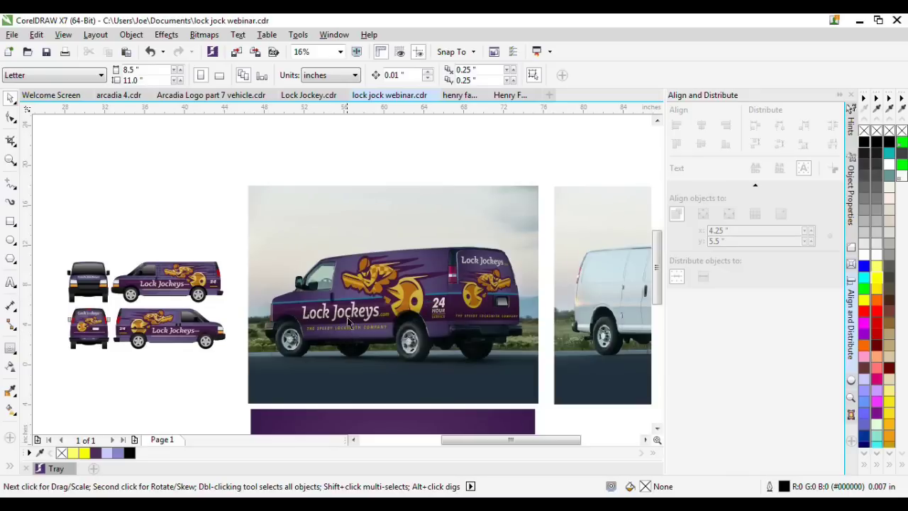
pyautogui.scroll(-1, 405, 334)
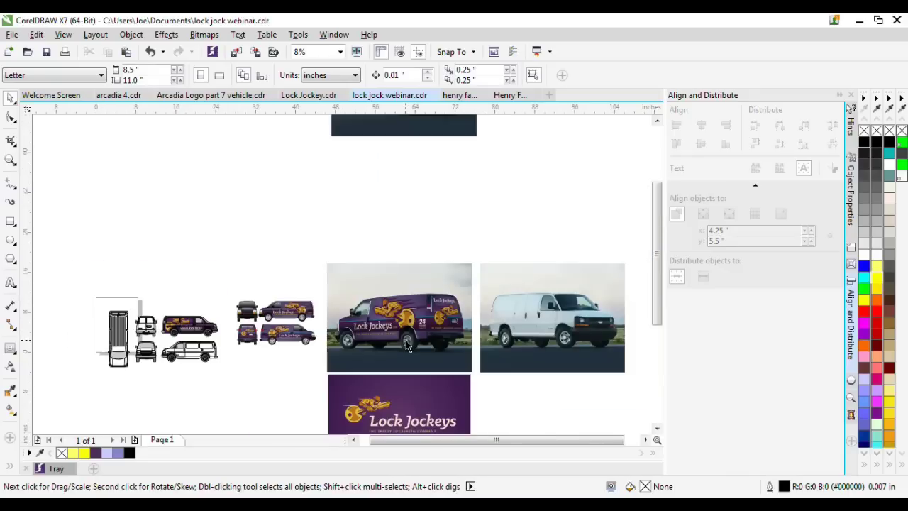
pyautogui.scroll(1, 462, 360)
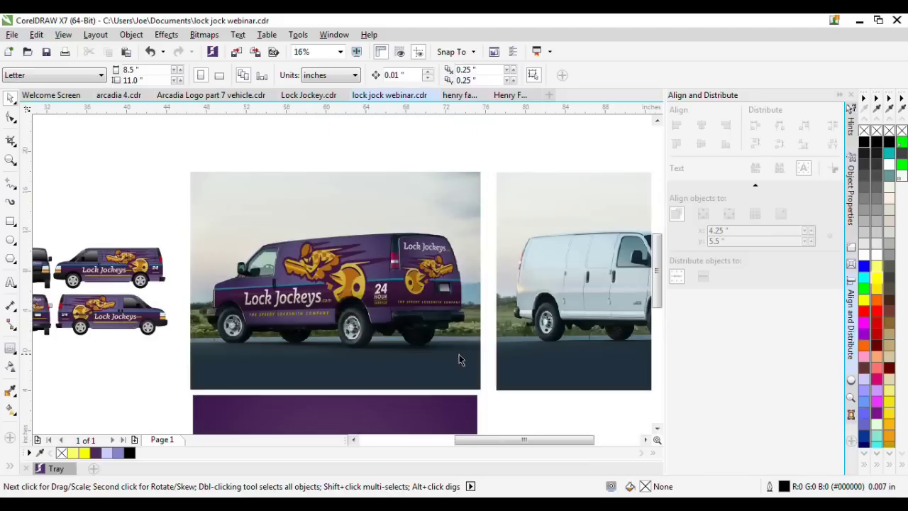
pyautogui.scroll(-1, 472, 356)
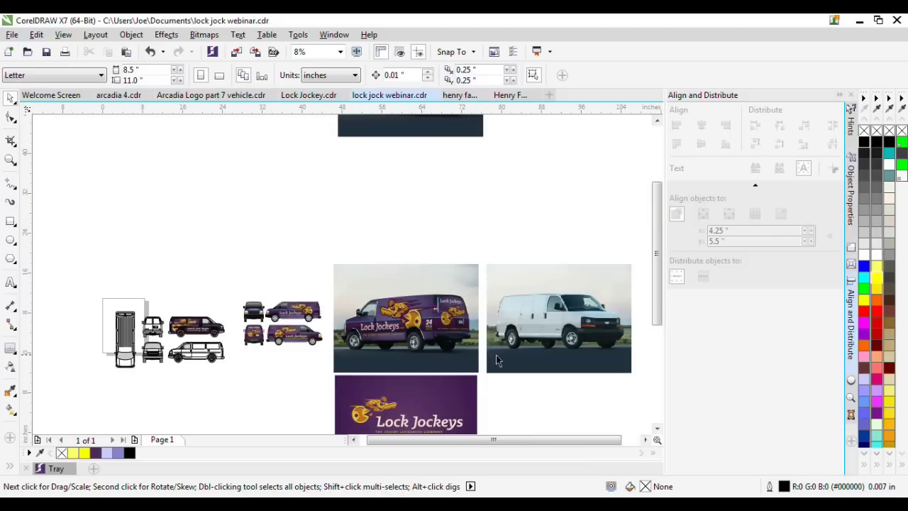
pyautogui.scroll(1, 526, 356)
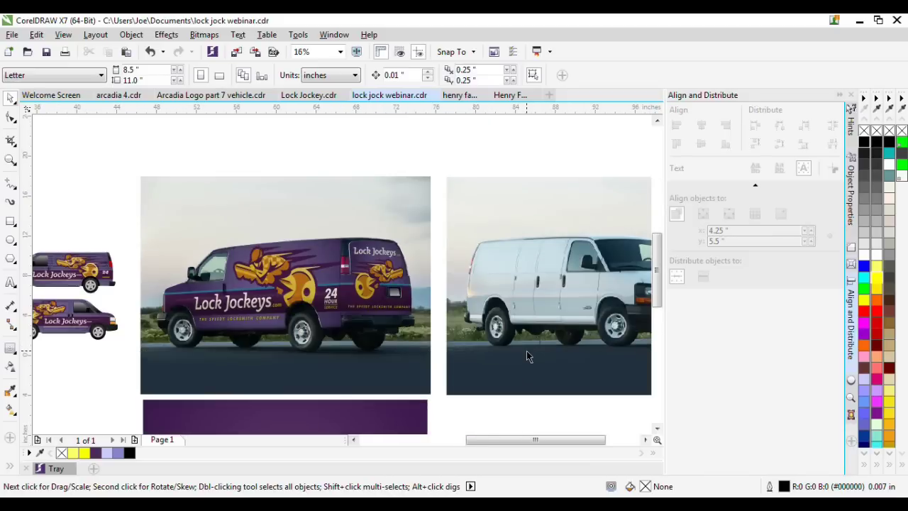
pyautogui.moveTo(566, 441); pyautogui.dragTo(592, 444)
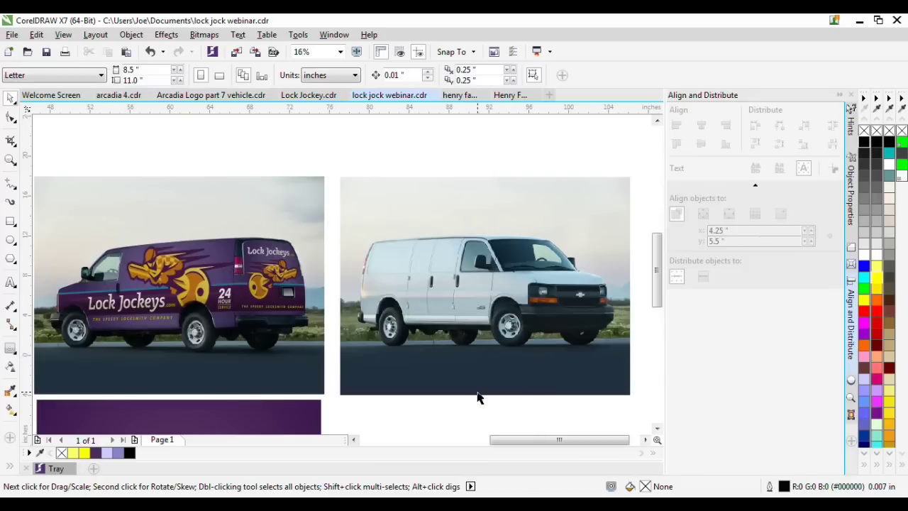
pyautogui.scroll(-2, 480, 397)
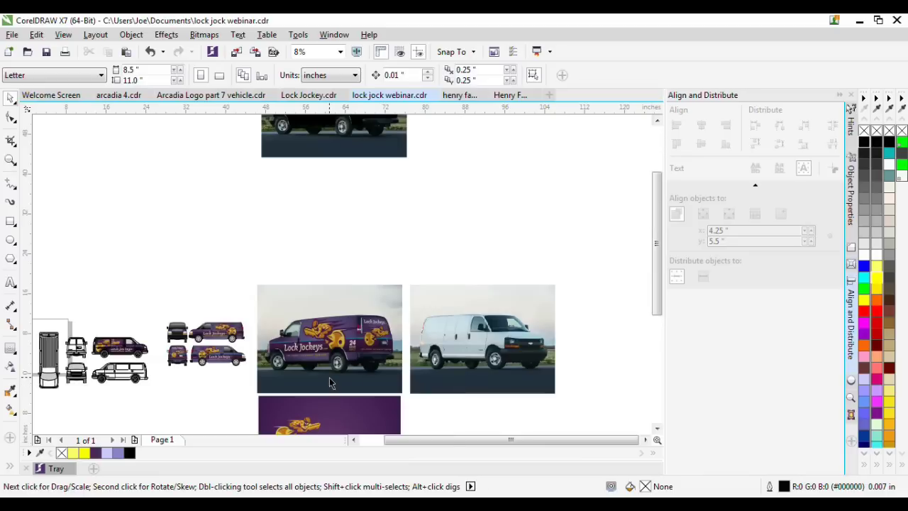
pyautogui.scroll(2, 329, 383)
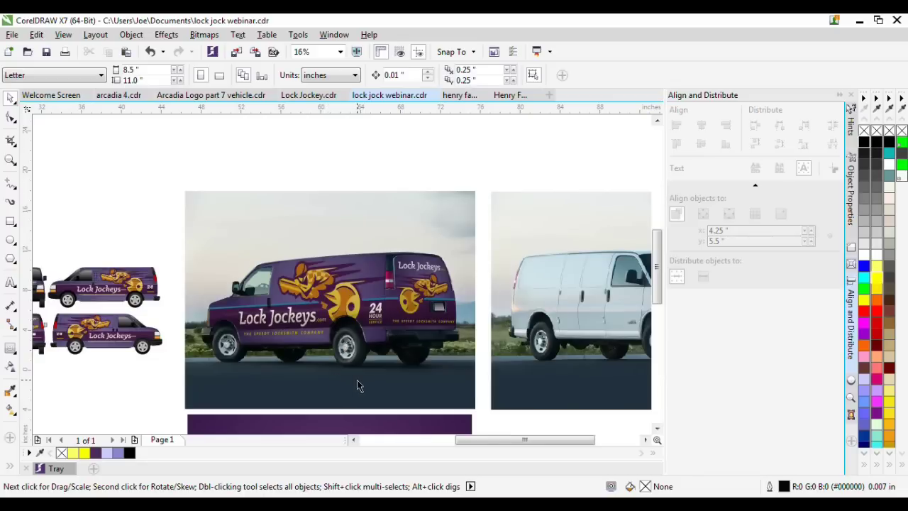
# Move the black van body shape down off the upper van photo to expose the white van underneath
pyautogui.scroll(-2, 410, 386)
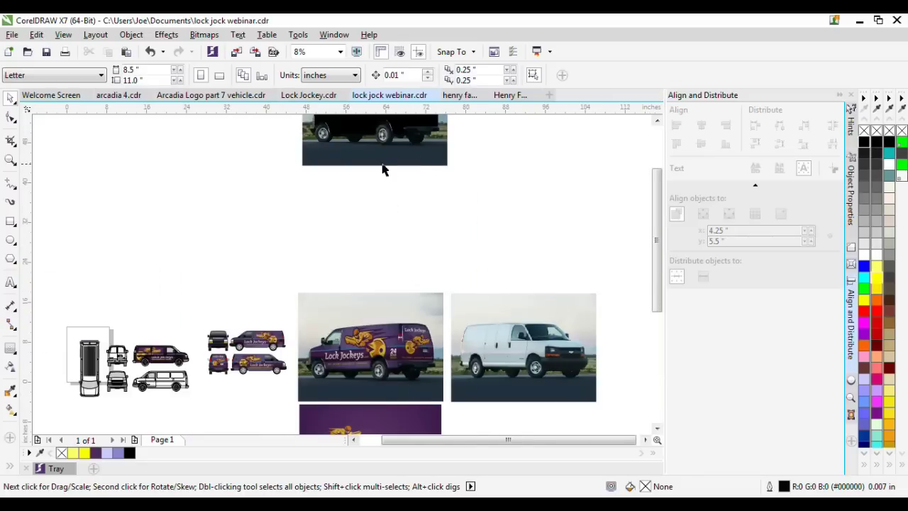
pyautogui.scroll(-2, 440, 273)
pyautogui.scroll(2, 433, 256)
pyautogui.scroll(2, 422, 246)
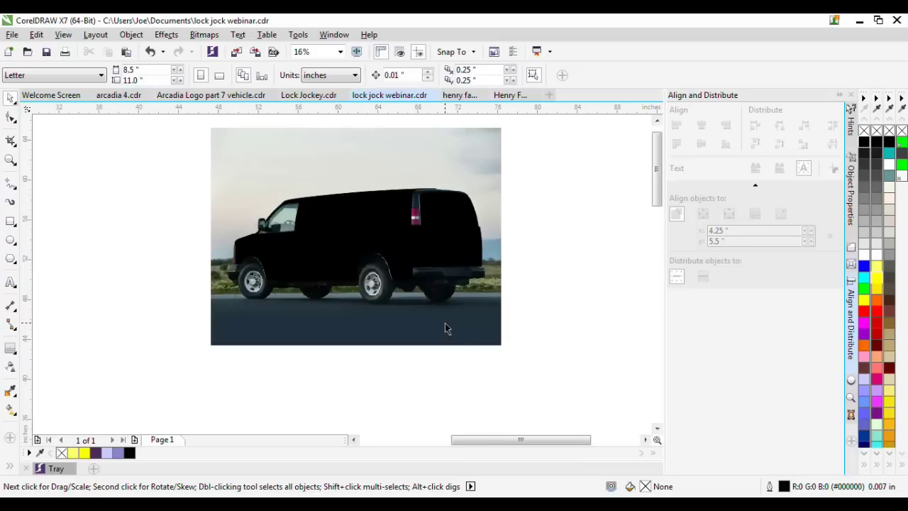
pyautogui.moveTo(377, 217); pyautogui.dragTo(378, 355)
pyautogui.scroll(2, 391, 204)
pyautogui.hotkey('ctrl', 'z')
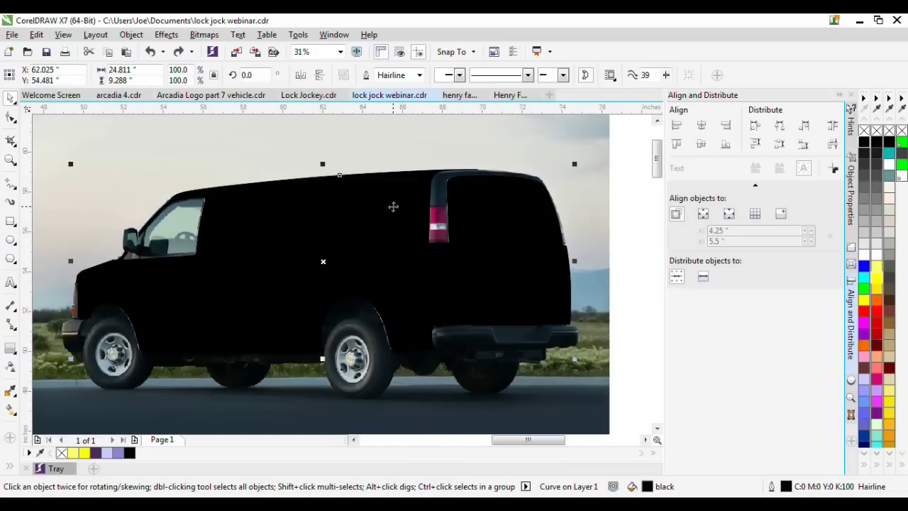
pyautogui.moveTo(354, 227); pyautogui.dragTo(321, 414)
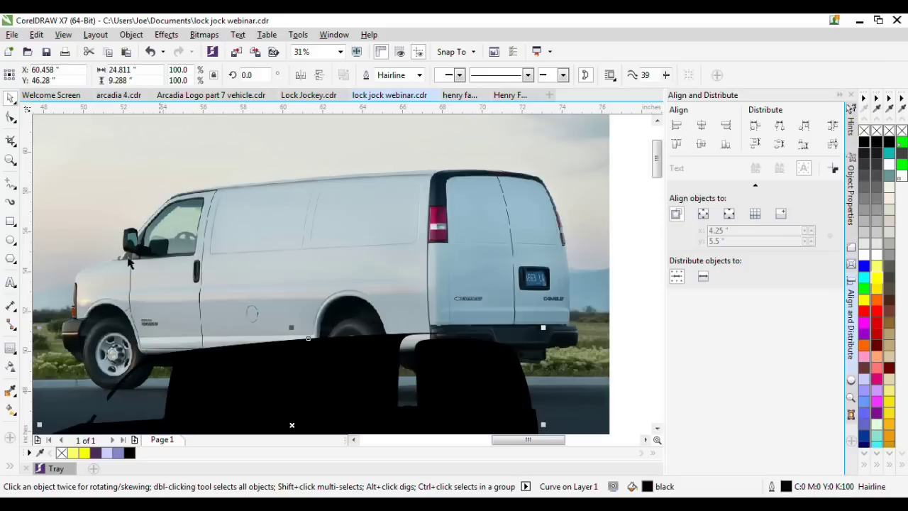
# Draw a Freehand line about 12.1 inches long along the white van's roofline, delete it, and return to the Pick tool
pyautogui.click(11, 183)
pyautogui.scroll(2, 247, 178)
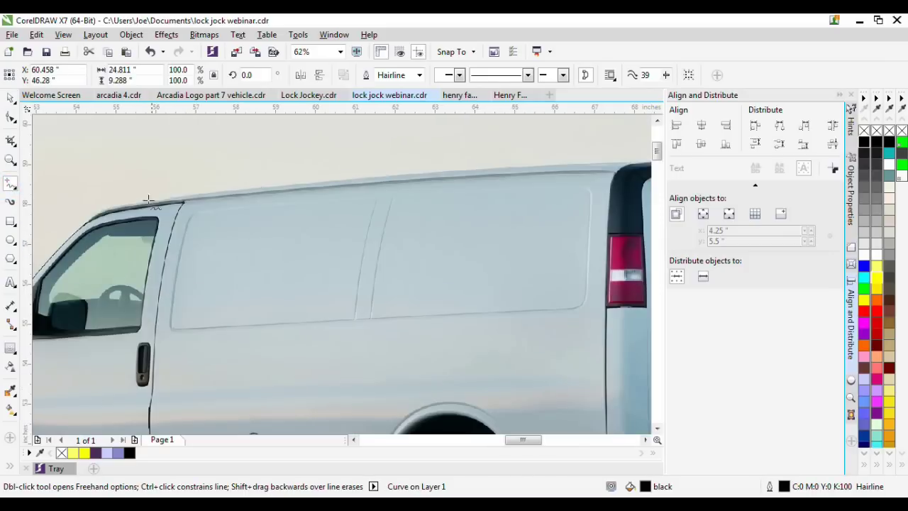
pyautogui.click(107, 206)
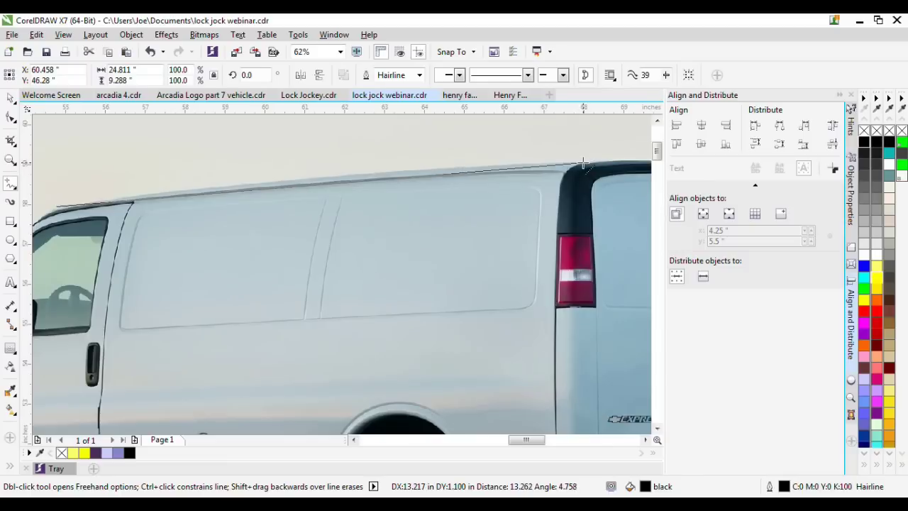
pyautogui.click(539, 203)
pyautogui.press('Delete')
pyautogui.scroll(-2, 507, 208)
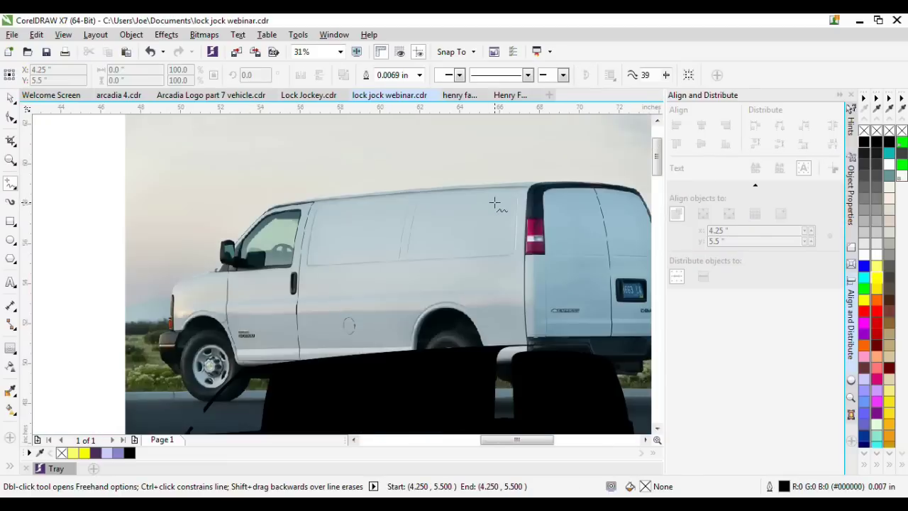
pyautogui.scroll(-2, 498, 202)
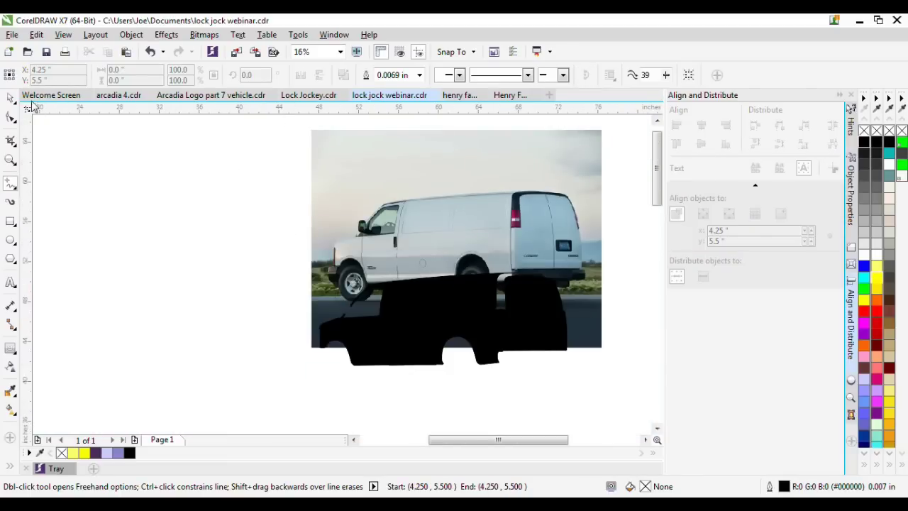
pyautogui.click(10, 99)
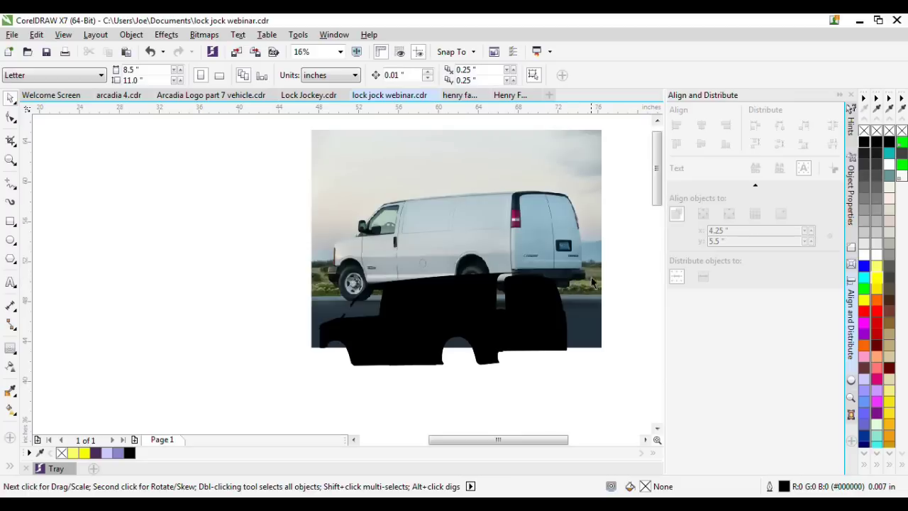
# Undo the deletion and drawing of the roofline and the move of the black body shape away from the van photo
pyautogui.click(536, 321)
pyautogui.scroll(1, 501, 342)
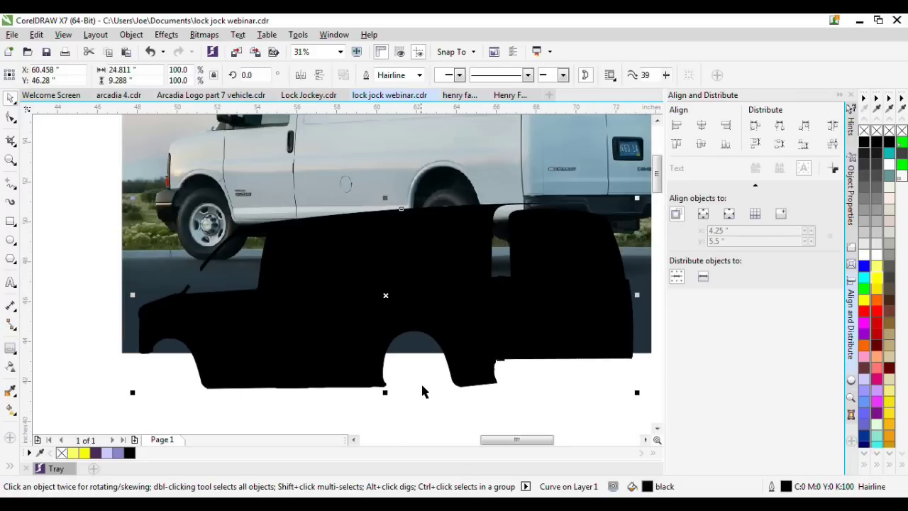
pyautogui.scroll(-2, 448, 325)
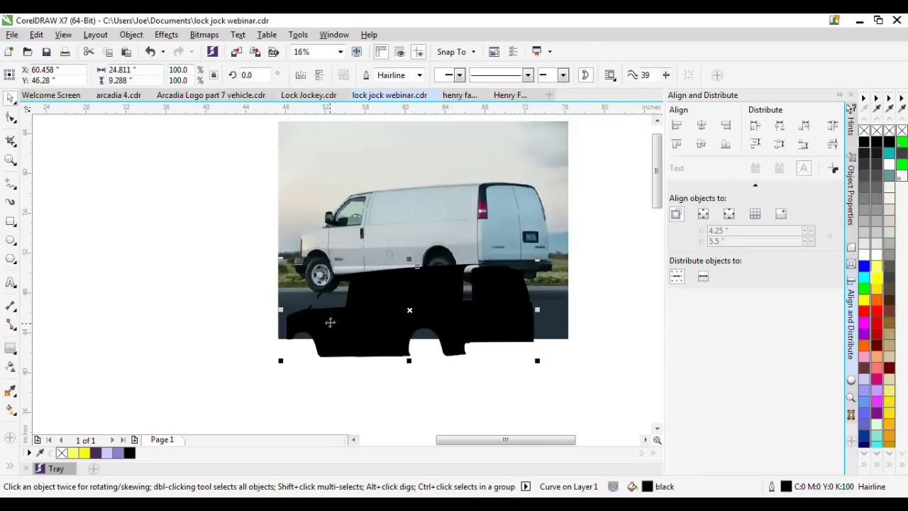
pyautogui.hotkey('ctrl', 'z')
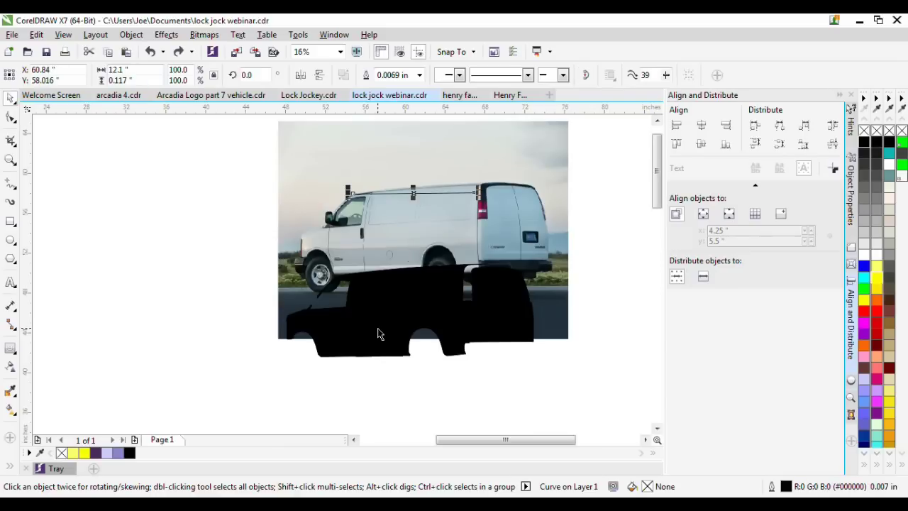
pyautogui.press('Escape')
pyautogui.click(390, 324)
pyautogui.hotkey('ctrl', 'z')
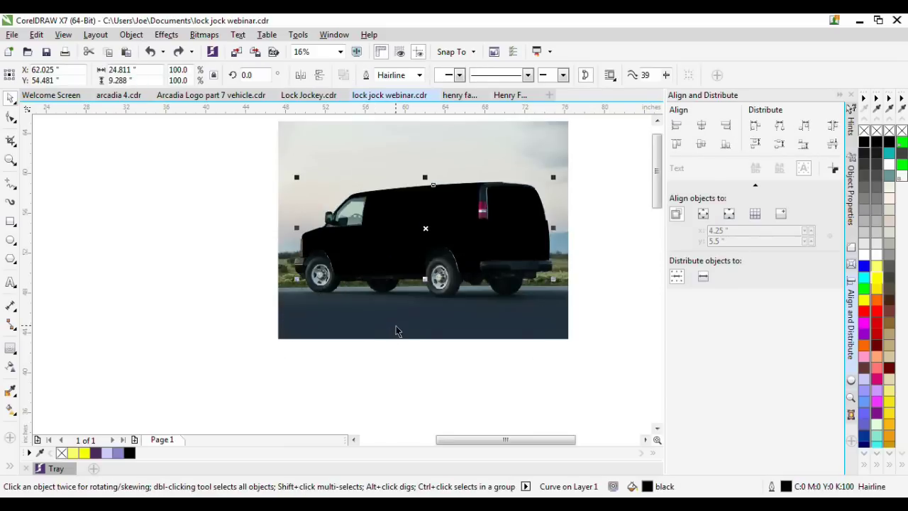
# Move the van photo and its black body shape down to just above the Lock Jockeys mockup photo
pyautogui.scroll(-2, 382, 321)
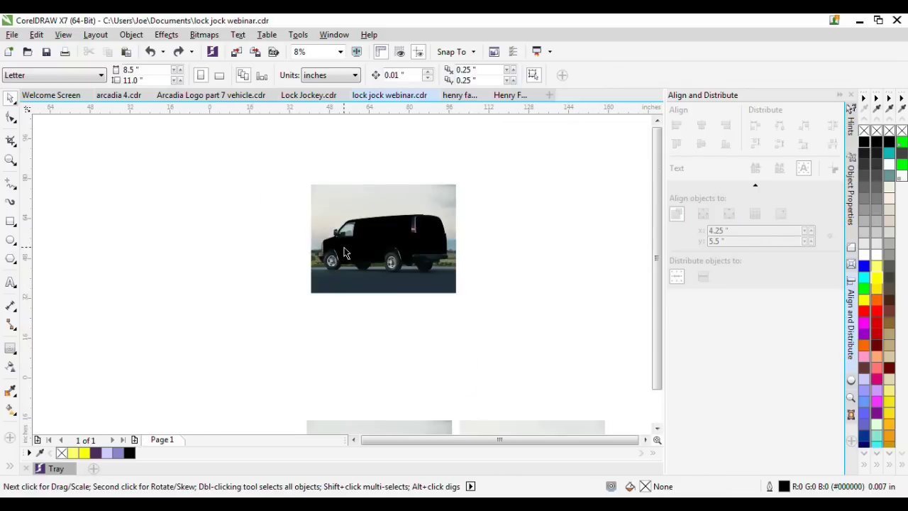
pyautogui.moveTo(304, 305); pyautogui.dragTo(440, 190)
pyautogui.moveTo(378, 250); pyautogui.dragTo(373, 307)
pyautogui.scroll(1, 374, 333)
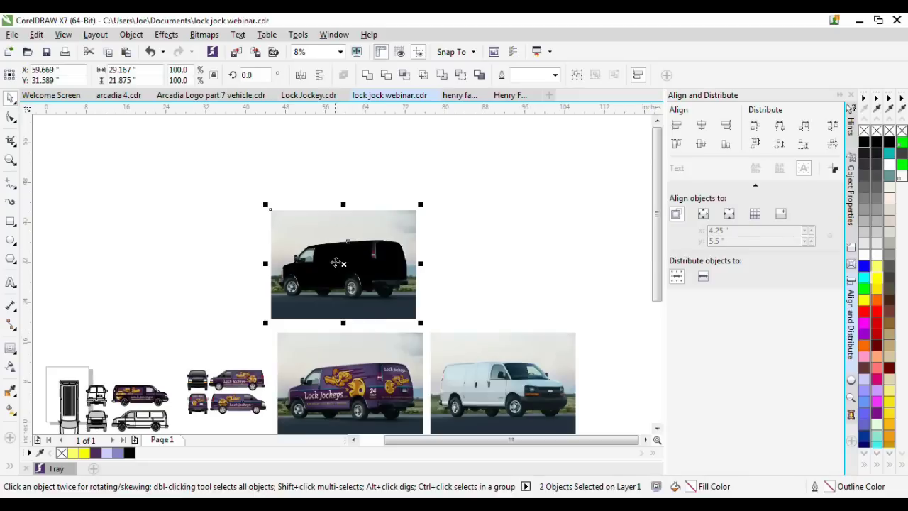
pyautogui.click(450, 303)
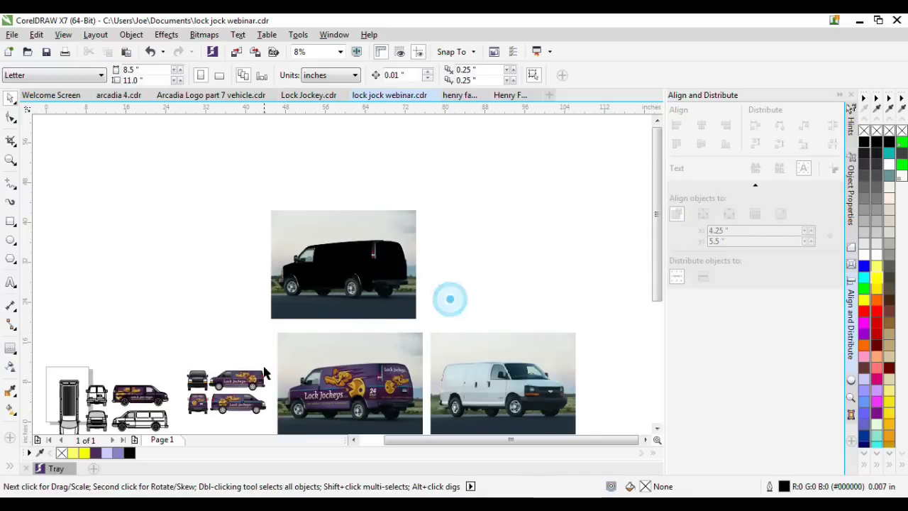
# Duplicate the four coloured Lock Jockeys van views and PowerClip the copy inside the black van body shape
pyautogui.moveTo(173, 347); pyautogui.dragTo(274, 422)
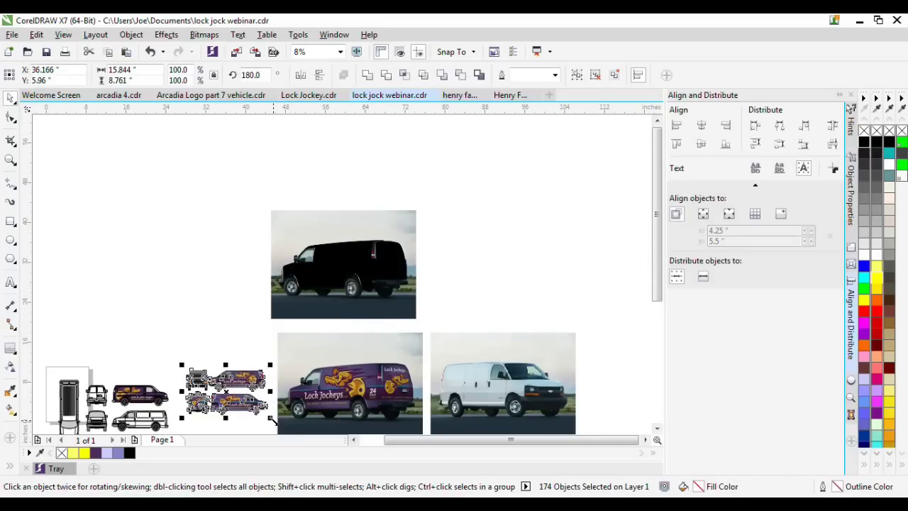
pyautogui.scroll(1, 274, 425)
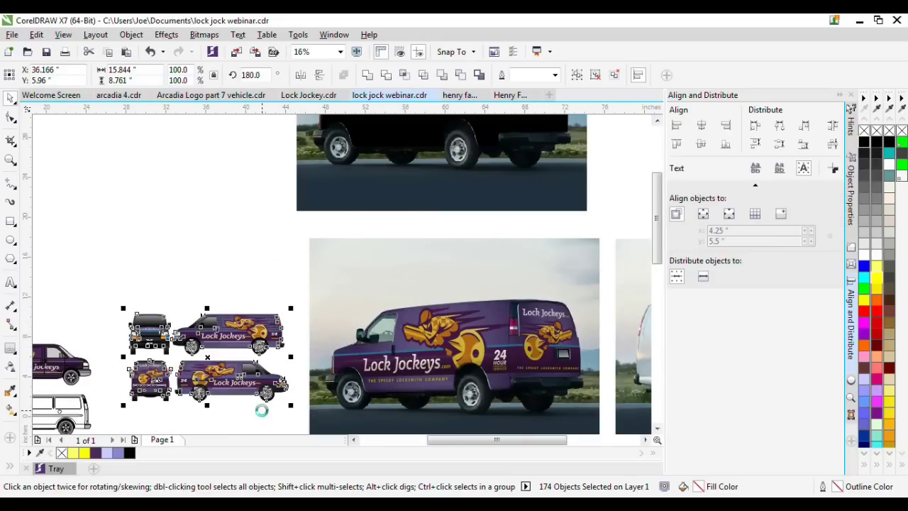
pyautogui.scroll(-1, 259, 415)
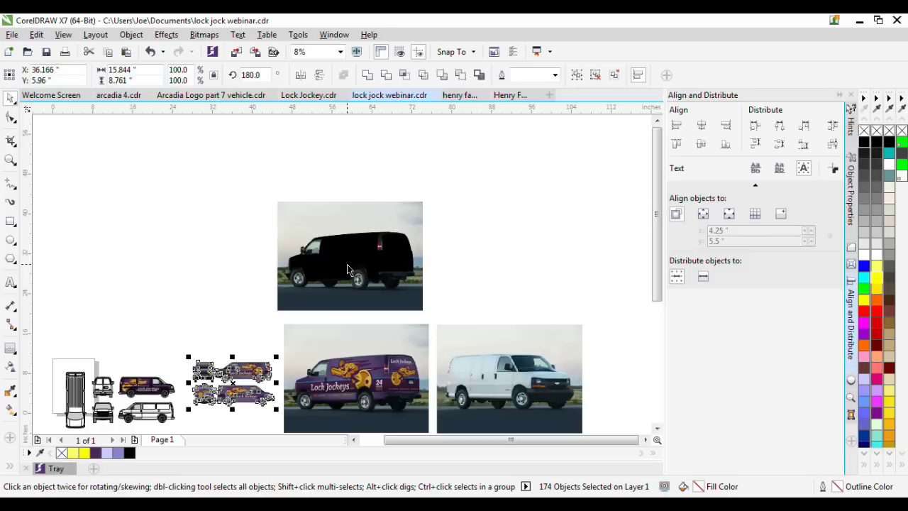
pyautogui.moveTo(273, 381); pyautogui.dragTo(238, 294)
pyautogui.rightClick(238, 294)
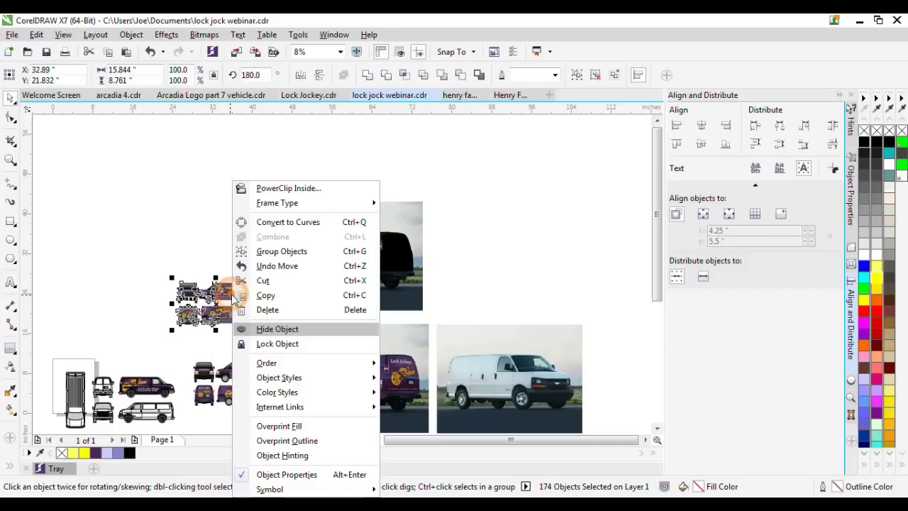
pyautogui.click(302, 188)
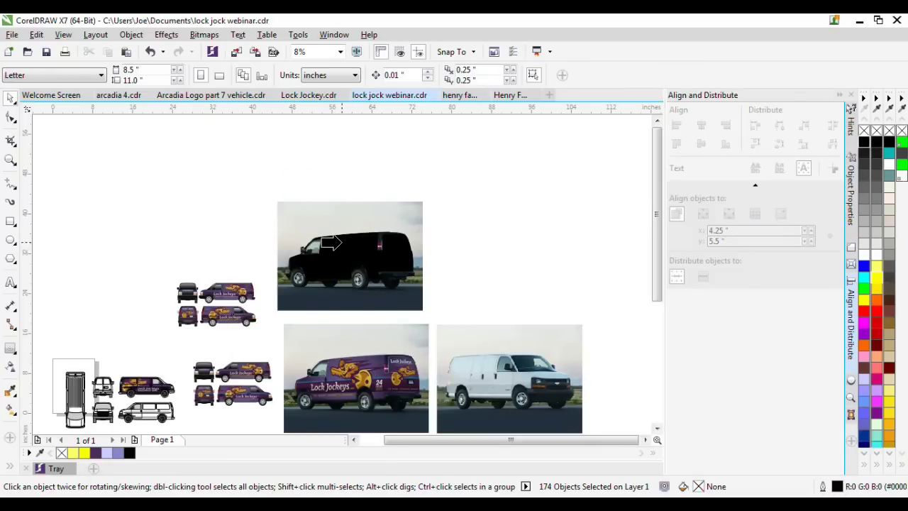
pyautogui.click(331, 243)
pyautogui.scroll(4, 369, 302)
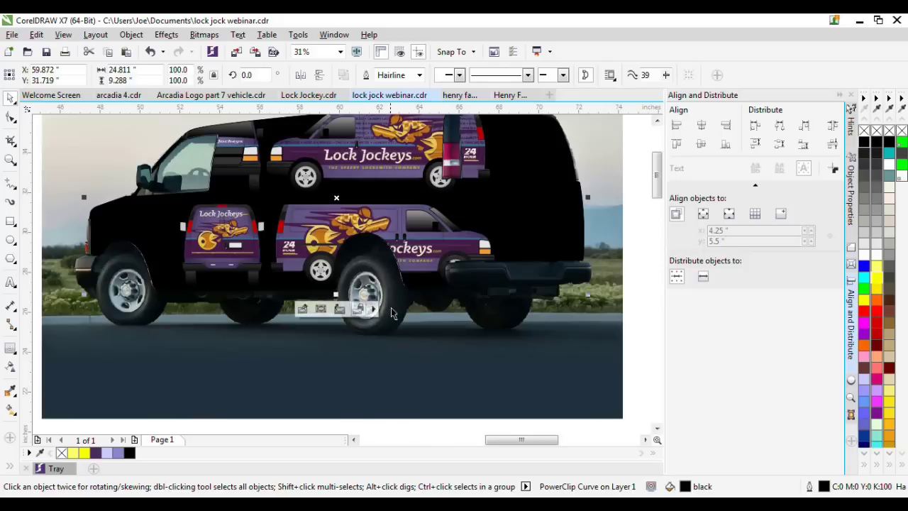
pyautogui.scroll(-2, 437, 320)
pyautogui.scroll(2, 434, 313)
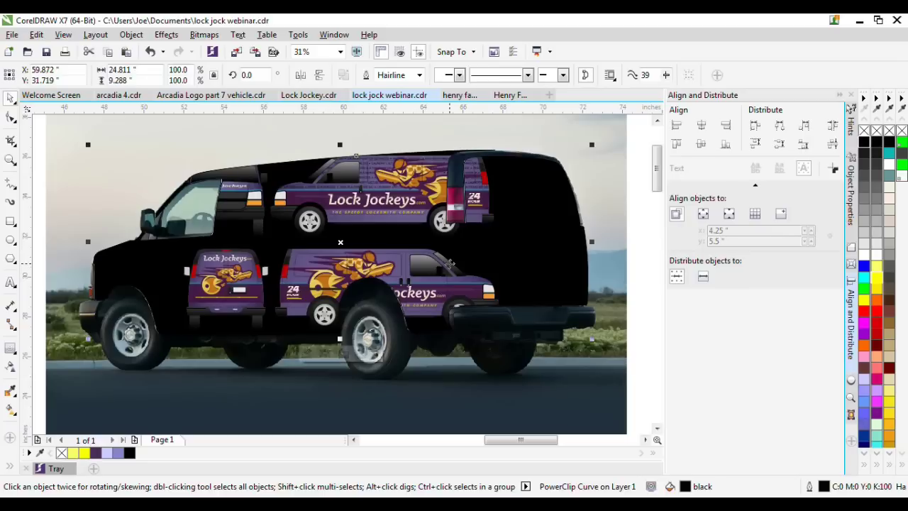
# Open the black body shape's PowerClip for editing and move the four van views beside the photo
pyautogui.click(310, 358)
pyautogui.scroll(-2, 304, 329)
pyautogui.click(233, 306)
pyautogui.moveTo(352, 270); pyautogui.dragTo(523, 199)
pyautogui.moveTo(468, 247); pyautogui.dragTo(187, 192)
pyautogui.press('Escape')
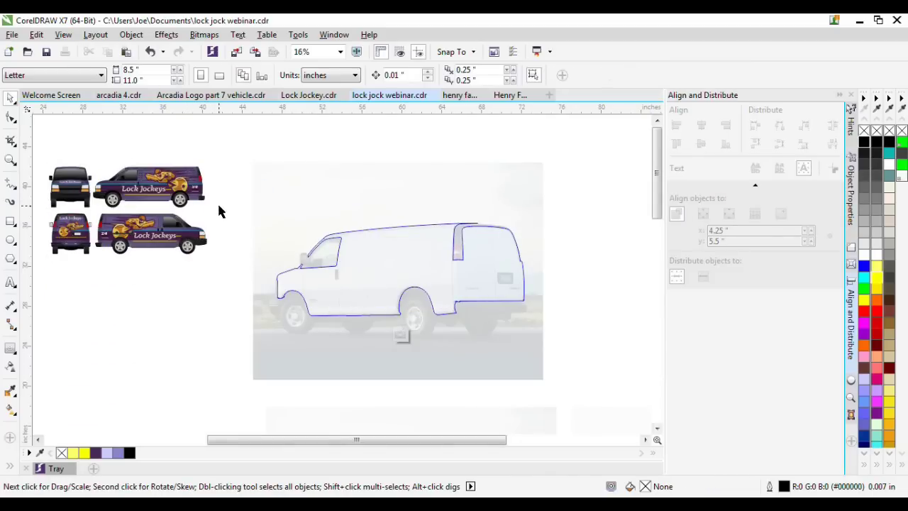
# Pull the wrap body artwork out of the upper side view and place it above the van photo
pyautogui.moveTo(232, 209); pyautogui.dragTo(91, 152)
pyautogui.moveTo(203, 174)
pyautogui.mouseDown()
pyautogui.moveTo(222, 161)
pyautogui.moveTo(208, 162)
pyautogui.mouseUp()
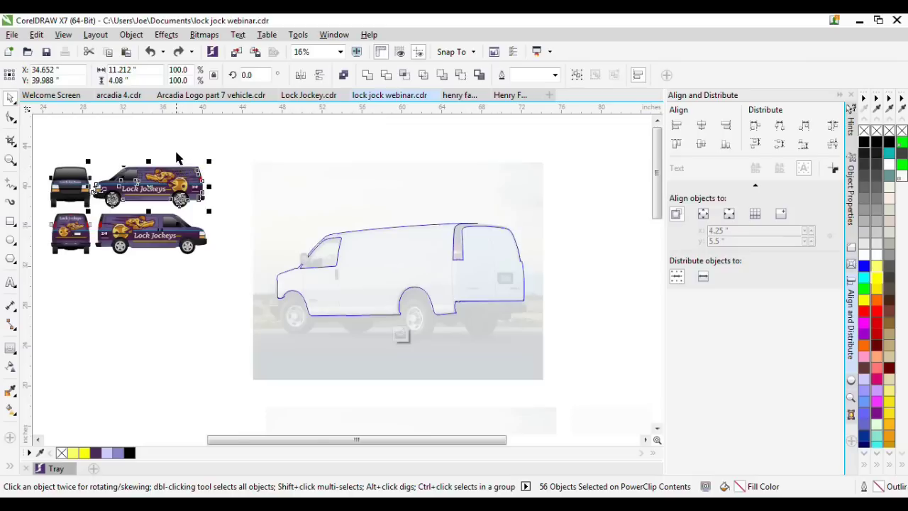
pyautogui.scroll(2, 178, 170)
pyautogui.click(176, 178)
pyautogui.moveTo(178, 186); pyautogui.dragTo(427, 133)
# Delete the leftover upper side view parts, the lower side view and the front view, keeping the rear view
pyautogui.scroll(-2, 252, 255)
pyautogui.moveTo(252, 260); pyautogui.dragTo(132, 195)
pyautogui.press('Delete')
pyautogui.moveTo(269, 320); pyautogui.dragTo(135, 248)
pyautogui.press('Delete')
pyautogui.click(65, 208)
pyautogui.moveTo(60, 199); pyautogui.dragTo(159, 255)
pyautogui.press('Delete')
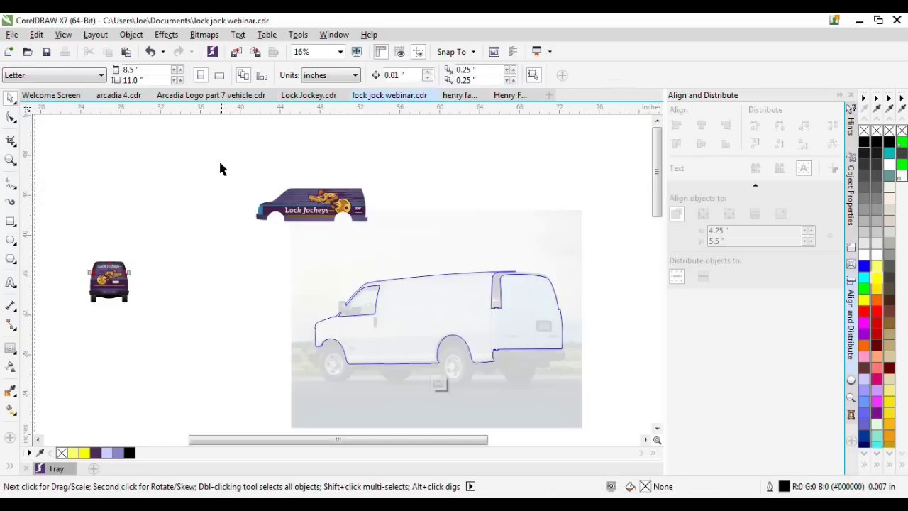
# Move the side wrap body artwork into the empty area between the rear view and the van photo
pyautogui.moveTo(220, 261); pyautogui.dragTo(405, 175)
pyautogui.moveTo(346, 205); pyautogui.dragTo(249, 318)
pyautogui.click(216, 376)
# Examine the services text and logo pieces inside the side wrap body's nested PowerClip, and finish editing that level
pyautogui.scroll(2, 216, 336)
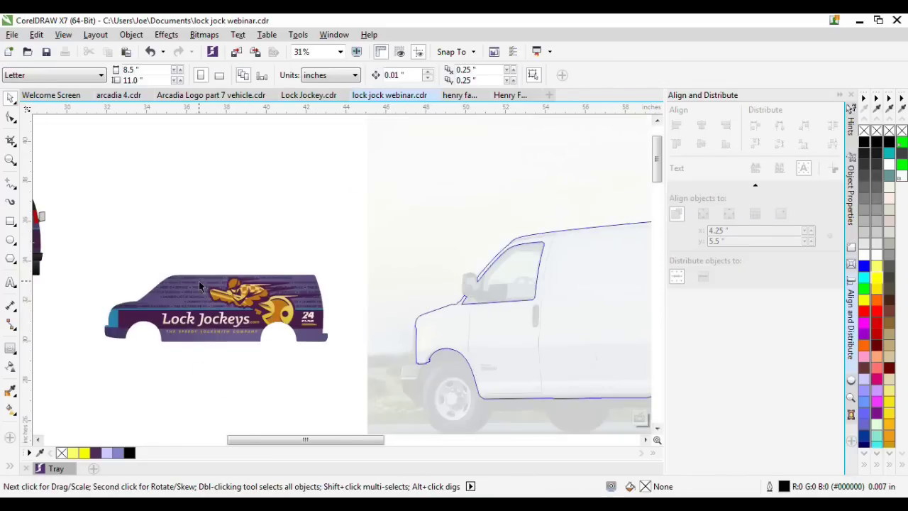
pyautogui.click(199, 281)
pyautogui.keyDown('ctrl'); pyautogui.click(187, 281); pyautogui.keyUp('ctrl')
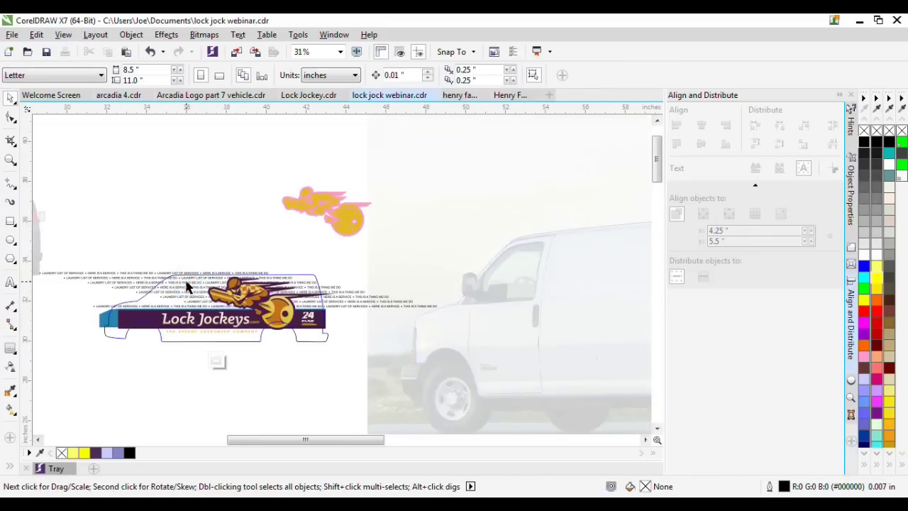
pyautogui.scroll(2, 174, 281)
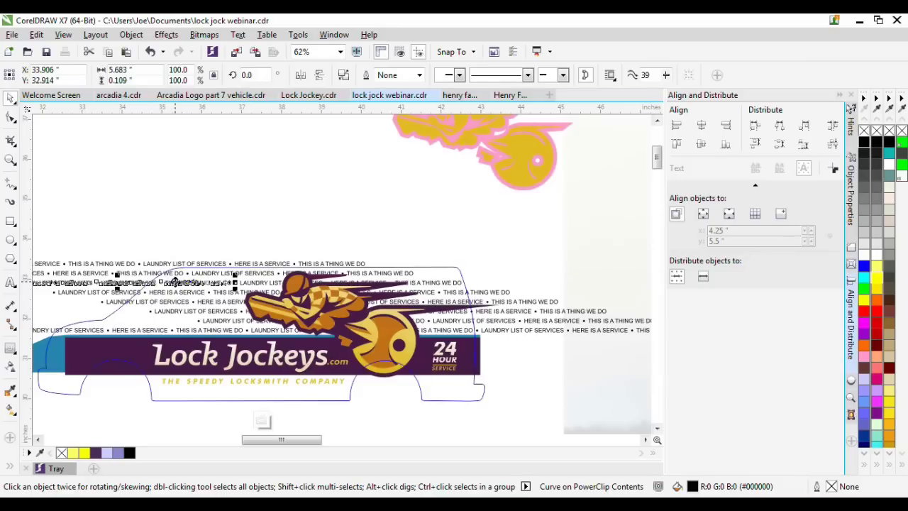
pyautogui.click(551, 351)
pyautogui.click(282, 420)
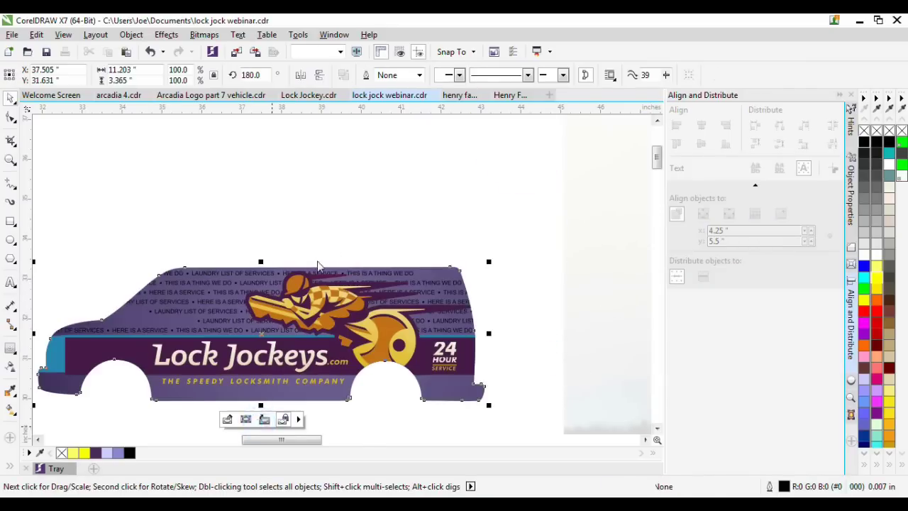
# Place the side wrap body over the photographed van's side and scale it up to 146.7%
pyautogui.scroll(-2, 355, 248)
pyautogui.moveTo(162, 356); pyautogui.dragTo(428, 224)
pyautogui.scroll(-2, 429, 224)
pyautogui.moveTo(320, 317); pyautogui.dragTo(556, 353)
pyautogui.scroll(2, 548, 318)
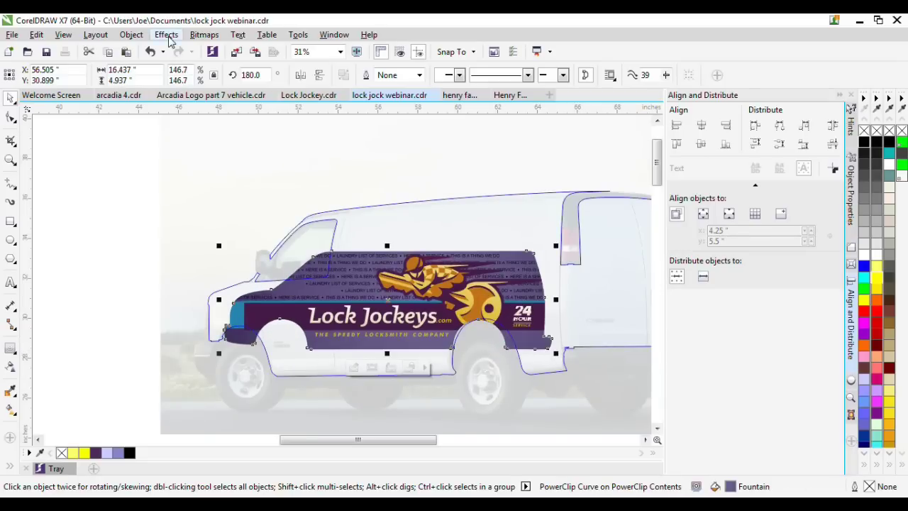
# Extract the side wrap body's PowerClip contents and remove the spare pink-outlined jockey graphic above the van
pyautogui.rightClick(360, 275)
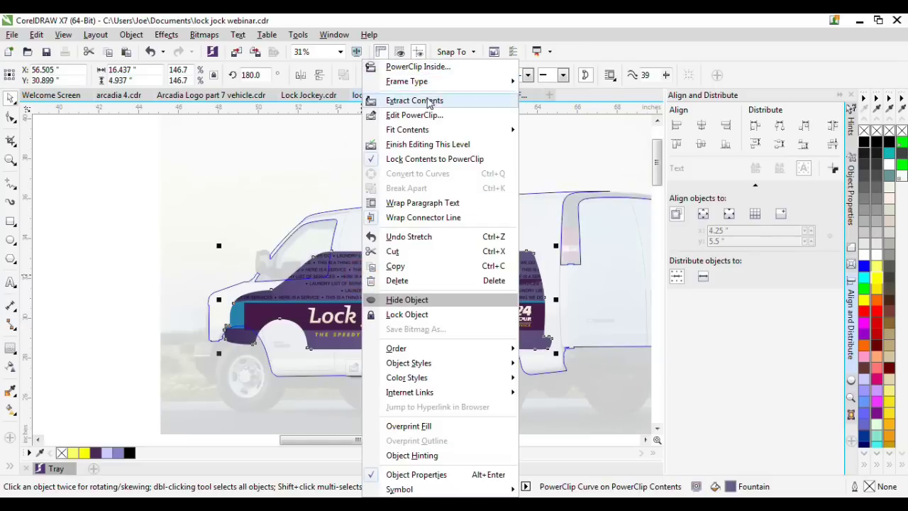
pyautogui.click(418, 101)
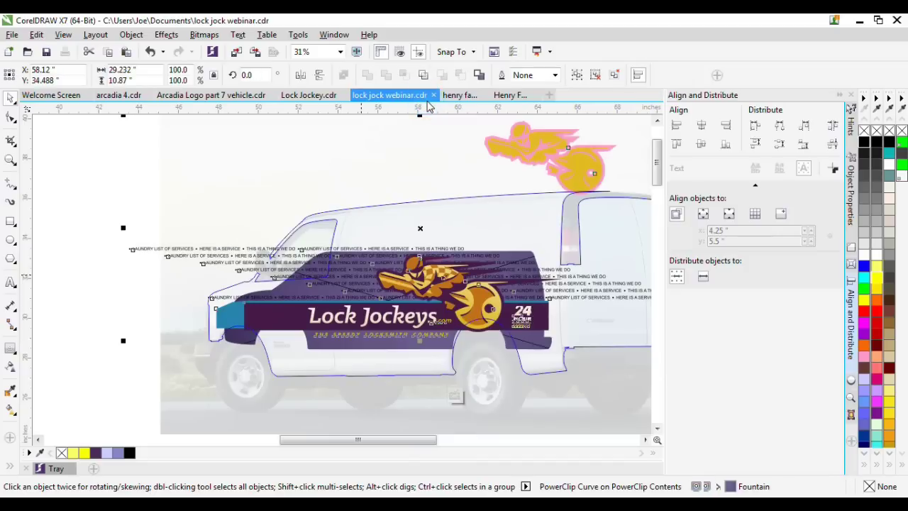
pyautogui.click(400, 129)
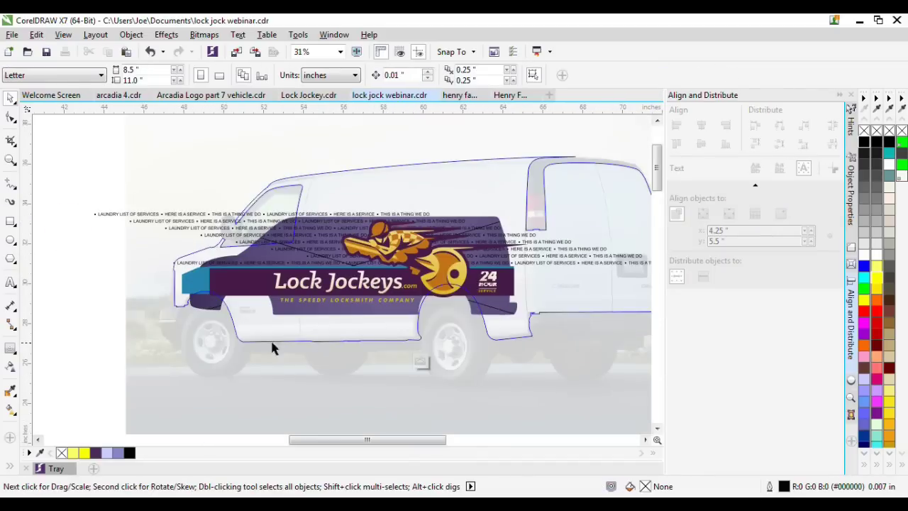
pyautogui.moveTo(70, 169); pyautogui.dragTo(626, 348)
pyautogui.hotkey('ctrl', 'g')
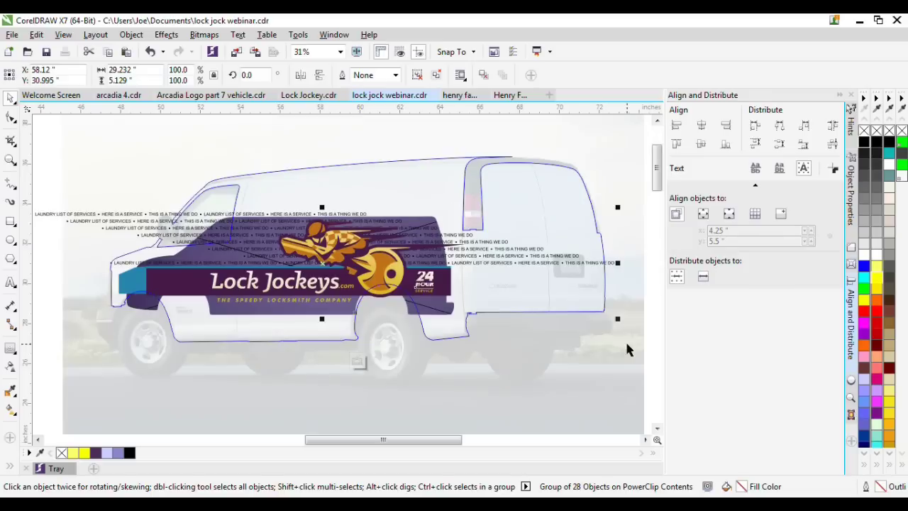
pyautogui.hotkey('ctrl', 'u')
# Delete the services text pieces that overhang the rear and front ends of the side wrap body
pyautogui.click(533, 263)
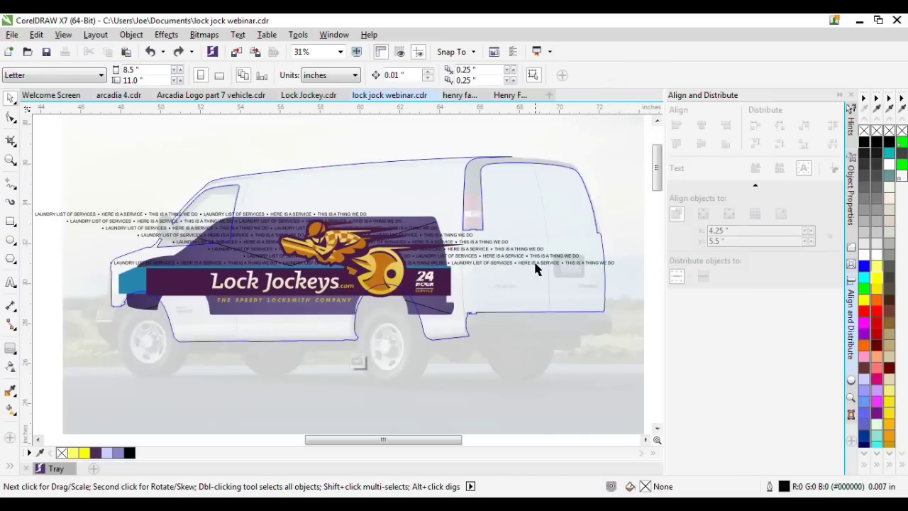
pyautogui.press('Delete')
pyautogui.click(495, 245)
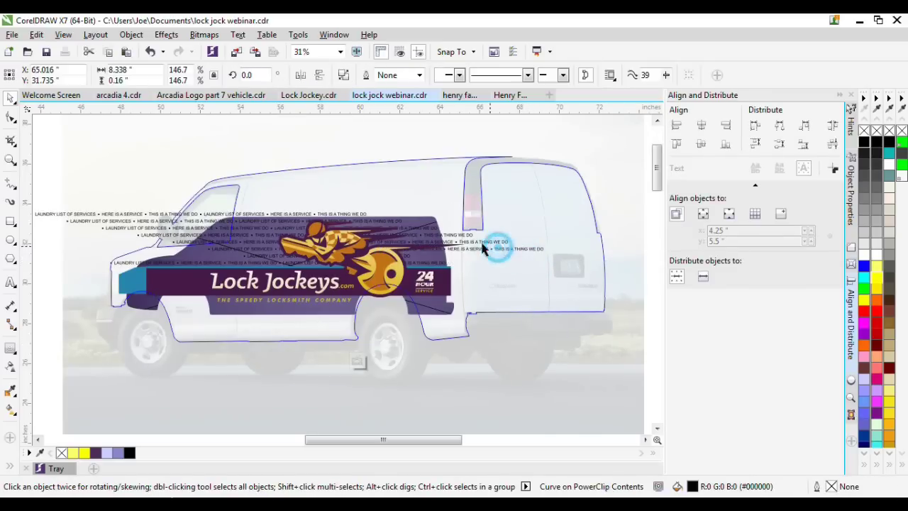
pyautogui.press('Delete')
pyautogui.press('Delete')
pyautogui.click(168, 228)
pyautogui.press('Delete')
pyautogui.click(152, 214)
pyautogui.press('Delete')
pyautogui.click(153, 213)
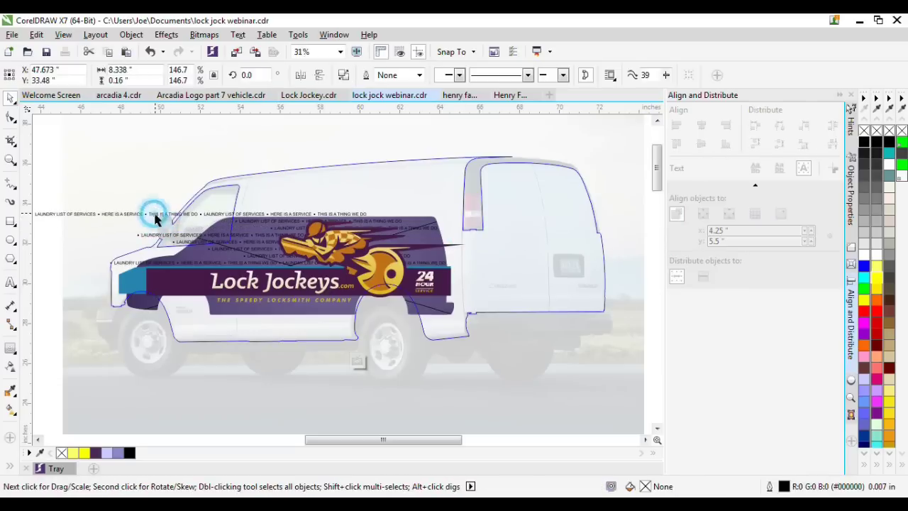
pyautogui.press('Delete')
pyautogui.click(181, 238)
pyautogui.press('Delete')
pyautogui.click(206, 259)
pyautogui.press('Delete')
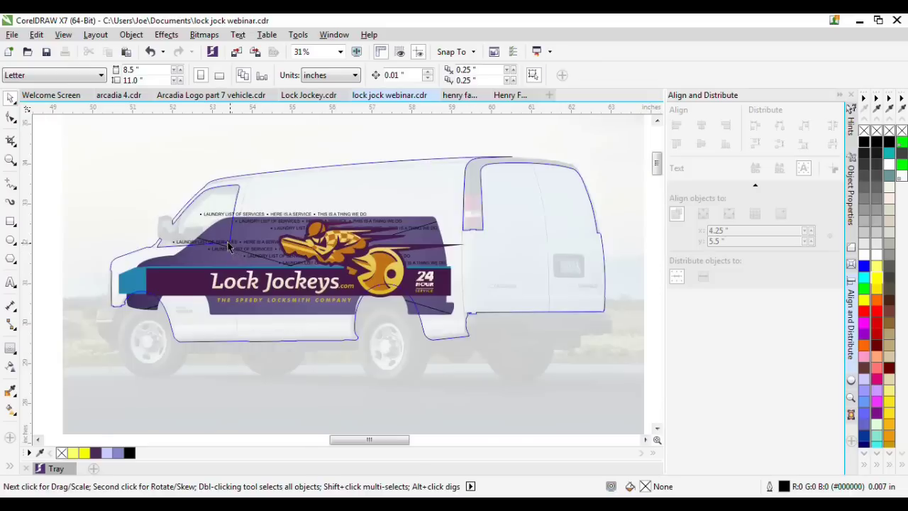
# Delete the remaining services text lines over the purple body and behind the jockey logo
pyautogui.scroll(3, 228, 246)
pyautogui.click(248, 200)
pyautogui.press('Delete')
pyautogui.click(249, 200)
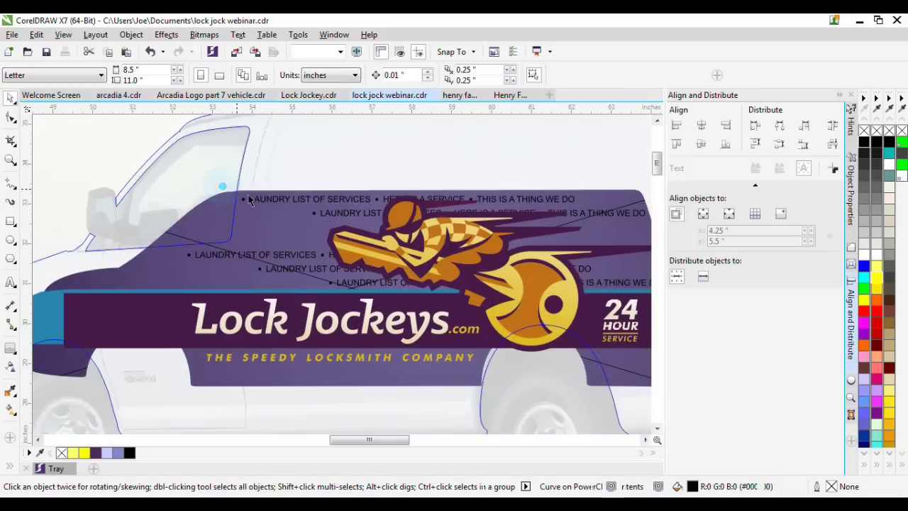
pyautogui.click(253, 198)
pyautogui.press('Delete')
pyautogui.click(257, 207)
pyautogui.press('Delete')
pyautogui.click(328, 213)
pyautogui.click(305, 254)
pyautogui.press('Delete')
pyautogui.click(301, 268)
pyautogui.press('Delete')
pyautogui.click(358, 281)
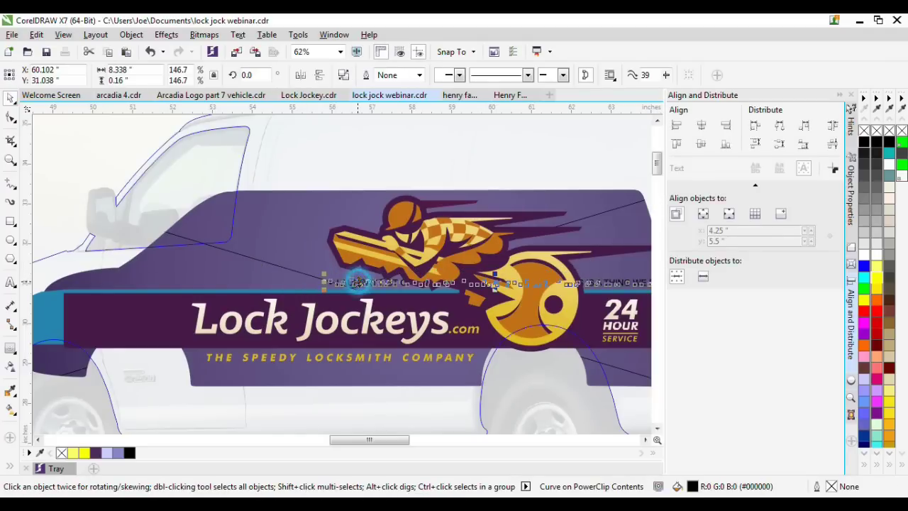
pyautogui.press('Delete')
# Group the remaining Lock Jockeys side wrap pieces
pyautogui.scroll(-3, 342, 236)
pyautogui.moveTo(92, 194); pyautogui.dragTo(560, 334)
pyautogui.hotkey('ctrl', 'g')
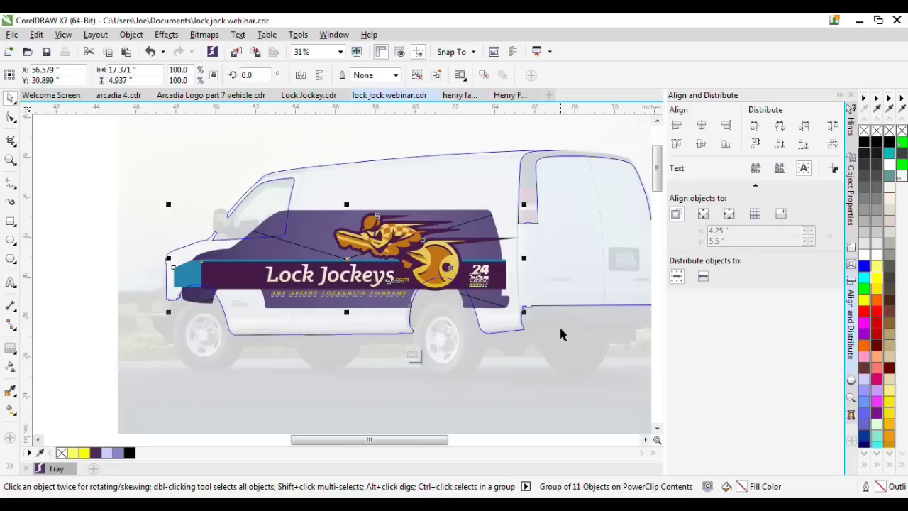
# Add Perspective to the wrap group and pull its rear corners and upper front corner to the van's roofline and lower edge
pyautogui.click(166, 36)
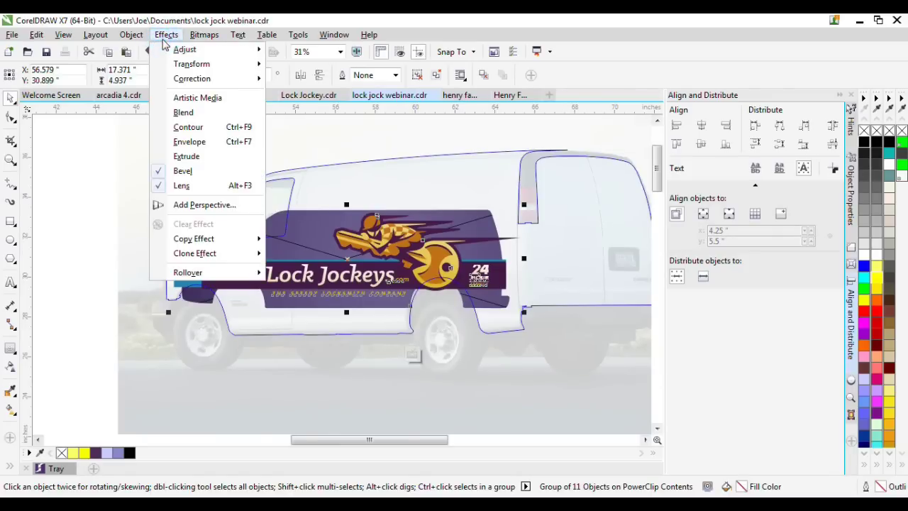
pyautogui.click(193, 205)
pyautogui.moveTo(520, 308); pyautogui.dragTo(538, 331)
pyautogui.moveTo(520, 210); pyautogui.dragTo(534, 150)
pyautogui.moveTo(173, 210); pyautogui.dragTo(177, 175)
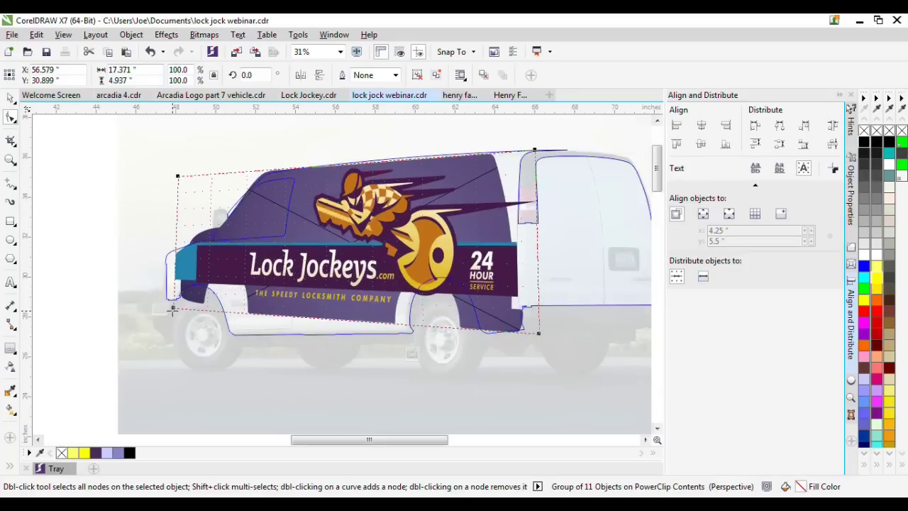
# Adjust the perspective by pulling both front corners past the van's nose and the upper rear corner outward above the roofline
pyautogui.moveTo(170, 307); pyautogui.dragTo(172, 337)
pyautogui.moveTo(177, 177); pyautogui.dragTo(156, 175)
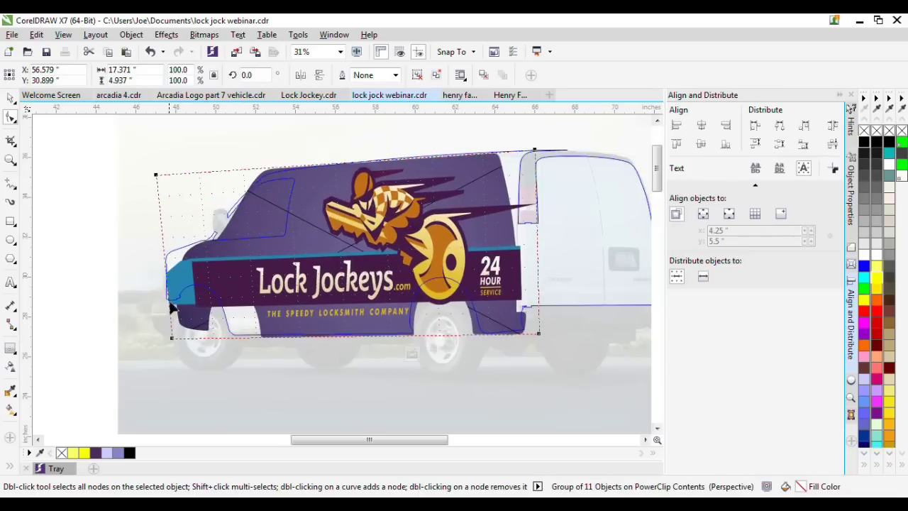
pyautogui.moveTo(171, 339); pyautogui.dragTo(156, 338)
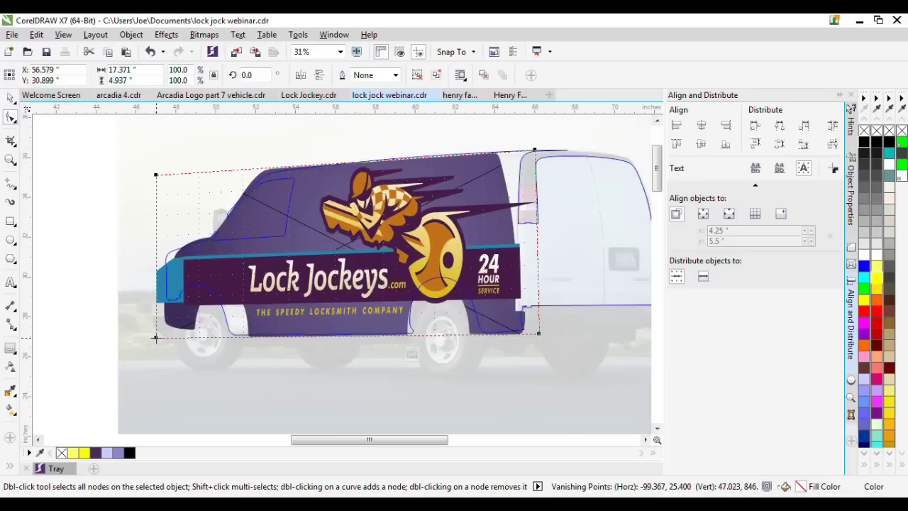
pyautogui.moveTo(537, 149); pyautogui.dragTo(566, 141)
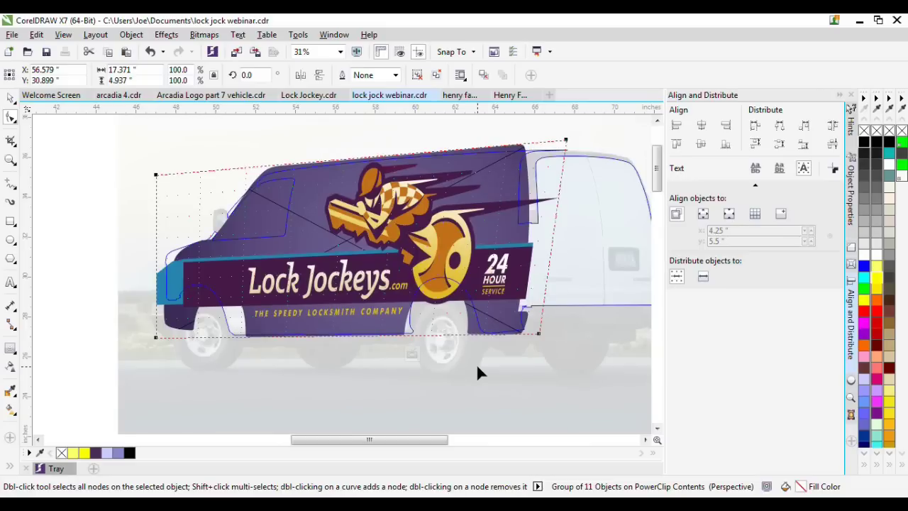
# Move the Lock Jockeys rear panel from the small back-view van to above the van photo and enlarge it to 4.62 in wide
pyautogui.click(11, 222)
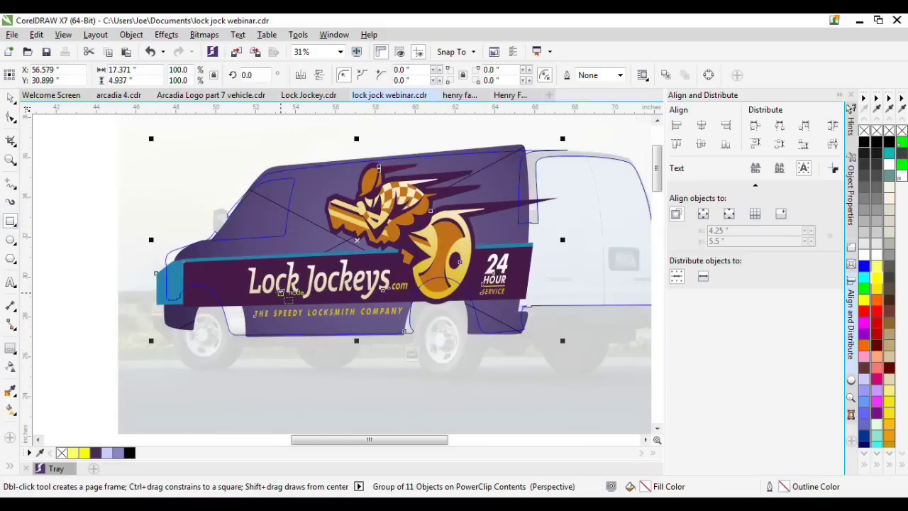
pyautogui.scroll(-2, 142, 224)
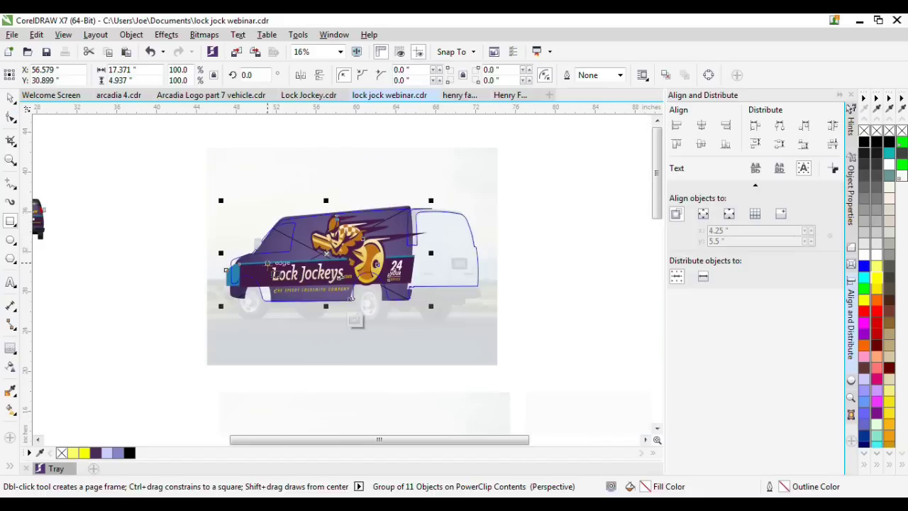
pyautogui.scroll(1, 127, 217)
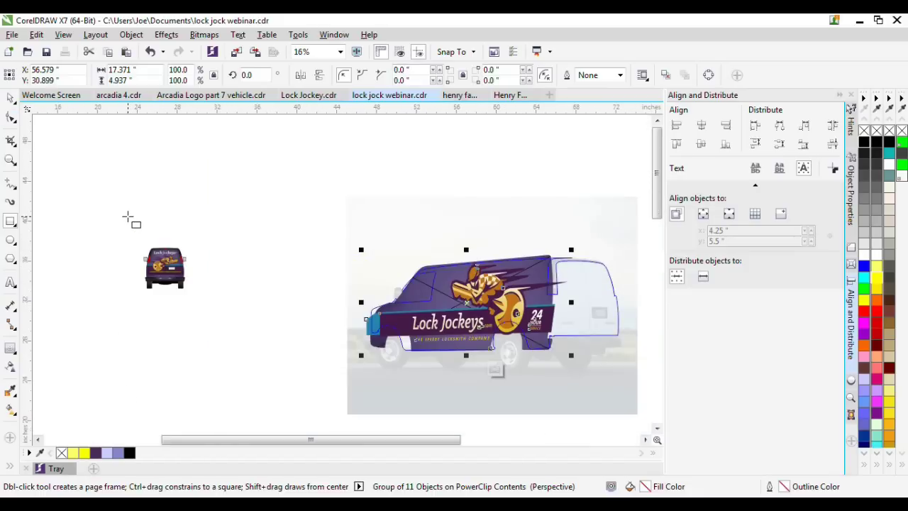
pyautogui.click(9, 95)
pyautogui.click(290, 235)
pyautogui.scroll(2, 170, 248)
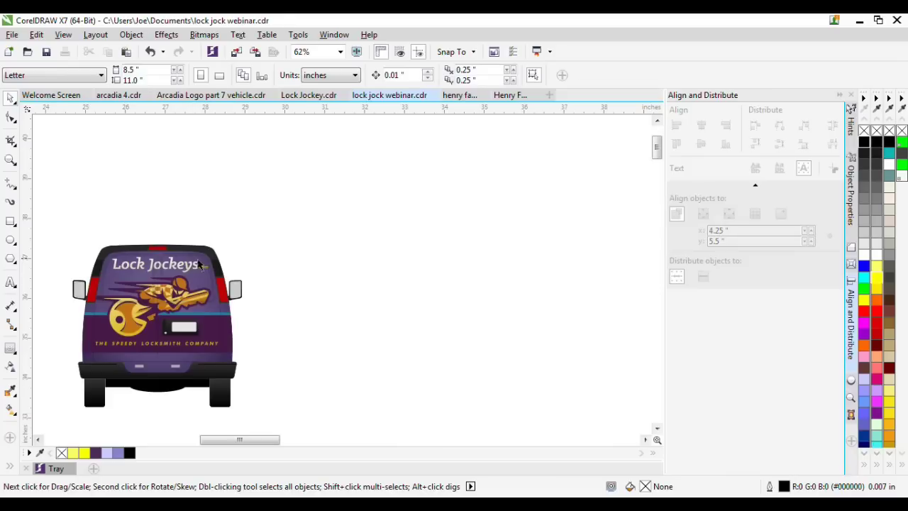
pyautogui.click(219, 356)
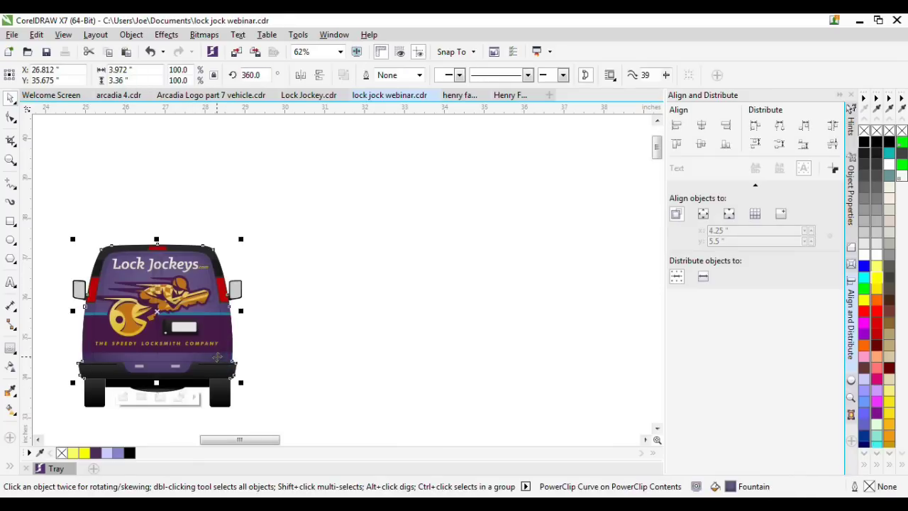
pyautogui.scroll(-2, 177, 314)
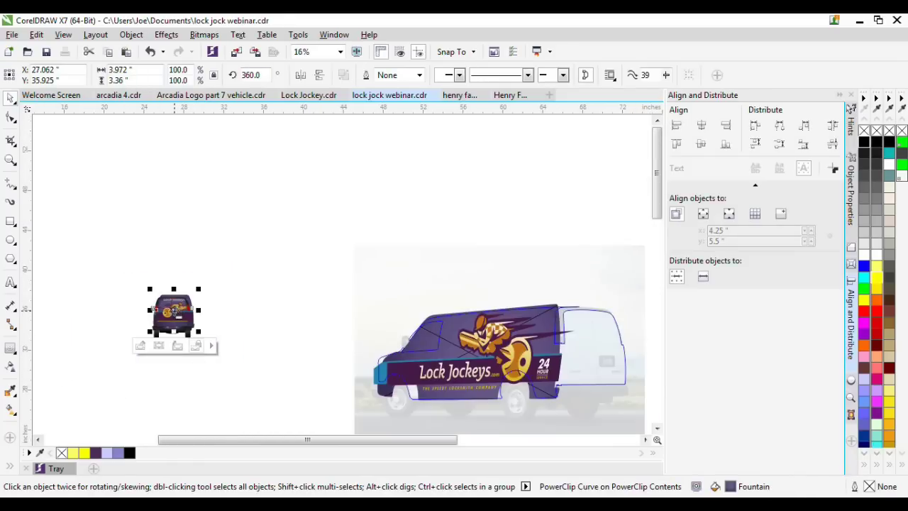
pyautogui.moveTo(174, 310); pyautogui.dragTo(543, 280)
pyautogui.scroll(1, 585, 347)
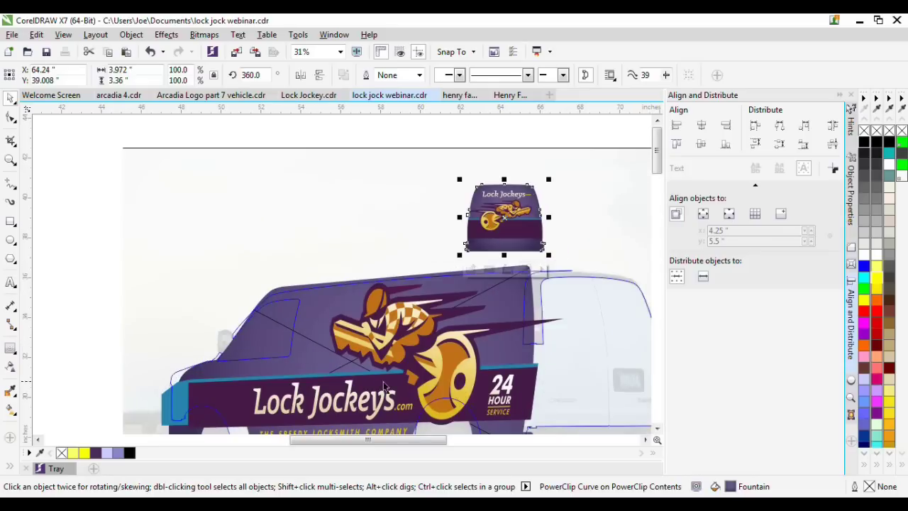
pyautogui.moveTo(511, 227); pyautogui.dragTo(322, 204)
pyautogui.scroll(1, 291, 188)
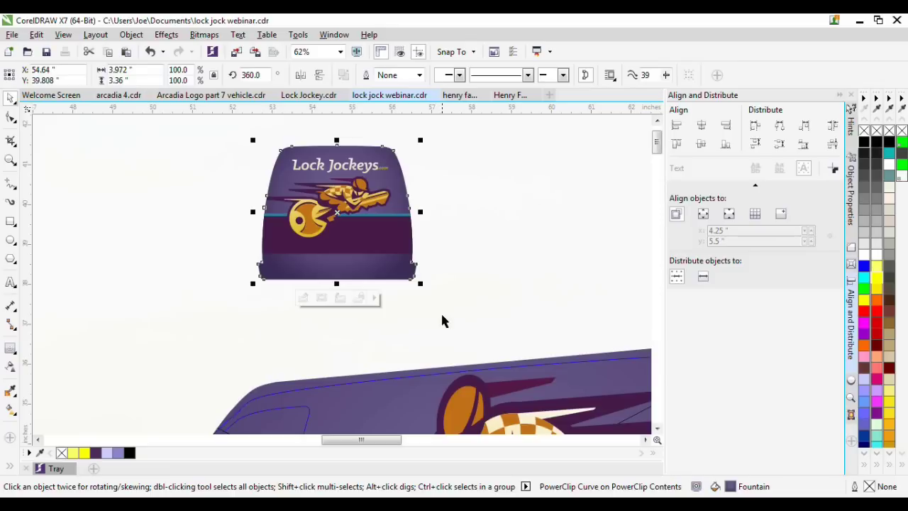
pyautogui.moveTo(419, 284); pyautogui.dragTo(445, 305)
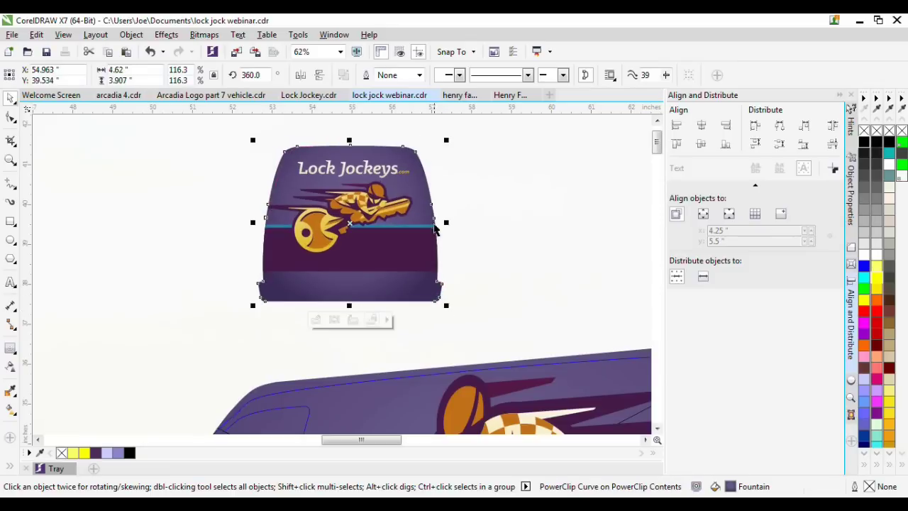
# Try to add perspective to the rear panel with its artwork still inside the PowerClip, pulling its lower-left corner outward and down
pyautogui.click(173, 39)
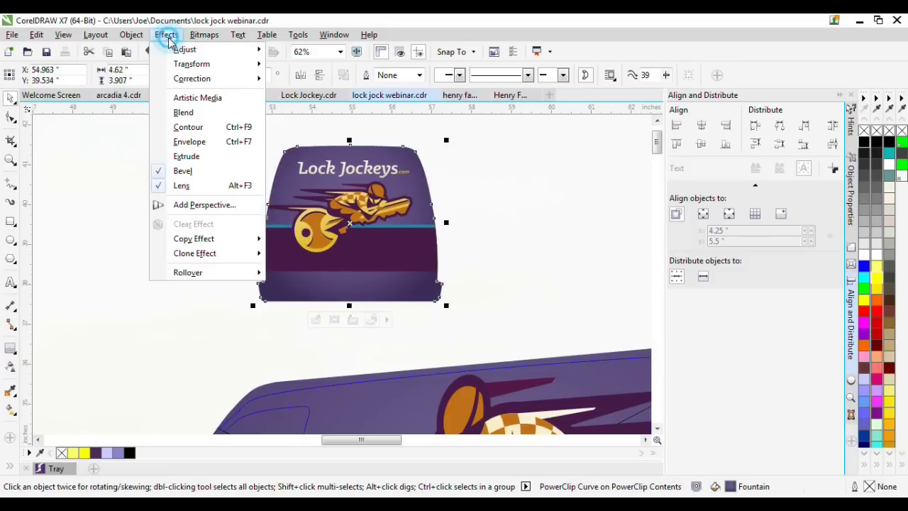
pyautogui.click(200, 204)
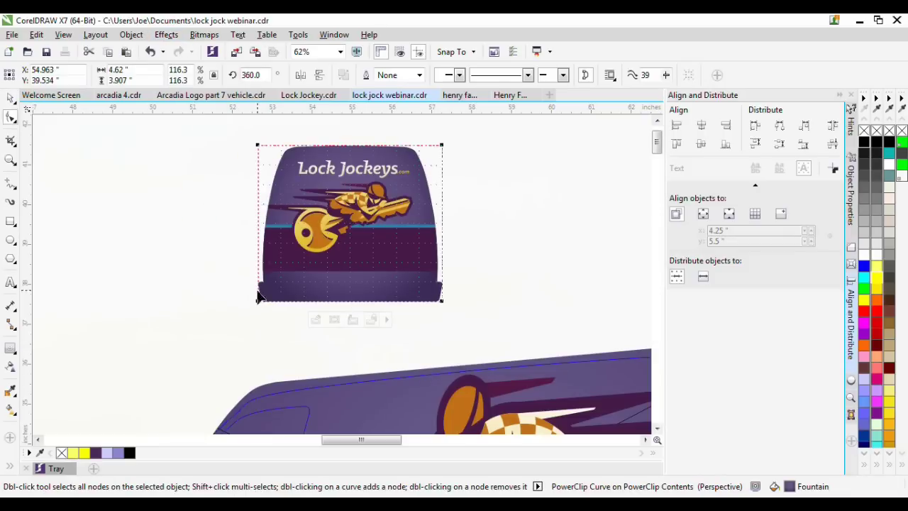
pyautogui.moveTo(255, 300); pyautogui.dragTo(282, 323)
pyautogui.moveTo(354, 328); pyautogui.dragTo(153, 327)
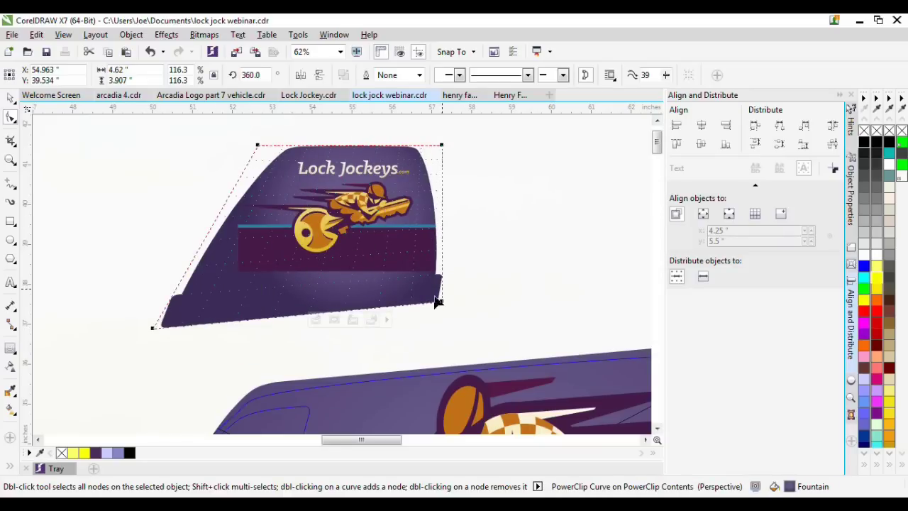
pyautogui.moveTo(153, 327); pyautogui.dragTo(107, 350)
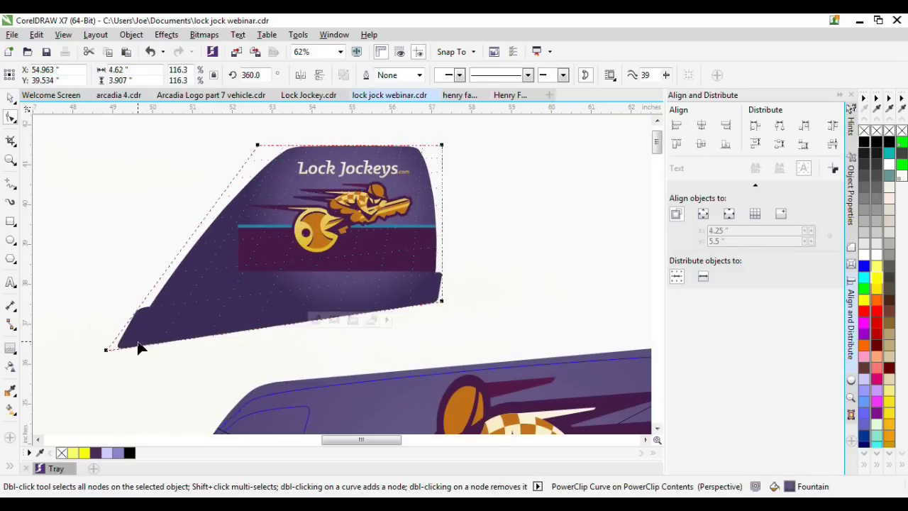
# Undo the perspective distortion of the rear panel, redoing it briefly for comparison before restoring the upright shape
pyautogui.hotkey('ctrl', 'z')
pyautogui.hotkey('ctrl', 'z')
pyautogui.hotkey('ctrl', 'z')
pyautogui.hotkey('ctrl', 'z')
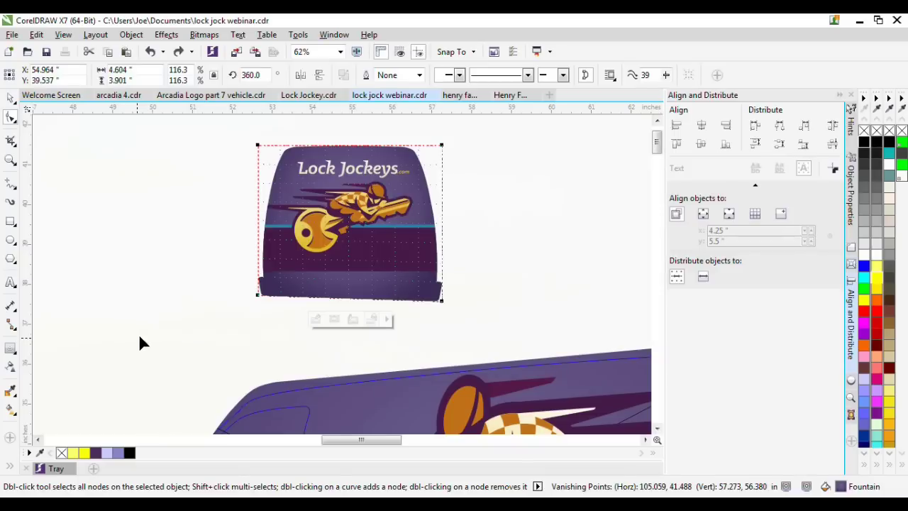
pyautogui.click(11, 100)
pyautogui.hotkey('ctrl', 'shift', 'z')
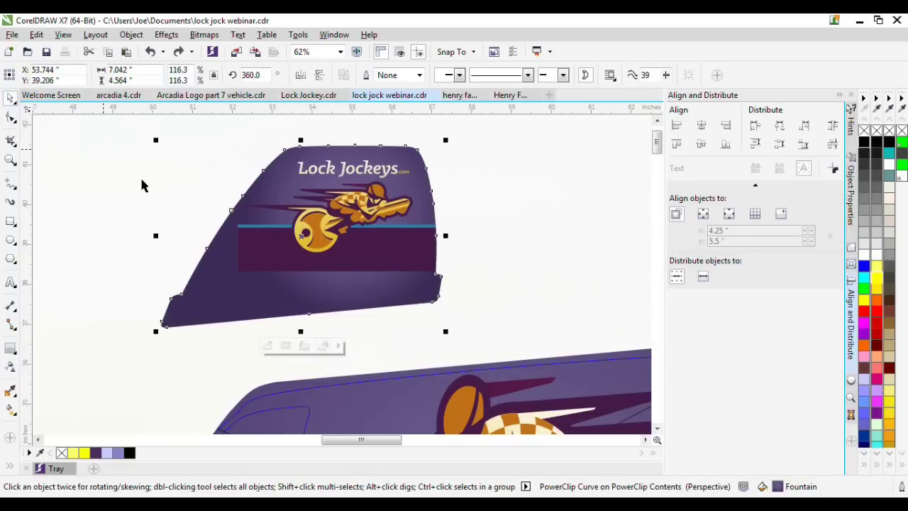
pyautogui.hotkey('ctrl', 'z')
pyautogui.hotkey('ctrl', 'z')
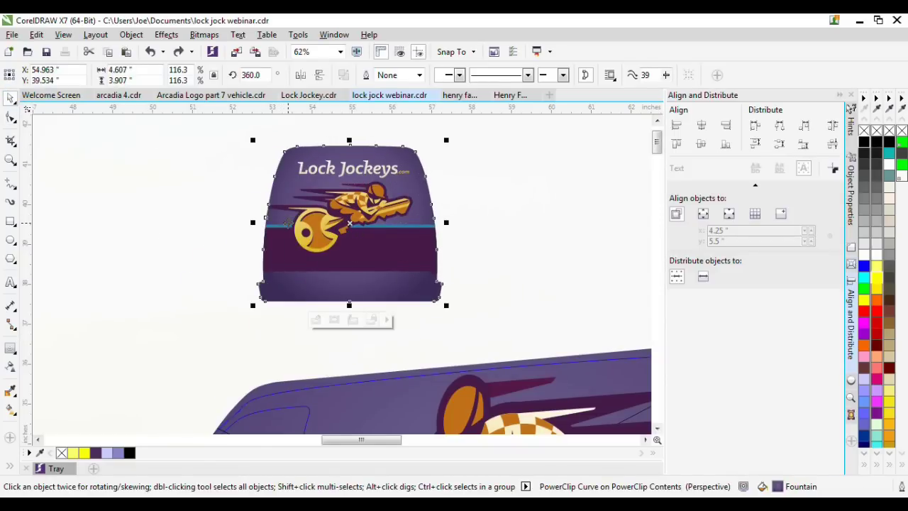
# Extract the rear panel's contents from its PowerClip and group all of its pieces together
pyautogui.scroll(-2, 405, 220)
pyautogui.rightClick(406, 220)
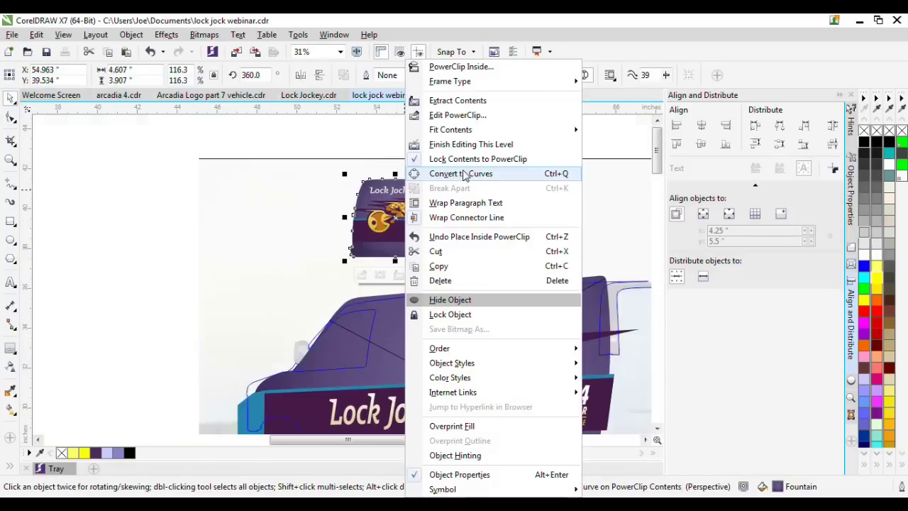
pyautogui.click(480, 102)
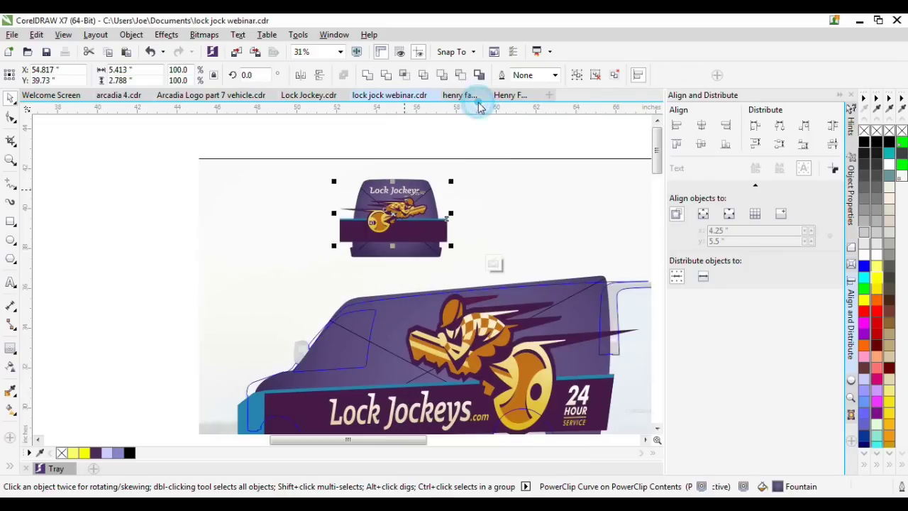
pyautogui.click(400, 144)
pyautogui.moveTo(387, 199); pyautogui.dragTo(478, 262)
pyautogui.hotkey('ctrl', 'g')
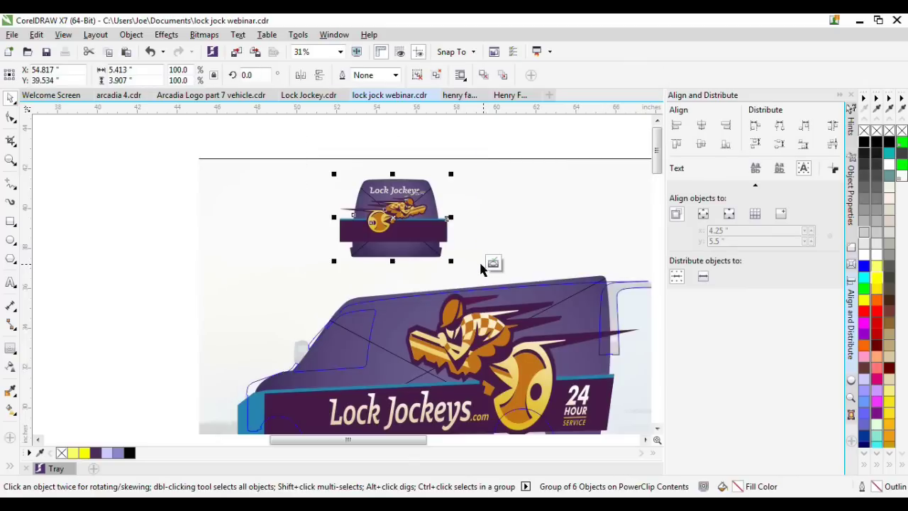
# Place the rear artwork group over the van photo's back doors and enlarge it to about 7.86 in wide
pyautogui.scroll(-2, 336, 186)
pyautogui.scroll(2, 532, 229)
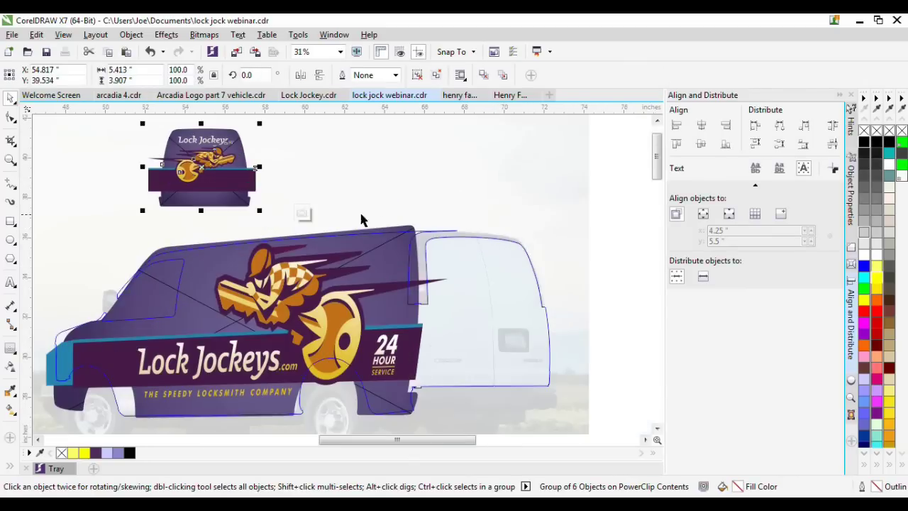
pyautogui.moveTo(461, 296); pyautogui.dragTo(492, 379)
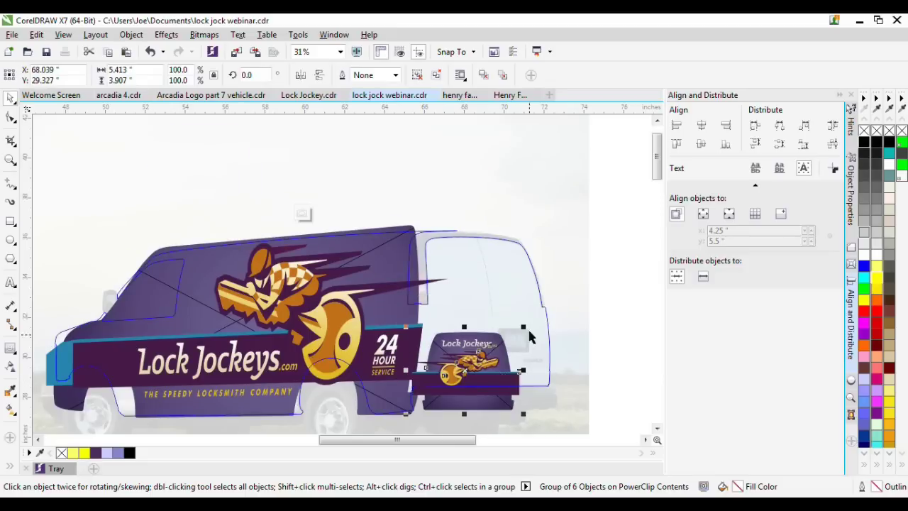
pyautogui.moveTo(523, 328); pyautogui.dragTo(572, 290)
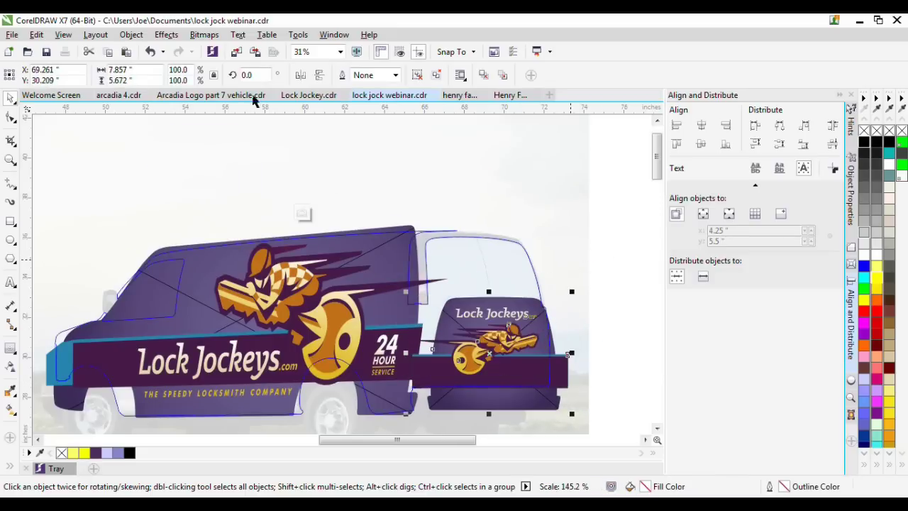
# Add Perspective to the rear artwork group and pull its four corners to cover the van's back doors
pyautogui.click(166, 34)
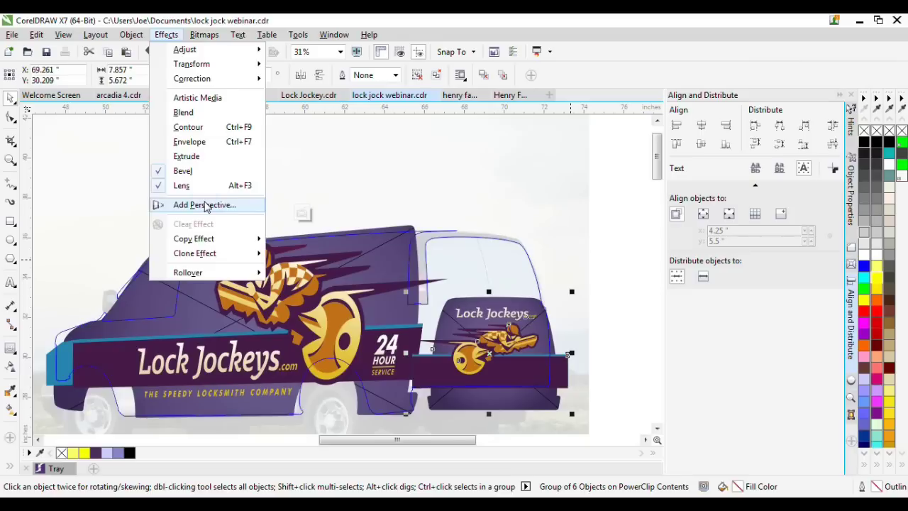
pyautogui.click(204, 203)
pyautogui.moveTo(410, 296); pyautogui.dragTo(397, 230)
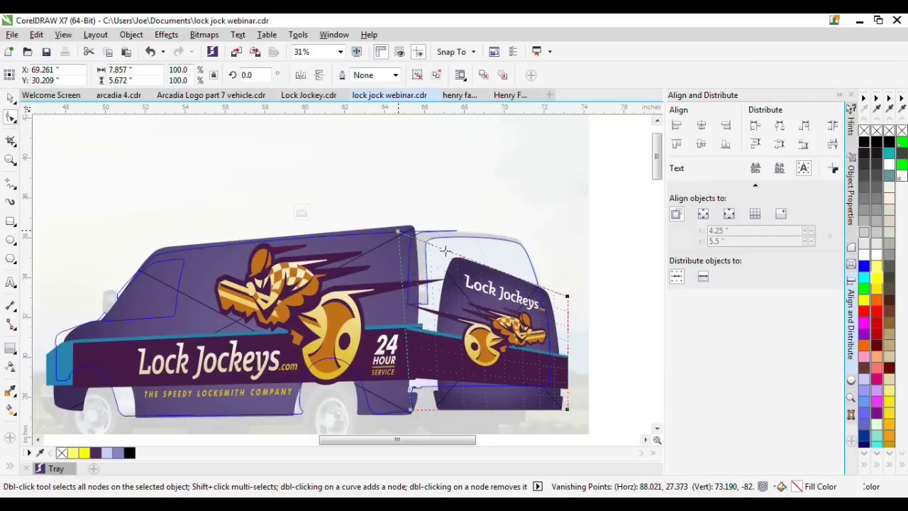
pyautogui.moveTo(566, 296); pyautogui.dragTo(549, 239)
pyautogui.moveTo(566, 410); pyautogui.dragTo(568, 408)
pyautogui.moveTo(416, 409); pyautogui.dragTo(405, 410)
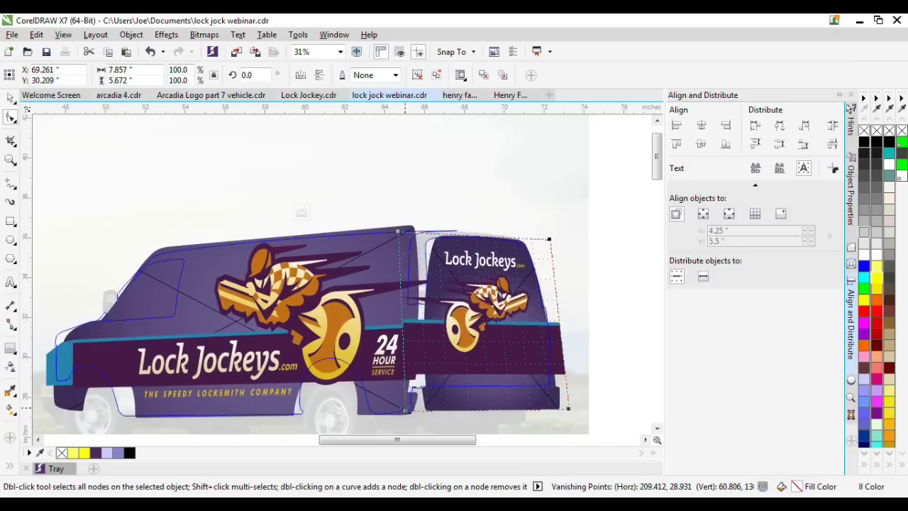
pyautogui.moveTo(398, 231); pyautogui.dragTo(393, 220)
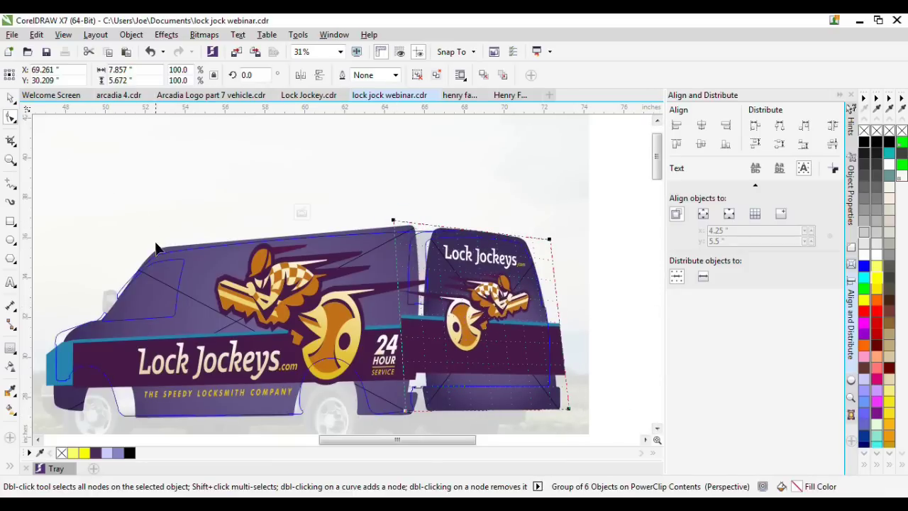
# Stretch the side wrap group toward the van's nose to about 20.49 in wide
pyautogui.click(177, 255)
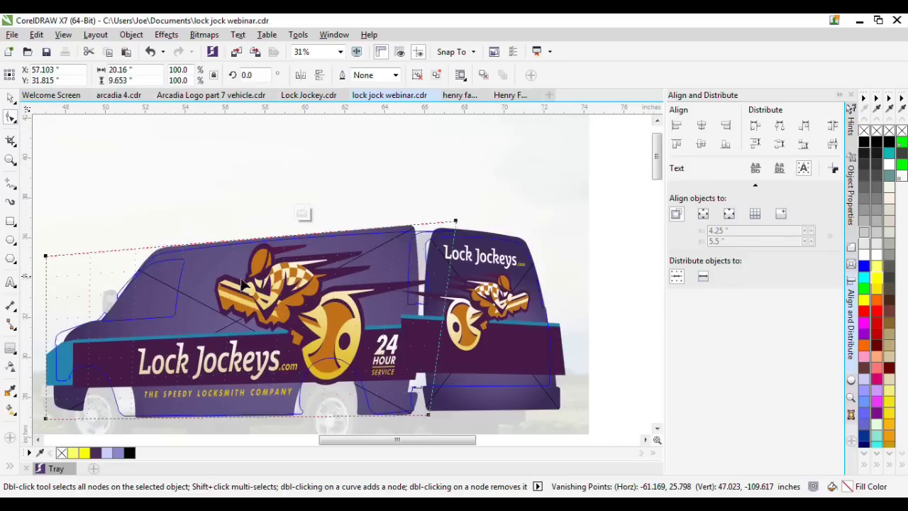
pyautogui.scroll(-2, 241, 284)
pyautogui.scroll(2, 213, 273)
pyautogui.click(10, 97)
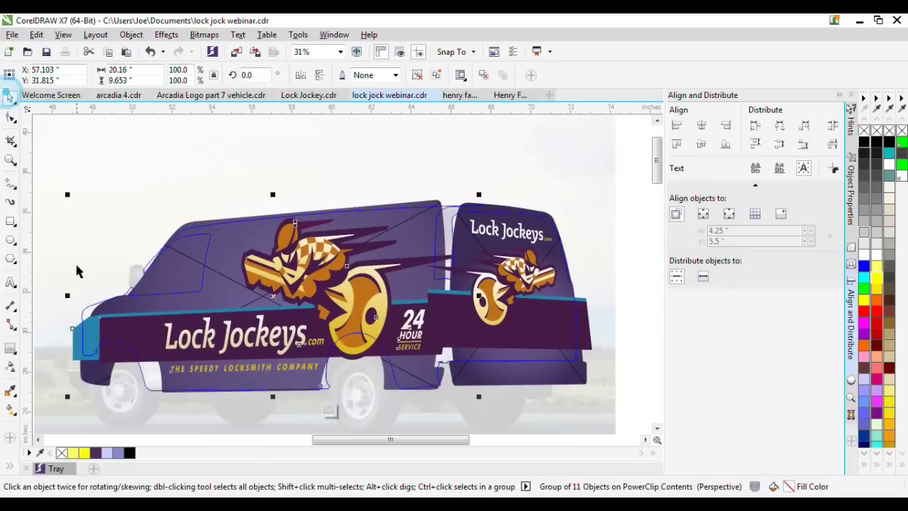
pyautogui.moveTo(65, 295); pyautogui.dragTo(58, 295)
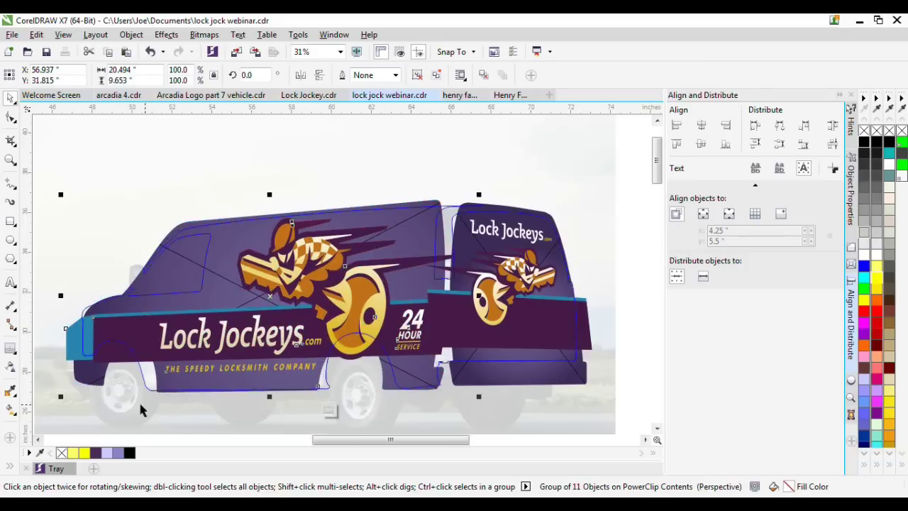
# Ungroup the side wrap artwork so its background and graphics are separate objects
pyautogui.click(434, 180)
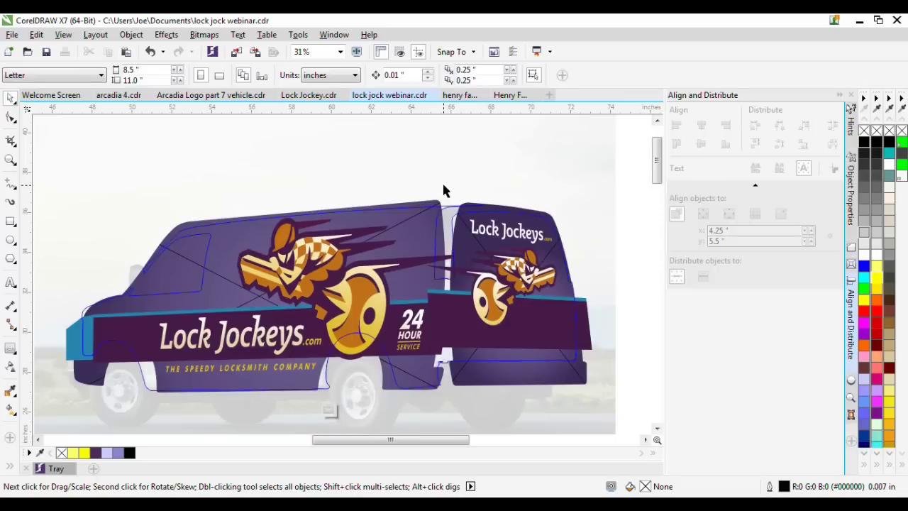
pyautogui.click(410, 205)
pyautogui.rightClick(409, 205)
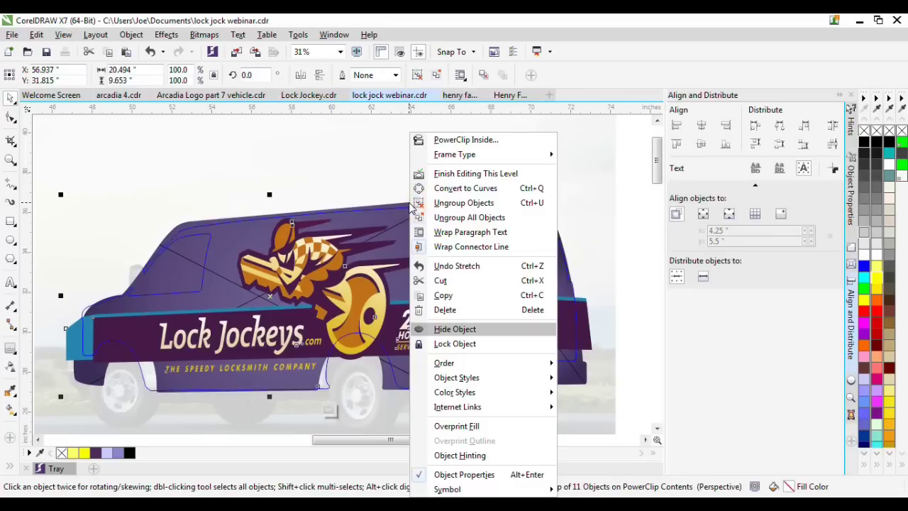
pyautogui.click(402, 200)
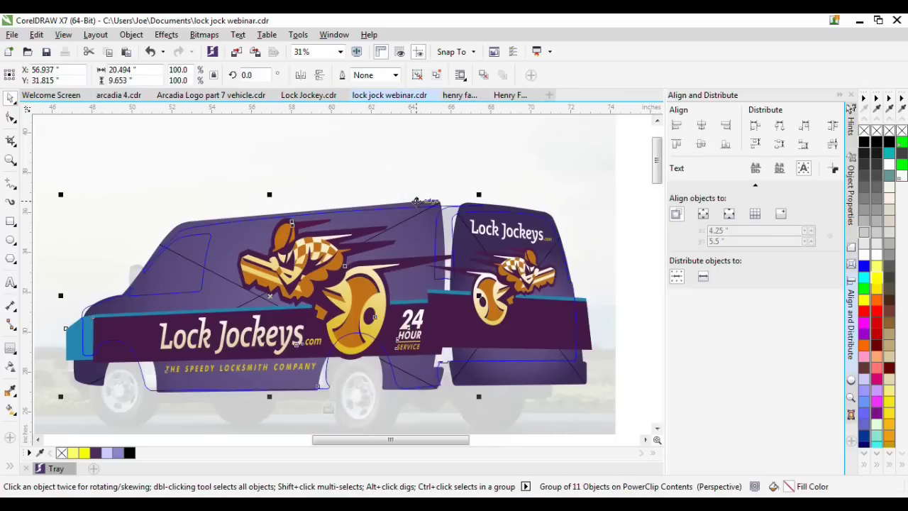
pyautogui.click(438, 119)
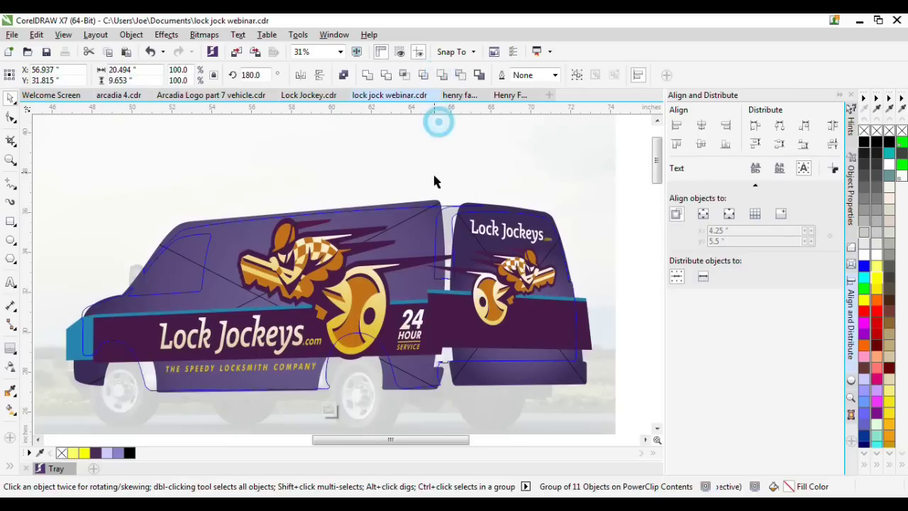
# Set the frame type of the side wrap's van-shaped background to None, removing its PowerClip frame
pyautogui.keyDown('ctrl'); pyautogui.click(424, 200); pyautogui.keyUp('ctrl')
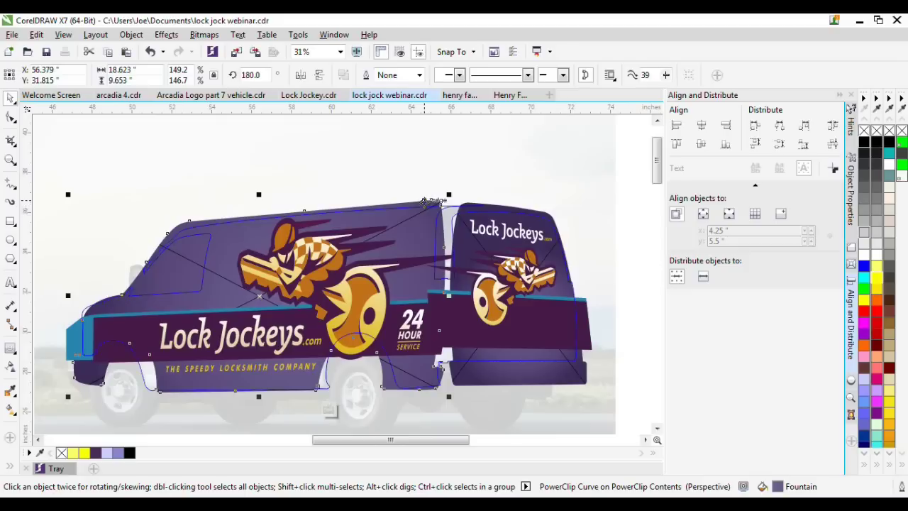
pyautogui.rightClick(424, 202)
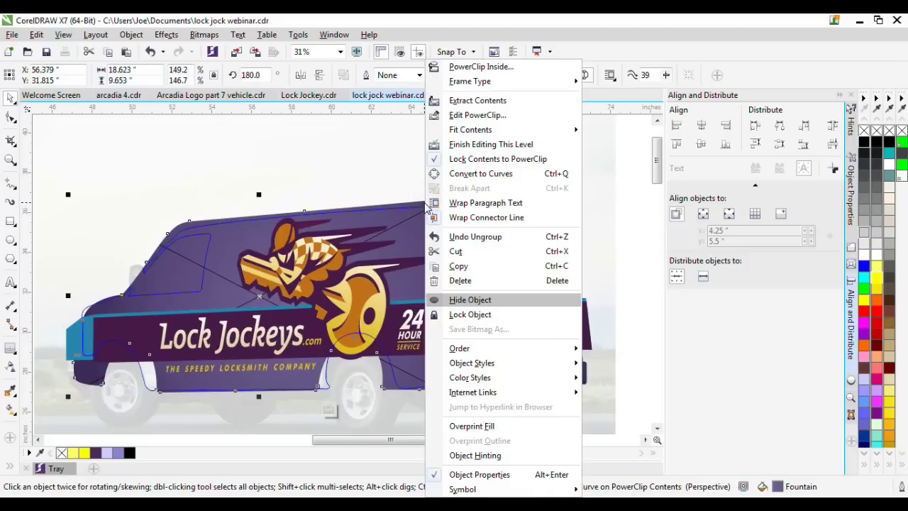
pyautogui.moveTo(503, 82)
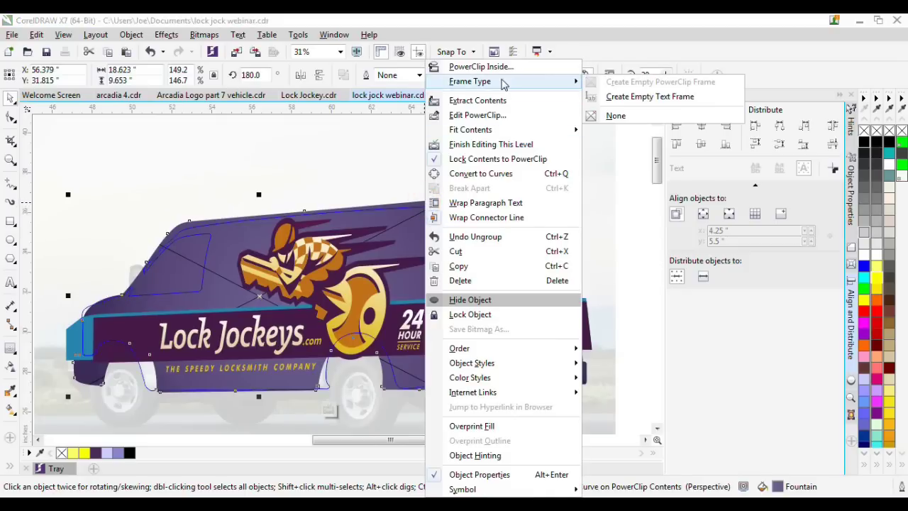
pyautogui.click(628, 118)
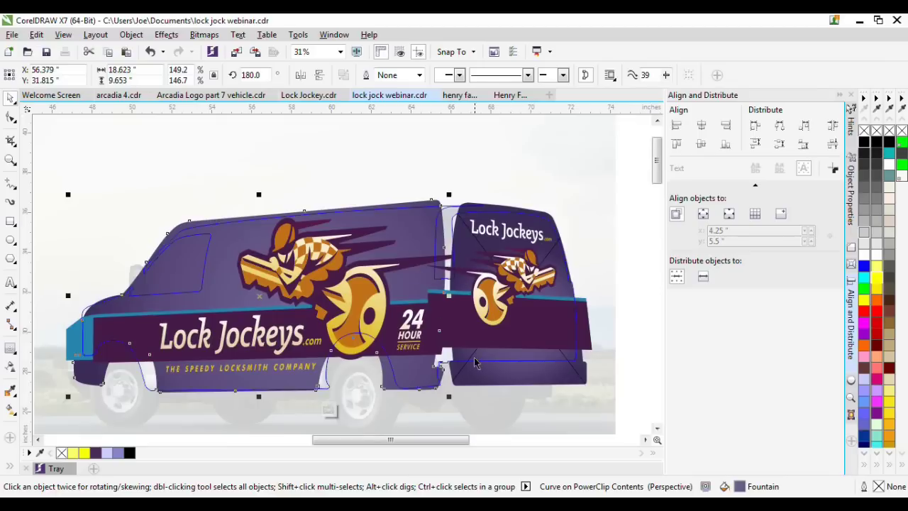
# Ungroup the rear wrap artwork and set the frame type of its background shape to None
pyautogui.click(473, 207)
pyautogui.rightClick(473, 207)
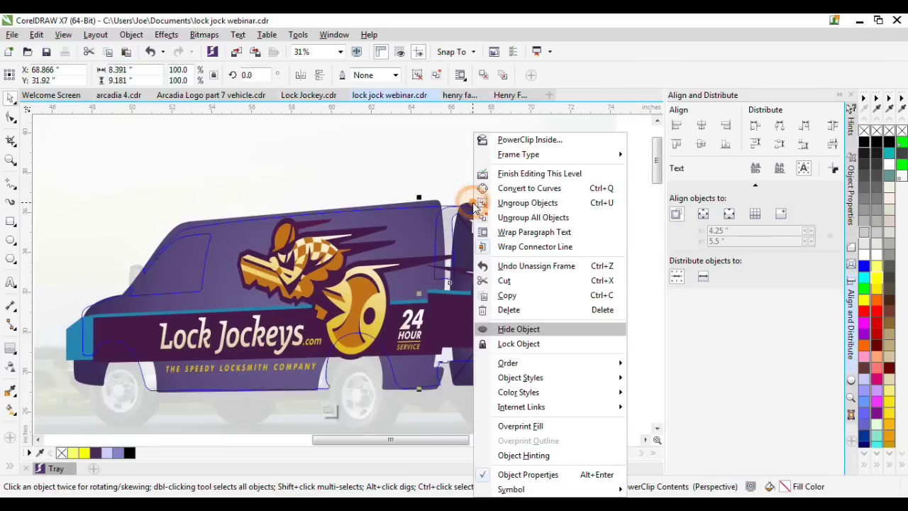
pyautogui.click(523, 203)
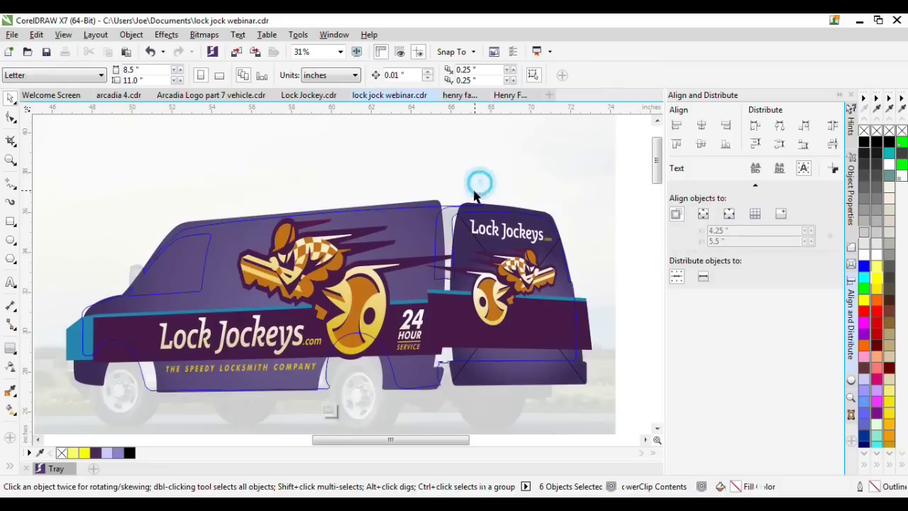
pyautogui.click(467, 202)
pyautogui.rightClick(466, 203)
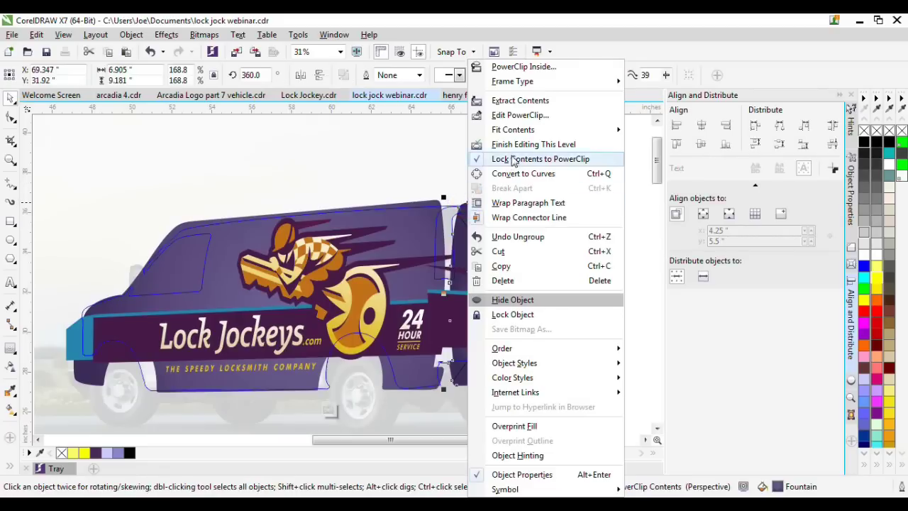
pyautogui.moveTo(558, 84)
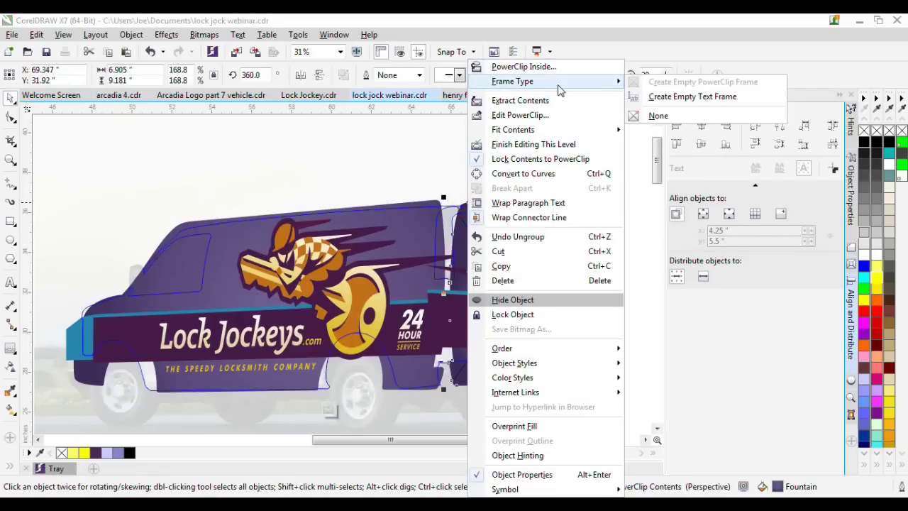
pyautogui.click(653, 112)
pyautogui.click(572, 149)
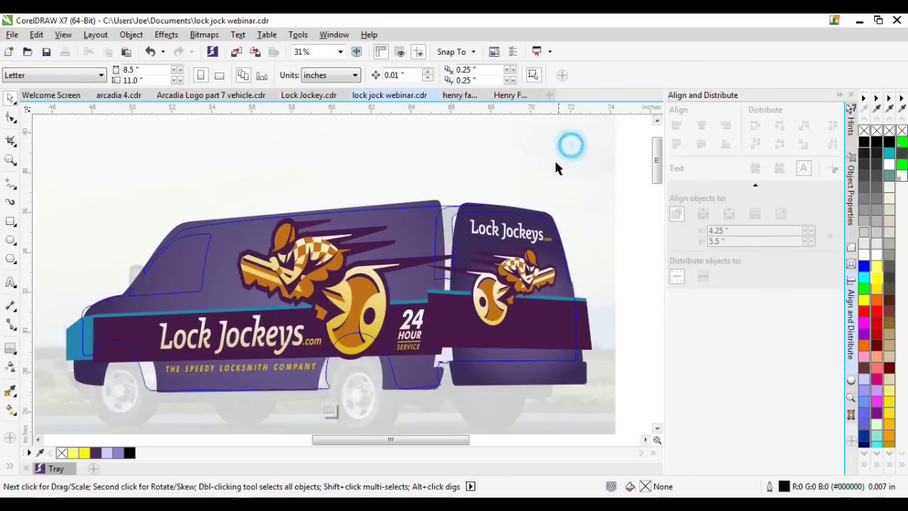
# Widen the rear background shape toward the side panel to about 7.97 in and weld it to the side background
pyautogui.click(469, 203)
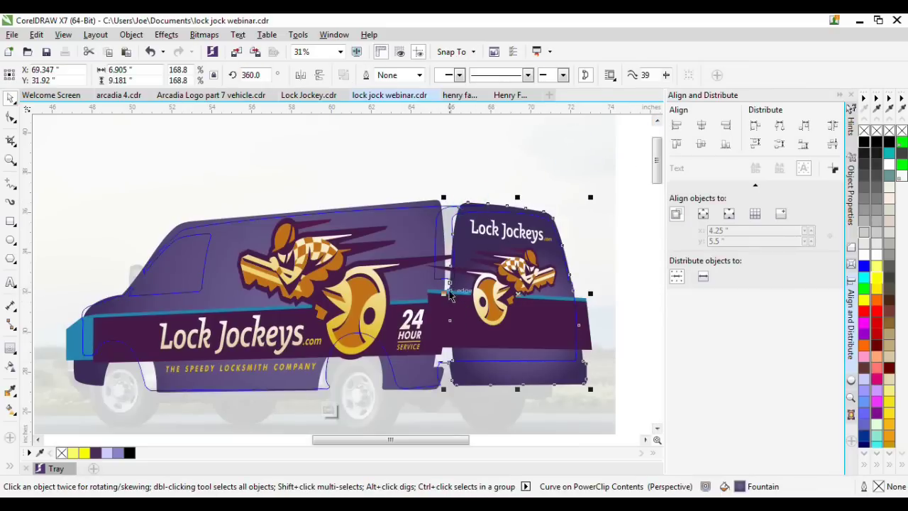
pyautogui.moveTo(443, 293); pyautogui.dragTo(429, 298)
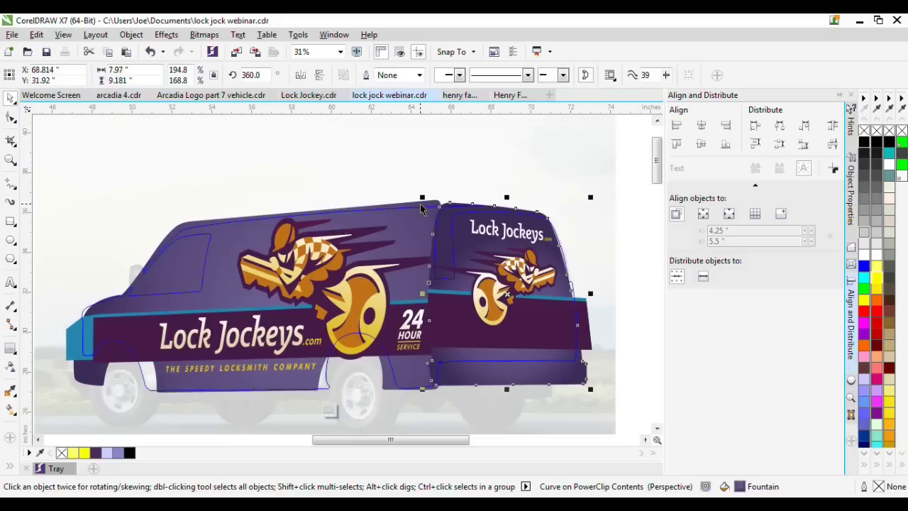
pyautogui.keyDown('shift'); pyautogui.click(416, 203); pyautogui.keyUp('shift')
pyautogui.click(367, 74)
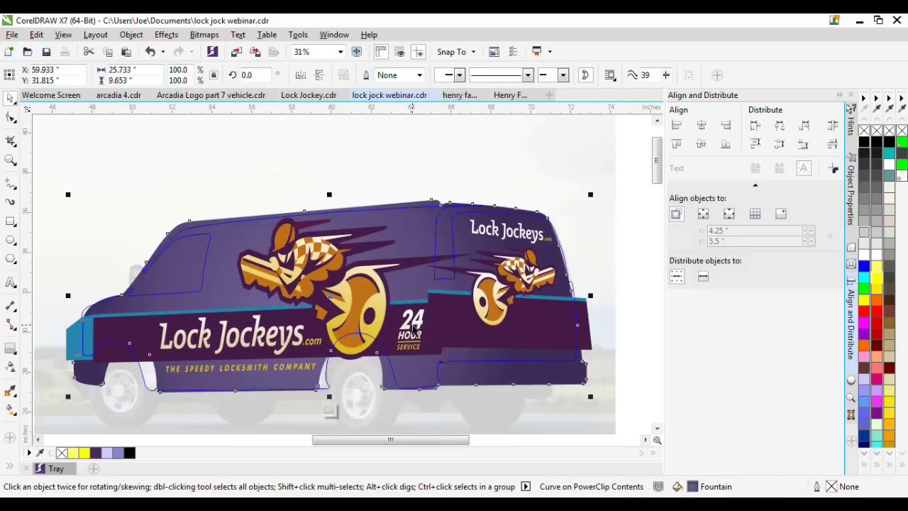
# Enlarge the welded background to about 28.02 in wide and remove surplus nodes to reshape its edge around the side's rear wheel
pyautogui.moveTo(66, 194); pyautogui.dragTo(44, 175)
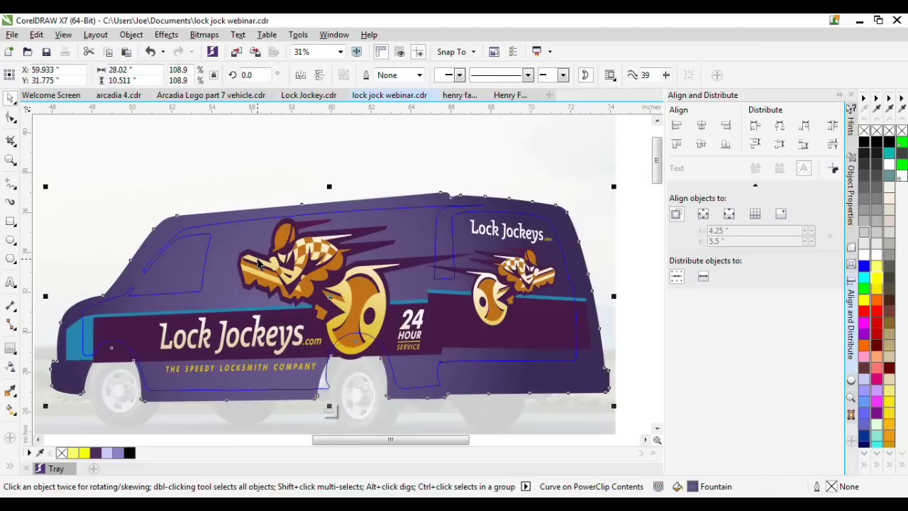
pyautogui.click(10, 117)
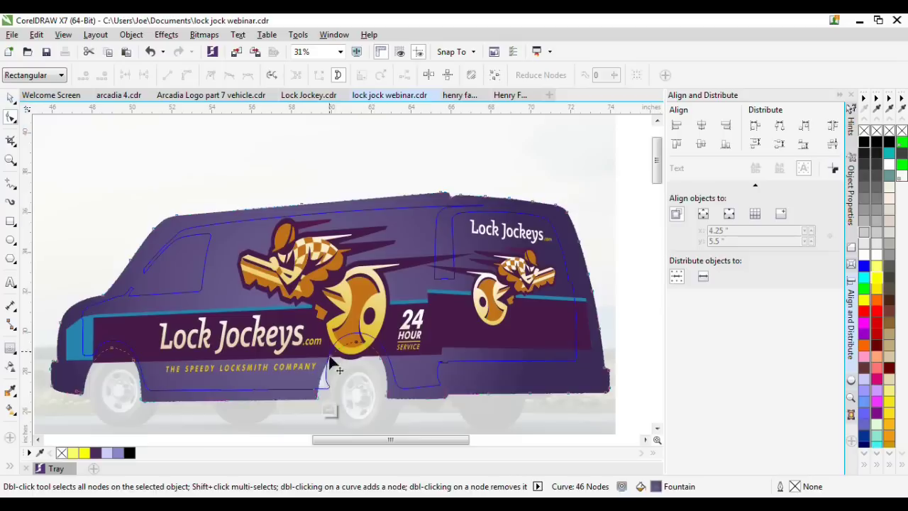
pyautogui.moveTo(298, 404); pyautogui.dragTo(345, 349)
pyautogui.moveTo(316, 395); pyautogui.dragTo(346, 403)
pyautogui.click(366, 356)
pyautogui.moveTo(377, 364); pyautogui.dragTo(371, 397)
pyautogui.click(401, 379)
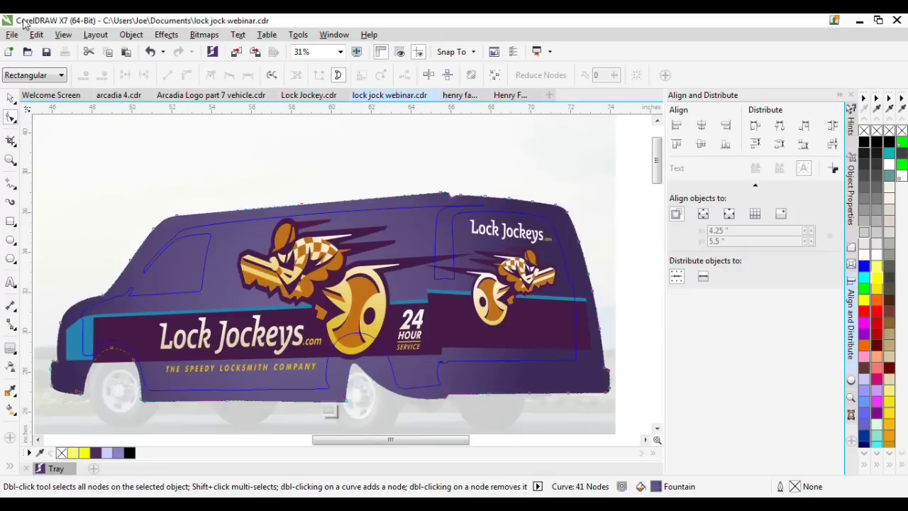
# Convert the side's dark purple band to curves and extend its front end toward the van's nose
pyautogui.click(103, 330)
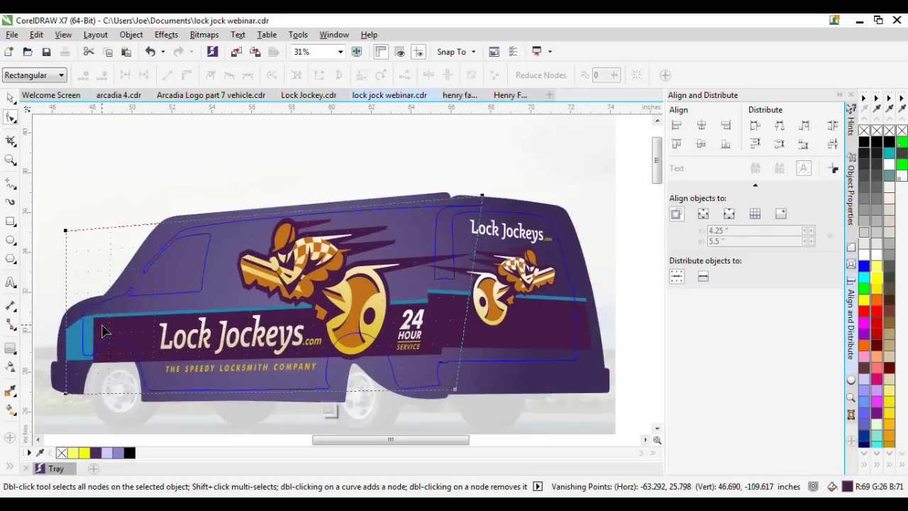
pyautogui.rightClick(103, 330)
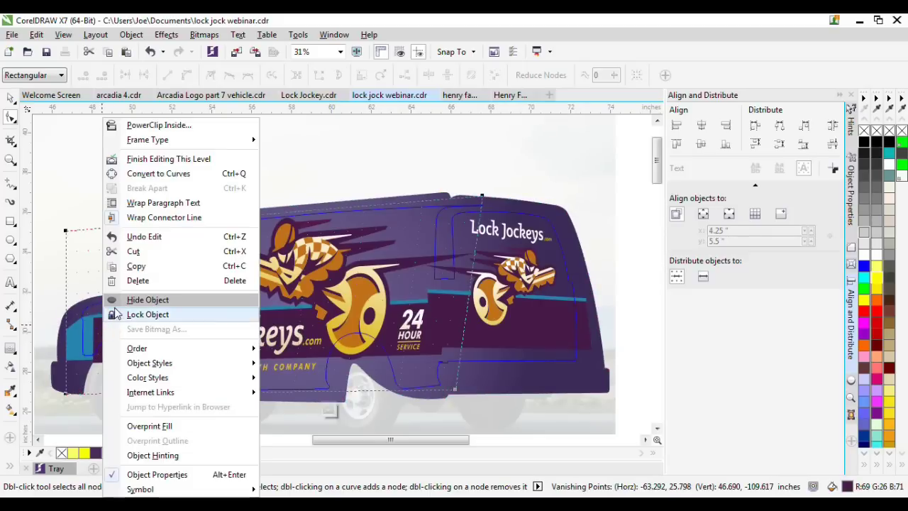
pyautogui.click(314, 128)
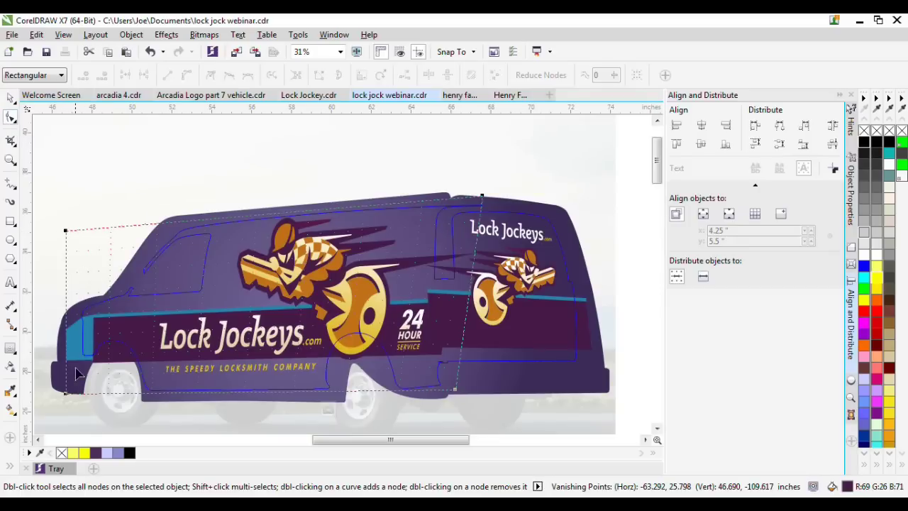
pyautogui.rightClick(131, 322)
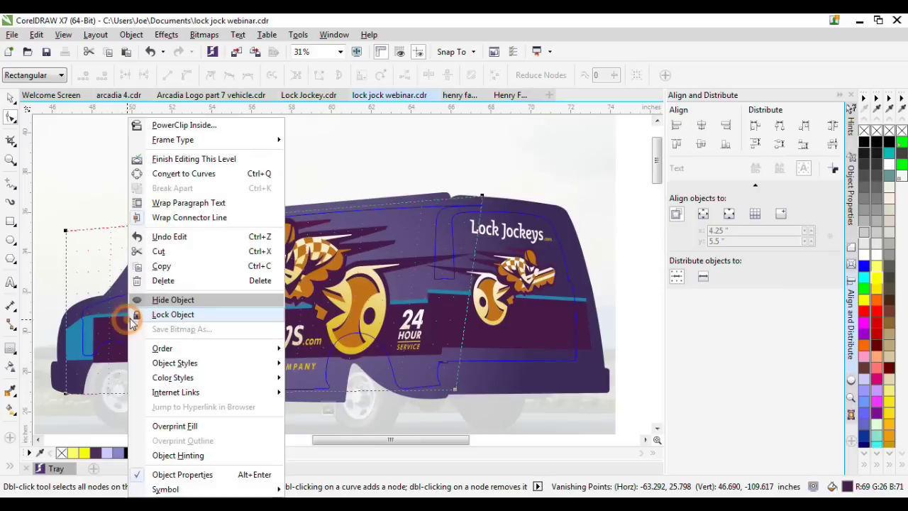
pyautogui.click(201, 175)
pyautogui.moveTo(48, 285); pyautogui.dragTo(115, 374)
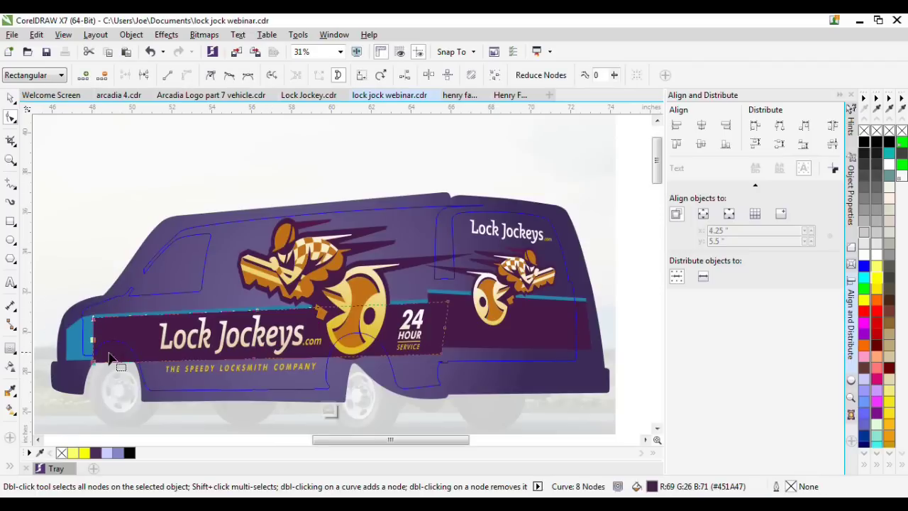
pyautogui.scroll(2, 97, 378)
pyautogui.moveTo(111, 371); pyautogui.dragTo(71, 371)
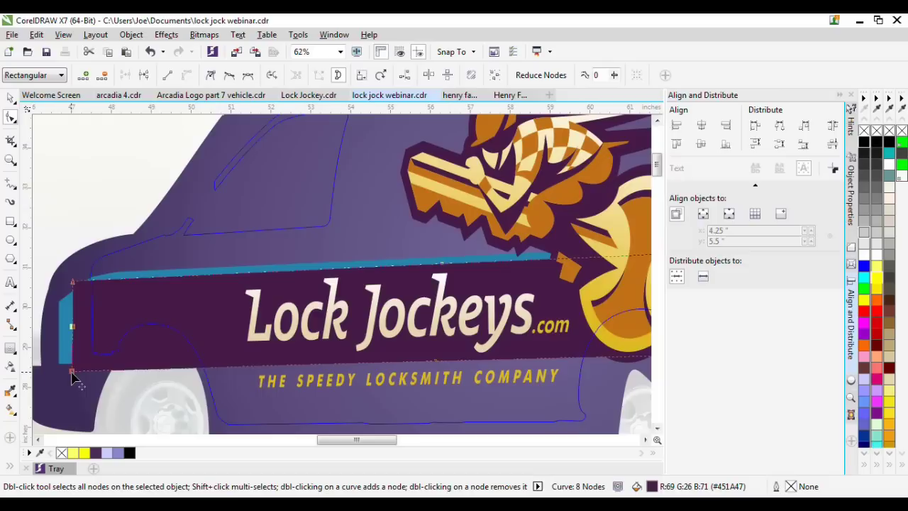
pyautogui.scroll(-2, 163, 268)
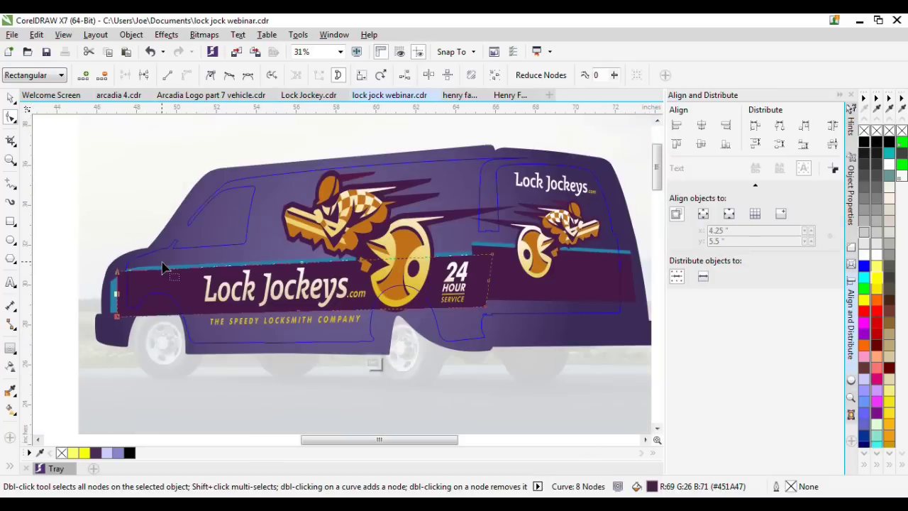
# Move the rear's dark purple band and teal stripe down and outward to about X 69.226, Y 30.239 in, lining them up with the side band
pyautogui.click(510, 278)
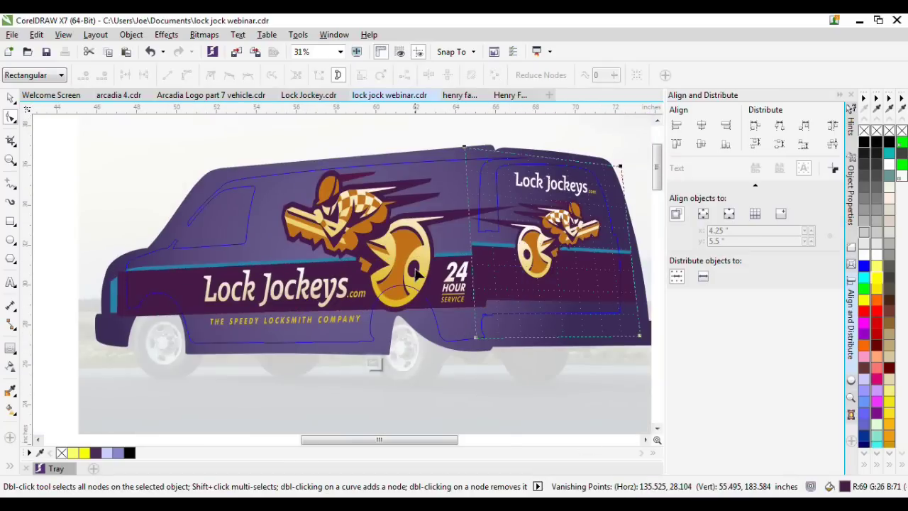
pyautogui.scroll(-2, 516, 277)
pyautogui.scroll(2, 516, 277)
pyautogui.click(10, 97)
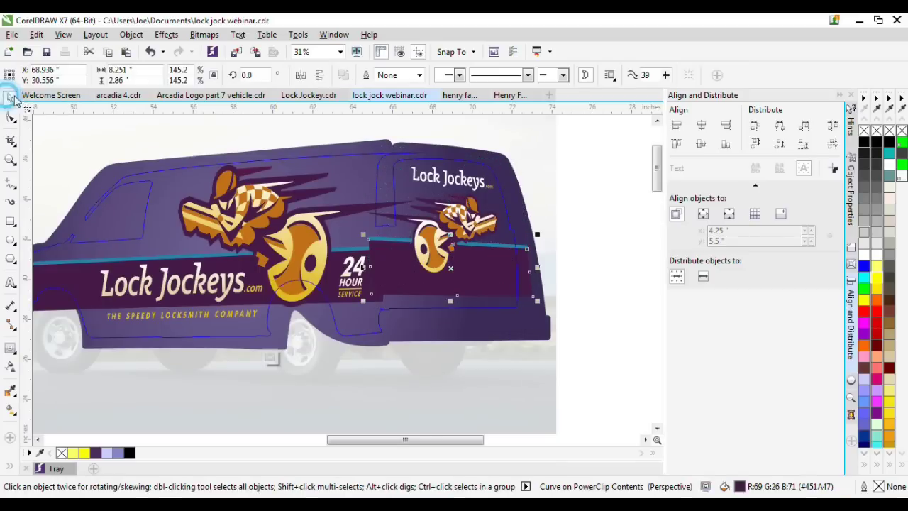
pyautogui.scroll(1, 390, 239)
pyautogui.keyDown('shift'); pyautogui.click(376, 241); pyautogui.keyUp('shift')
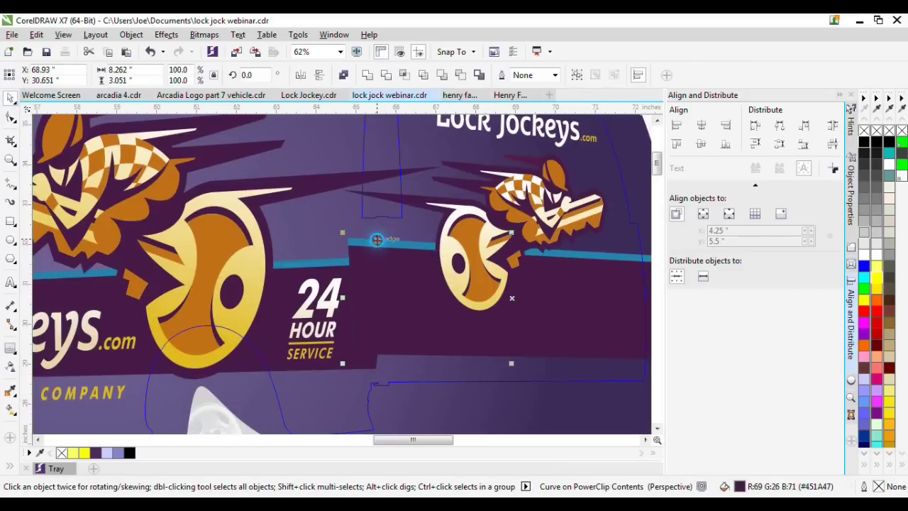
pyautogui.scroll(-1, 421, 250)
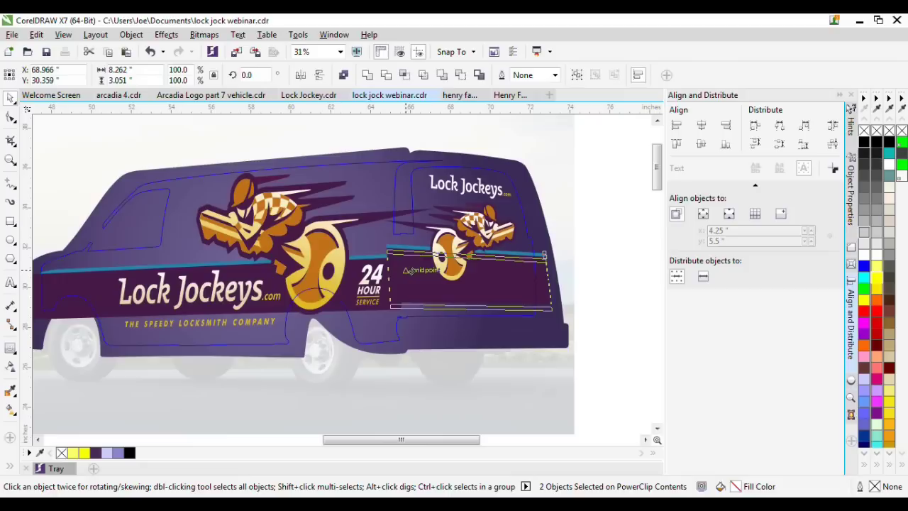
pyautogui.press('Right')
pyautogui.press('Down')
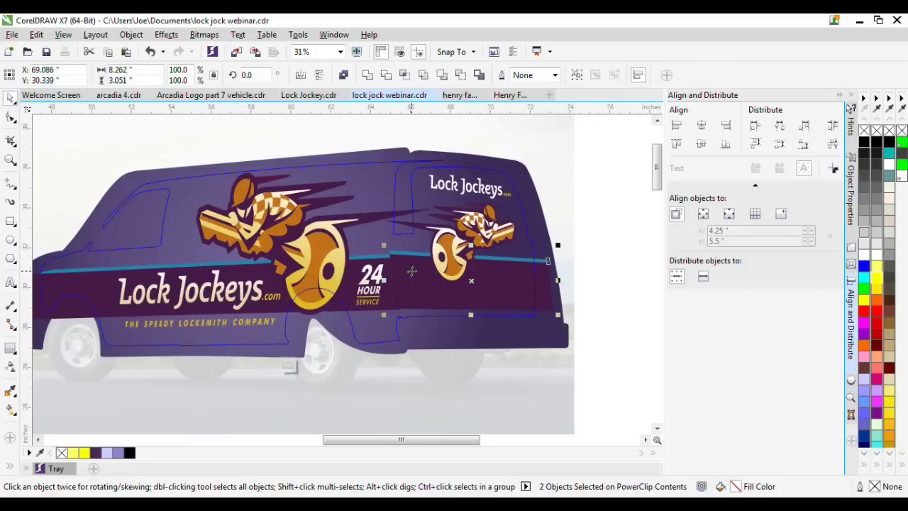
pyautogui.press('Down')
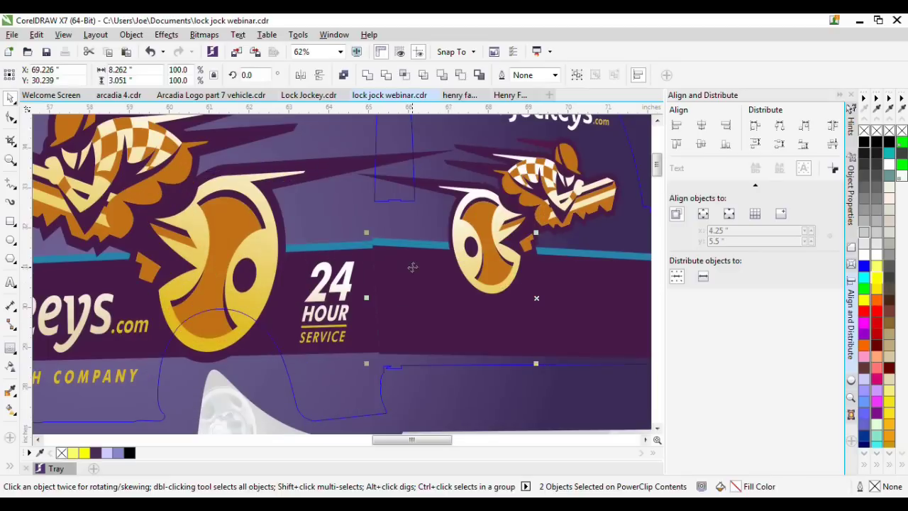
pyautogui.scroll(1, 412, 271)
pyautogui.click(407, 224)
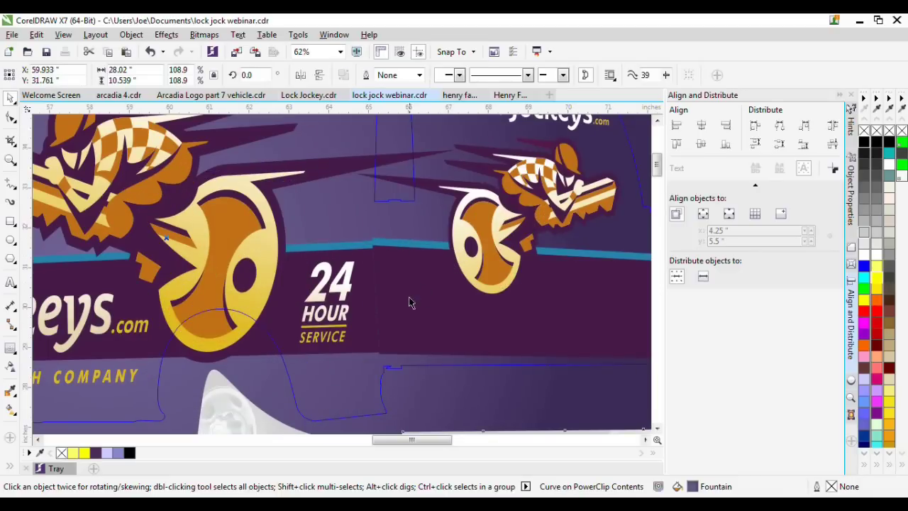
pyautogui.scroll(-1, 429, 337)
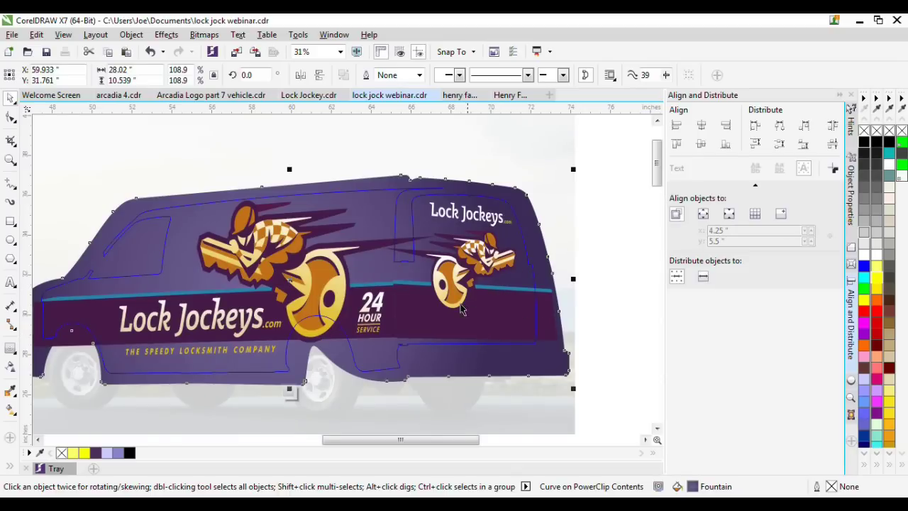
pyautogui.scroll(-1, 486, 278)
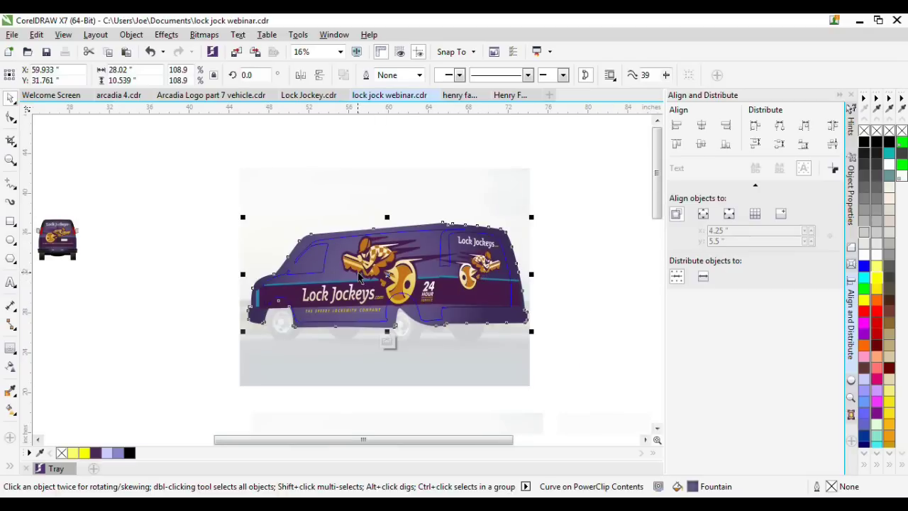
# Finish editing the wrap's PowerClip contents to show the artwork clipped to the van body
pyautogui.click(387, 341)
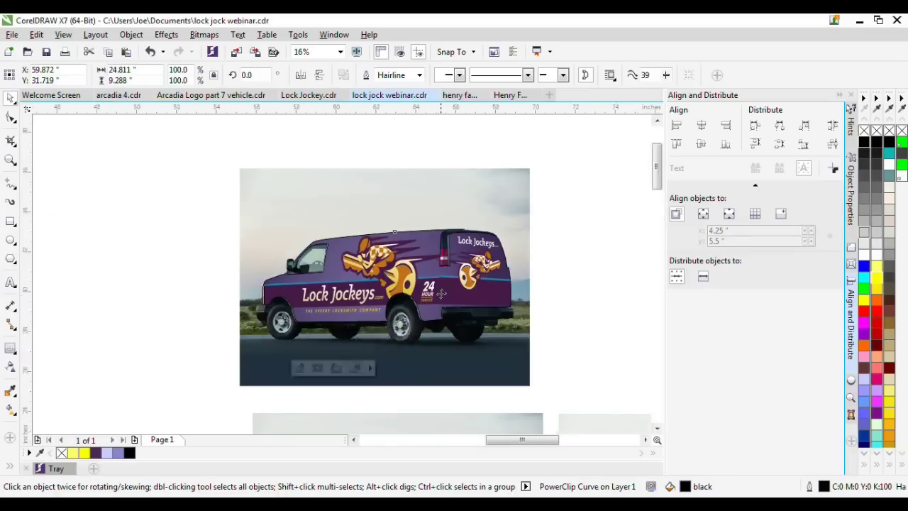
pyautogui.scroll(1, 439, 292)
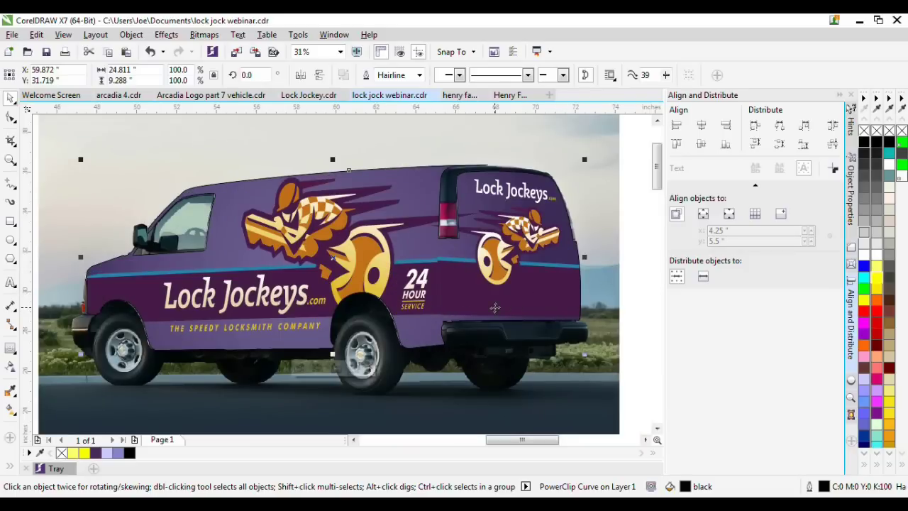
pyautogui.scroll(-1, 354, 204)
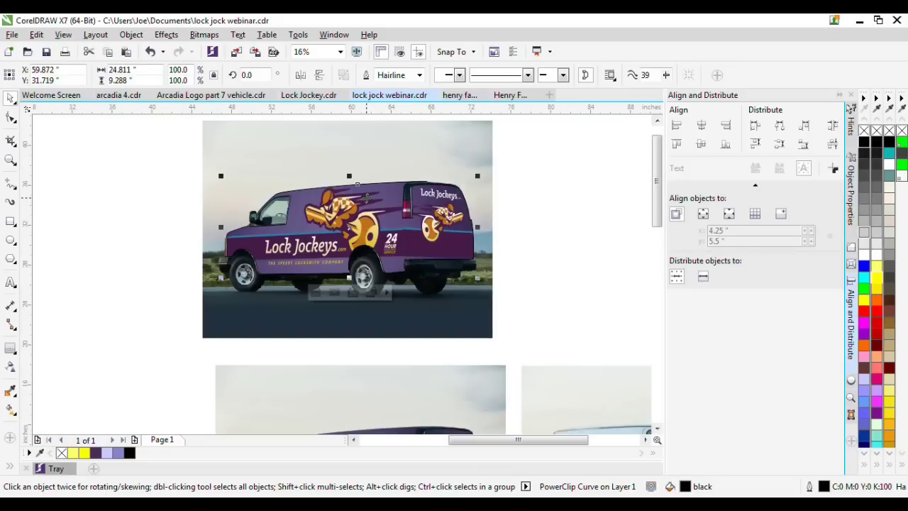
# Examine the finished reference van's shading, door seams and panel details against the newly wrapped van above it
pyautogui.scroll(-1, 366, 198)
pyautogui.scroll(1, 380, 361)
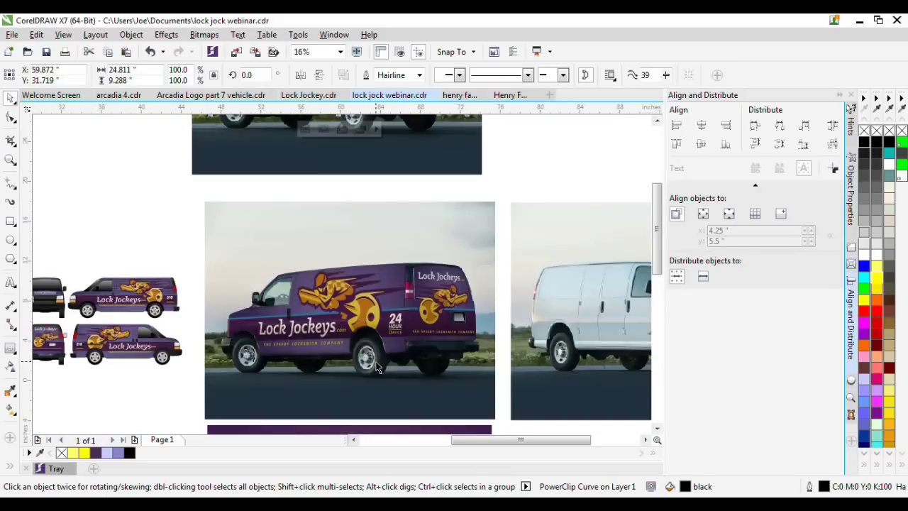
pyautogui.scroll(2, 313, 354)
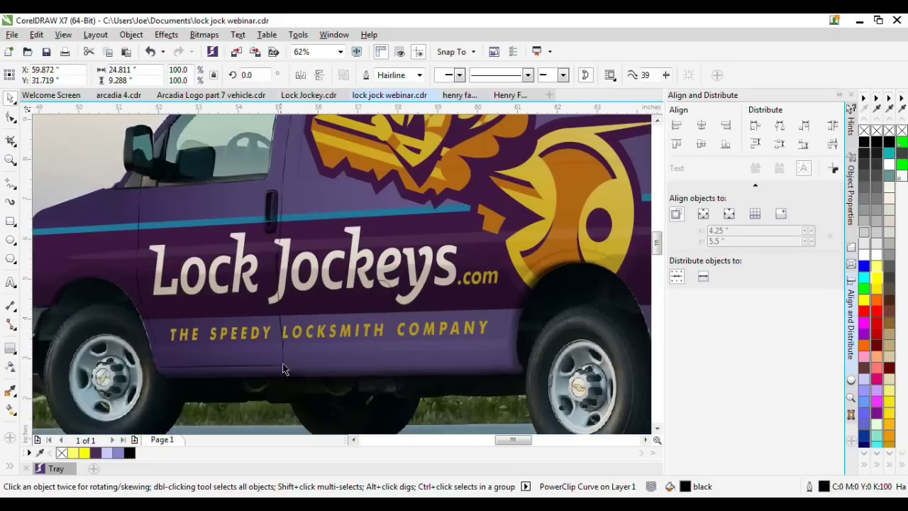
pyautogui.scroll(-1, 304, 361)
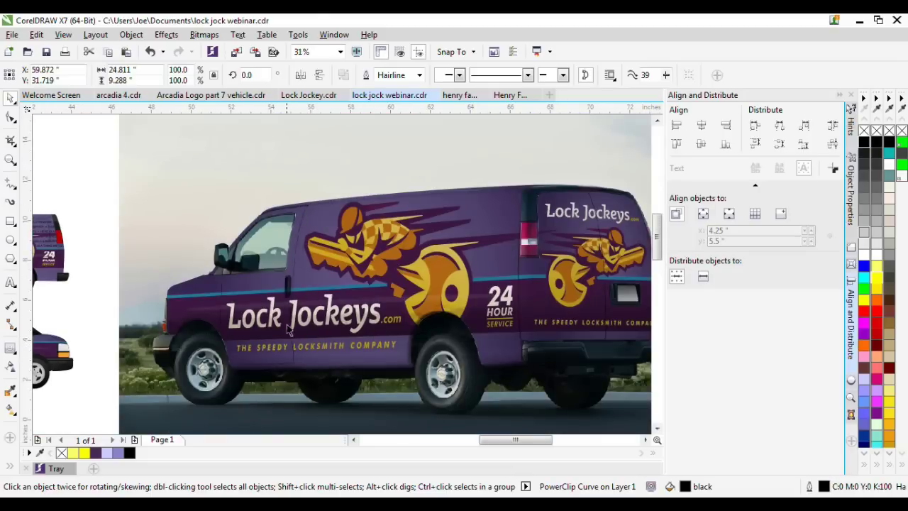
pyautogui.scroll(1, 203, 277)
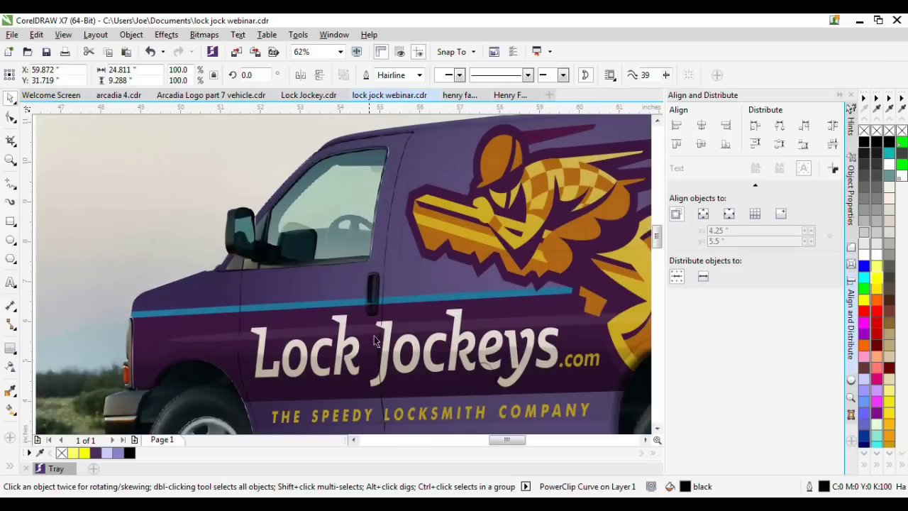
pyautogui.scroll(-1, 282, 345)
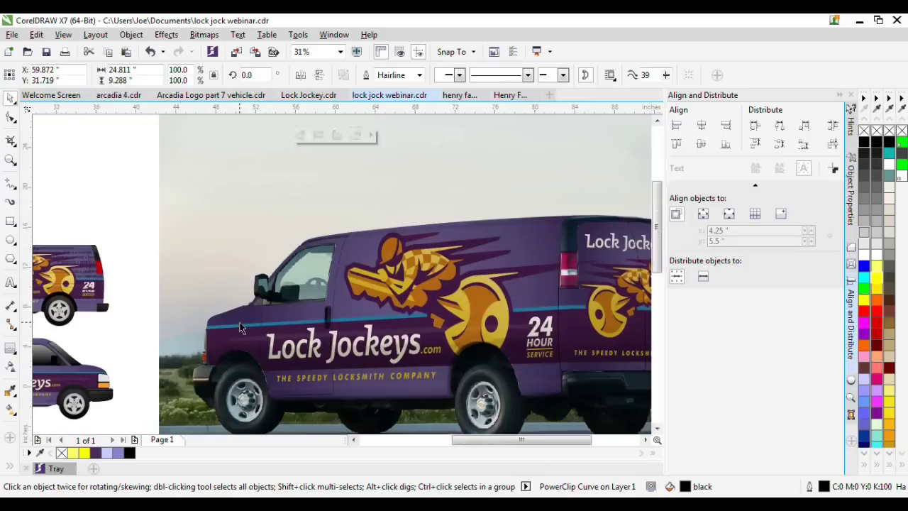
pyautogui.scroll(-1, 274, 324)
pyautogui.scroll(1, 426, 326)
pyautogui.scroll(-1, 372, 370)
pyautogui.scroll(-1, 373, 370)
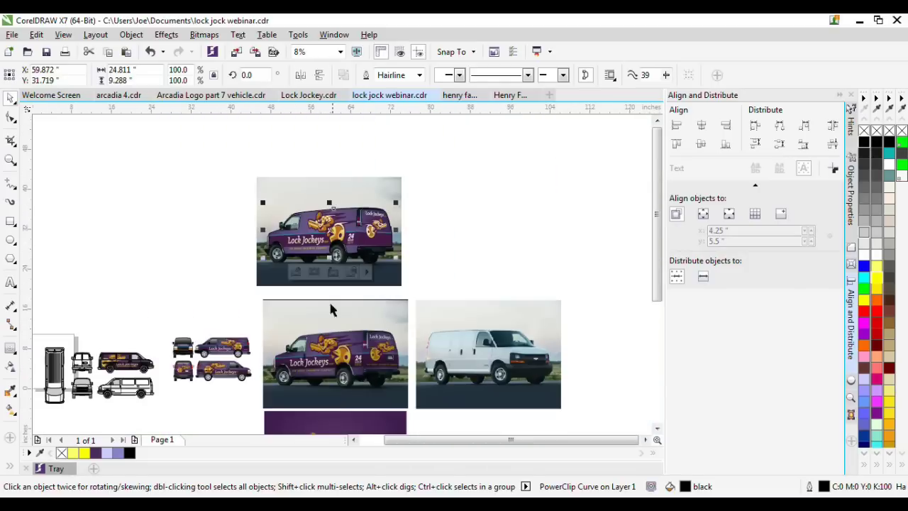
pyautogui.scroll(2, 317, 222)
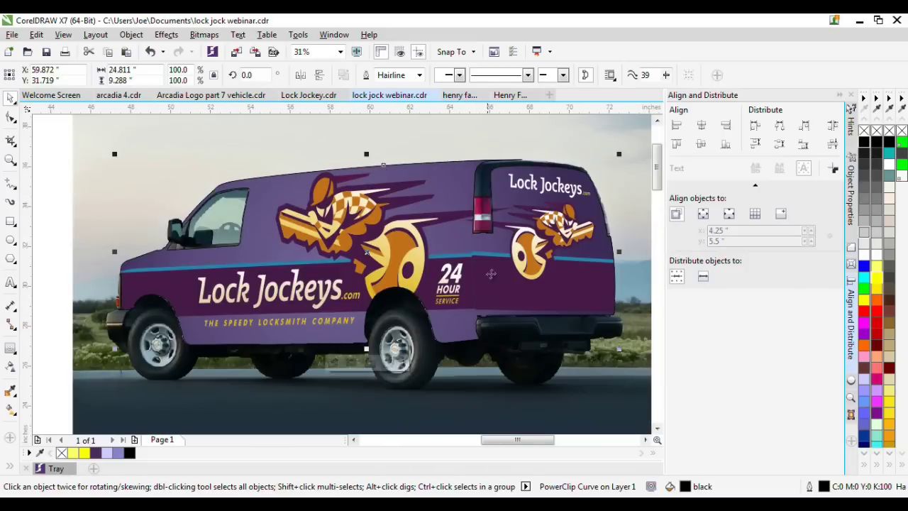
pyautogui.scroll(-1, 290, 173)
# Copy the van photo and paste it inside the wrap's PowerClip, in place on top of the artwork
pyautogui.click(522, 233)
pyautogui.moveTo(456, 319); pyautogui.dragTo(383, 323)
pyautogui.hotkey('ctrl', 'z')
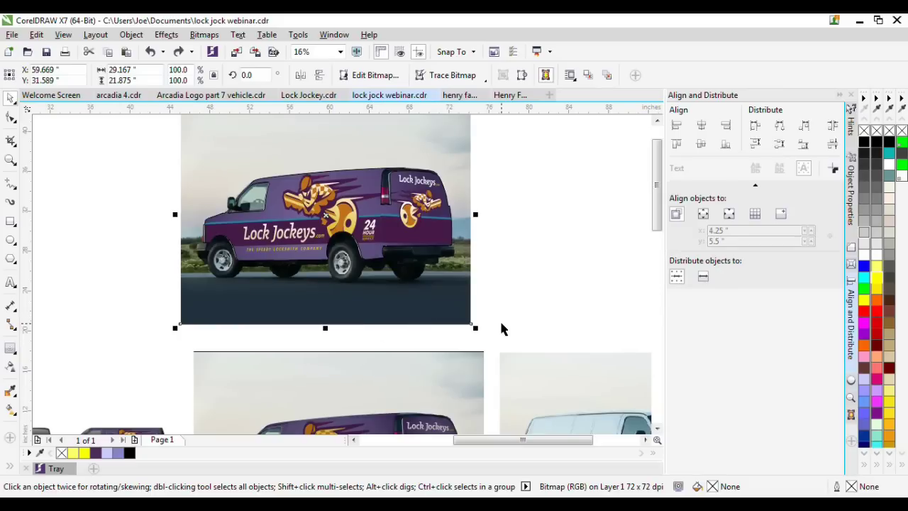
pyautogui.click(513, 284)
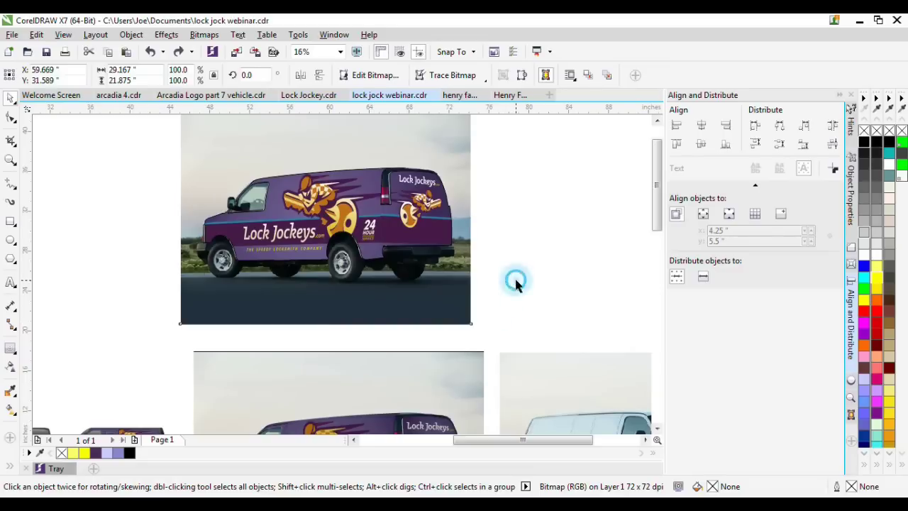
pyautogui.click(367, 169)
pyautogui.keyDown('alt'); pyautogui.click(366, 169); pyautogui.keyUp('alt')
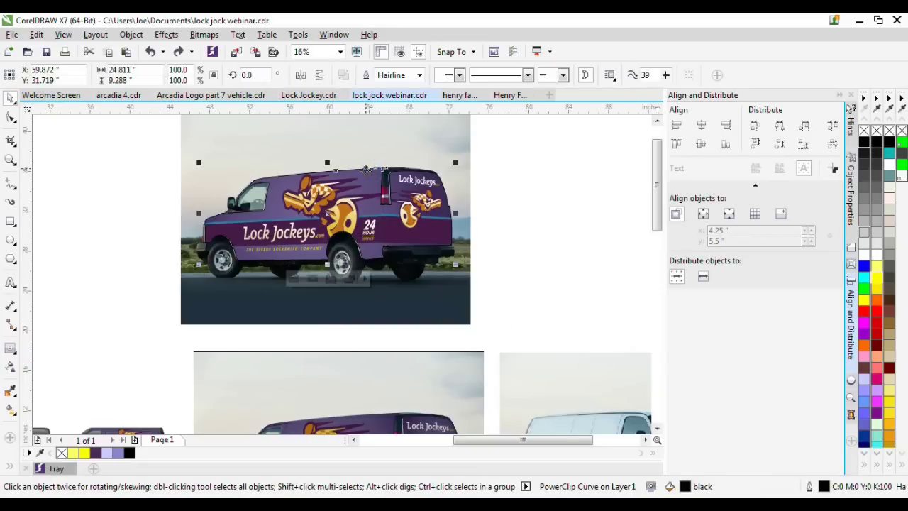
pyautogui.doubleClick(366, 170)
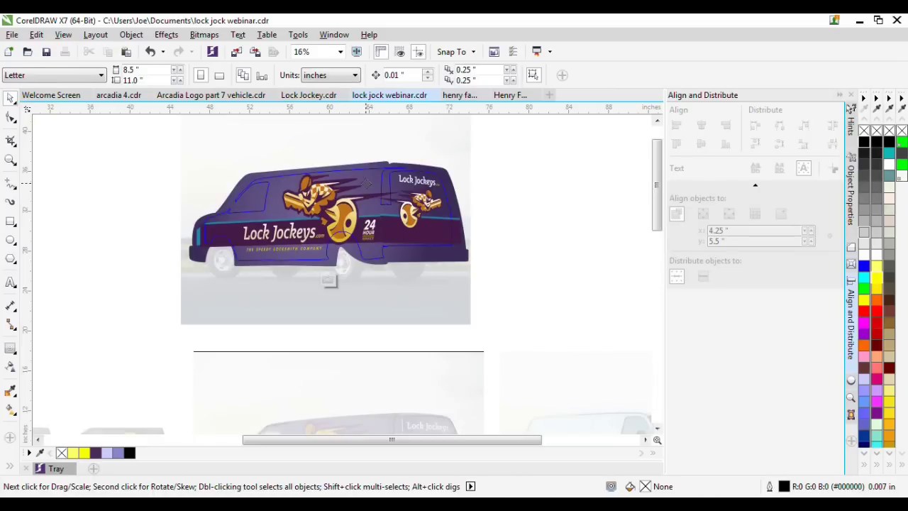
pyautogui.click(366, 183)
pyautogui.click(565, 241)
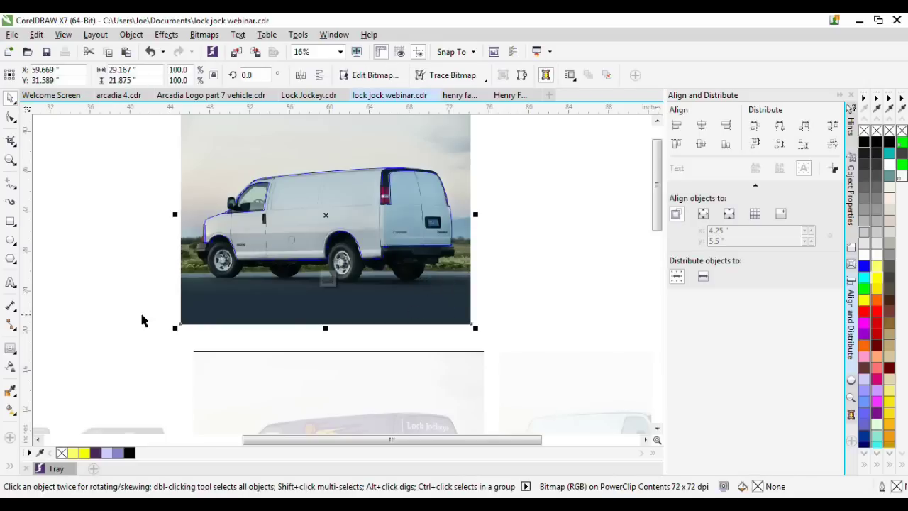
# Try the Difference and Subtract transparency merge modes on the van photo copy inside the PowerClip
pyautogui.click(11, 366)
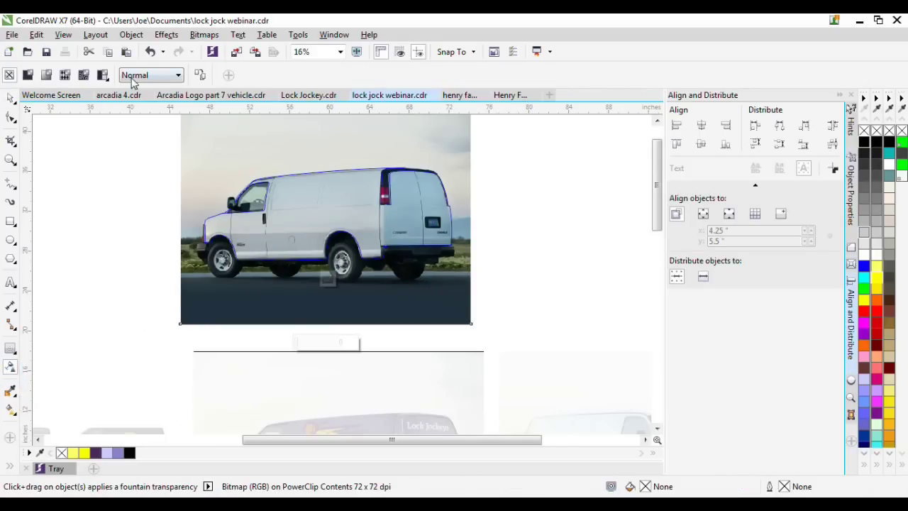
pyautogui.click(139, 76)
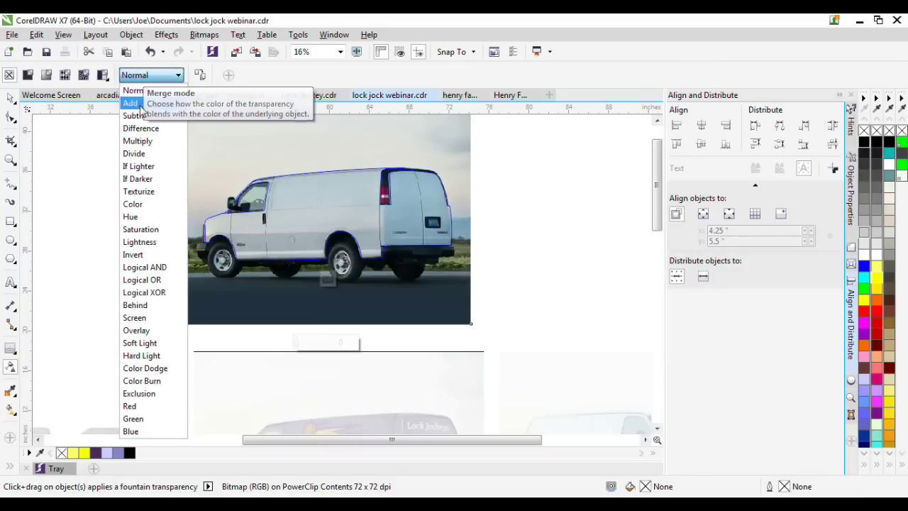
pyautogui.click(140, 130)
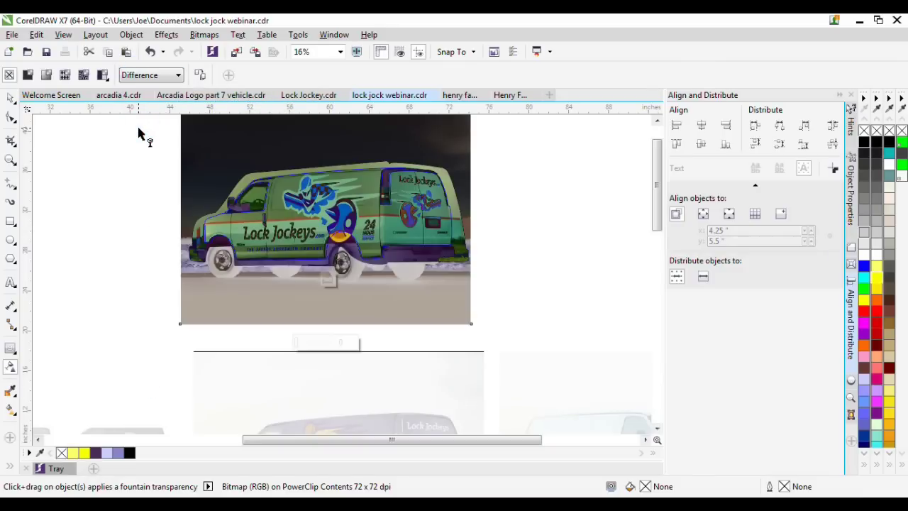
pyautogui.click(140, 75)
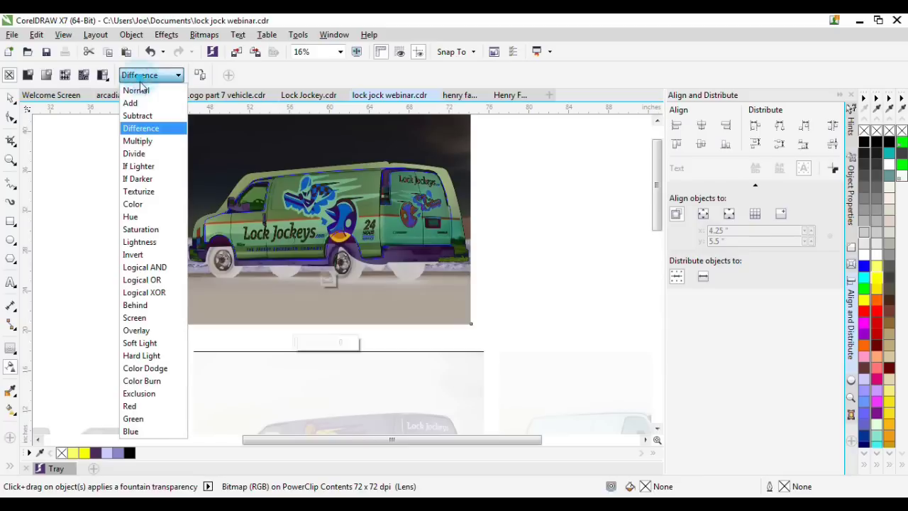
pyautogui.click(144, 118)
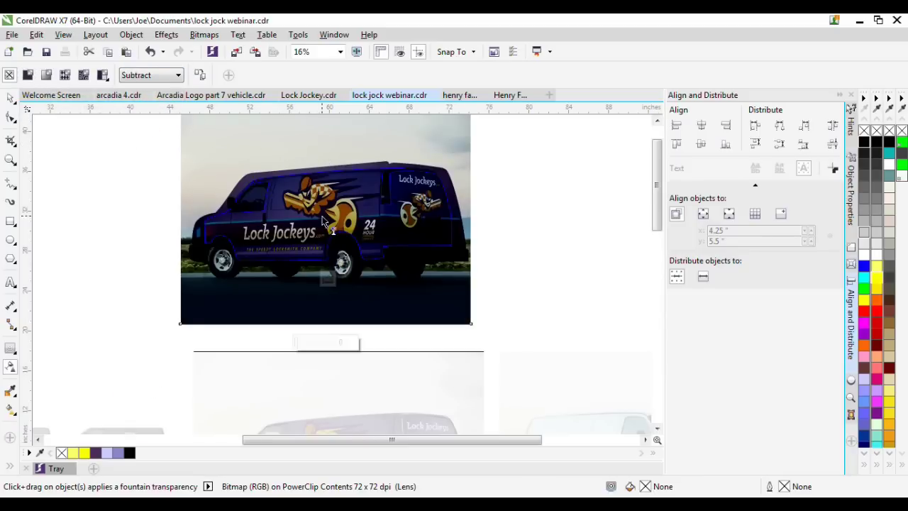
pyautogui.click(9, 96)
pyautogui.scroll(2, 274, 161)
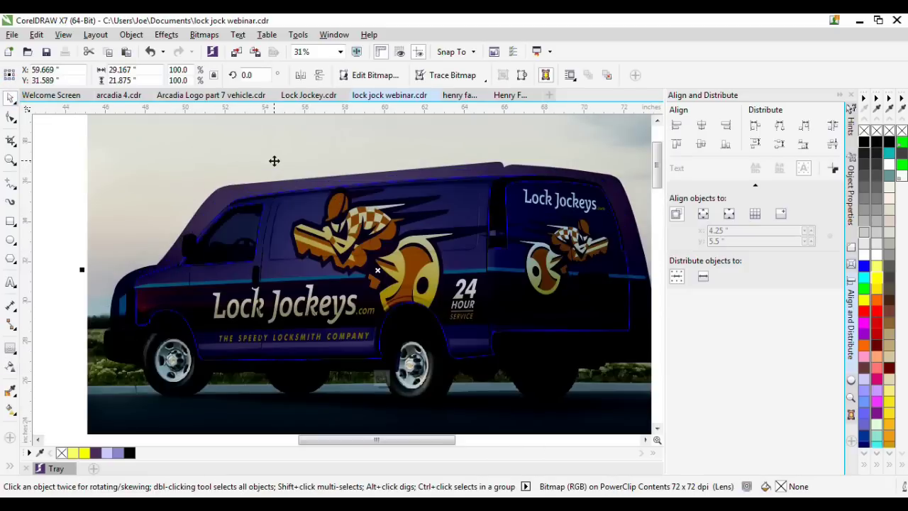
# Try brightening the Subtract-mode photo copy in the Image Adjustment Lab with brightness 51 and contrast 34
pyautogui.click(204, 35)
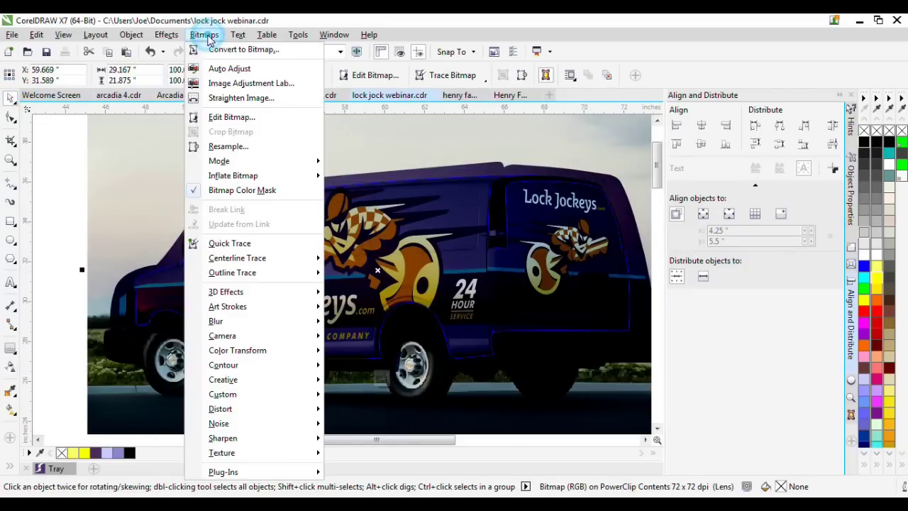
pyautogui.click(230, 84)
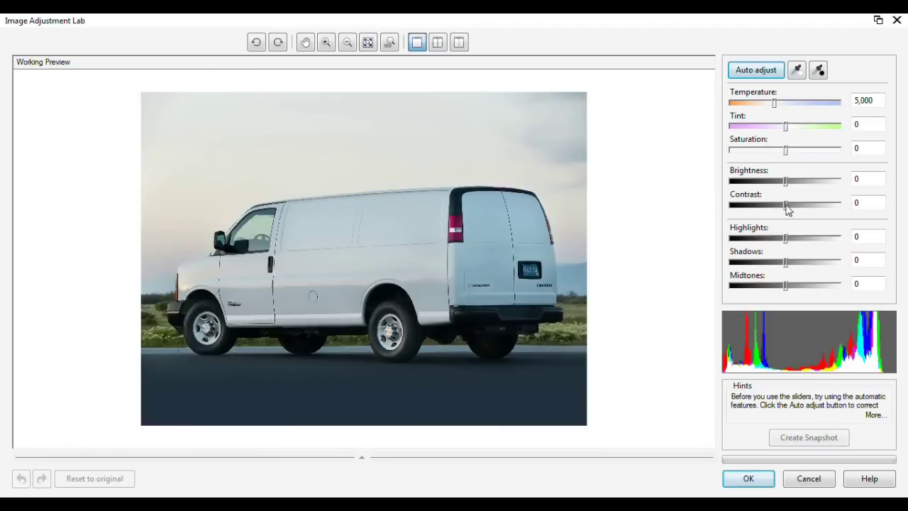
pyautogui.moveTo(785, 181); pyautogui.dragTo(828, 183)
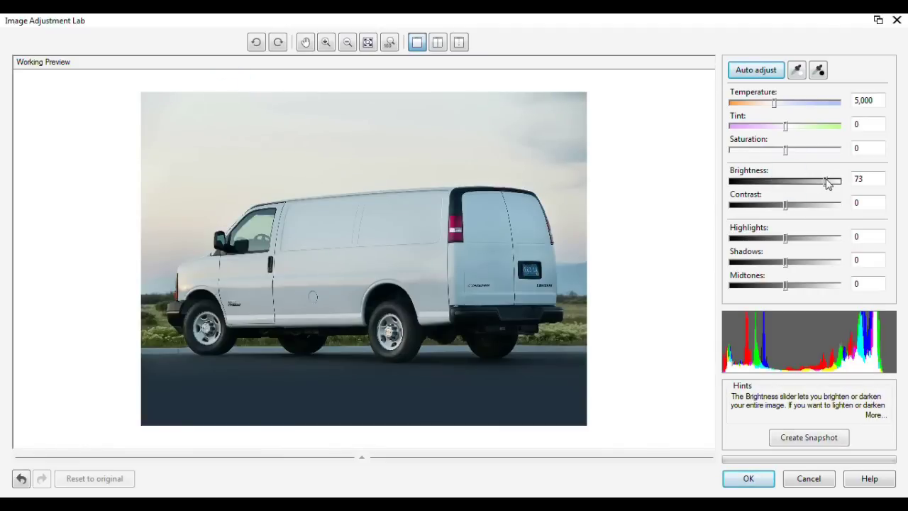
pyautogui.moveTo(785, 205); pyautogui.dragTo(809, 183)
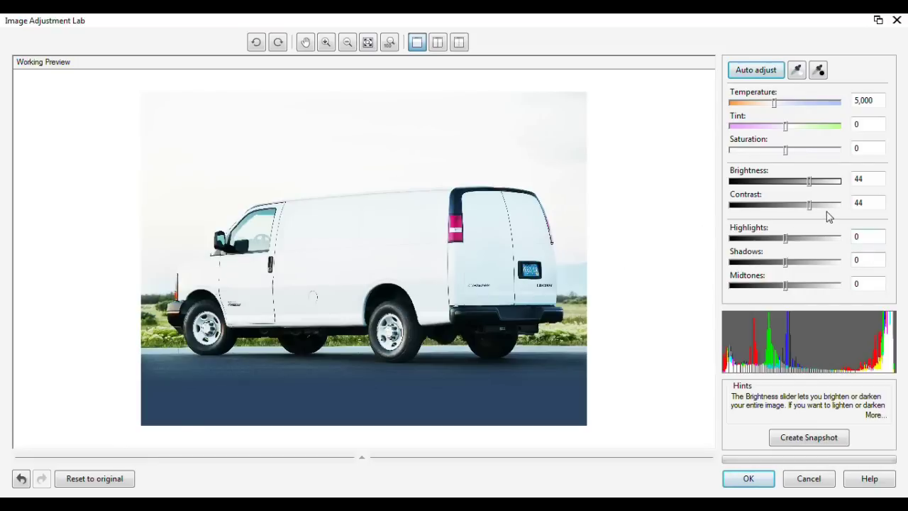
pyautogui.moveTo(808, 207); pyautogui.dragTo(814, 182)
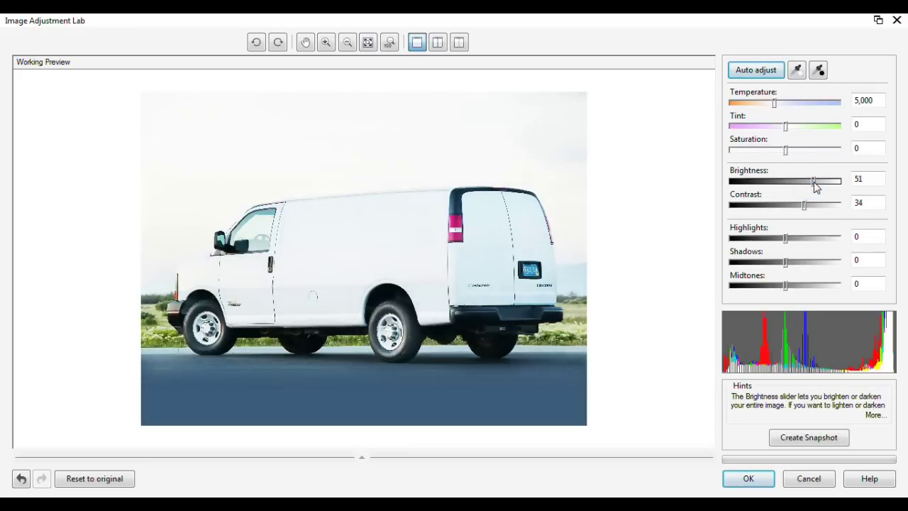
pyautogui.click(749, 480)
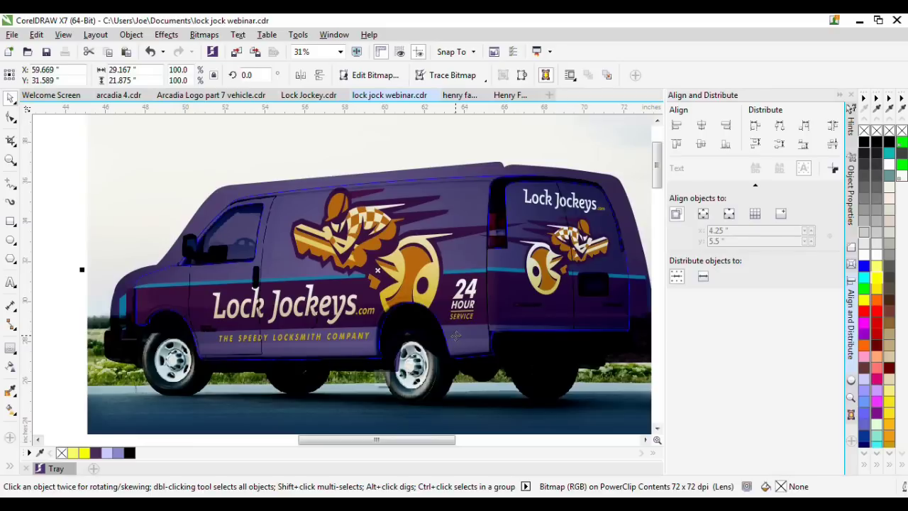
pyautogui.scroll(-1, 199, 270)
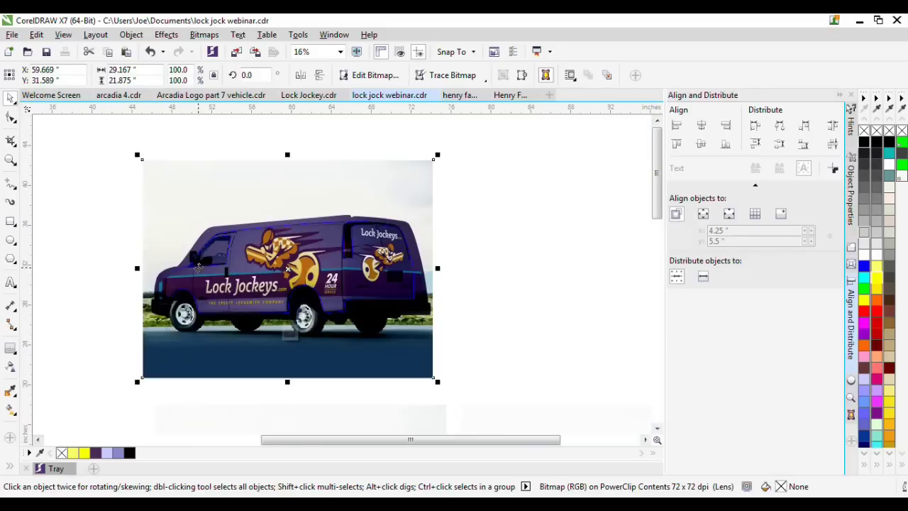
pyautogui.click(502, 334)
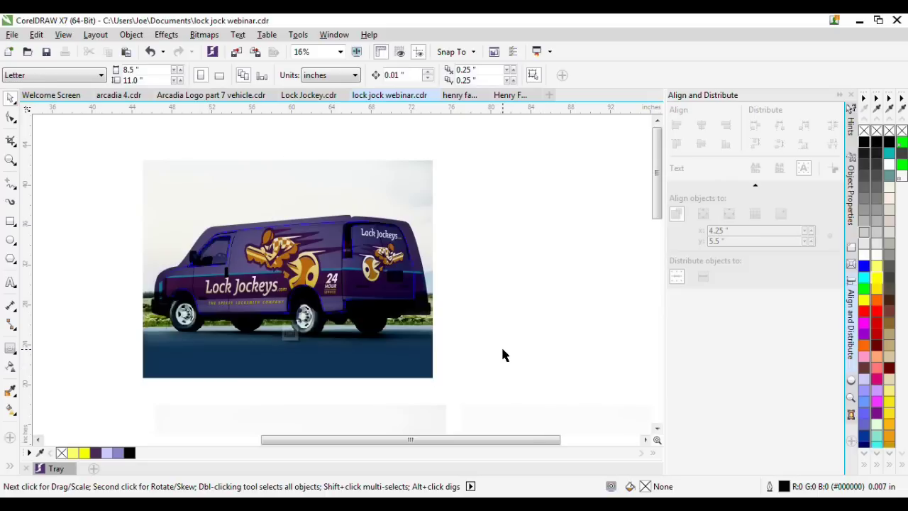
# Set the van photo copy's transparency merge mode to Add
pyautogui.click(383, 309)
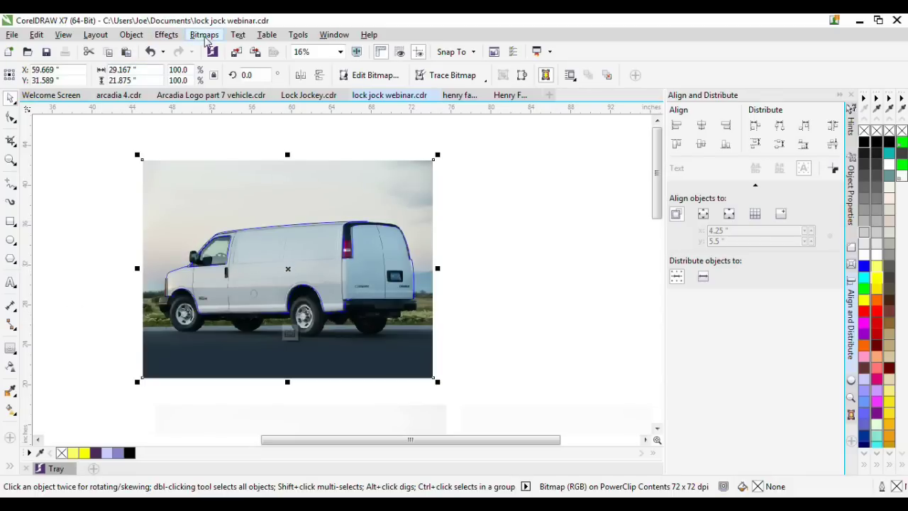
pyautogui.click(10, 366)
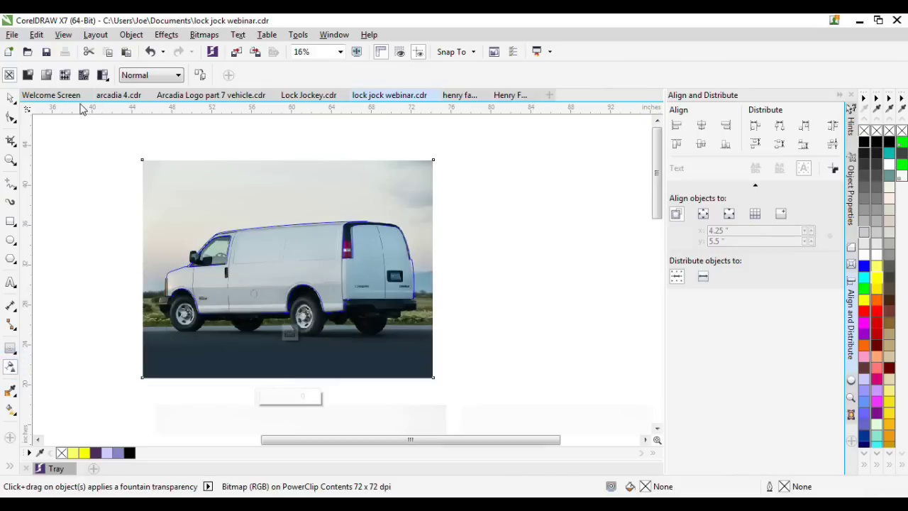
pyautogui.click(151, 76)
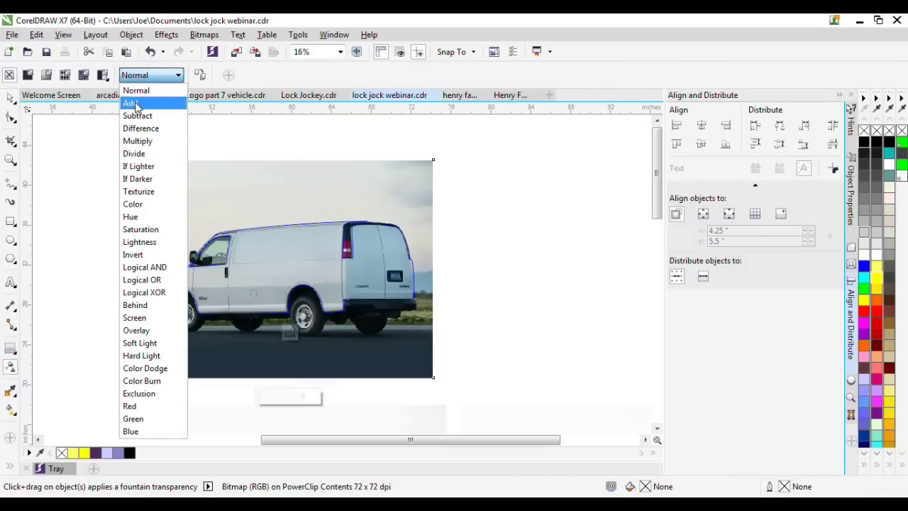
pyautogui.click(135, 104)
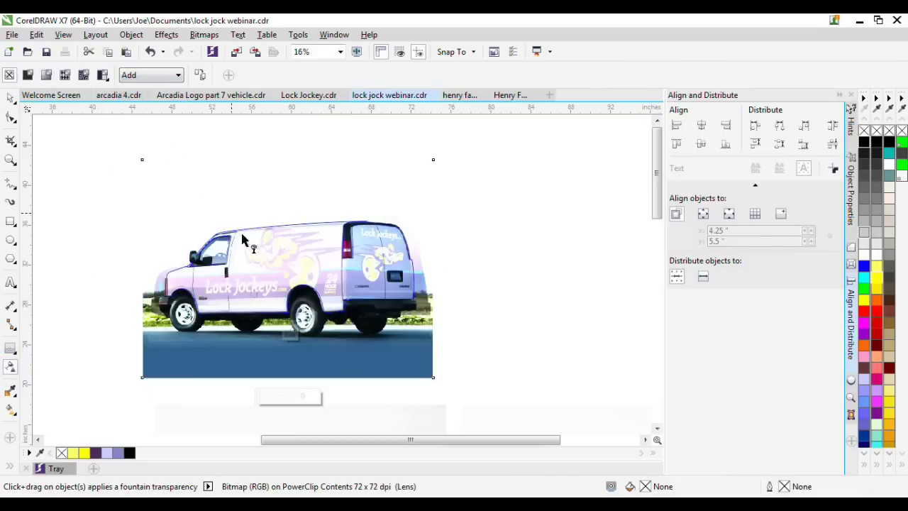
# Desaturate and darken the Add-mode van photo copy in the Image Adjustment Lab with saturation -100, brightness -68 and contrast 60
pyautogui.click(201, 35)
pyautogui.click(231, 83)
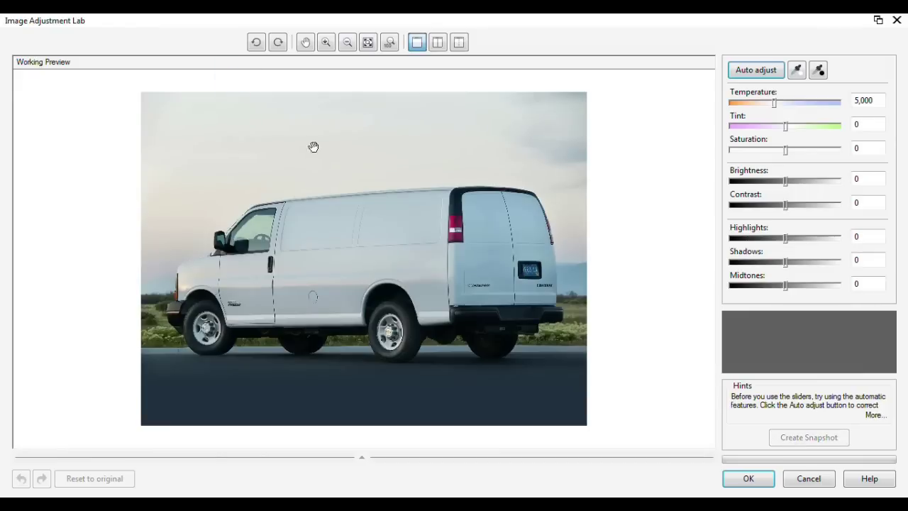
pyautogui.moveTo(785, 181); pyautogui.dragTo(736, 181)
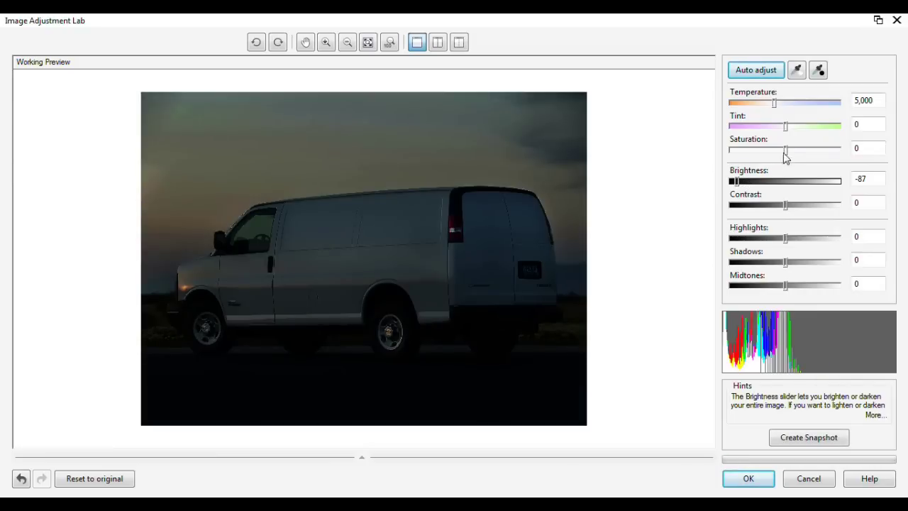
pyautogui.moveTo(786, 150); pyautogui.dragTo(705, 154)
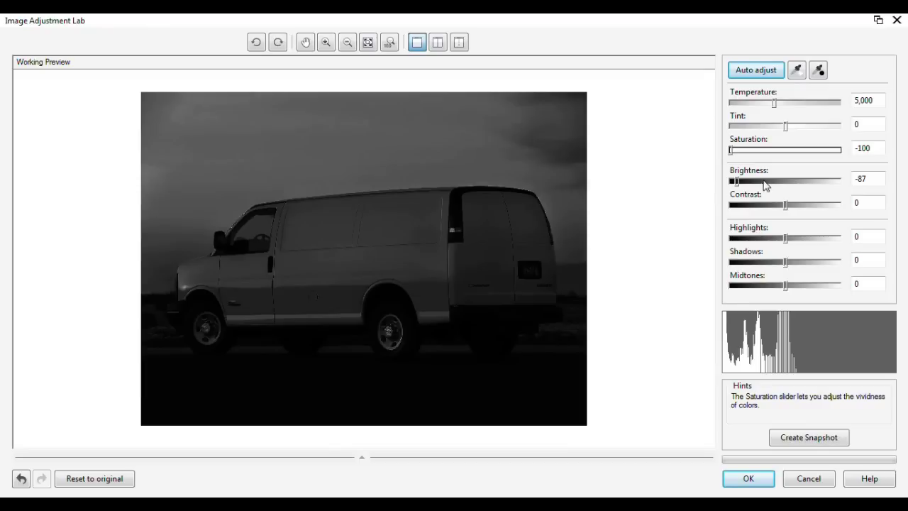
pyautogui.moveTo(785, 206); pyautogui.dragTo(810, 208)
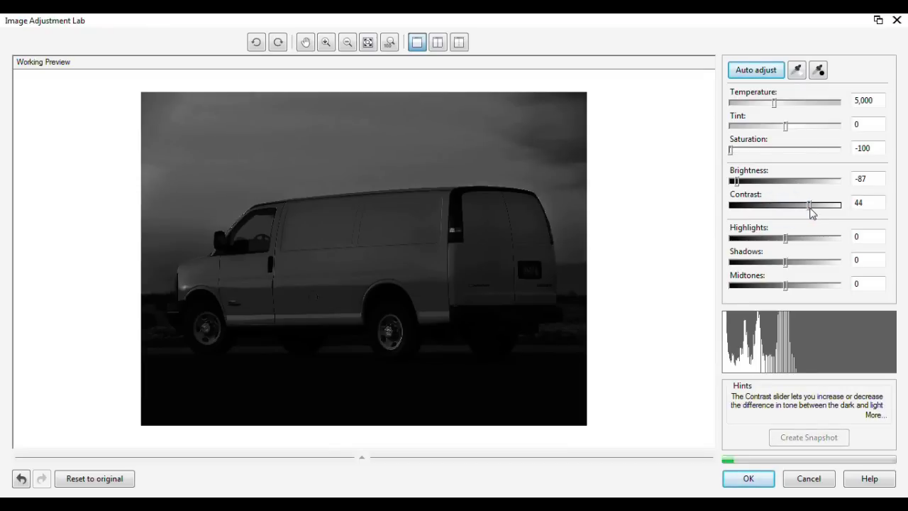
pyautogui.moveTo(736, 182); pyautogui.dragTo(740, 183)
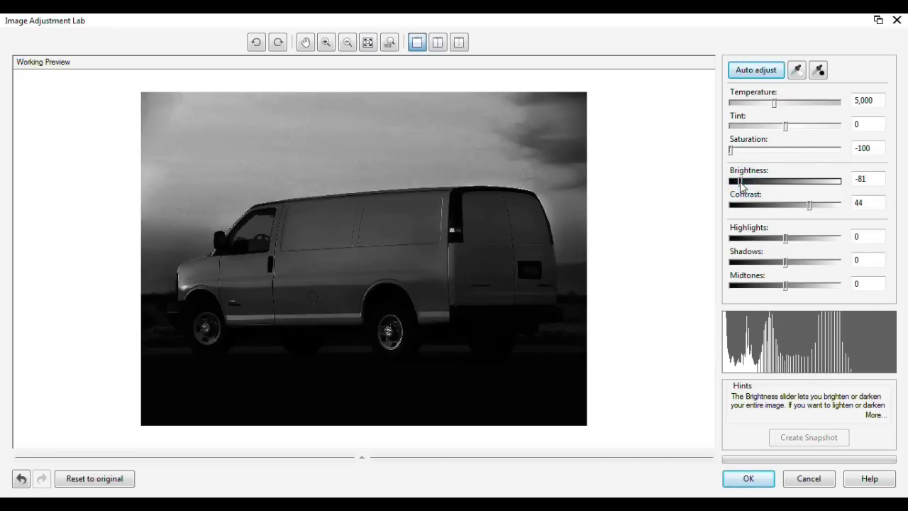
pyautogui.moveTo(808, 205); pyautogui.dragTo(818, 205)
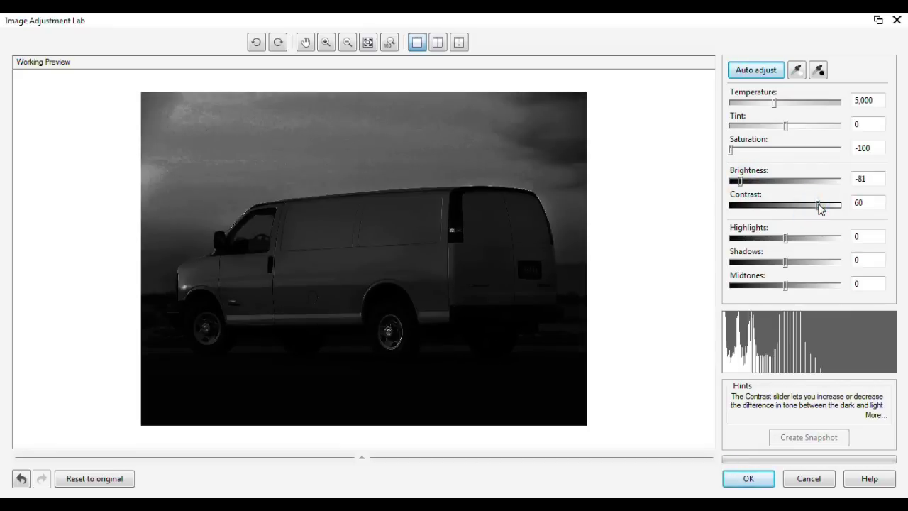
pyautogui.moveTo(740, 181); pyautogui.dragTo(748, 186)
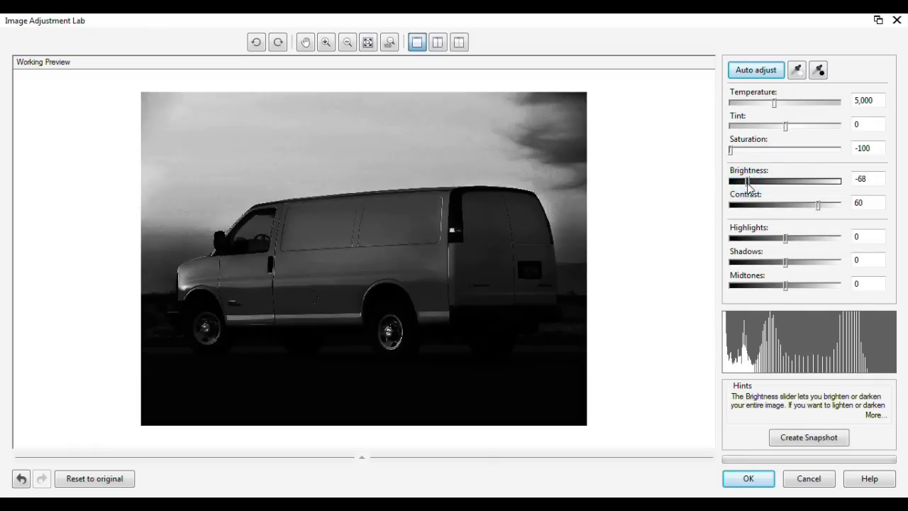
pyautogui.click(749, 478)
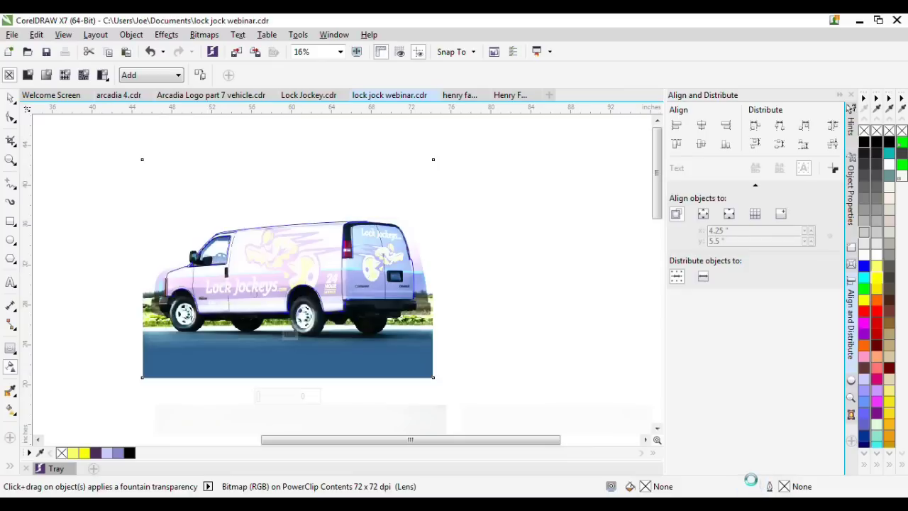
pyautogui.scroll(2, 244, 297)
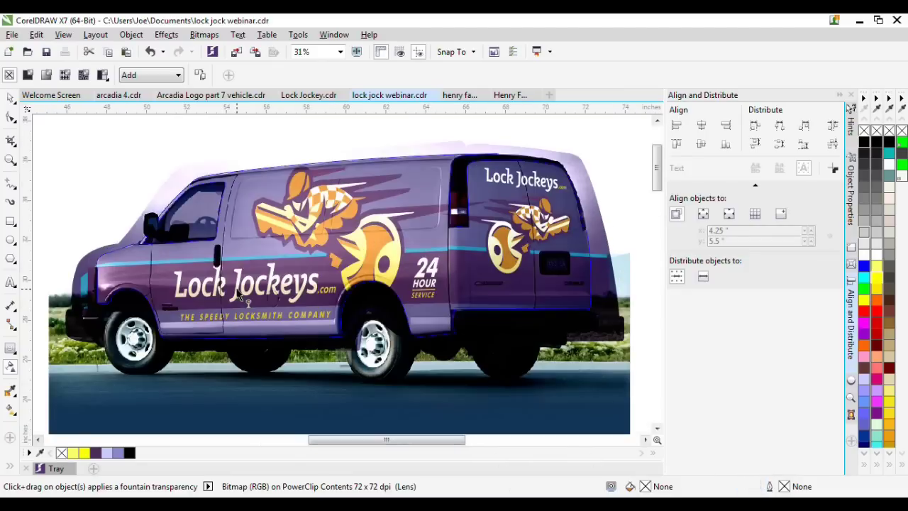
# Darken the photo copy further in the Image Adjustment Lab with brightness -37, and finish editing the PowerClip
pyautogui.click(199, 34)
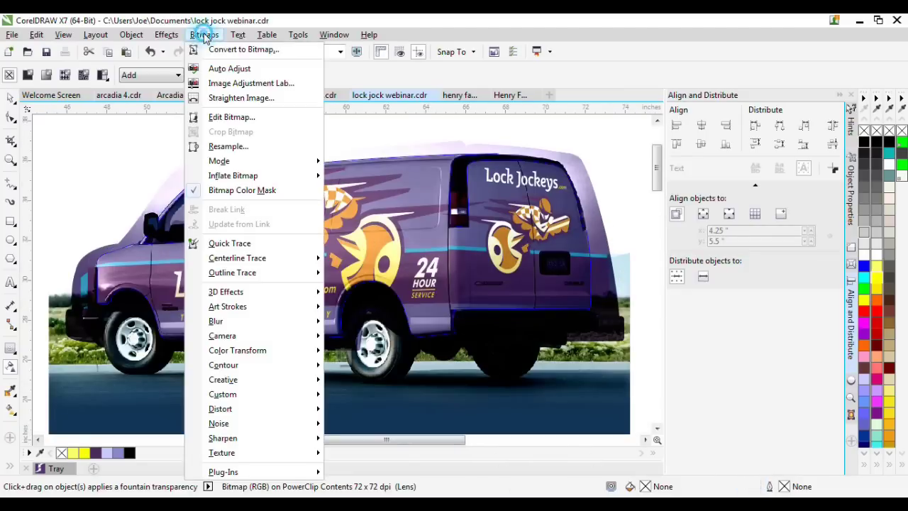
pyautogui.click(241, 84)
pyautogui.moveTo(787, 181); pyautogui.dragTo(765, 187)
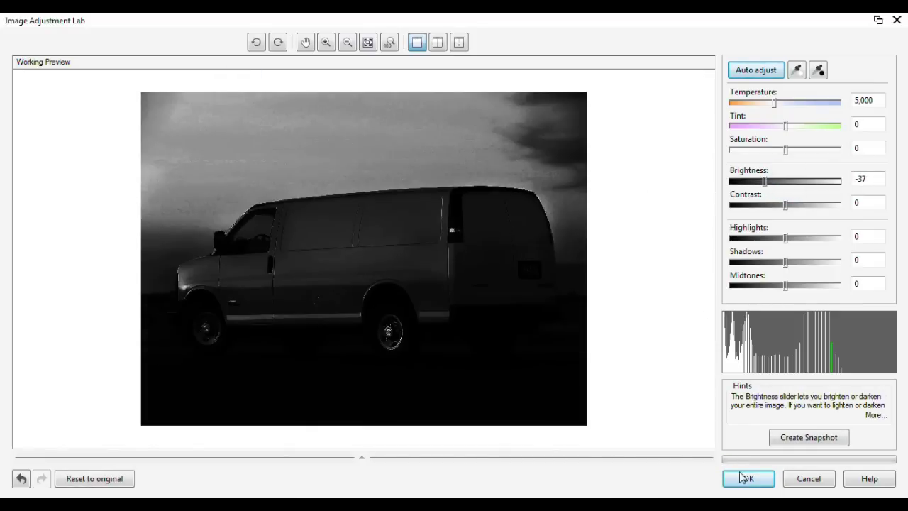
pyautogui.click(733, 475)
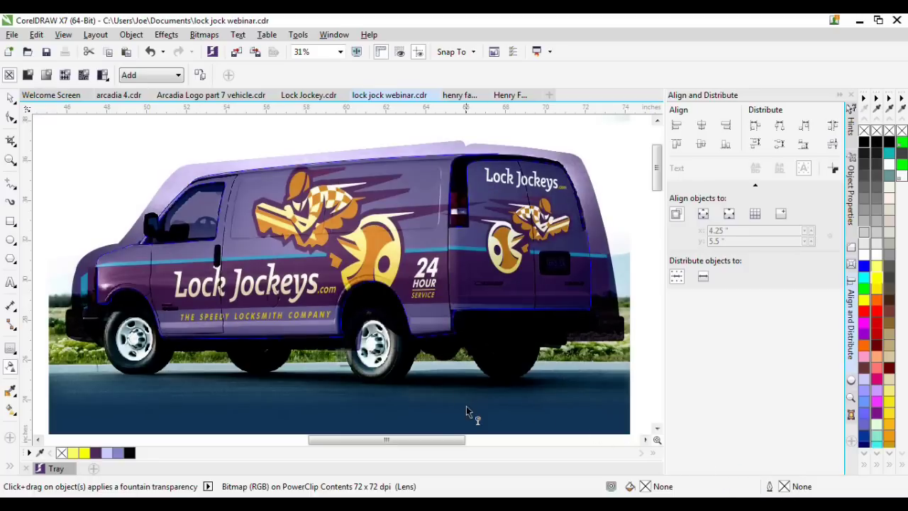
pyautogui.click(300, 371)
pyautogui.scroll(-2, 301, 354)
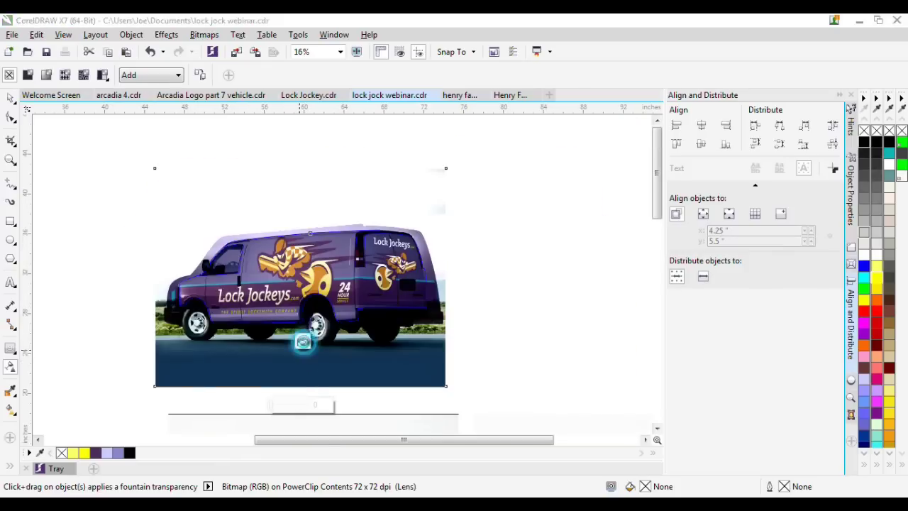
pyautogui.press('space')
pyautogui.click(534, 321)
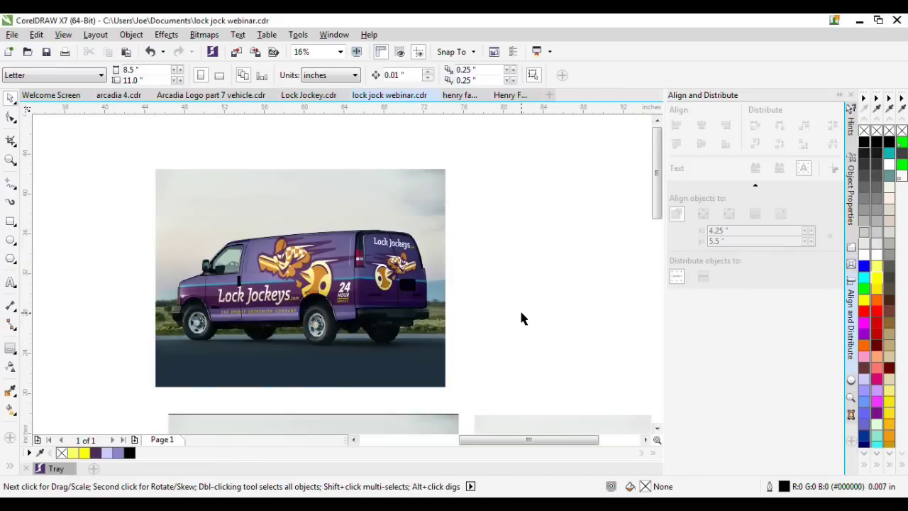
# Compare the newly wrapped van photo with the finished wrap version below it, examining the shading and the rear door graphics
pyautogui.scroll(2, 335, 287)
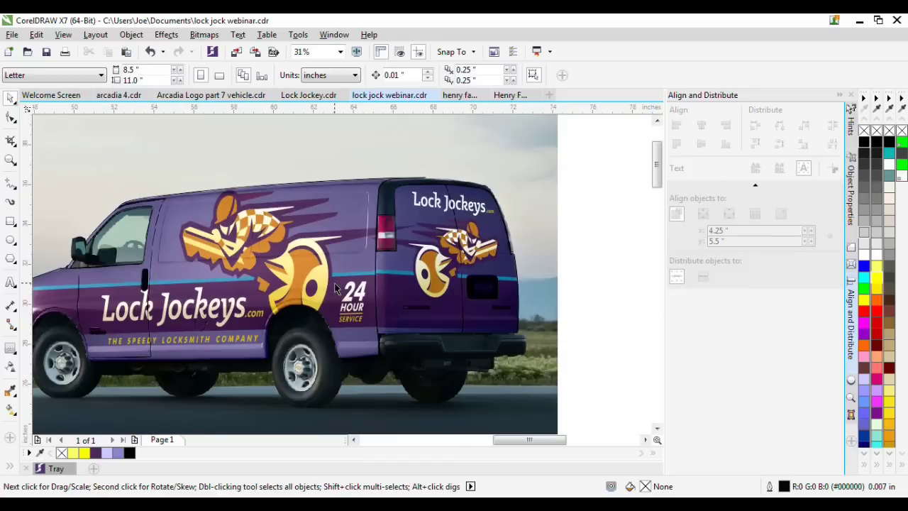
pyautogui.scroll(-2, 339, 268)
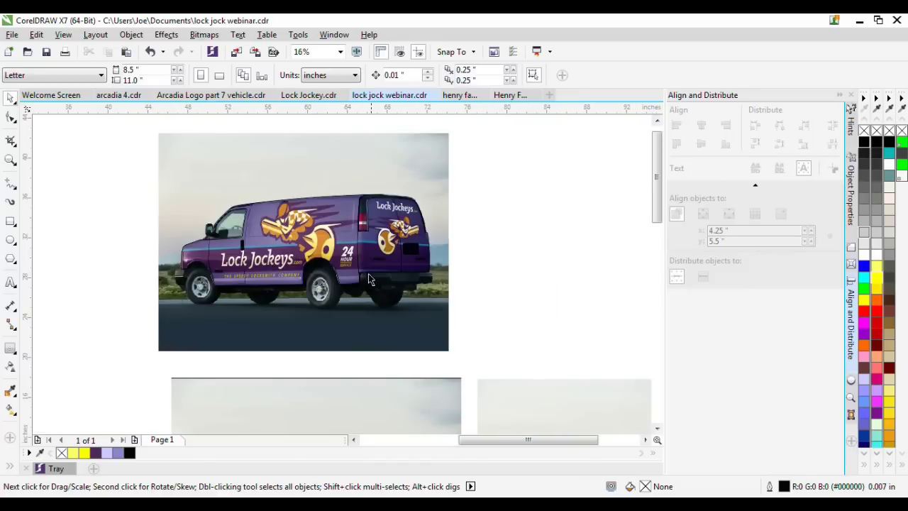
pyautogui.scroll(-1, 385, 198)
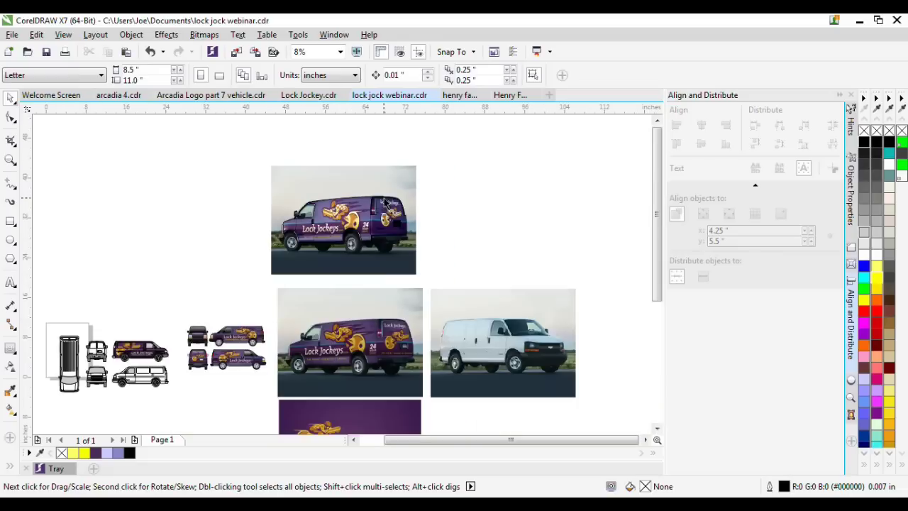
pyautogui.scroll(2, 364, 362)
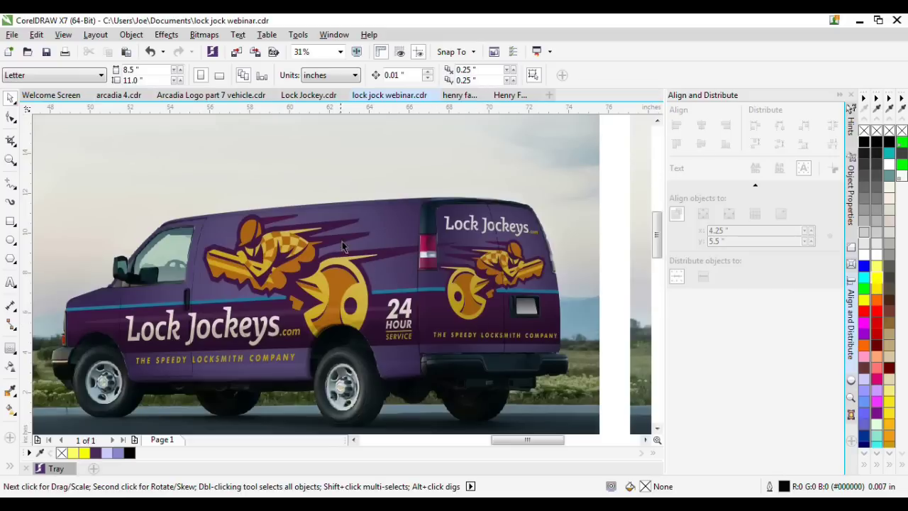
pyautogui.scroll(-2, 299, 253)
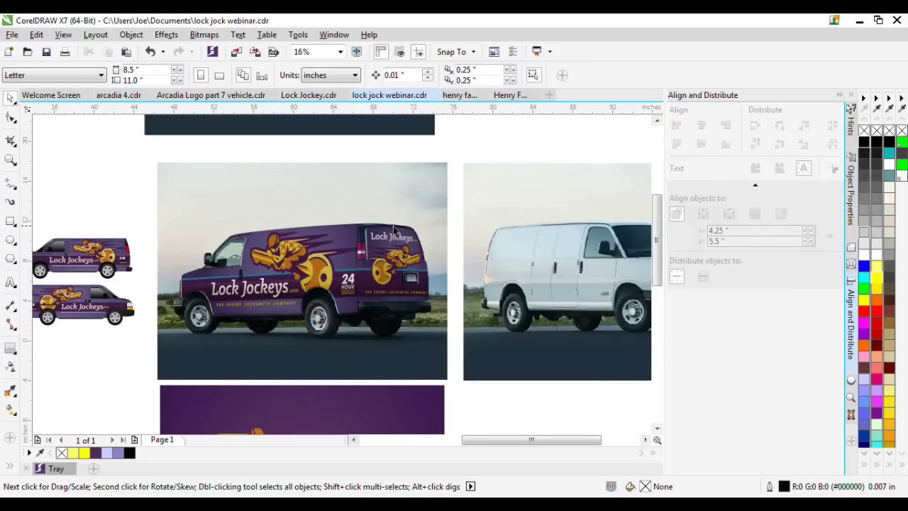
pyautogui.scroll(-1, 407, 243)
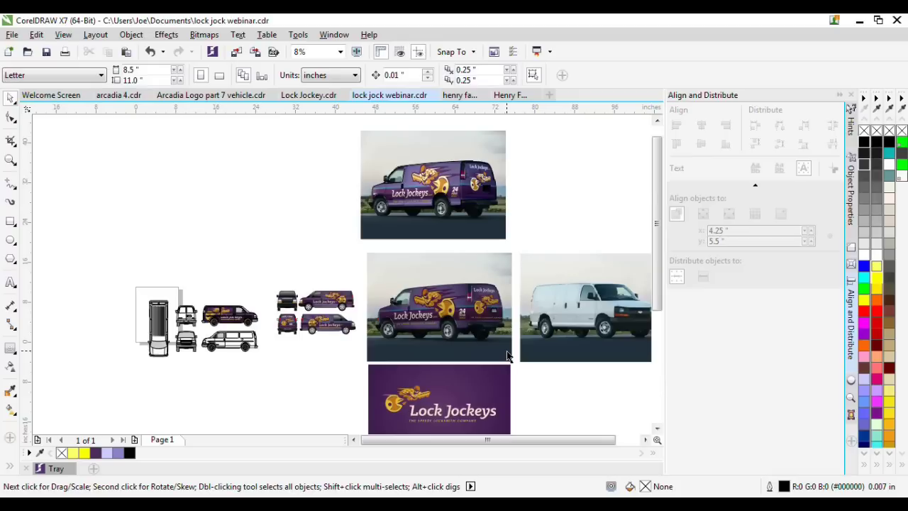
pyautogui.scroll(2, 507, 356)
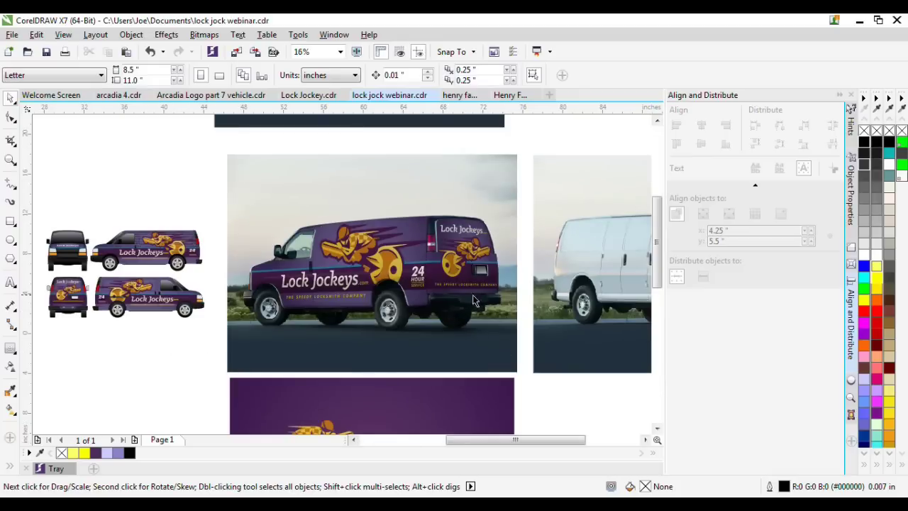
pyautogui.scroll(1, 494, 284)
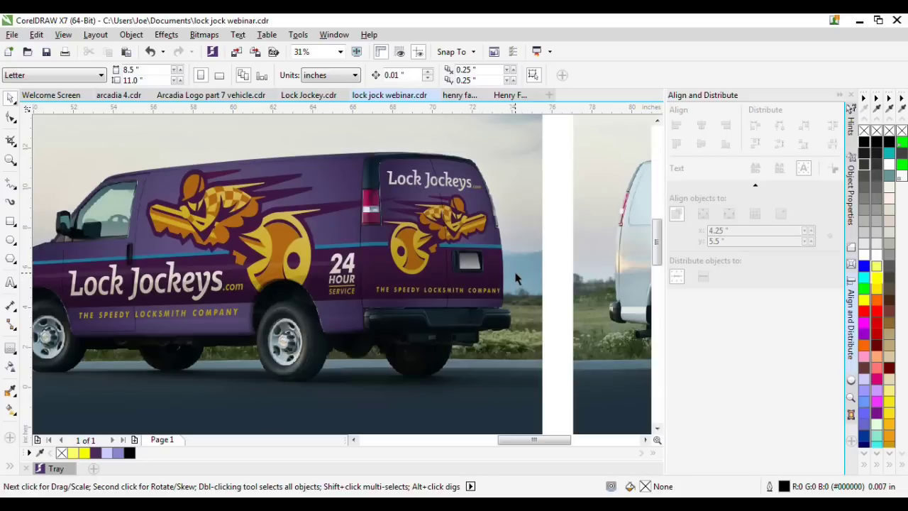
pyautogui.click(558, 285)
pyautogui.scroll(-2, 558, 289)
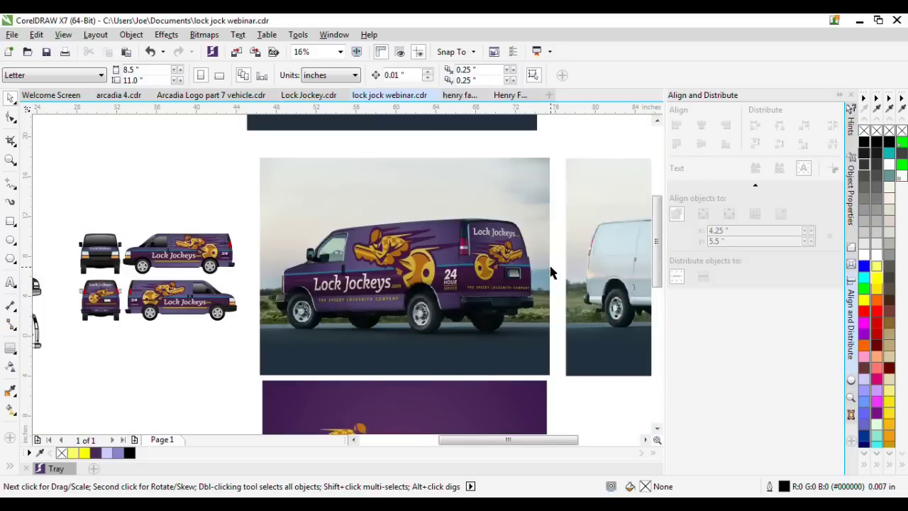
pyautogui.scroll(2, 552, 272)
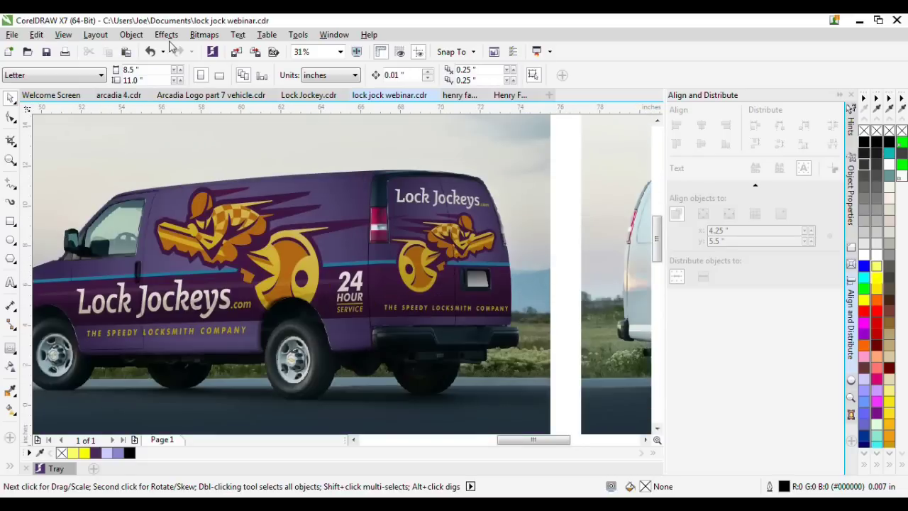
# Insert a QR code and move it onto the rear doors of the finished van wrap photo
pyautogui.click(129, 37)
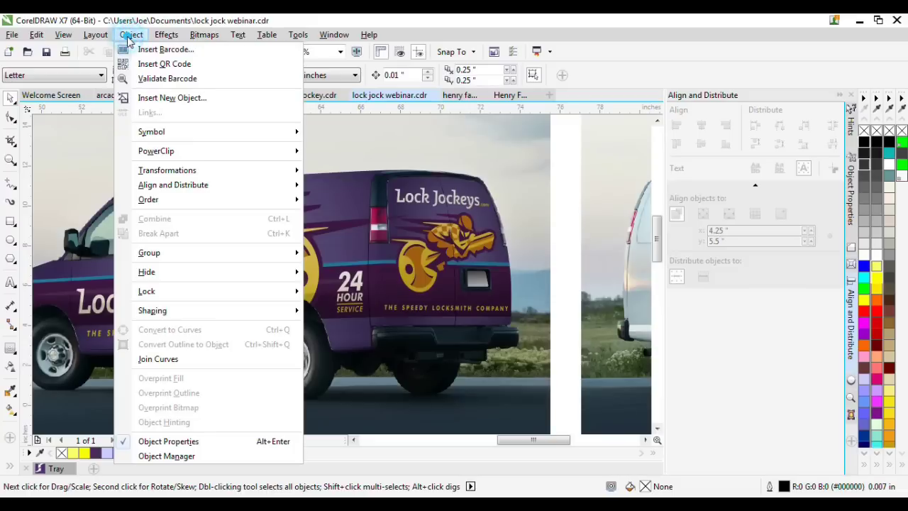
pyautogui.click(152, 65)
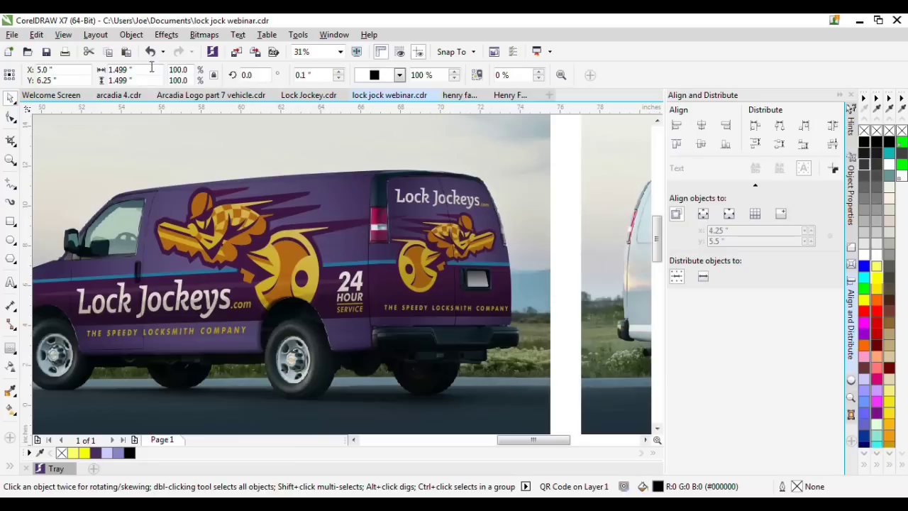
pyautogui.scroll(-3, 552, 231)
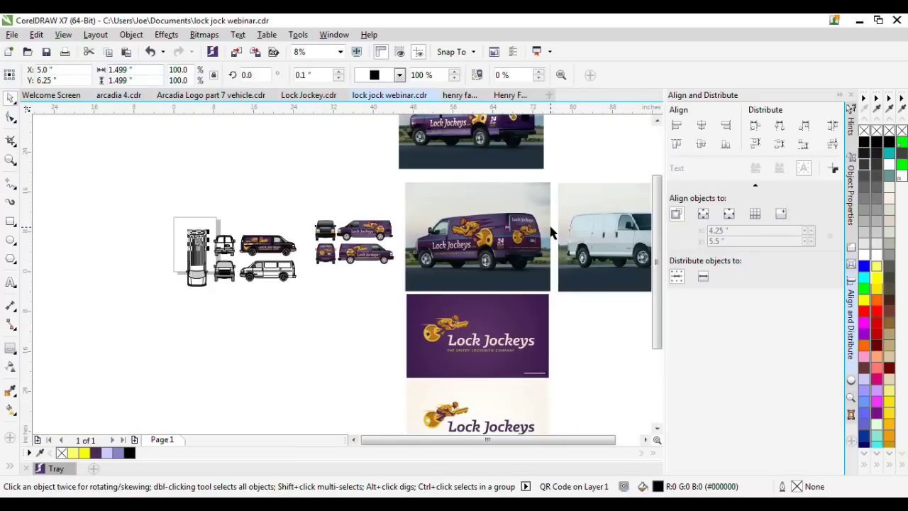
pyautogui.scroll(1, 178, 248)
pyautogui.scroll(3, 243, 256)
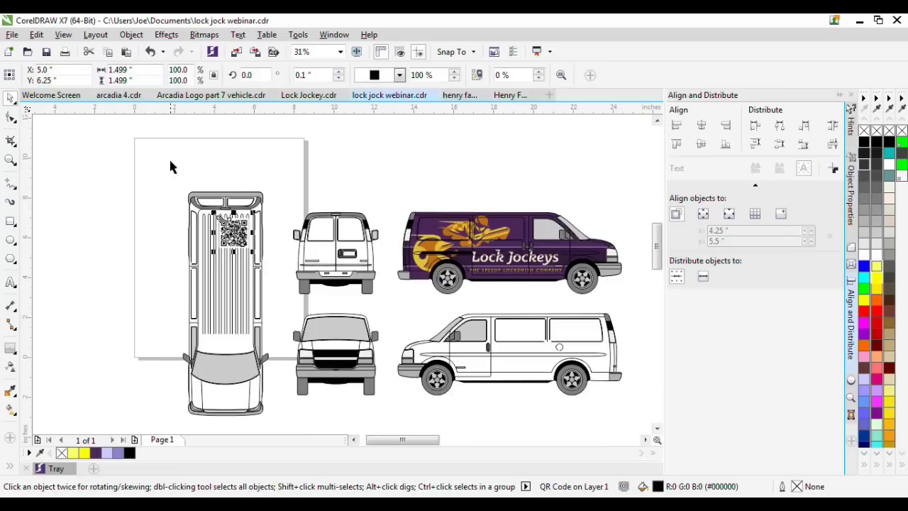
pyautogui.scroll(-6, 234, 232)
pyautogui.moveTo(234, 233); pyautogui.dragTo(559, 248)
pyautogui.scroll(4, 559, 248)
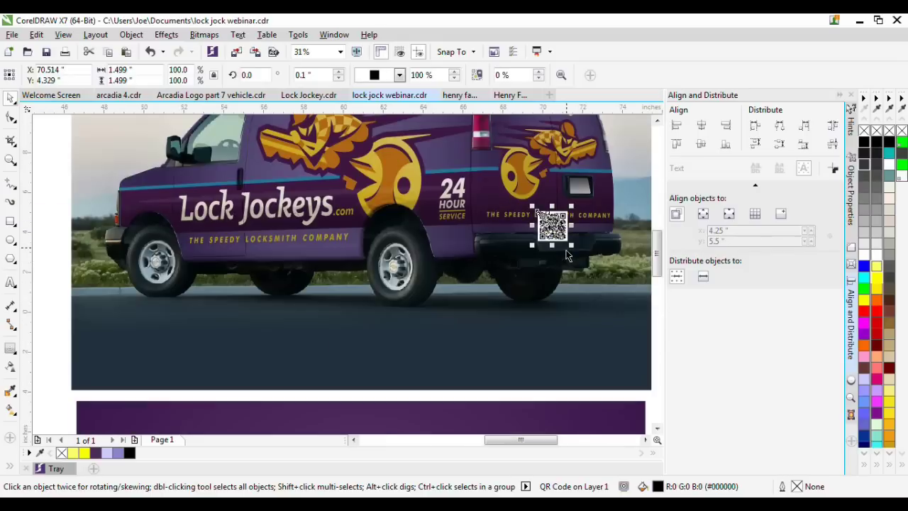
# Move the QR code to the rear-view van drawing beside the licence plate and shrink it to about 0.454 inches
pyautogui.scroll(2, 542, 221)
pyautogui.moveTo(505, 188); pyautogui.dragTo(358, 253)
pyautogui.scroll(-2, 484, 281)
pyautogui.scroll(-4, 536, 251)
pyautogui.scroll(4, 370, 294)
pyautogui.scroll(3, 349, 304)
pyautogui.scroll(1, 359, 254)
pyautogui.moveTo(462, 349); pyautogui.dragTo(381, 304)
pyautogui.moveTo(381, 234); pyautogui.dragTo(333, 253)
# Reduce the QR code to about 0.364 inches and nudge it down beside the licence plate
pyautogui.scroll(2, 376, 257)
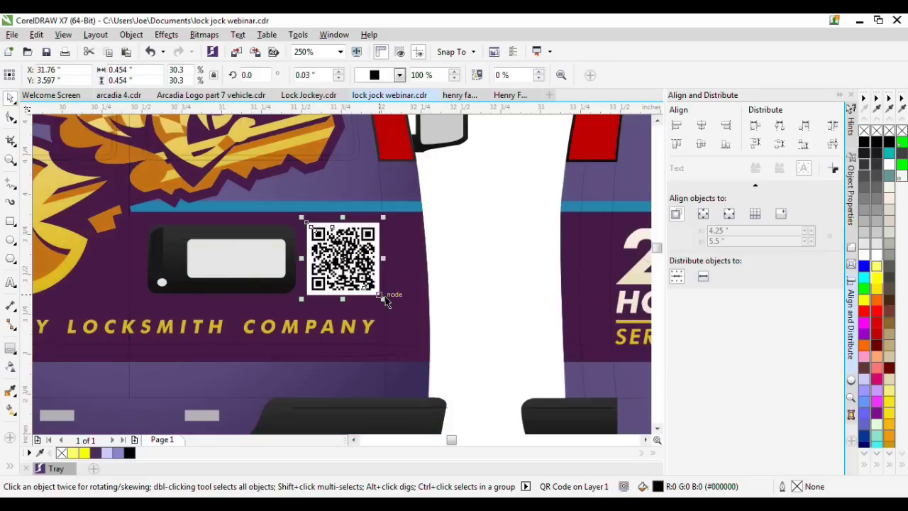
pyautogui.moveTo(383, 300); pyautogui.dragTo(369, 287)
pyautogui.press('Down')
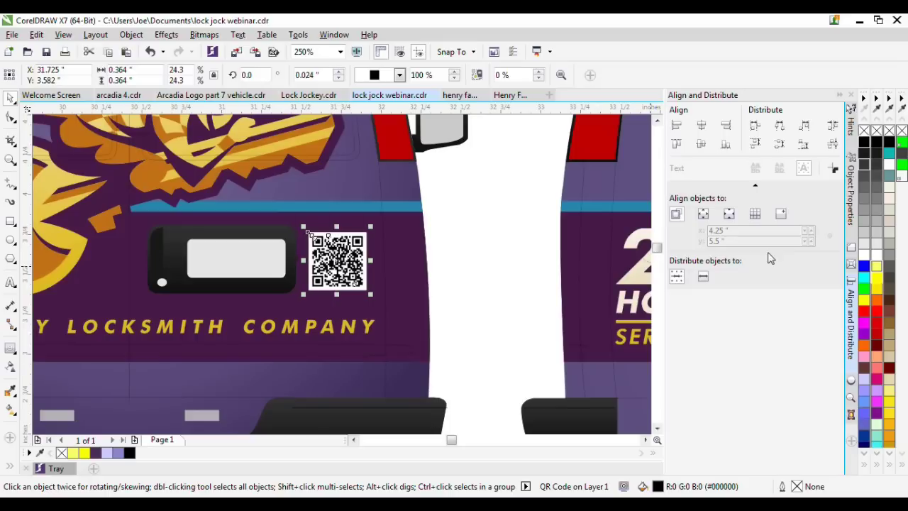
pyautogui.click(849, 214)
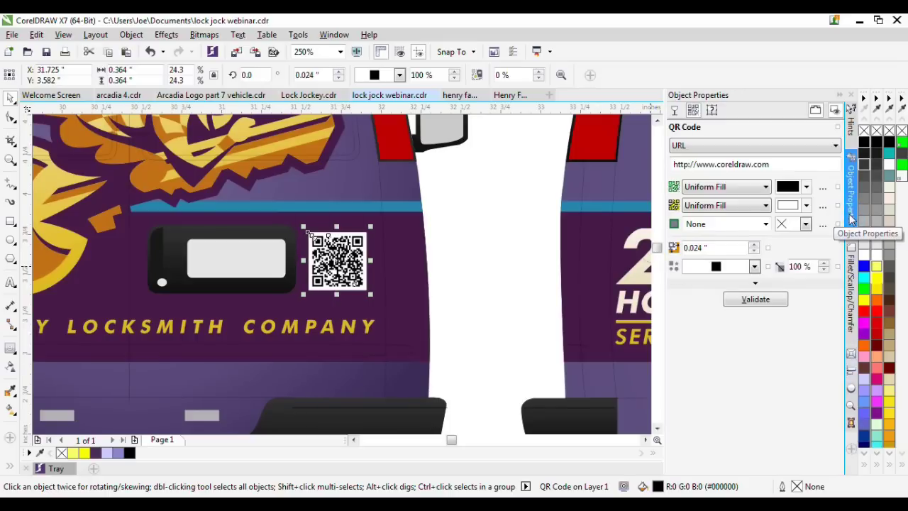
pyautogui.moveTo(778, 164); pyautogui.dragTo(721, 164)
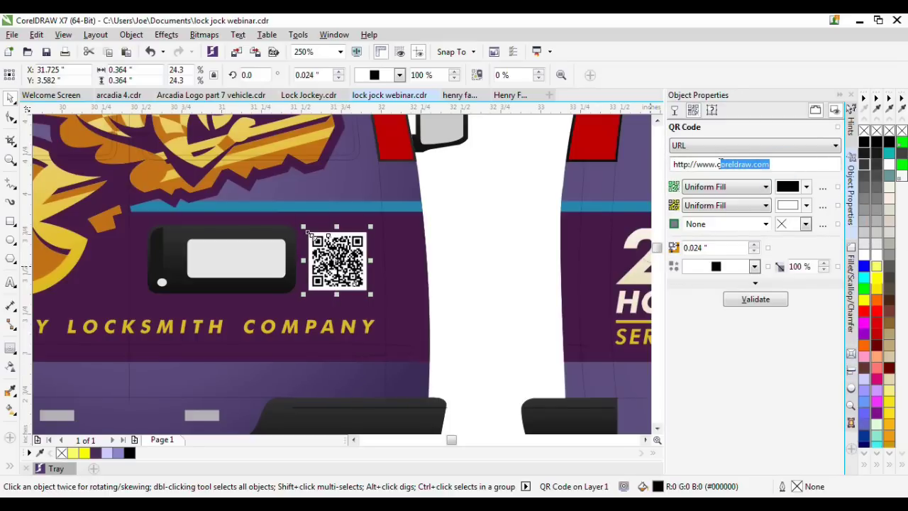
pyautogui.write('diazsignart.com')
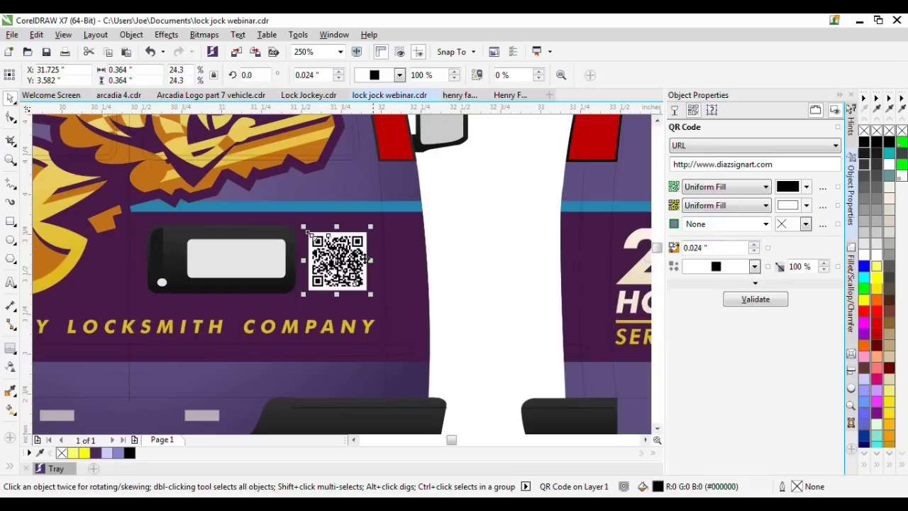
pyautogui.click(766, 302)
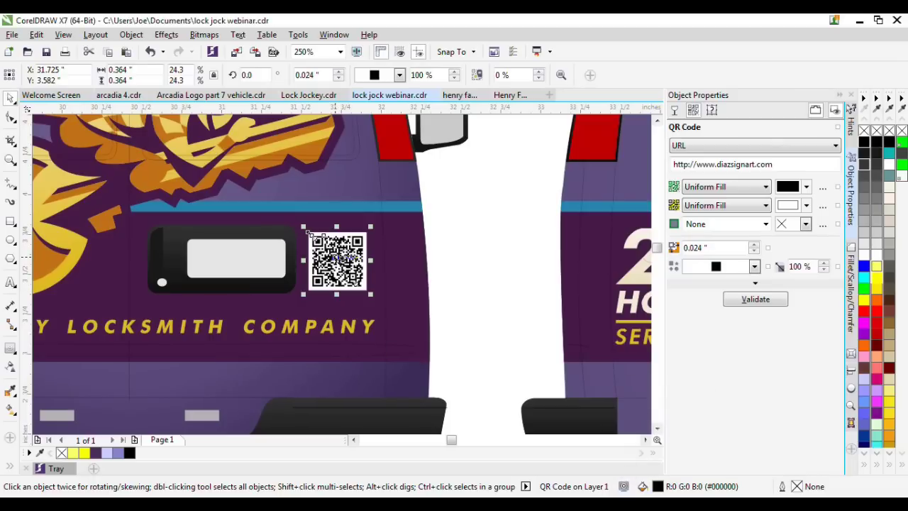
# Move the QR code slightly closer to the licence plate on the rear-view van drawing and shrink it to about 0.296 inches
pyautogui.moveTo(307, 232); pyautogui.dragTo(305, 232)
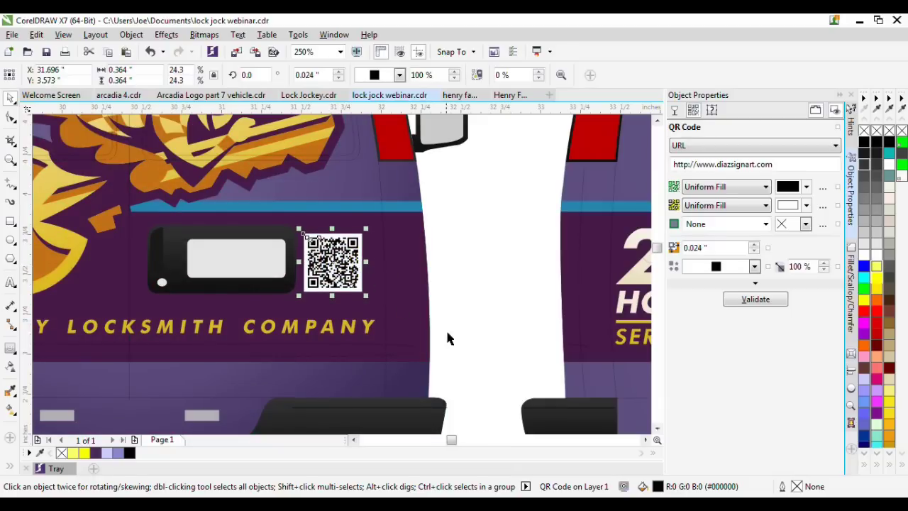
pyautogui.scroll(-2, 456, 303)
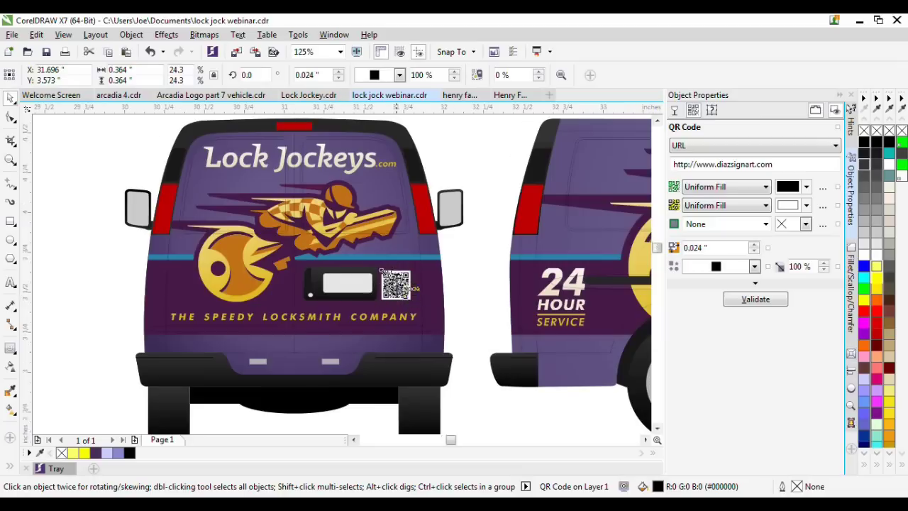
pyautogui.scroll(2, 387, 287)
pyautogui.moveTo(428, 312); pyautogui.dragTo(423, 308)
pyautogui.scroll(-2, 496, 310)
pyautogui.scroll(2, 440, 291)
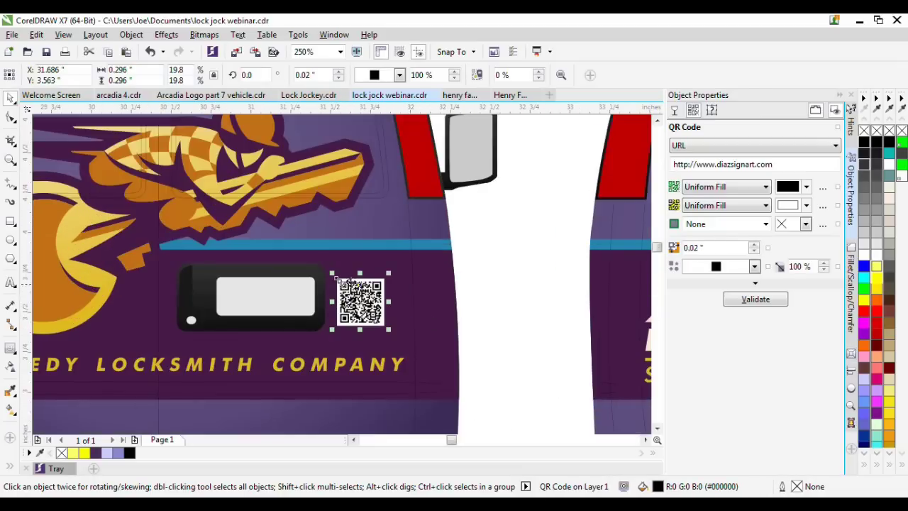
pyautogui.scroll(-2, 297, 317)
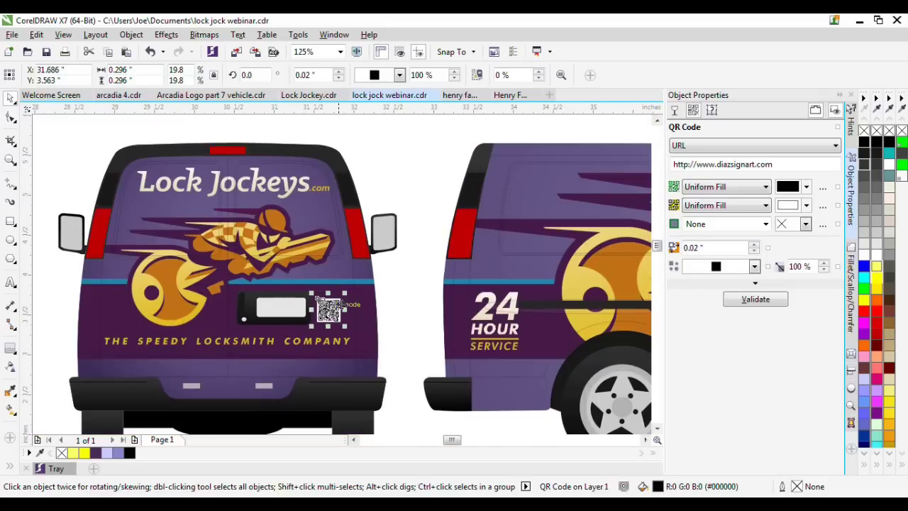
# Review the Lock Jockeys van photos, logo boards, business cards and polo shirt mockup across the document
pyautogui.scroll(-2, 218, 294)
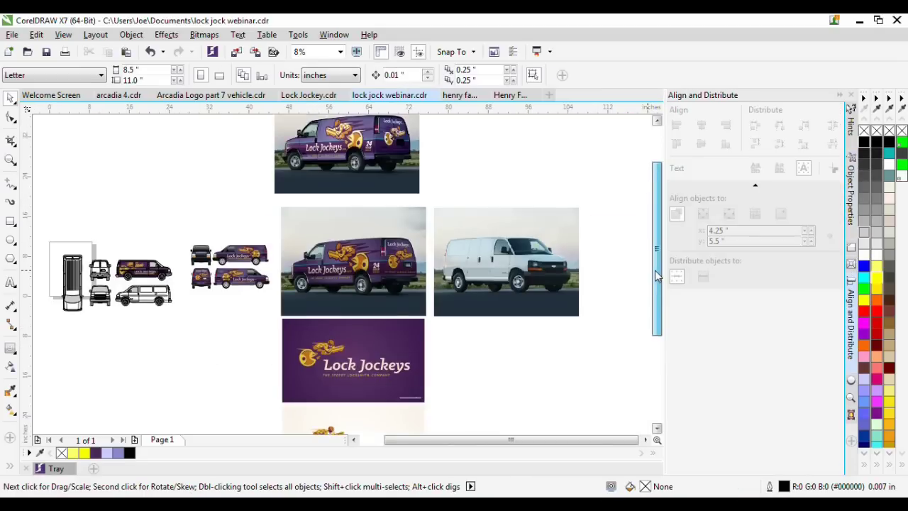
pyautogui.scroll(-2, 653, 294)
pyautogui.moveTo(654, 294)
pyautogui.mouseDown()
pyautogui.moveTo(648, 307)
pyautogui.moveTo(654, 283)
pyautogui.mouseUp()
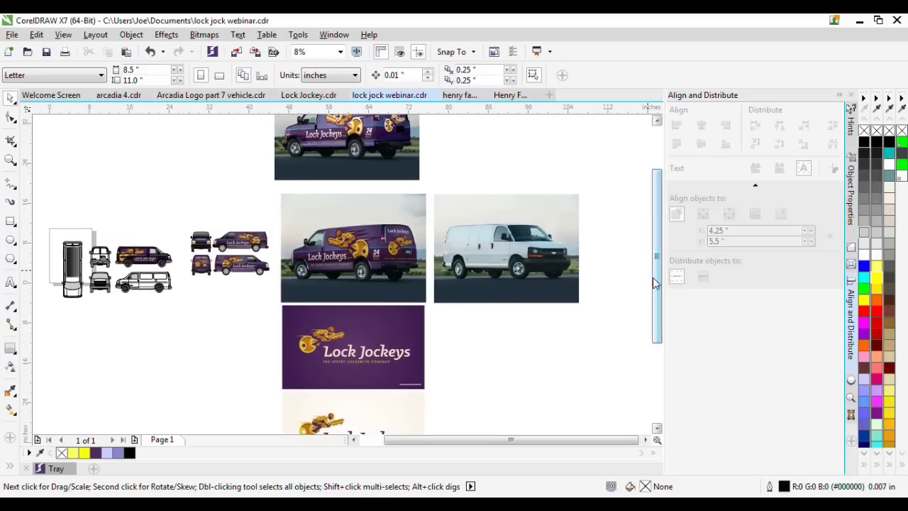
pyautogui.scroll(1, 365, 300)
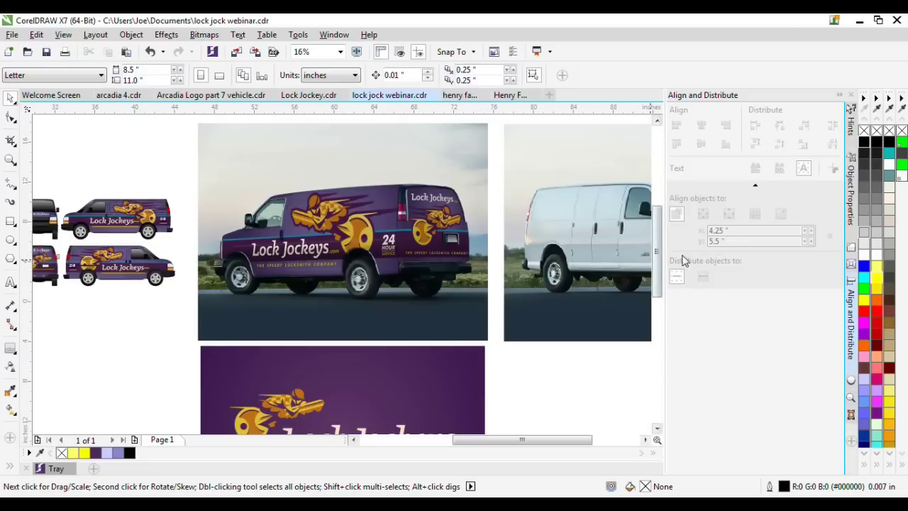
pyautogui.moveTo(658, 263); pyautogui.dragTo(648, 385)
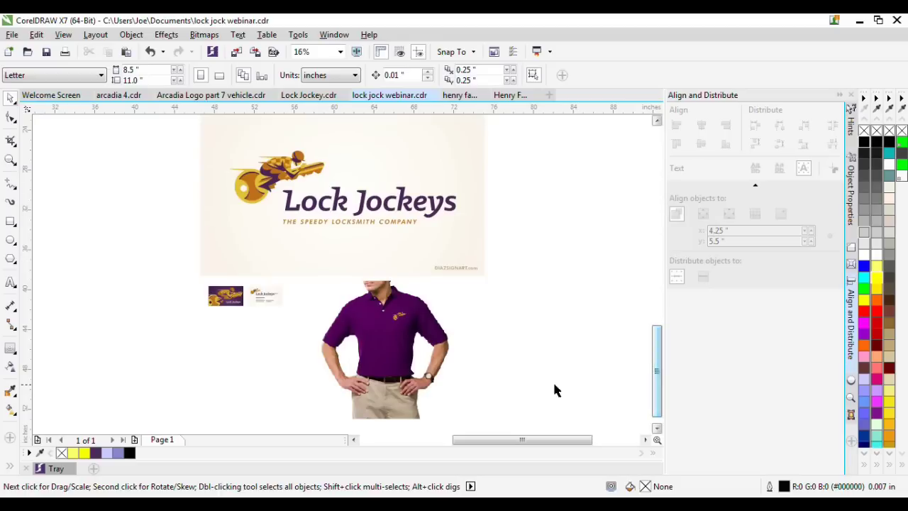
pyautogui.scroll(5, 457, 304)
pyautogui.scroll(-3, 458, 303)
pyautogui.scroll(2, 129, 251)
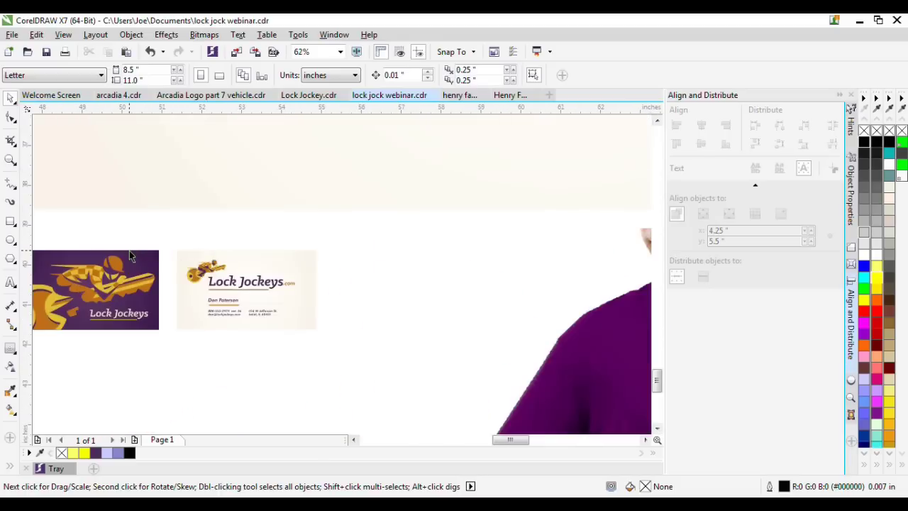
pyautogui.scroll(-5, 331, 352)
pyautogui.scroll(-4, 338, 334)
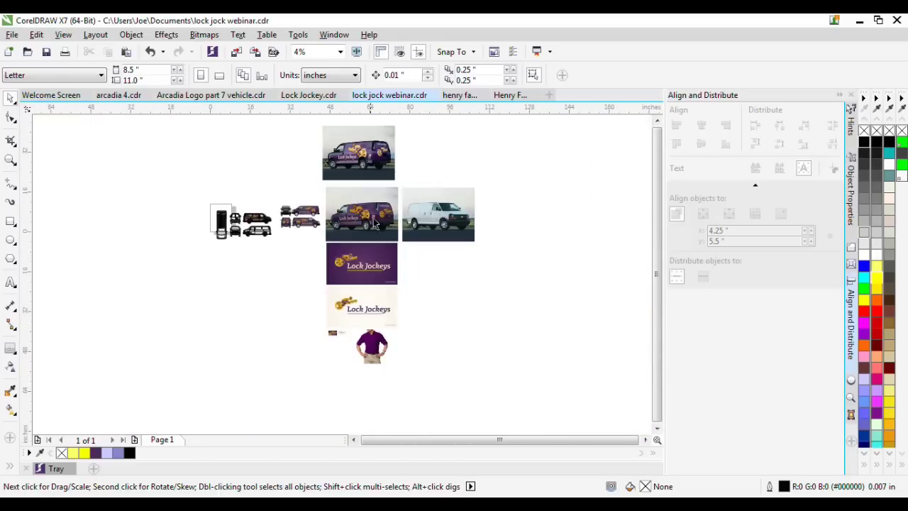
# Examine the finished van wrap photo up close, beside the blank white van photo
pyautogui.scroll(4, 358, 219)
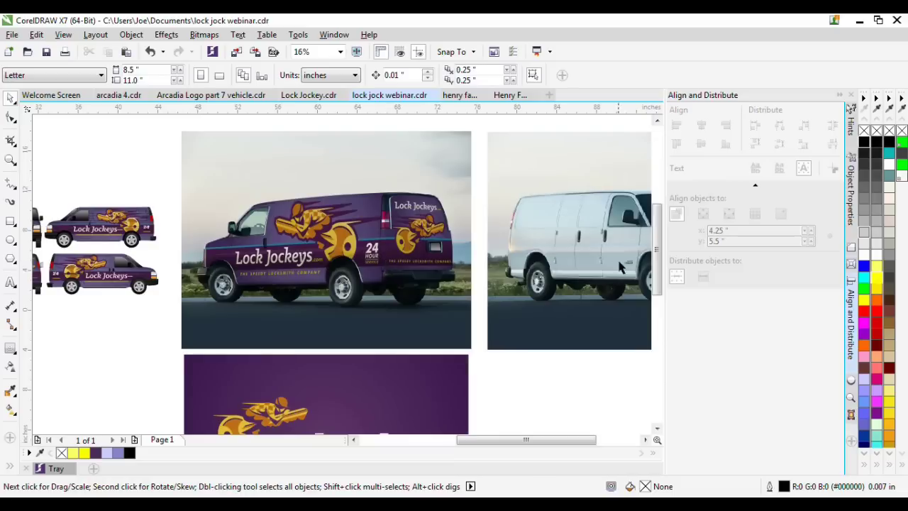
pyautogui.scroll(1, 658, 257)
pyautogui.moveTo(659, 257); pyautogui.dragTo(659, 247)
pyautogui.scroll(-1, 659, 246)
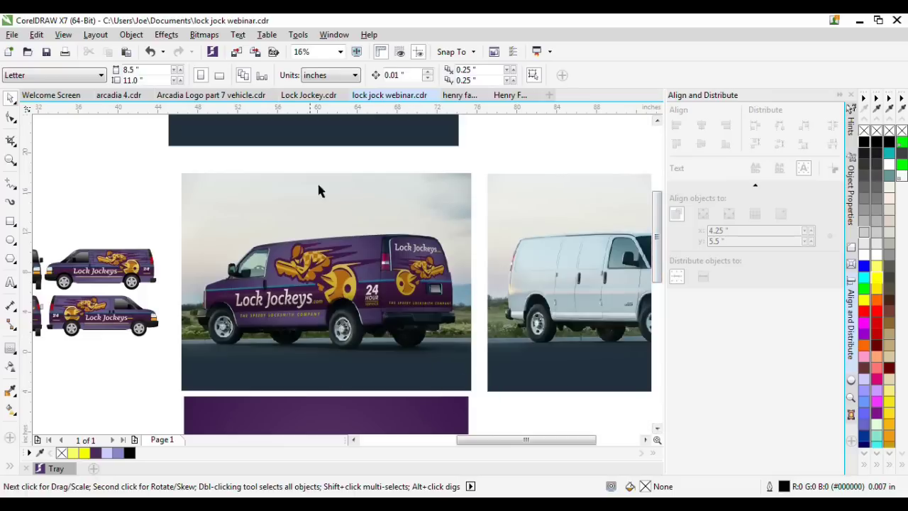
pyautogui.scroll(2, 287, 265)
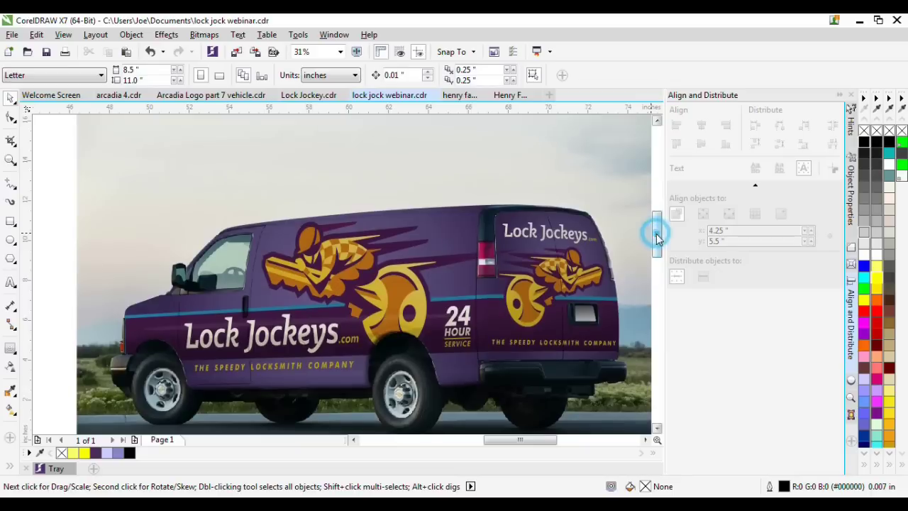
pyautogui.moveTo(652, 232); pyautogui.dragTo(655, 238)
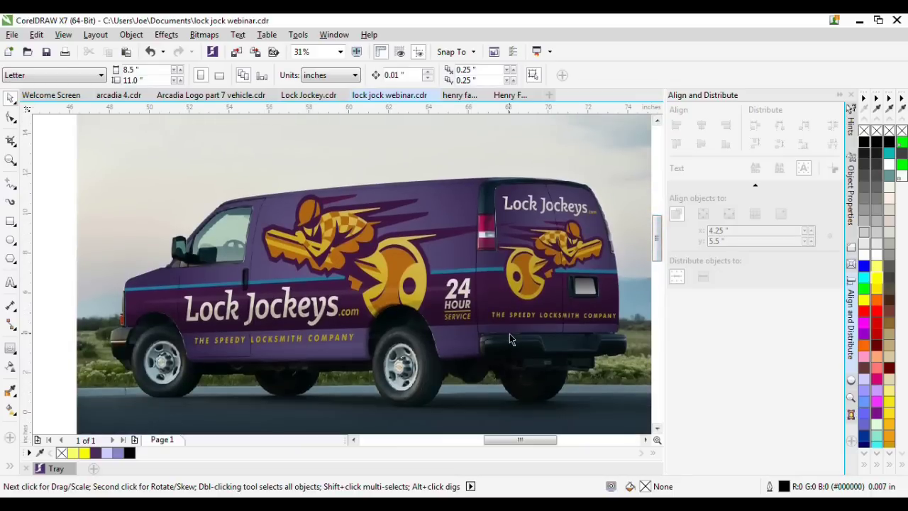